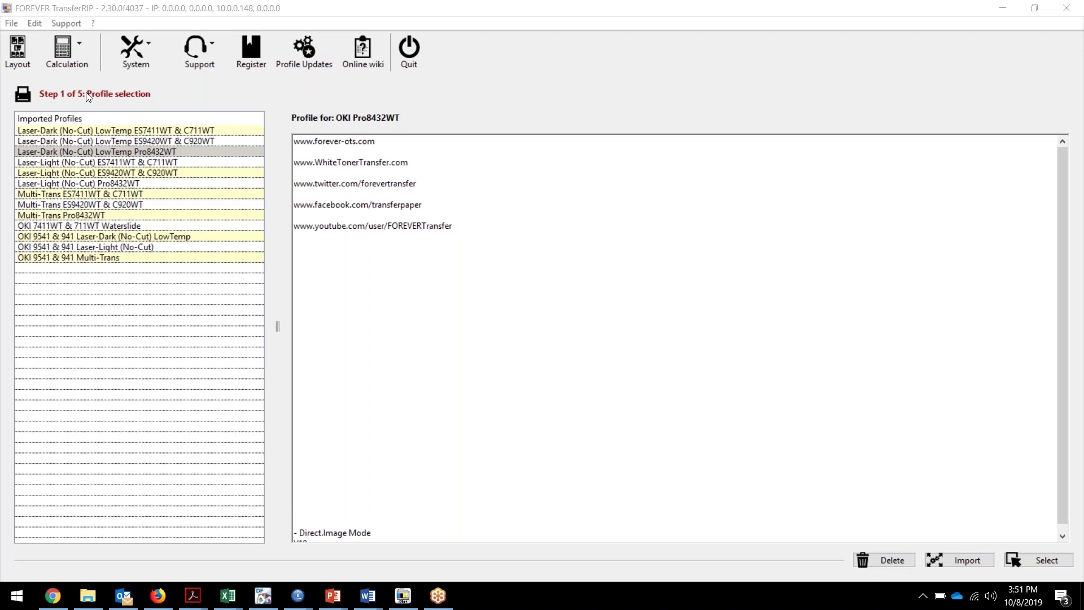
# Choose the Laser-Dark (No-Cut) LowTemp Pro8432WT profile and continue to job selection.
pyautogui.click(134, 151)
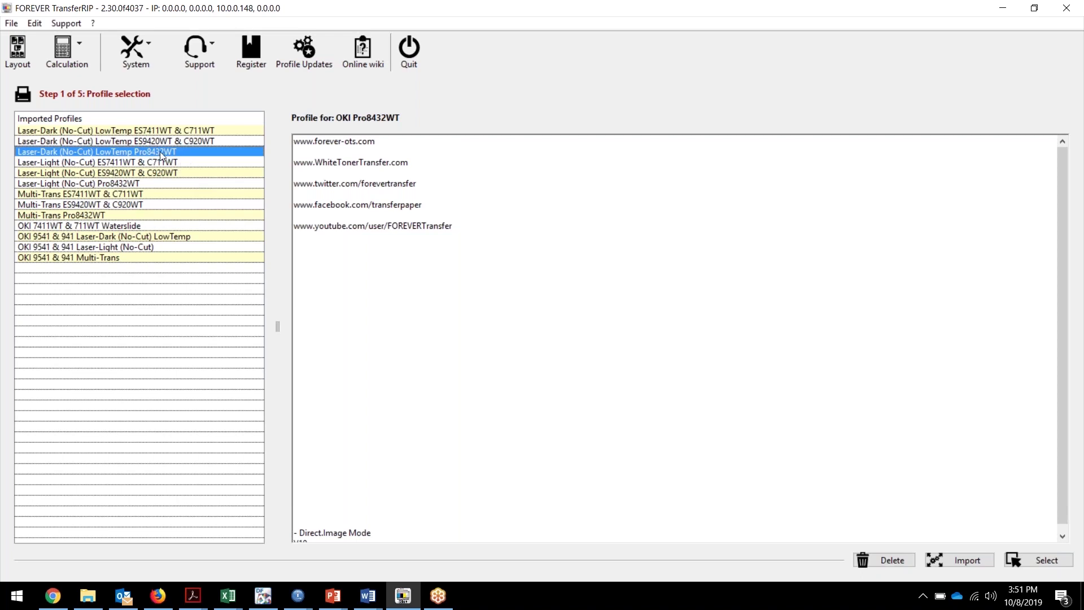
pyautogui.click(122, 184)
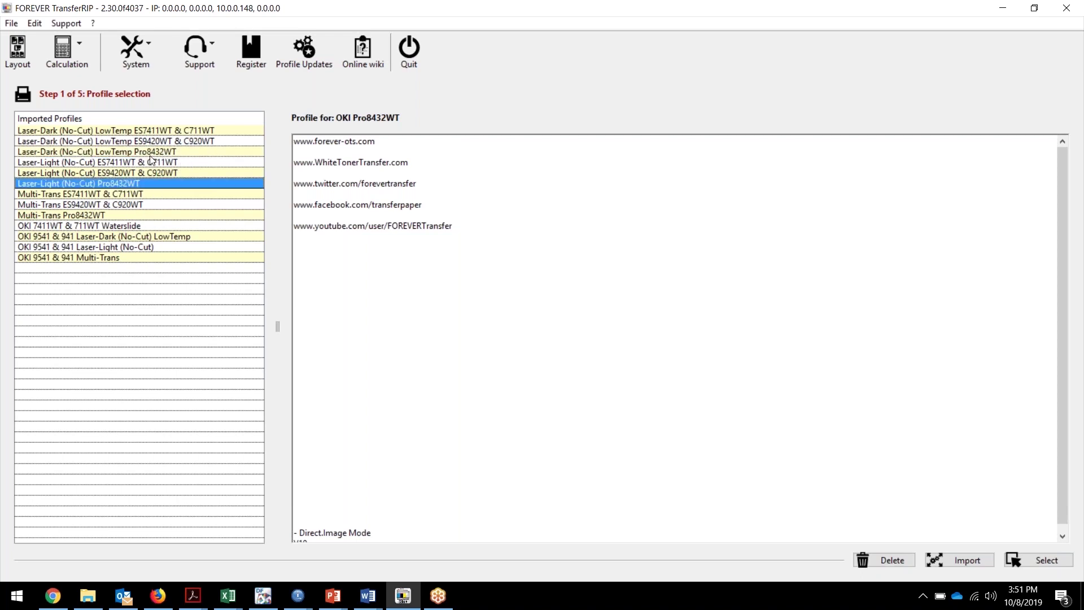
pyautogui.click(131, 152)
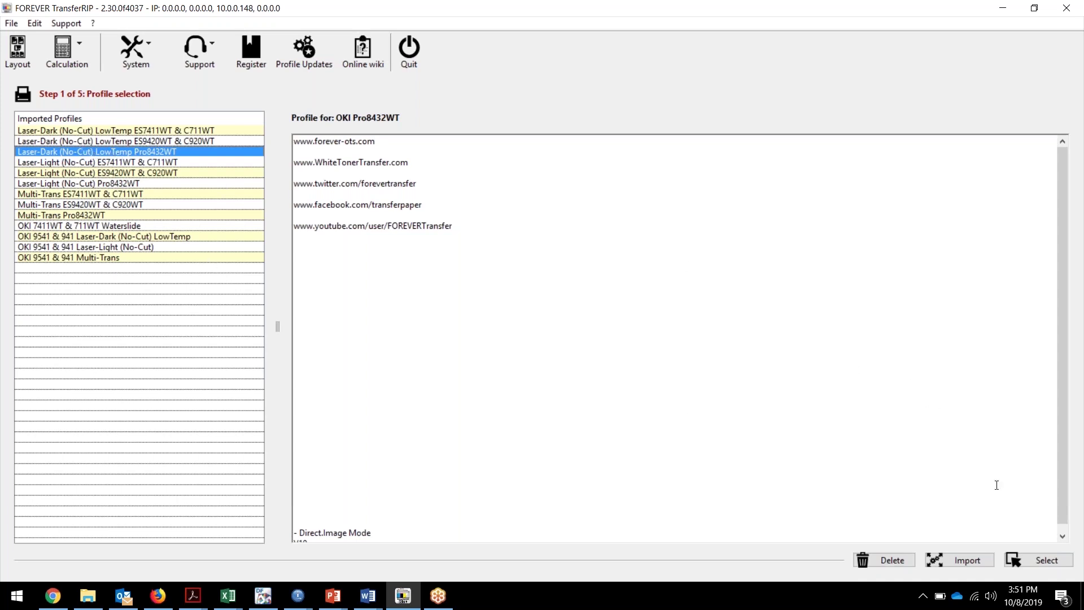
pyautogui.click(1041, 557)
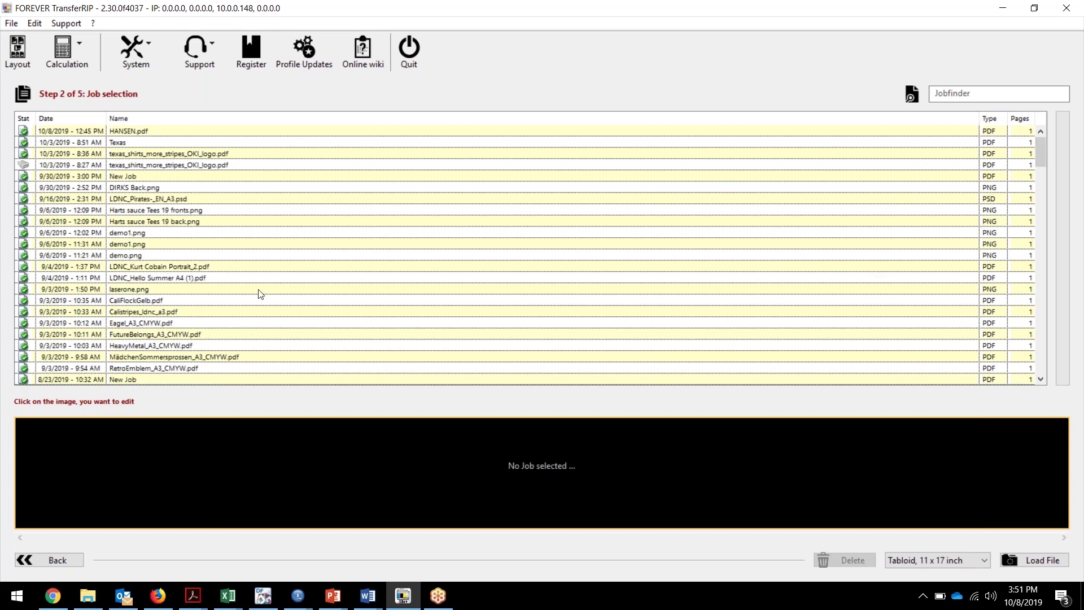
# Browse the list of earlier print jobs and return to the most recent ones.
pyautogui.click(208, 199)
pyautogui.scroll(-15, 213, 255)
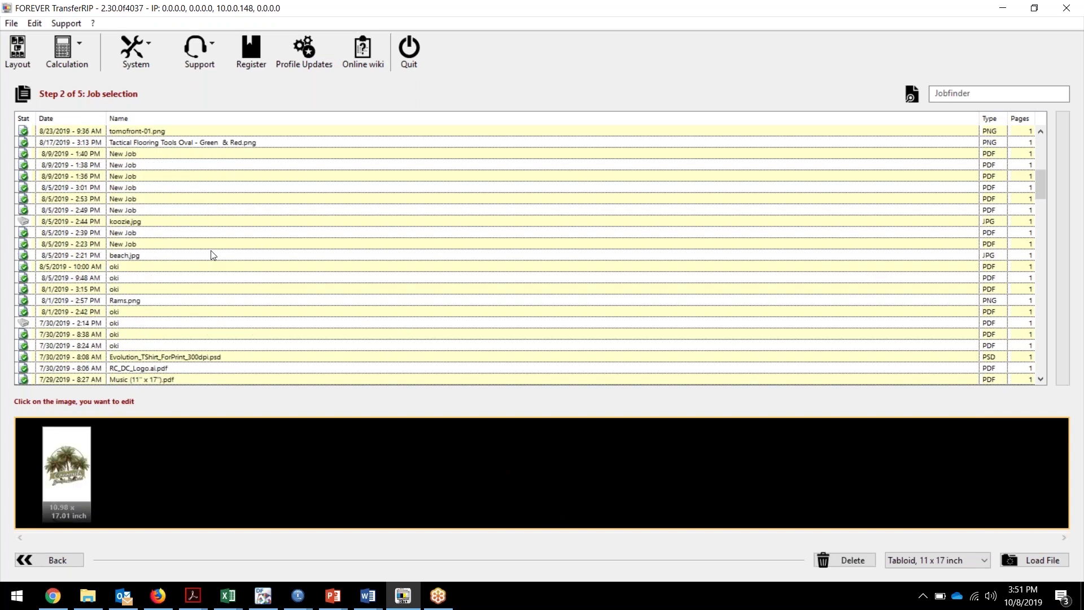
pyautogui.scroll(-12, 211, 255)
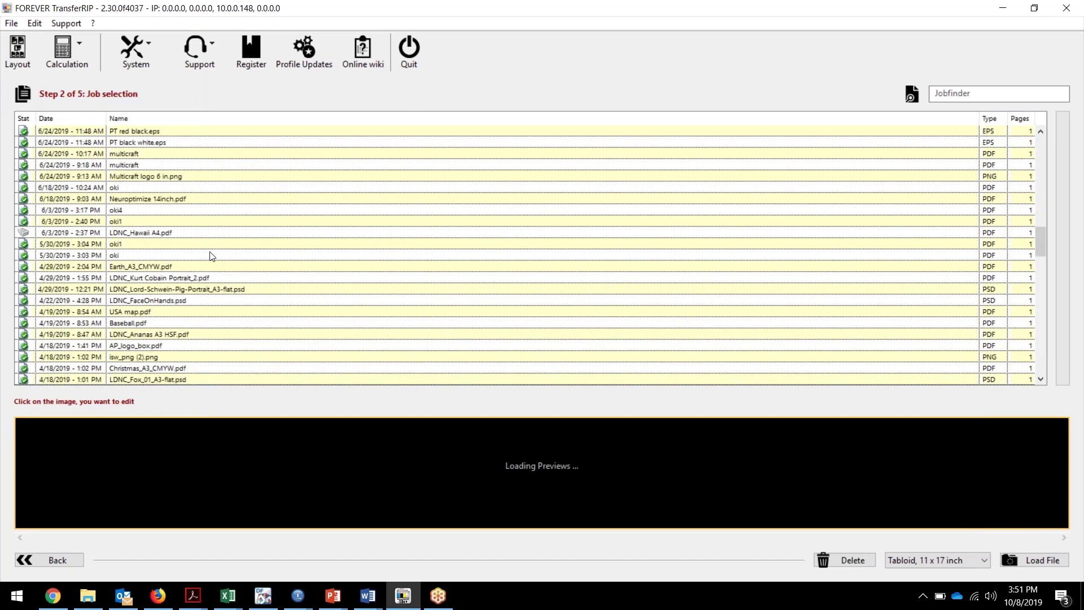
pyautogui.scroll(8, 221, 268)
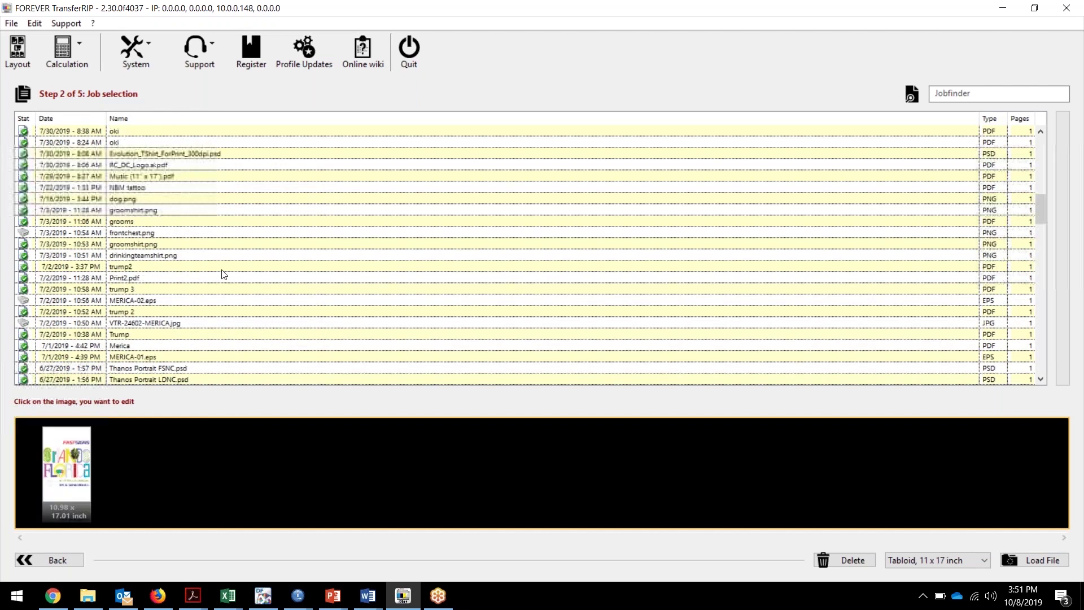
pyautogui.scroll(15, 221, 260)
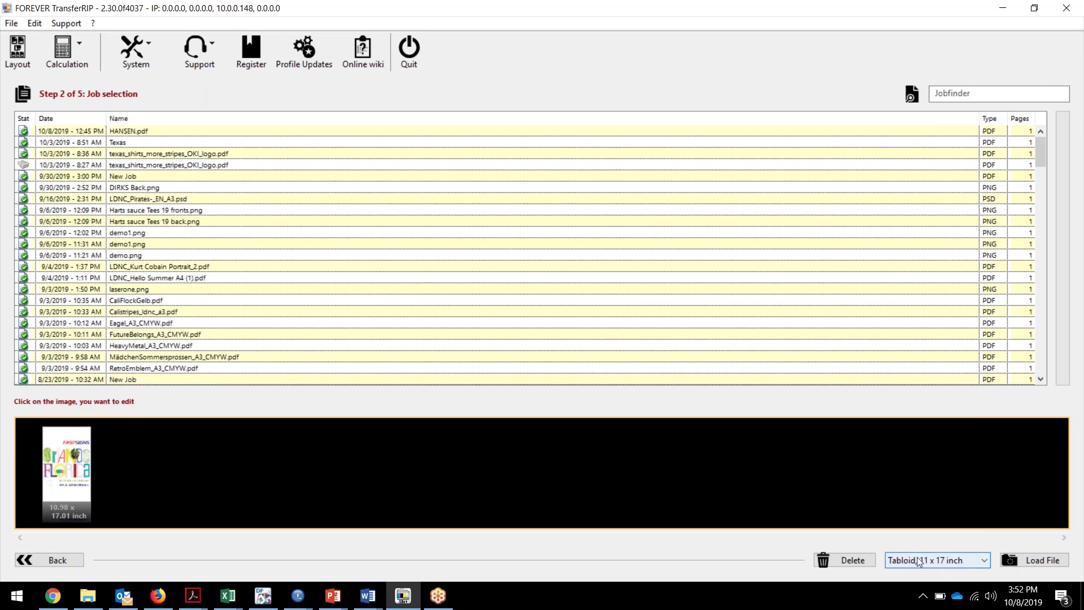
# Switch the page size to Letter, 8.5 x 11 inch, and back to Tabloid, 11 x 17 inch.
pyautogui.click(961, 561)
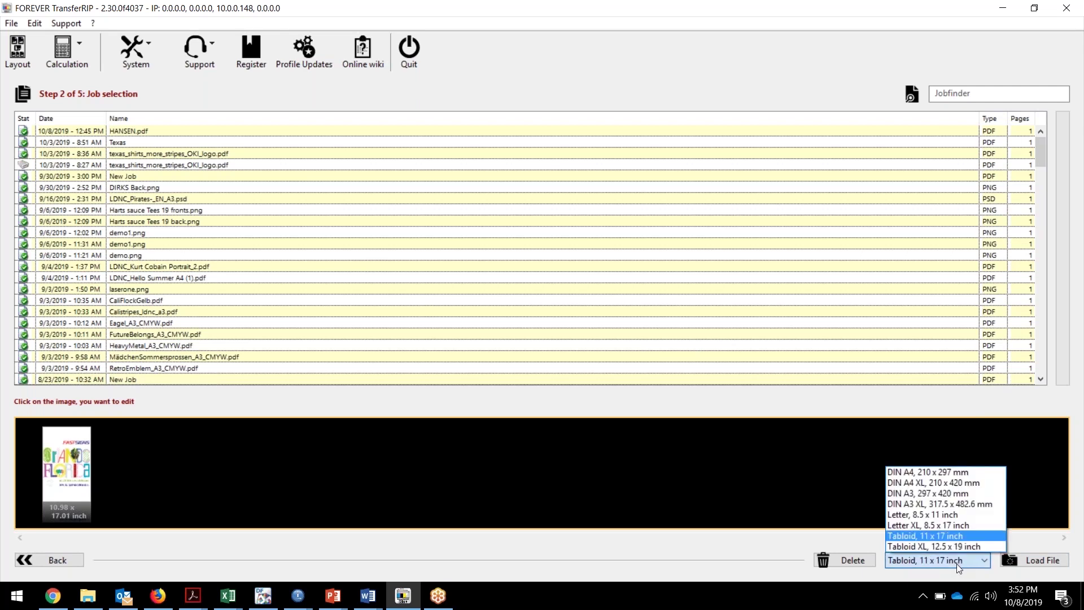
pyautogui.click(926, 538)
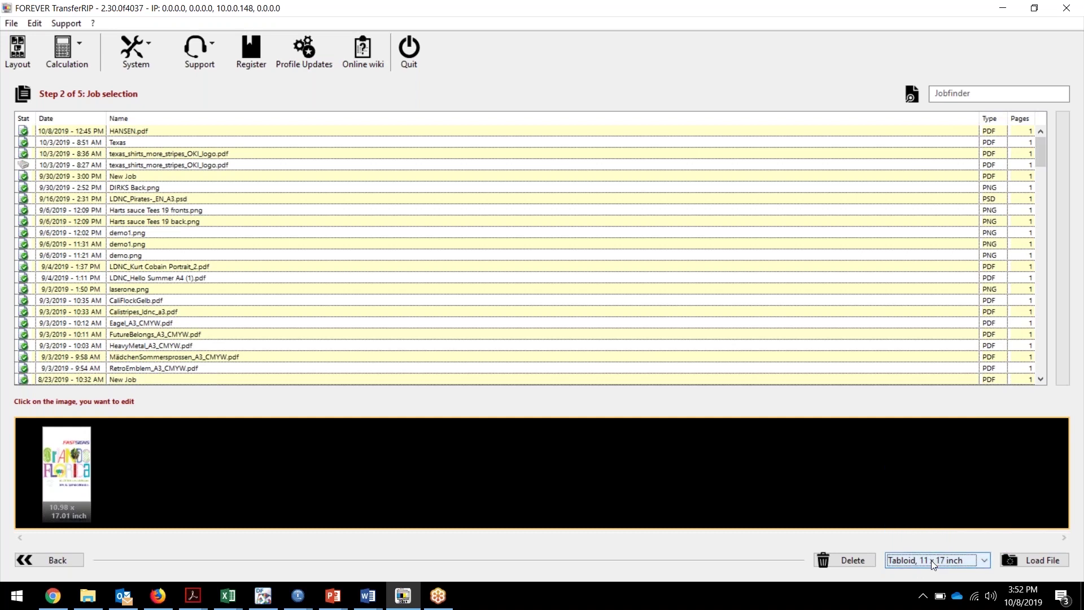
pyautogui.click(930, 560)
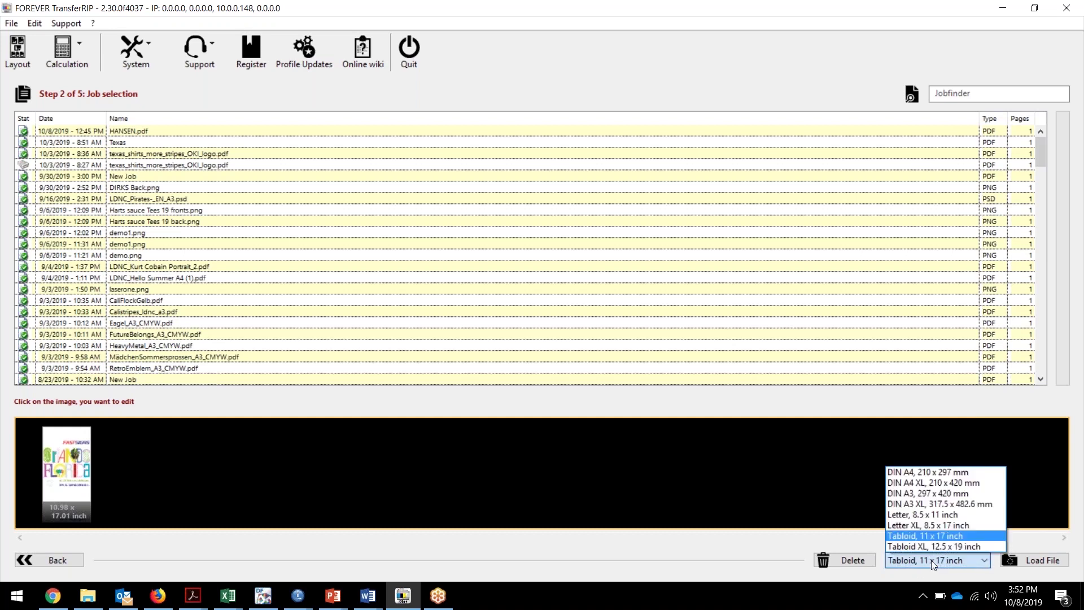
pyautogui.click(924, 515)
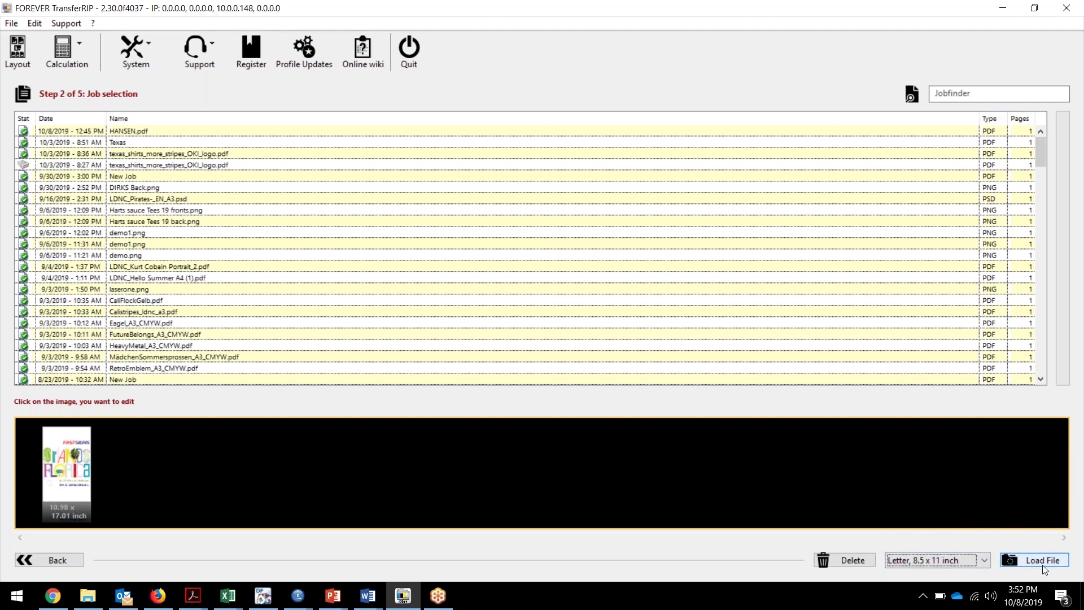
pyautogui.click(937, 559)
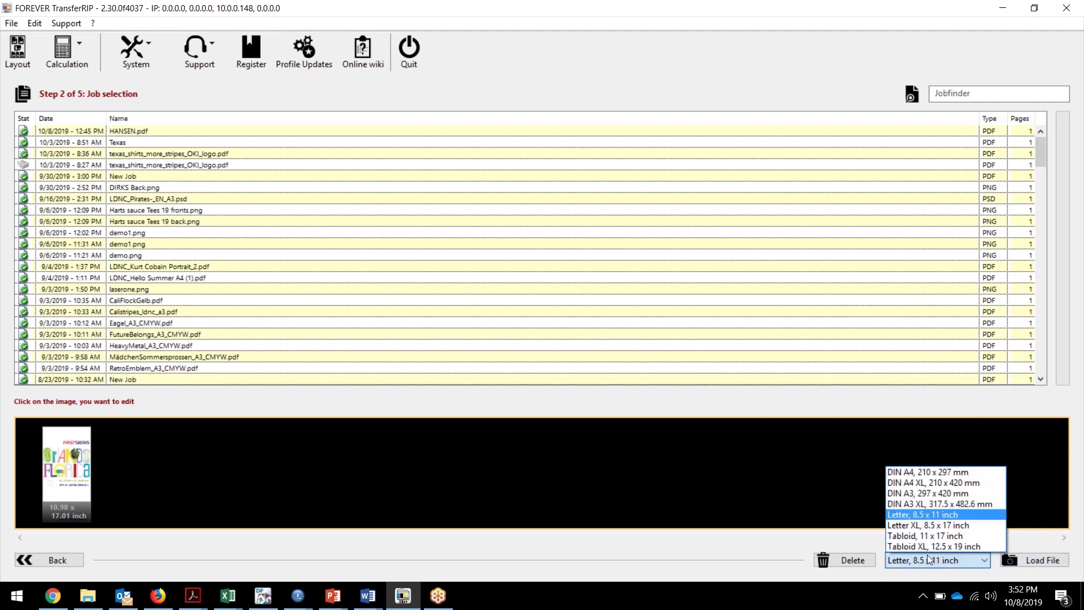
pyautogui.click(931, 535)
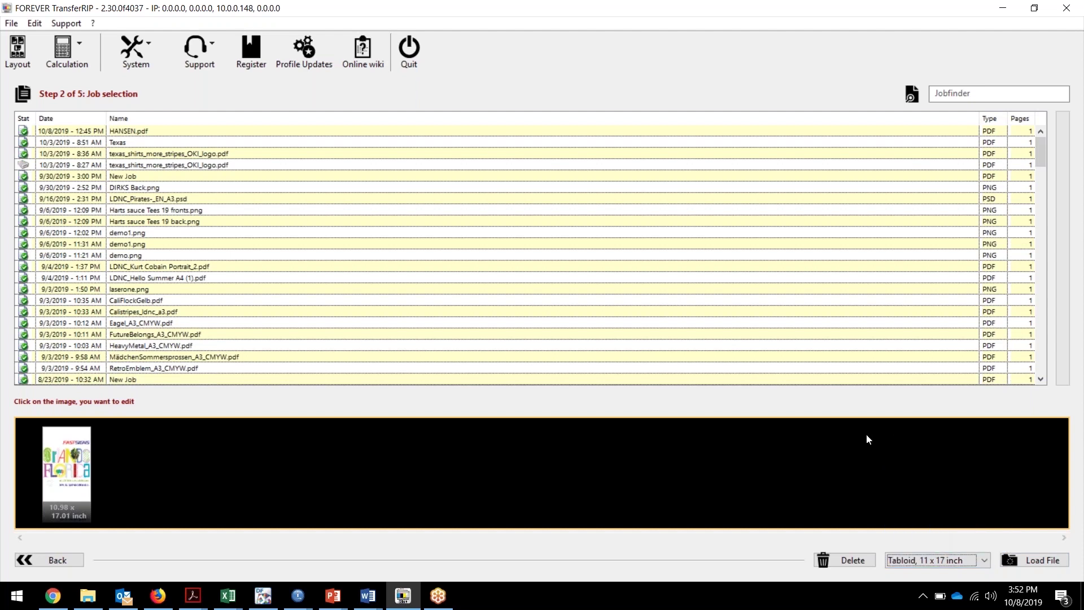
# Load the Music (11" x 17") PDF from the Downloads folder and open its image for color management.
pyautogui.click(1036, 560)
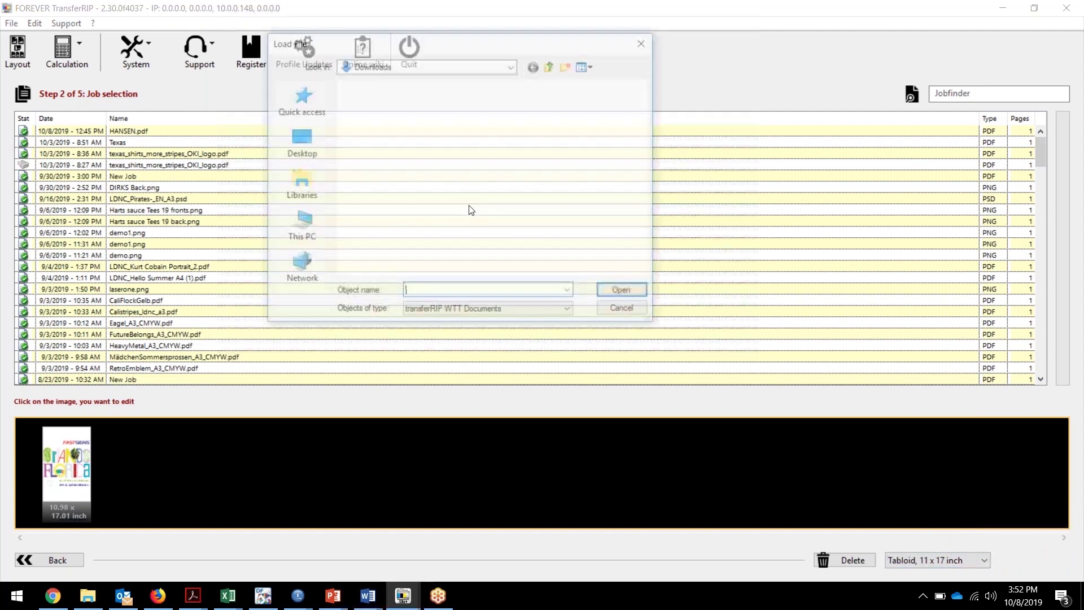
pyautogui.scroll(-3, 346, 243)
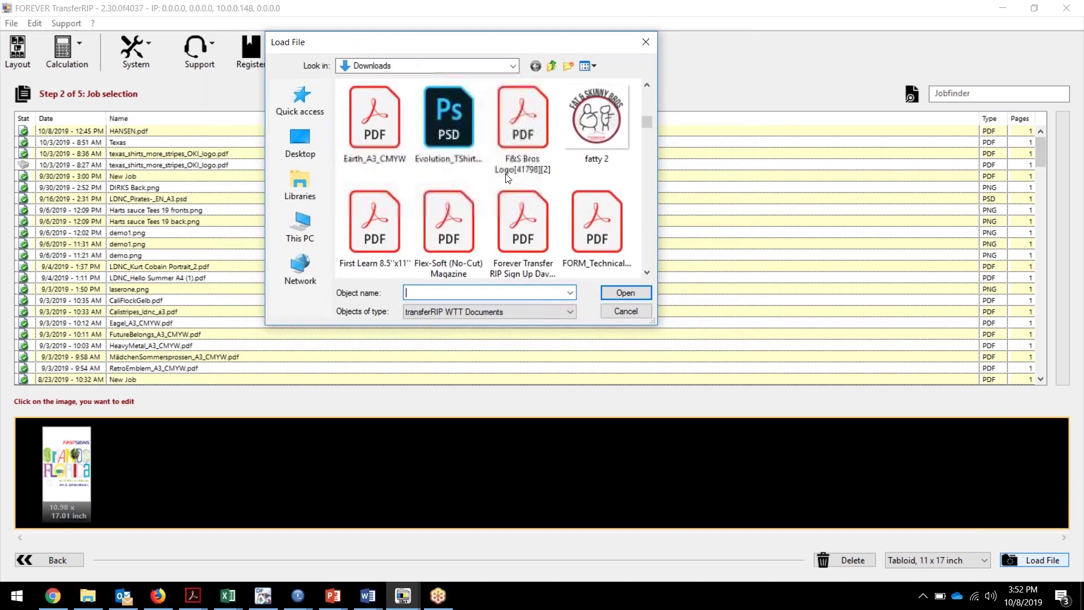
pyautogui.scroll(-9, 498, 197)
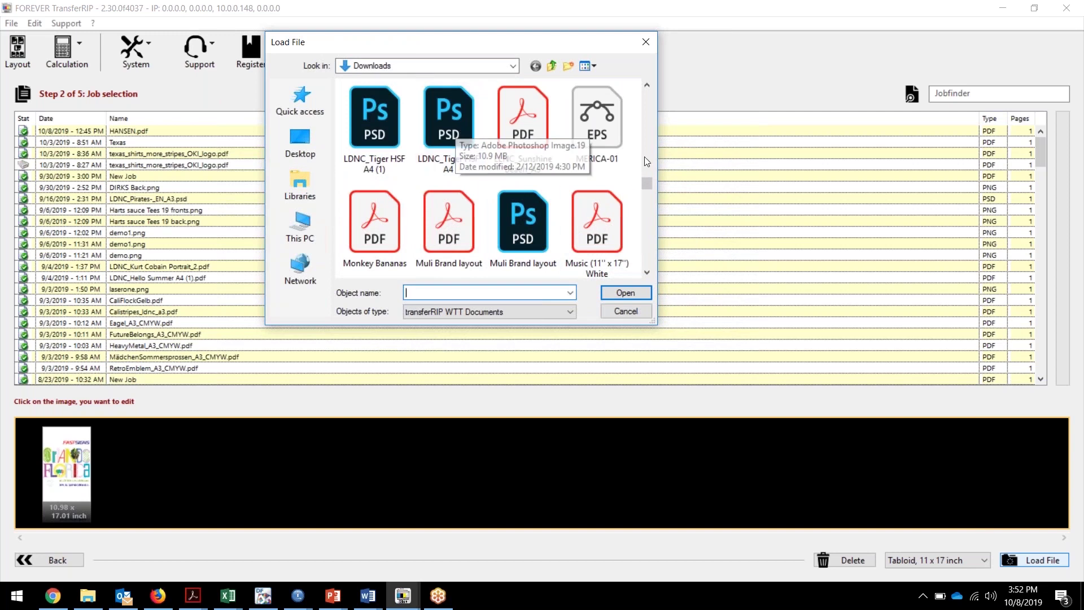
pyautogui.scroll(-3, 564, 236)
pyautogui.scroll(2, 551, 225)
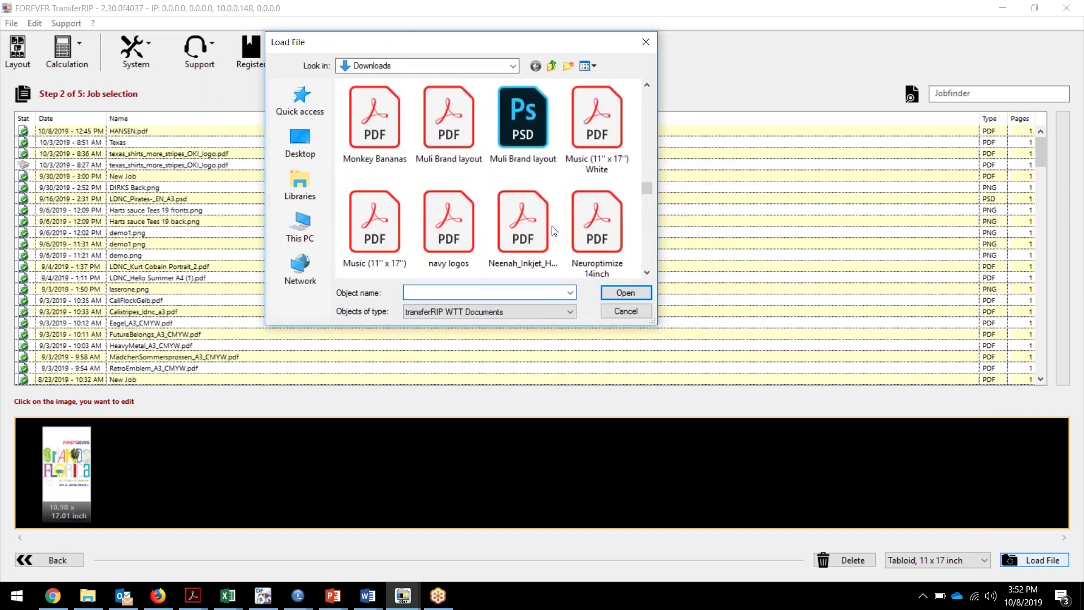
pyautogui.click(382, 216)
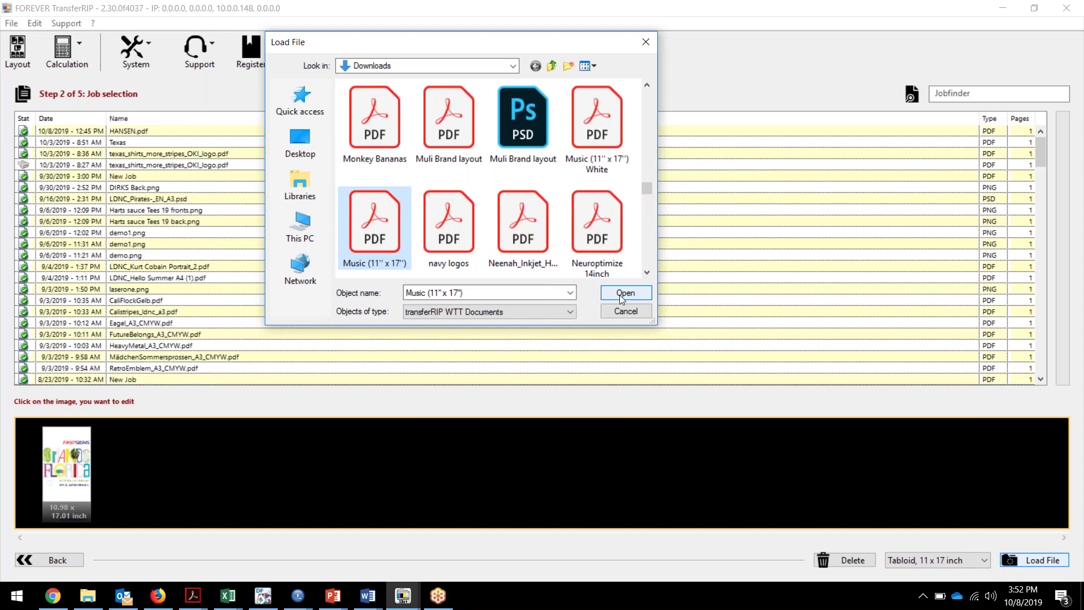
pyautogui.click(619, 293)
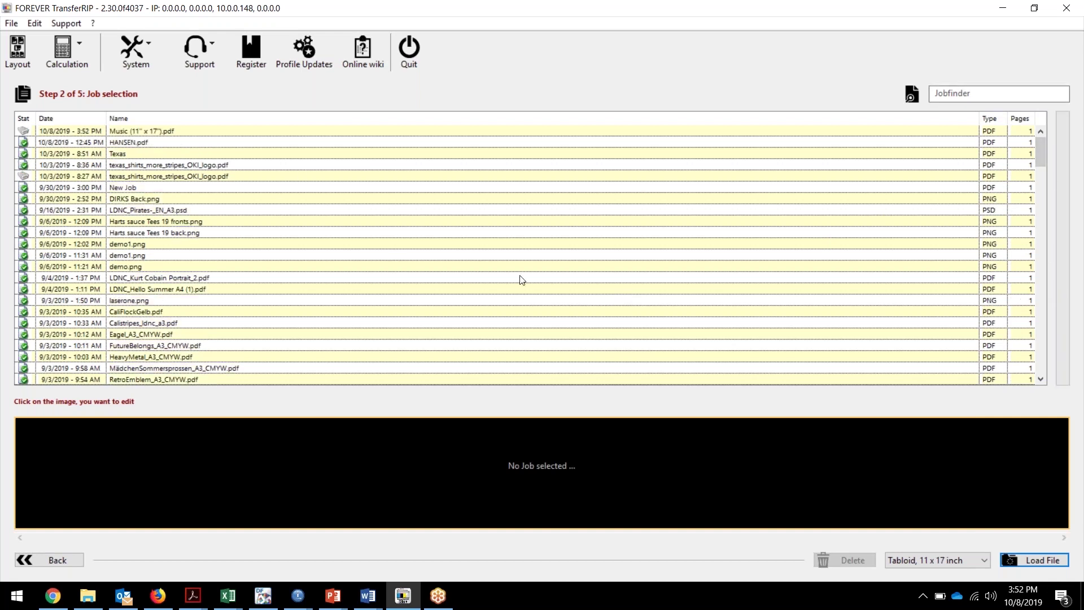
pyautogui.click(150, 134)
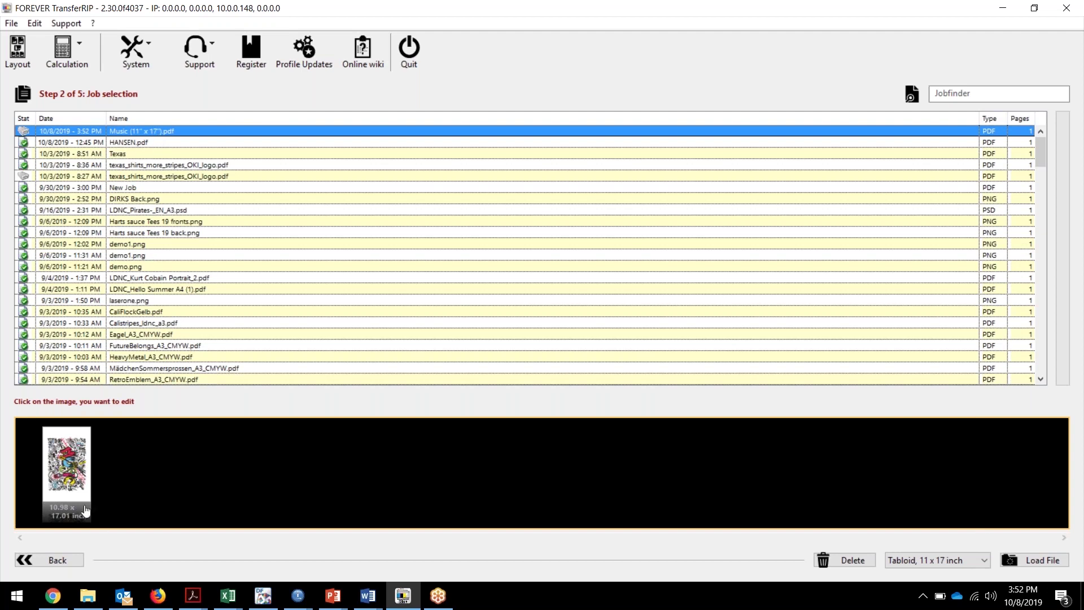
pyautogui.click(78, 472)
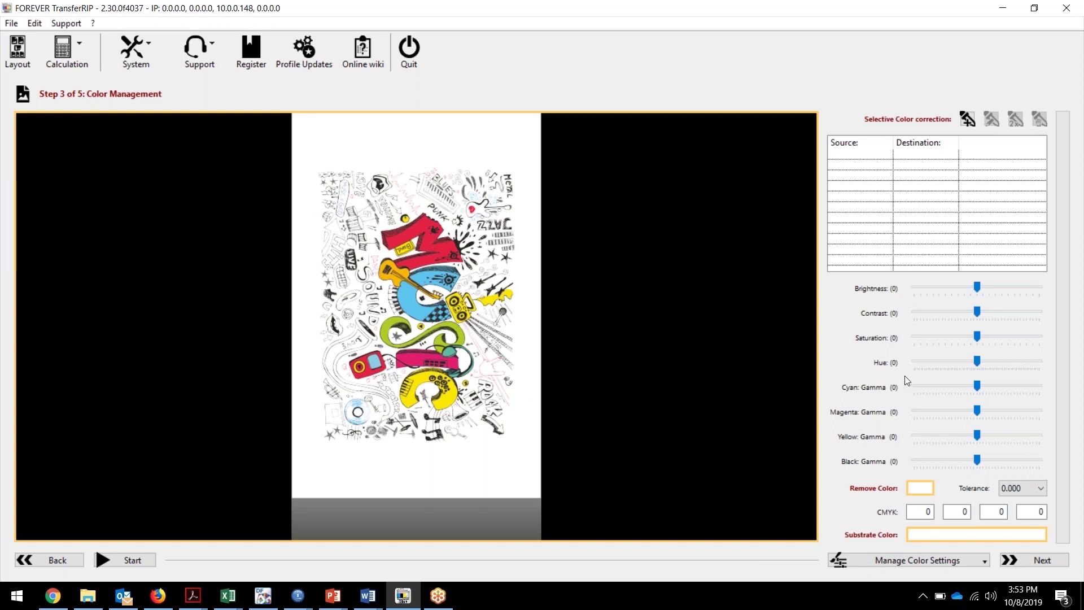
# Compare the artwork's saturation at 15 and -15, and leave it set to 10.
pyautogui.click(1016, 342)
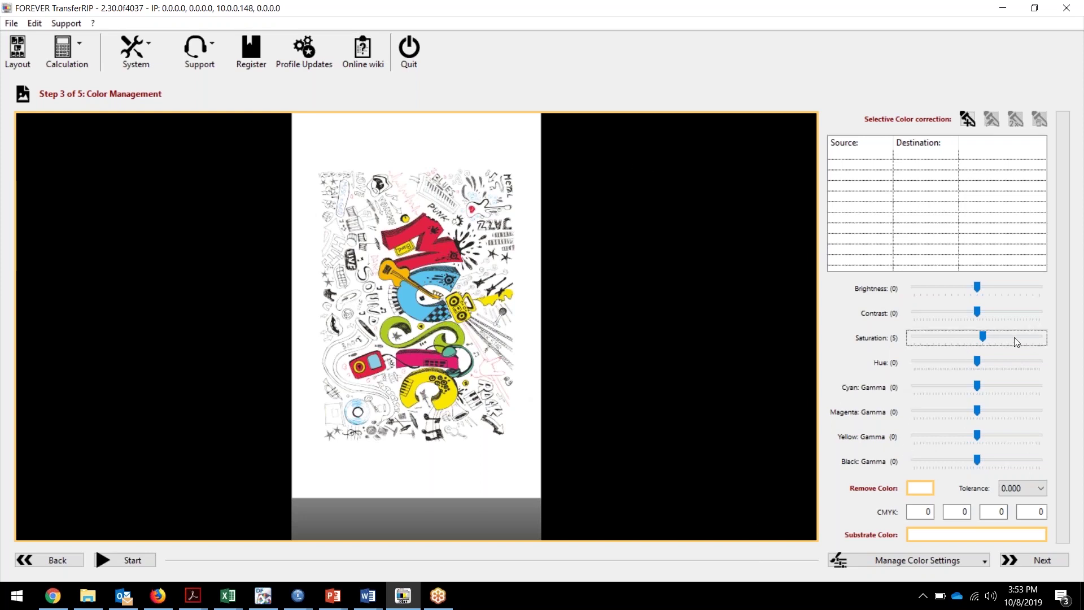
pyautogui.click(1014, 337)
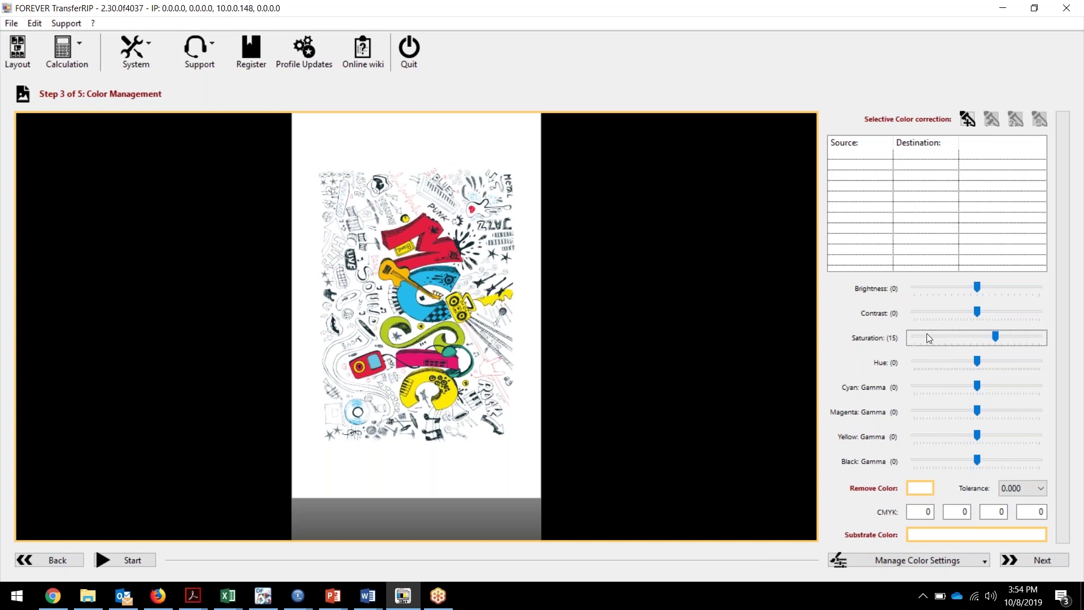
pyautogui.moveTo(920, 335); pyautogui.dragTo(919, 335)
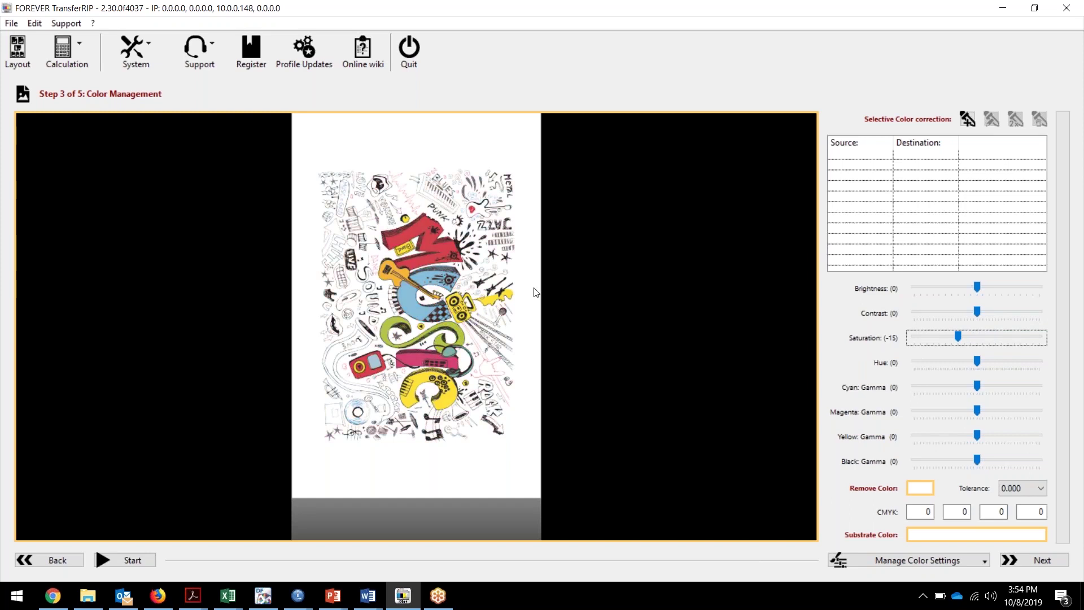
pyautogui.click(1020, 341)
pyautogui.click(1017, 342)
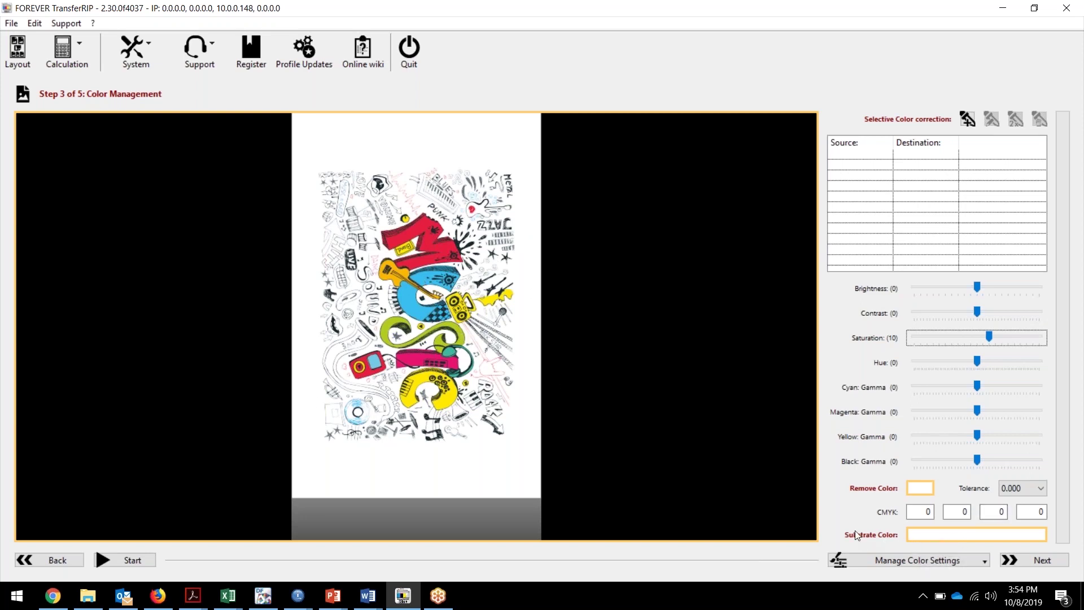
# Preview the artwork on a black substrate color and change the substrate color to cyan.
pyautogui.click(938, 535)
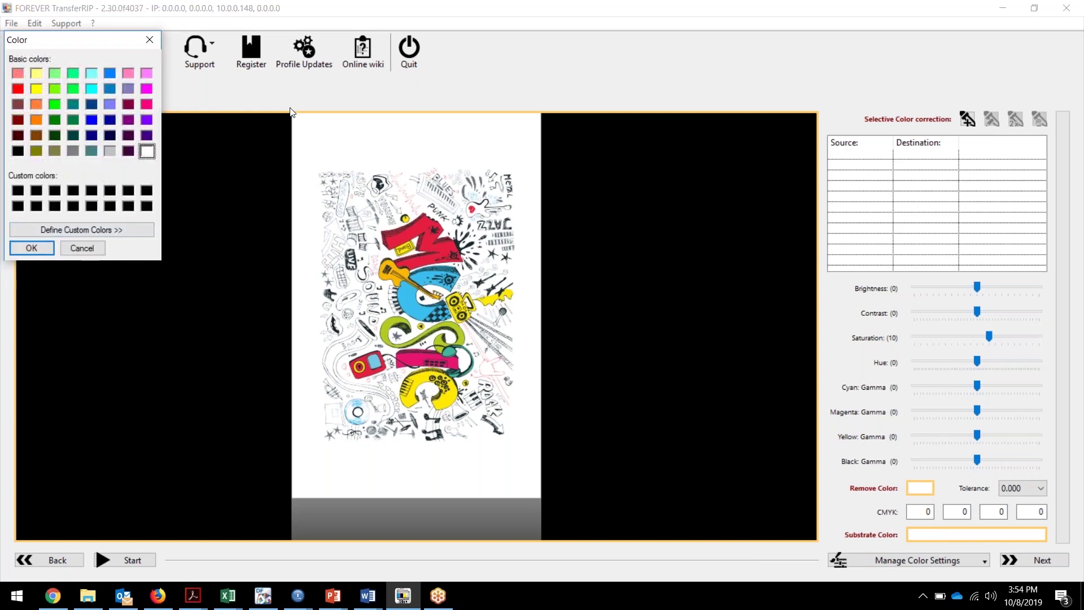
pyautogui.click(92, 192)
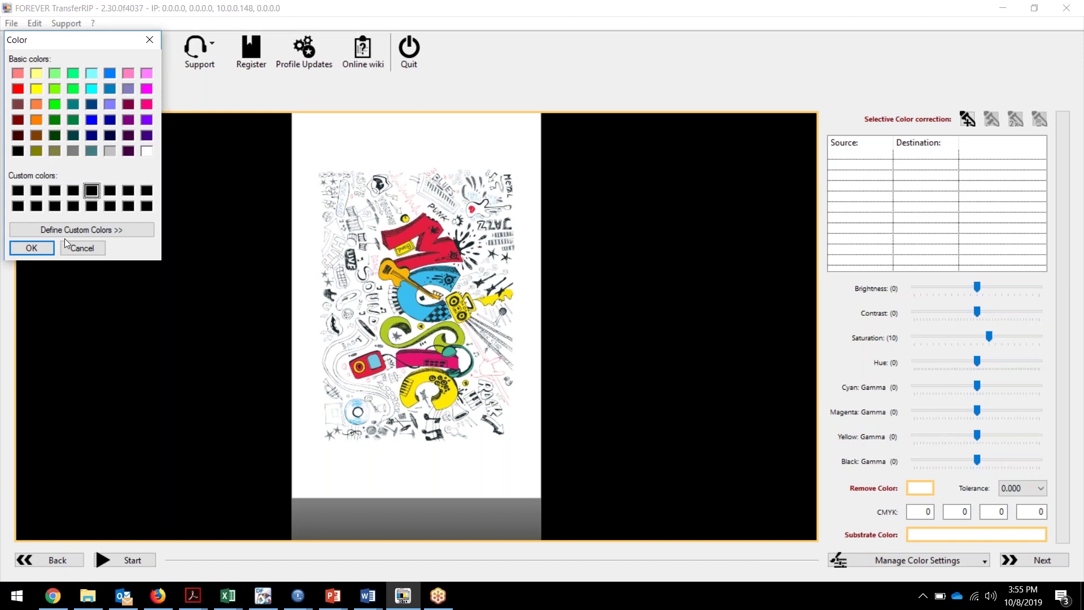
pyautogui.click(29, 248)
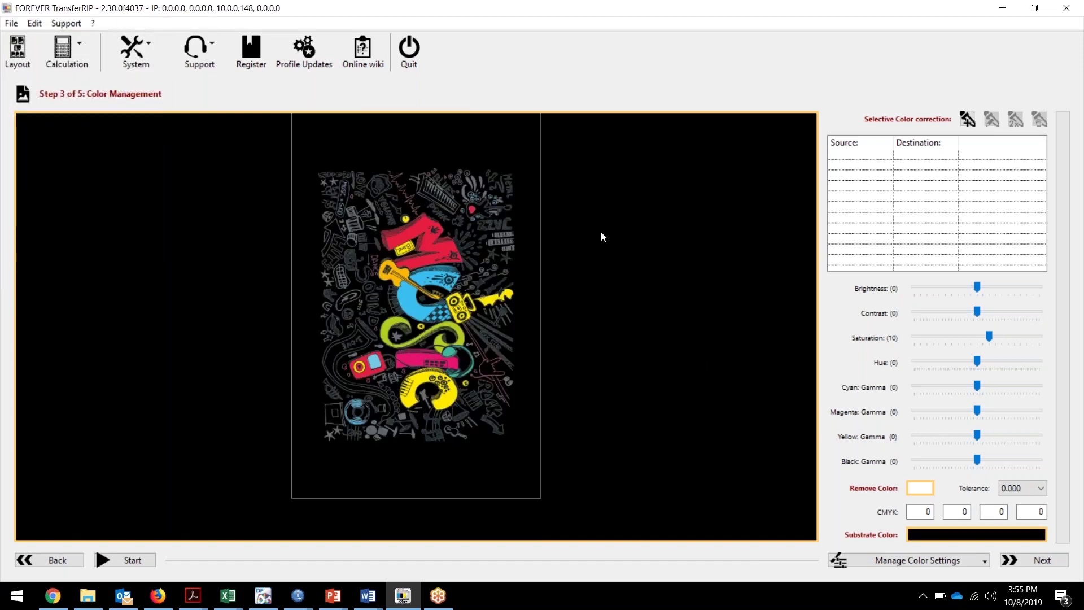
pyautogui.click(949, 533)
pyautogui.click(91, 88)
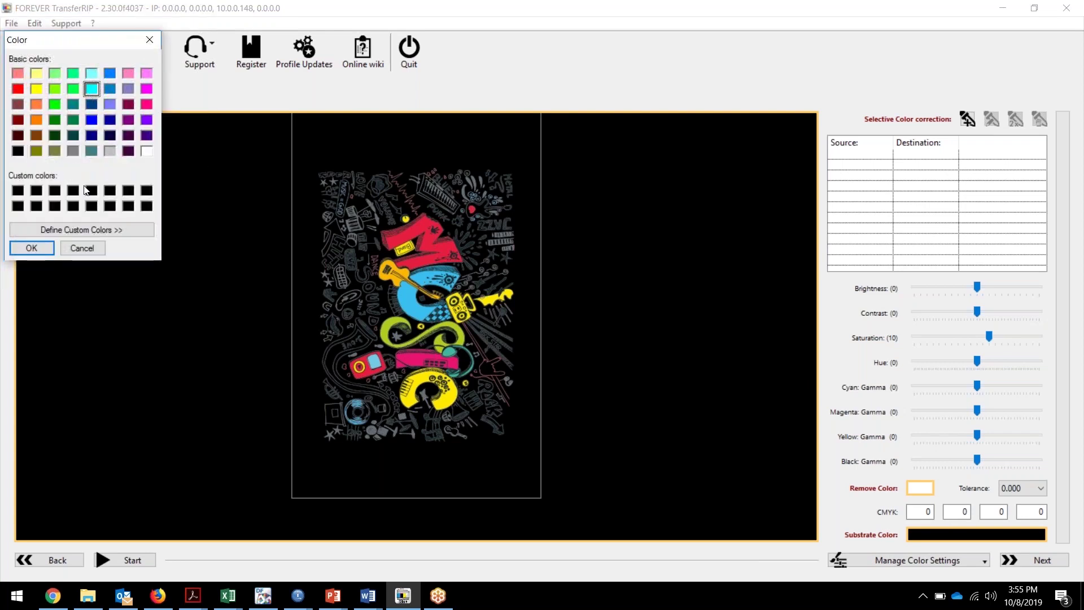
pyautogui.click(31, 248)
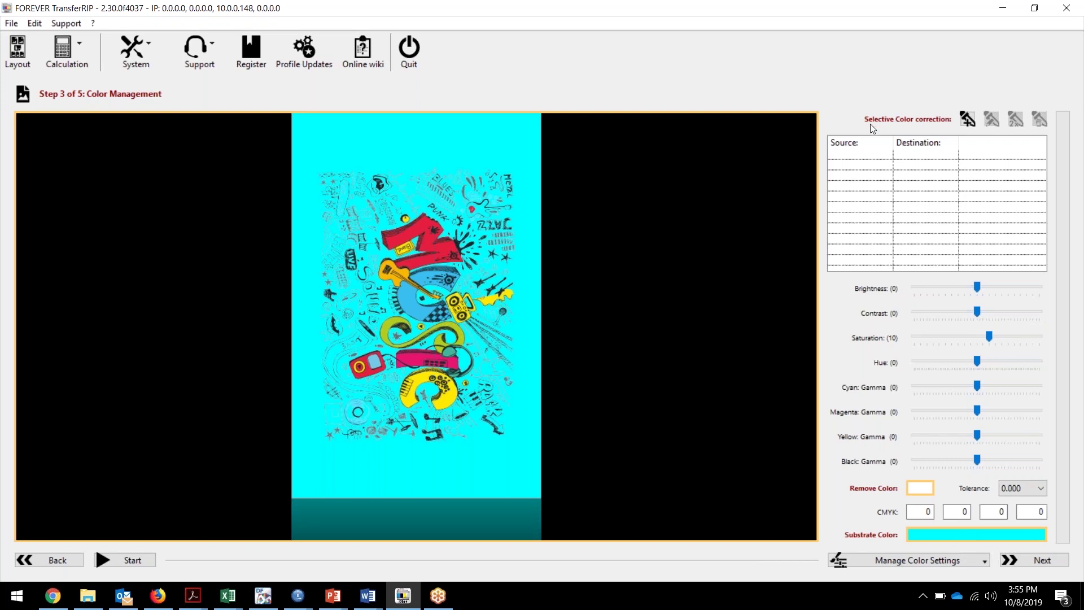
# Add a selective color correction that maps the red sampled from the letter M to the light blue sampled from the artwork, and save it.
pyautogui.click(967, 119)
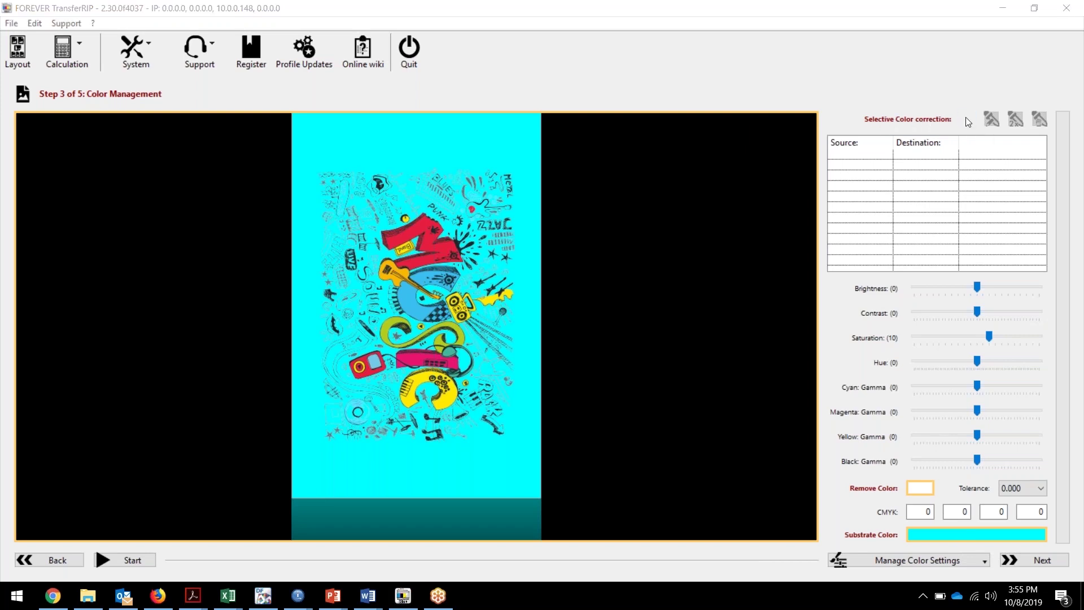
pyautogui.moveTo(583, 125); pyautogui.dragTo(888, 161)
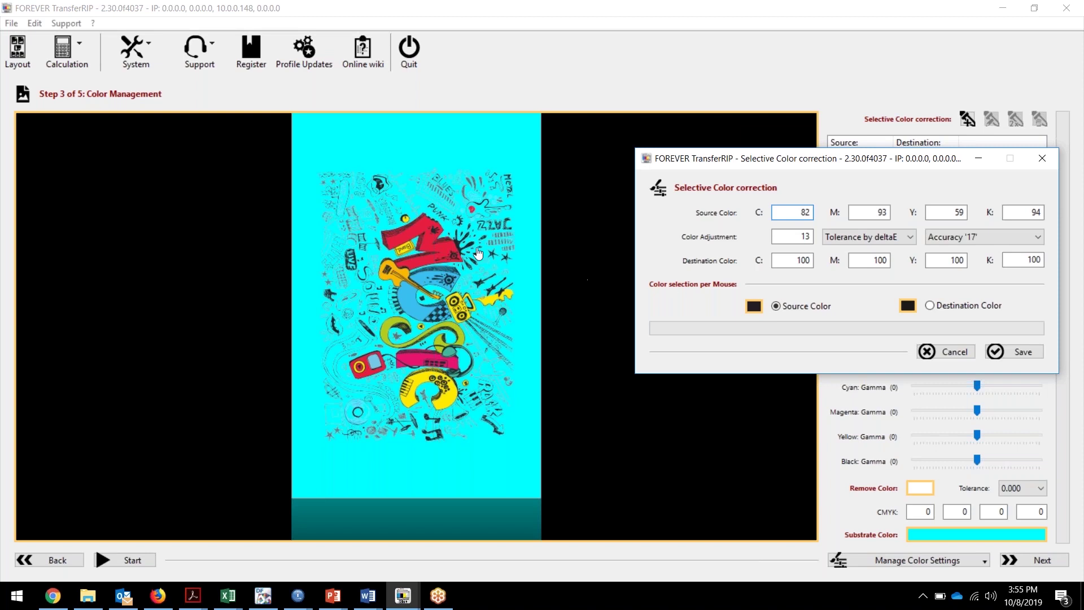
pyautogui.click(427, 246)
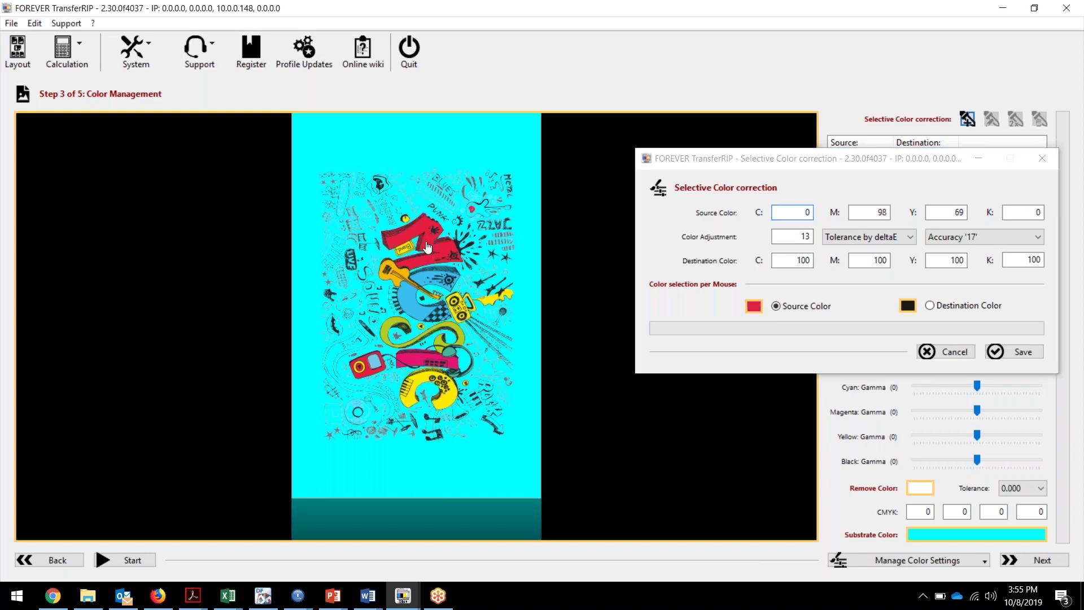
pyautogui.click(929, 305)
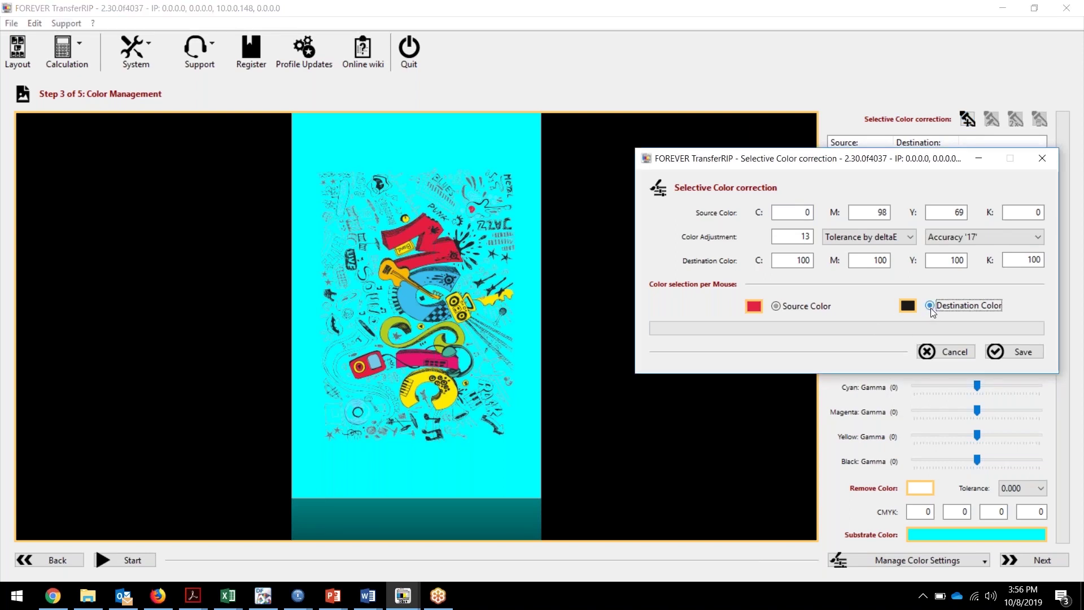
pyautogui.click(411, 300)
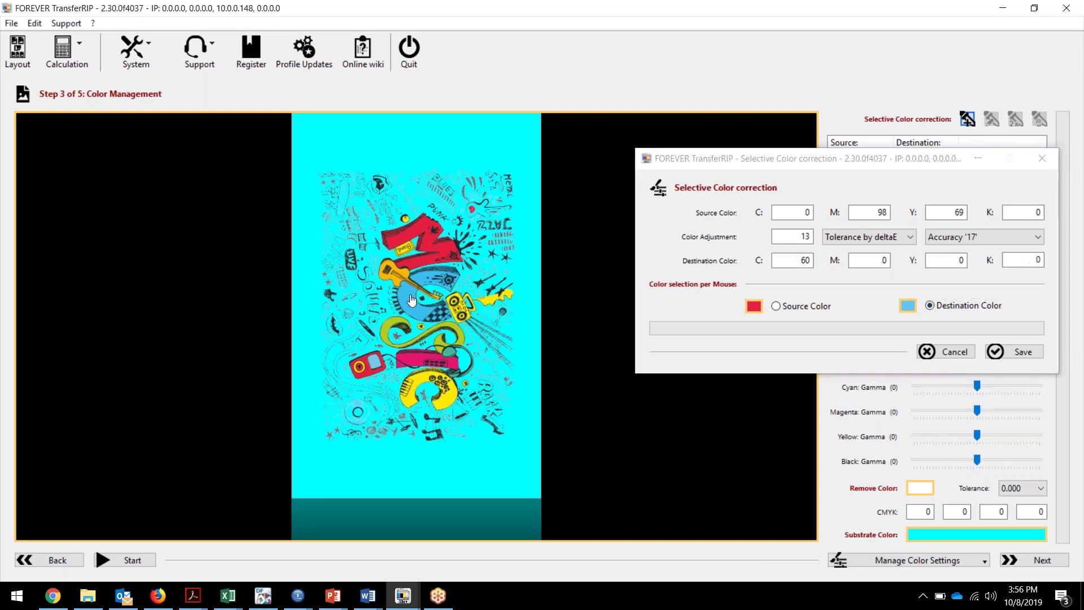
pyautogui.click(808, 242)
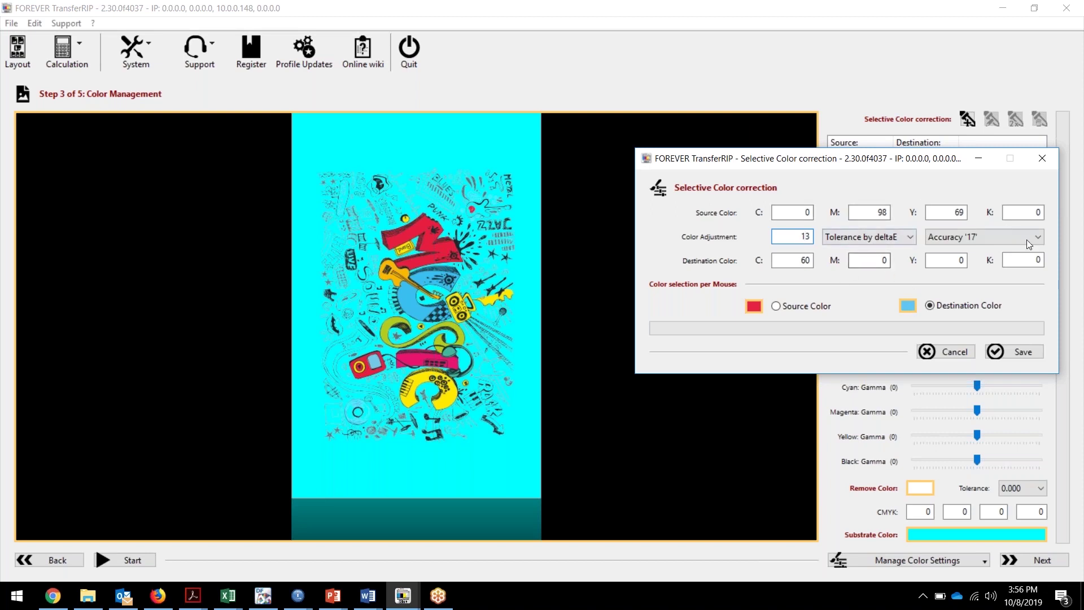
pyautogui.click(1014, 352)
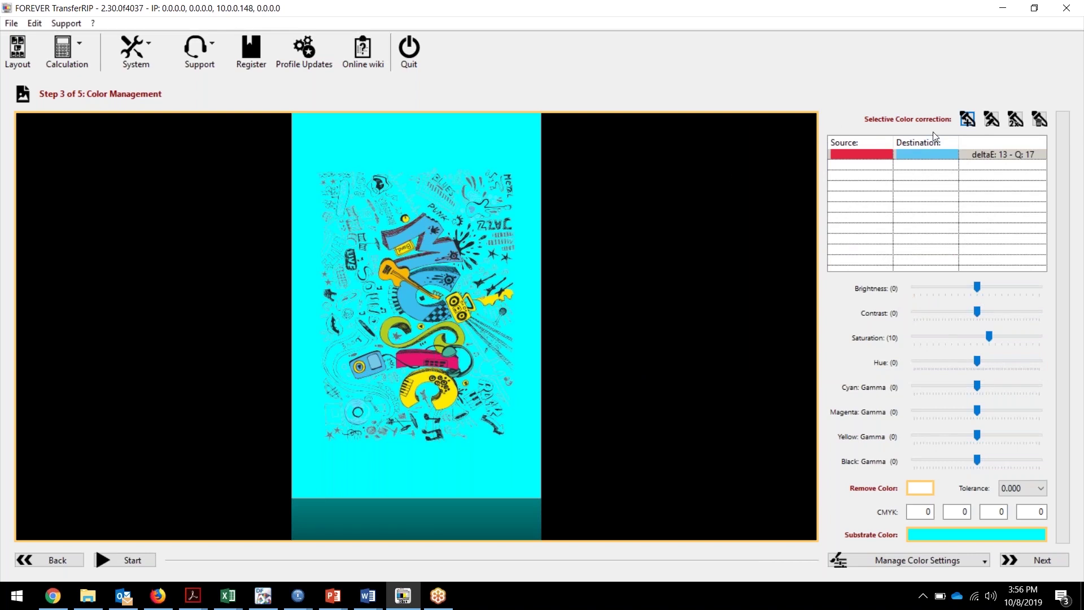
# Reopen the red-to-blue color correction for review without changing it, and delete it from the correction list.
pyautogui.doubleClick(926, 159)
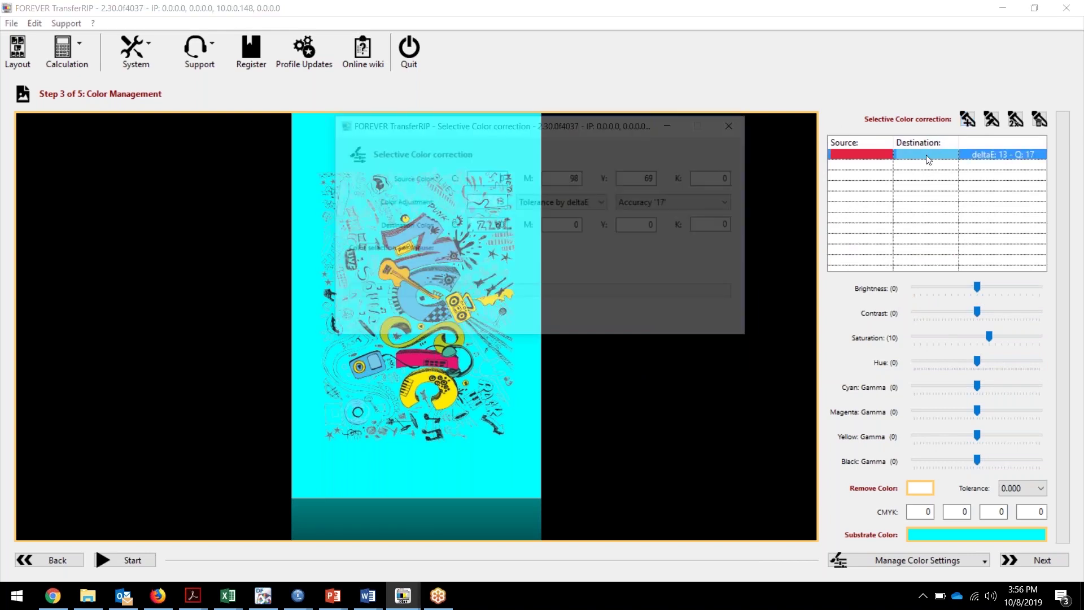
pyautogui.moveTo(525, 129); pyautogui.dragTo(743, 45)
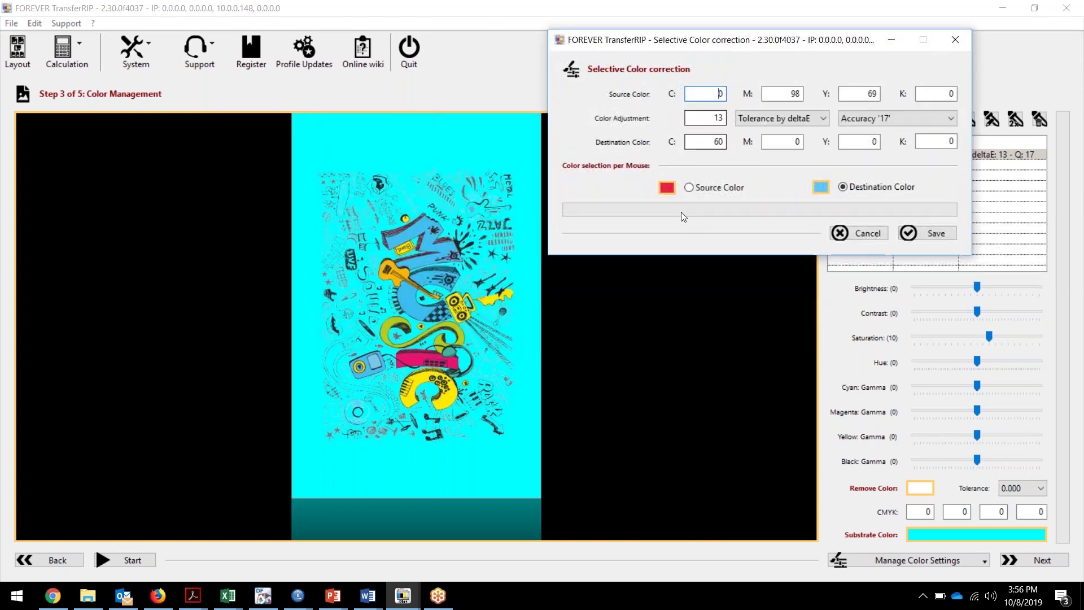
pyautogui.click(698, 186)
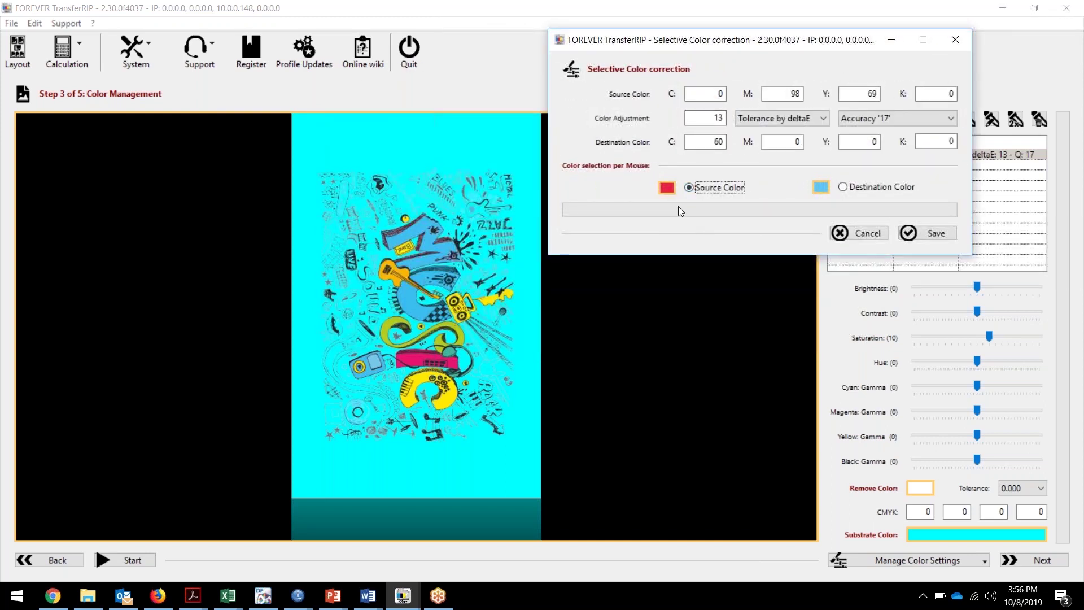
pyautogui.click(859, 234)
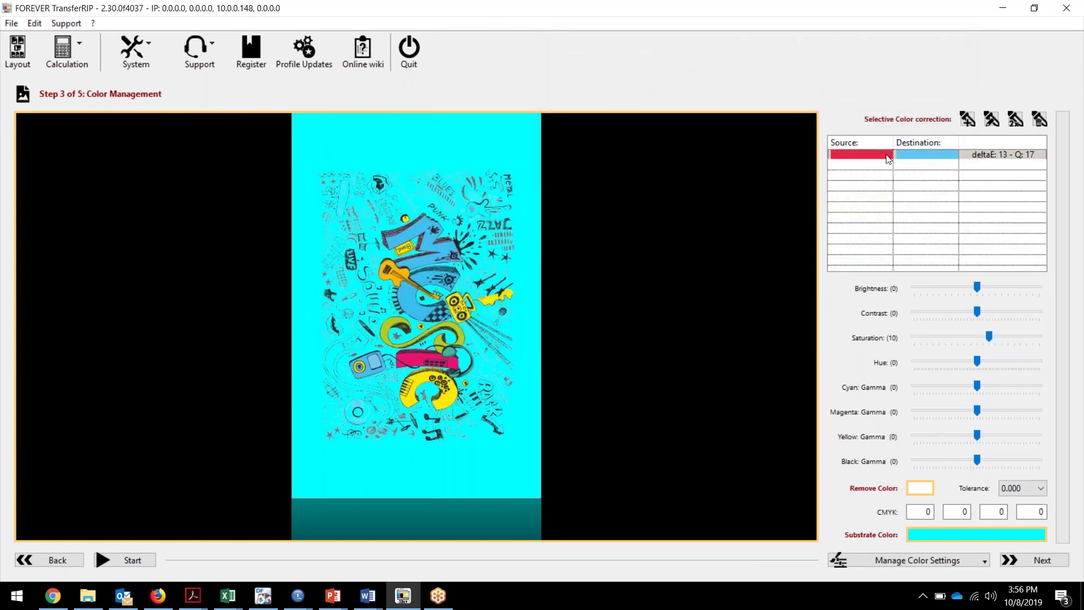
pyautogui.click(909, 155)
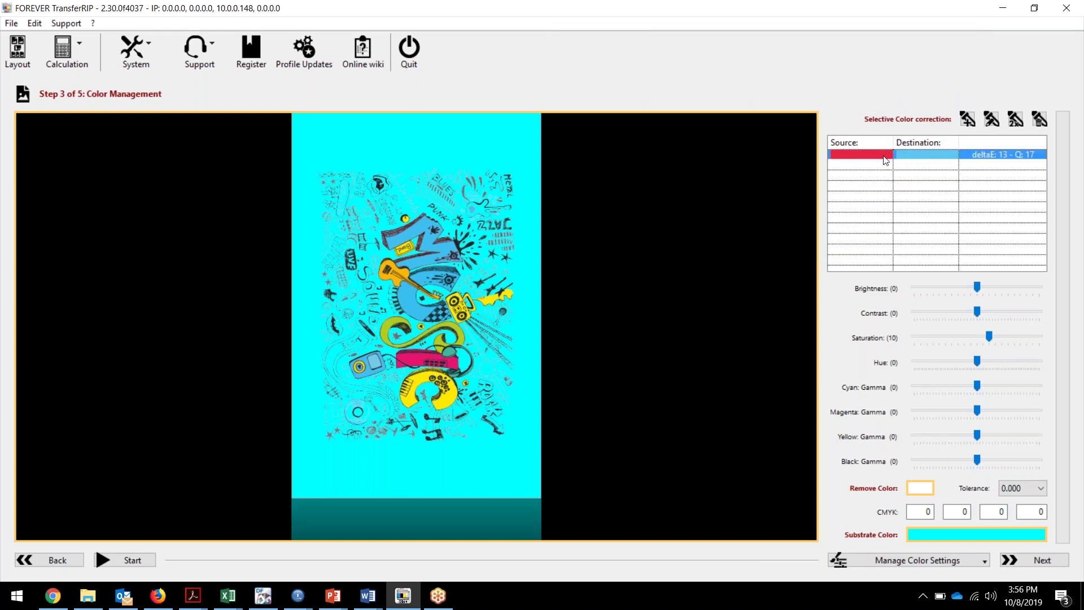
pyautogui.click(1038, 119)
pyautogui.click(1038, 119)
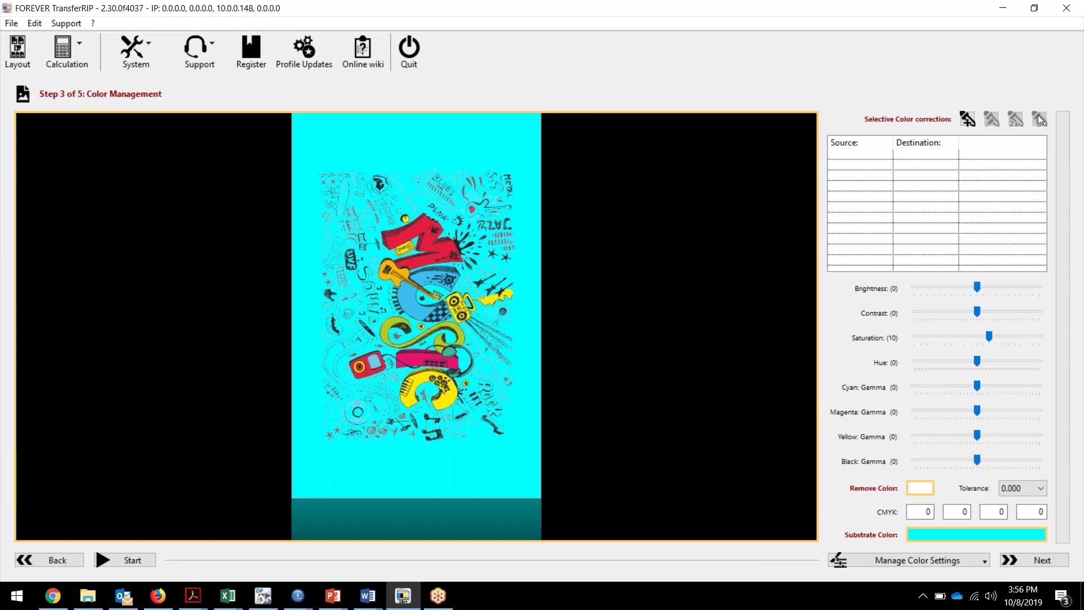
# Add a selective color correction from the letter M's sampled red to destination C 10, M 98, Y 69, K 0, and save it.
pyautogui.click(967, 119)
pyautogui.moveTo(513, 128); pyautogui.dragTo(744, 166)
pyautogui.click(428, 249)
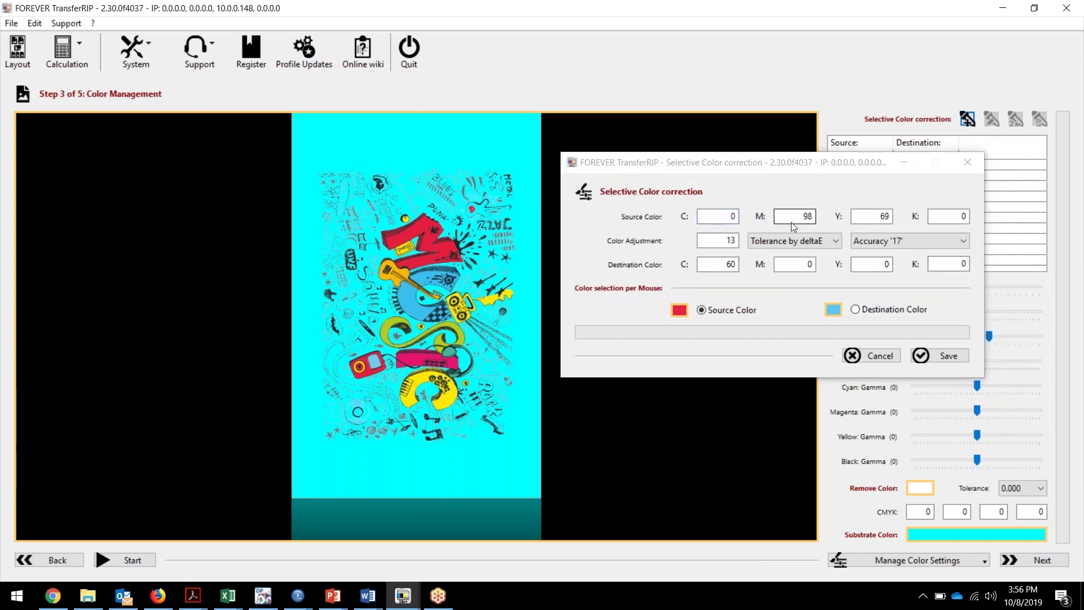
pyautogui.click(734, 266)
pyautogui.press('BackSpace')
pyautogui.press('BackSpace')
pyautogui.write('10')
pyautogui.press('Tab')
pyautogui.write('98')
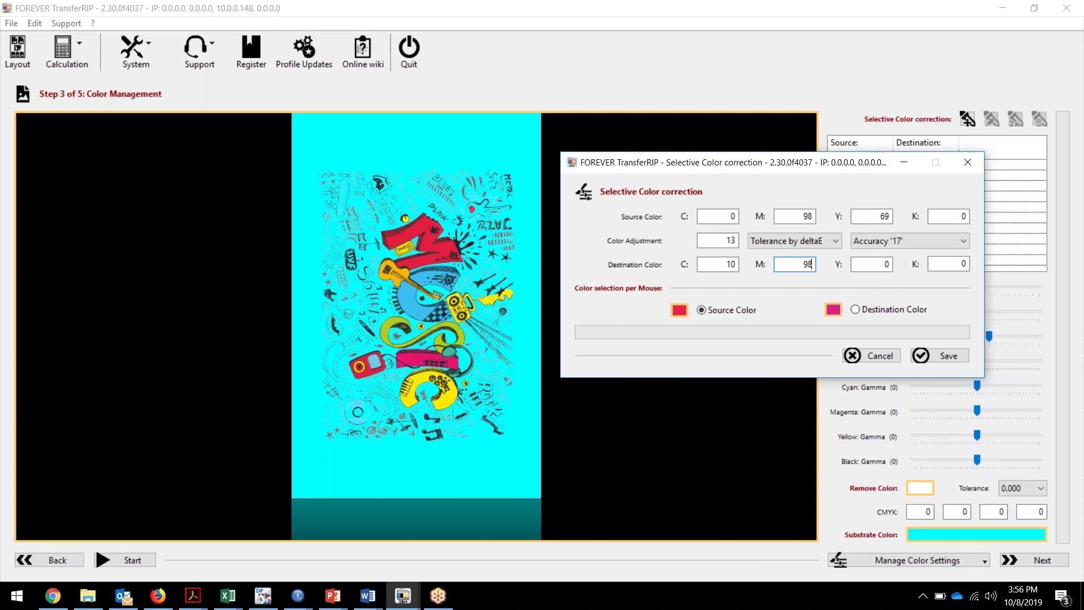
pyautogui.press('Tab')
pyautogui.write('69')
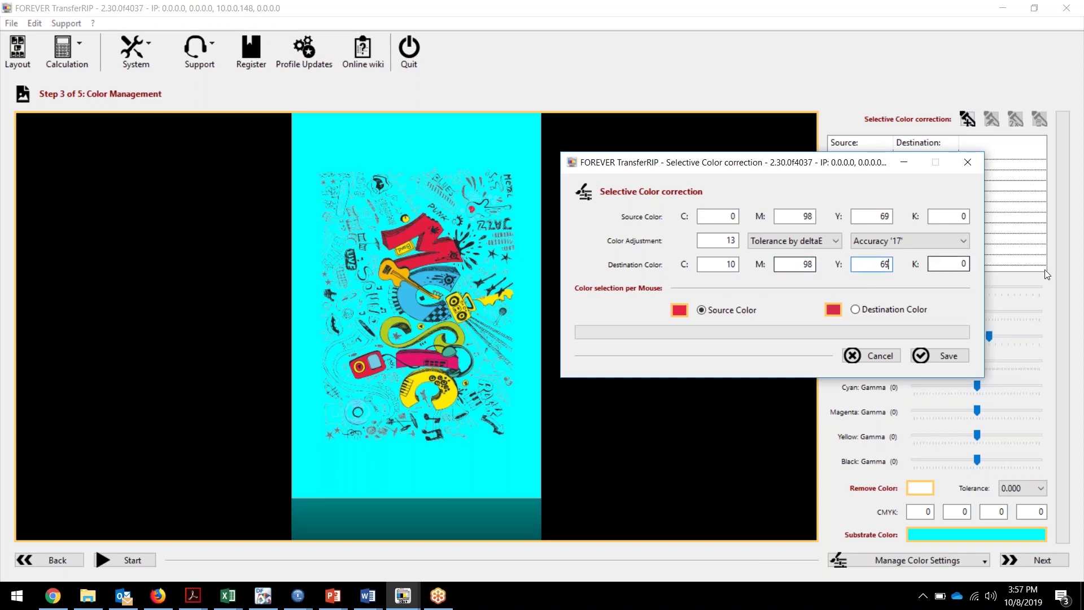
pyautogui.click(942, 356)
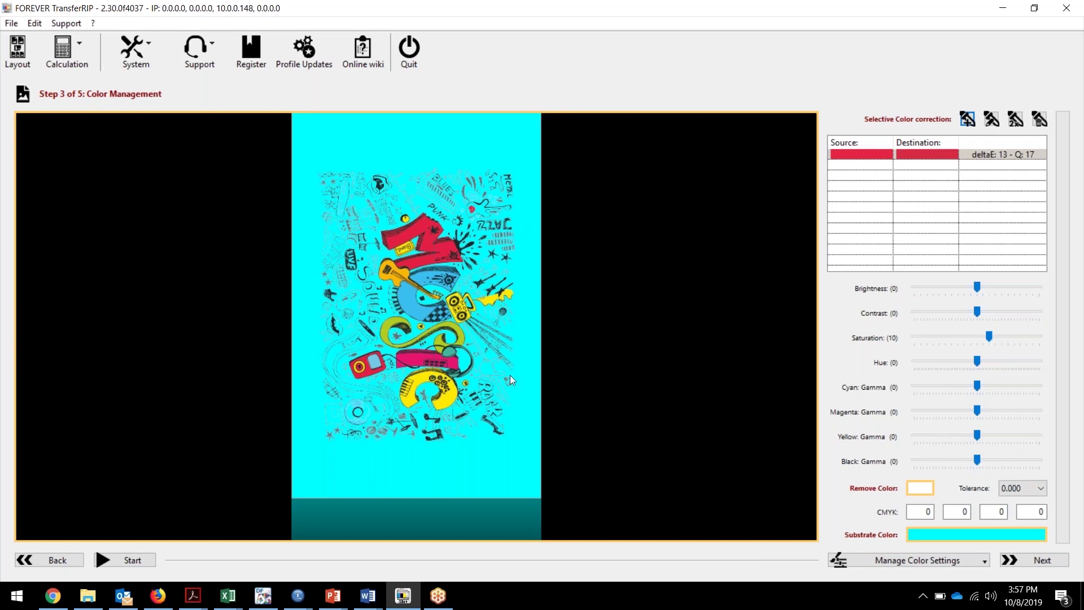
# Delete the red-to-red selective color correction.
pyautogui.click(920, 160)
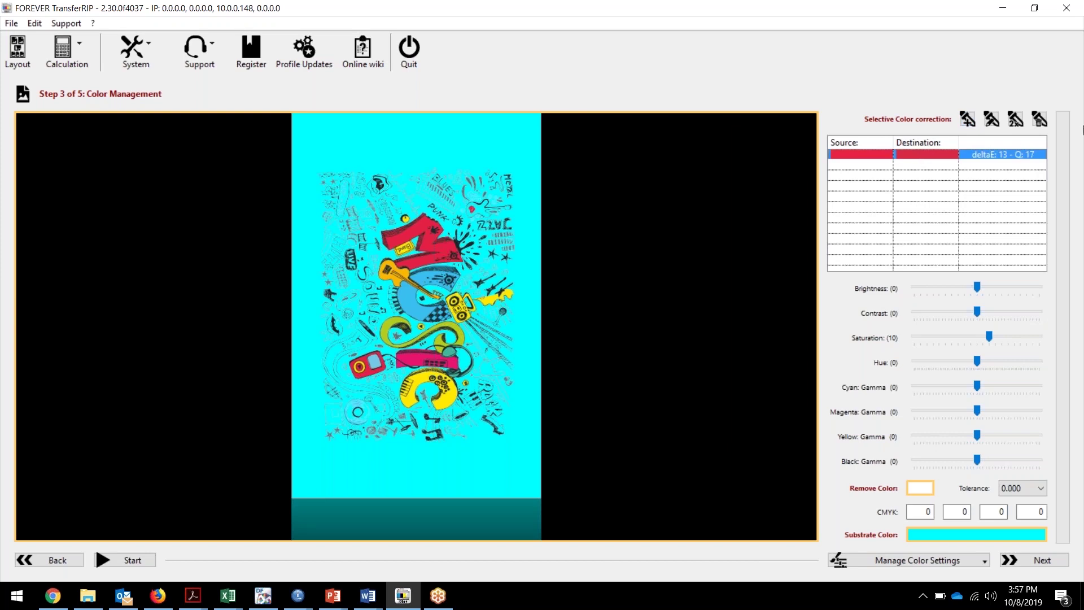
pyautogui.click(1044, 121)
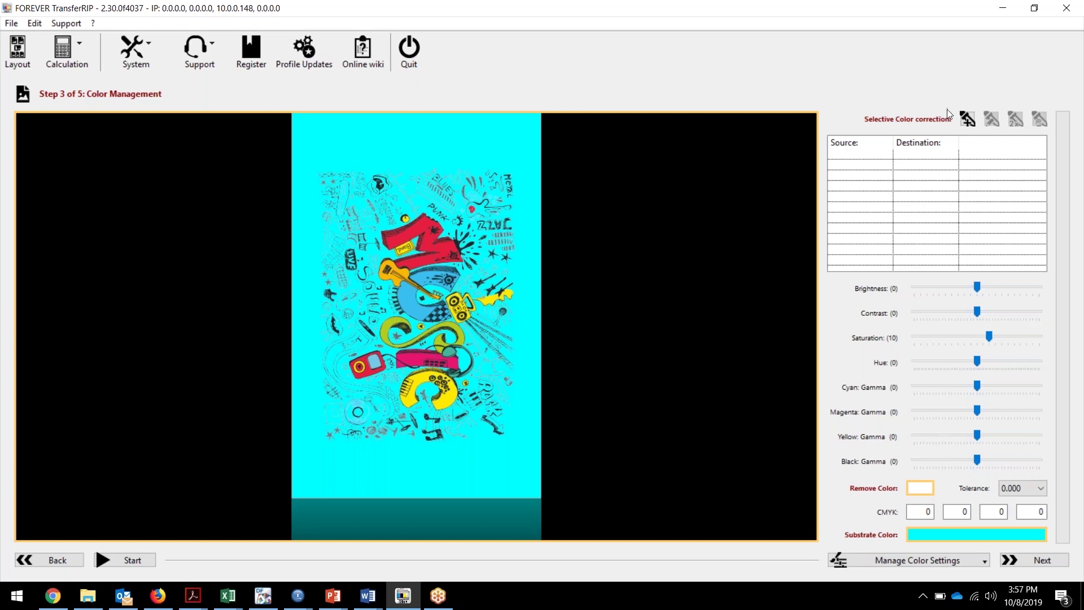
# Add a selective color correction from the black sampled beside the letter M to destination CMYK 100, 100, 100, 100, and save it.
pyautogui.click(966, 118)
pyautogui.moveTo(593, 123); pyautogui.dragTo(858, 173)
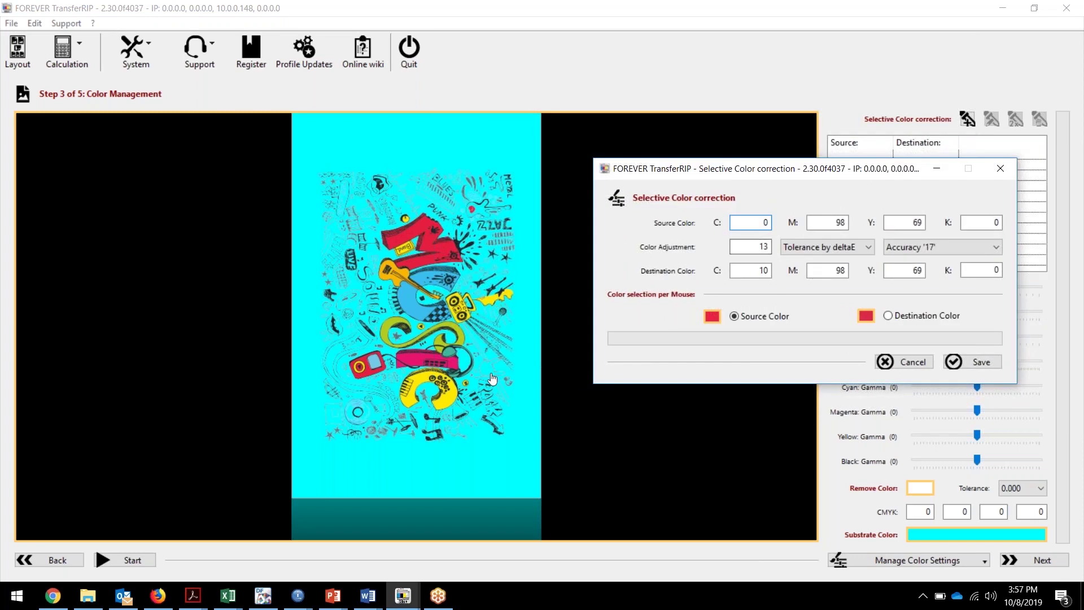
pyautogui.click(460, 250)
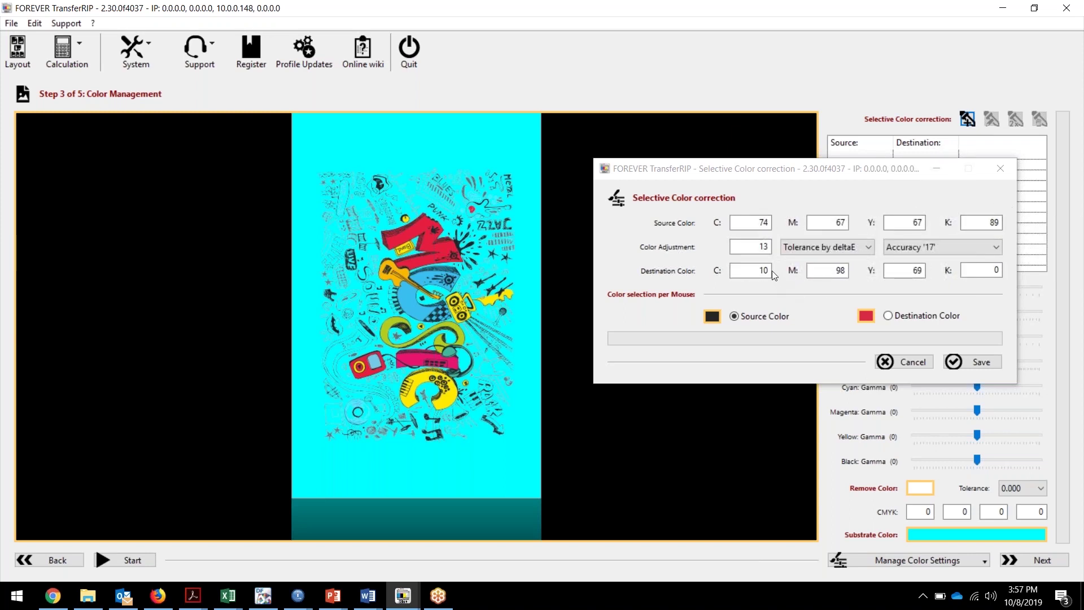
pyautogui.doubleClick(756, 270)
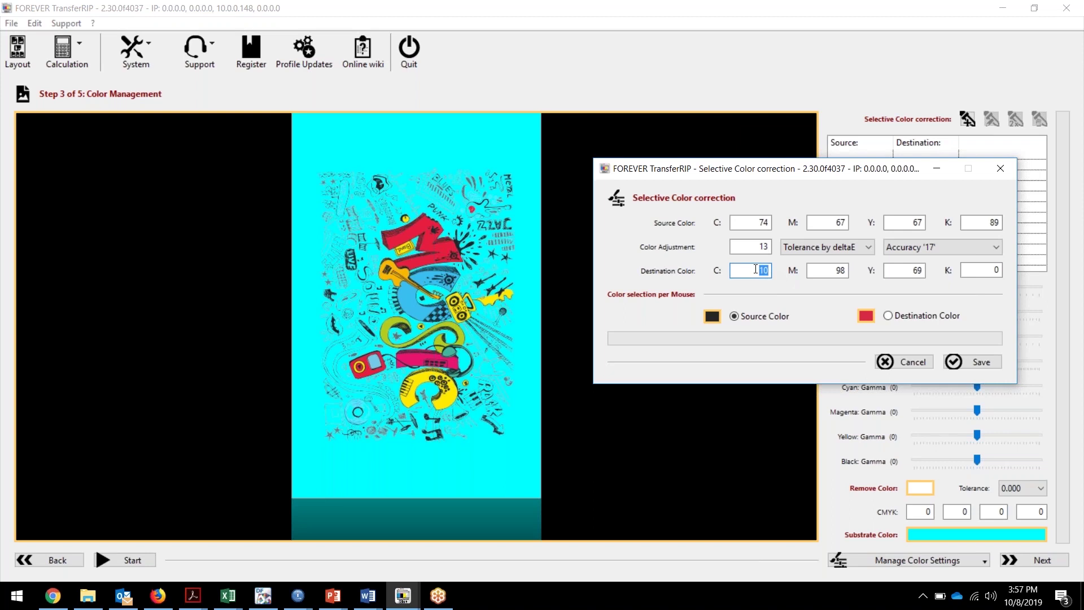
pyautogui.write('100')
pyautogui.press('Tab')
pyautogui.write('100')
pyautogui.press('Tab')
pyautogui.write('100')
pyautogui.press('Tab')
pyautogui.write('100')
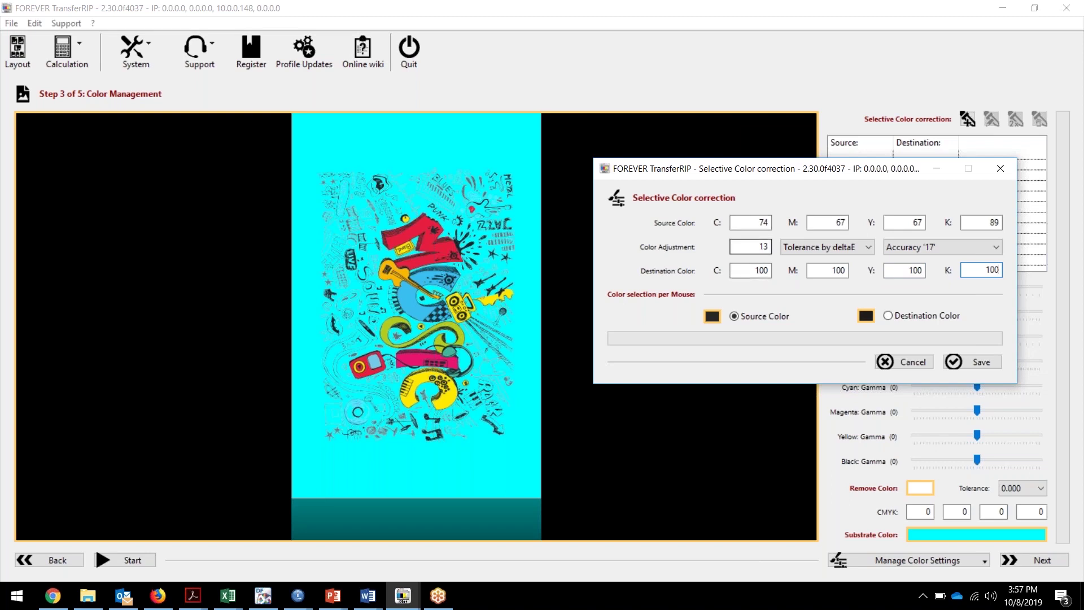
pyautogui.click(963, 364)
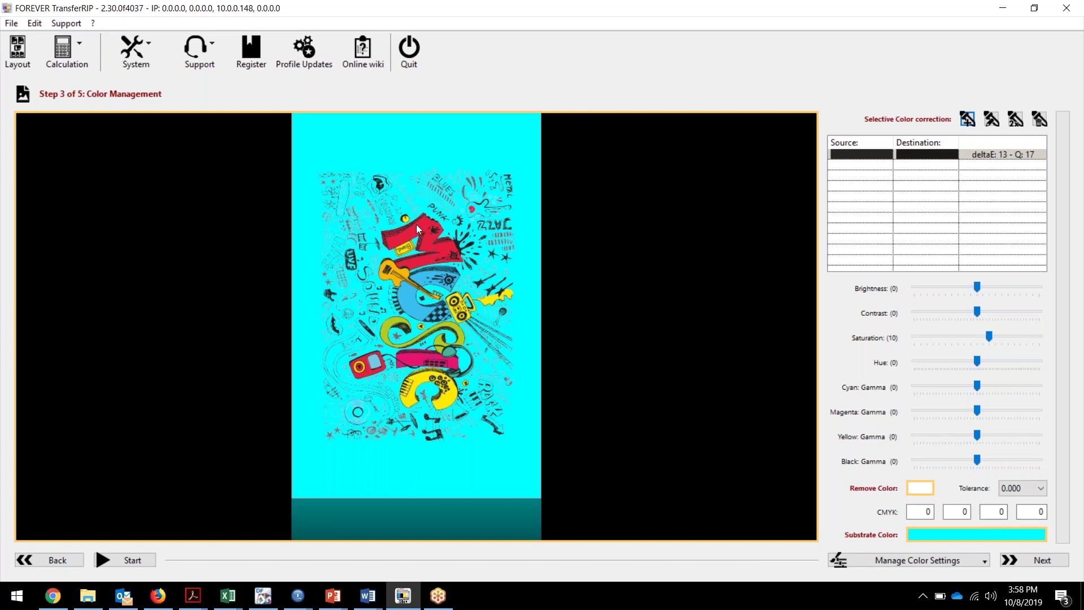
# Sample the red of the letter M as the color to remove from the artwork, and save it.
pyautogui.click(918, 486)
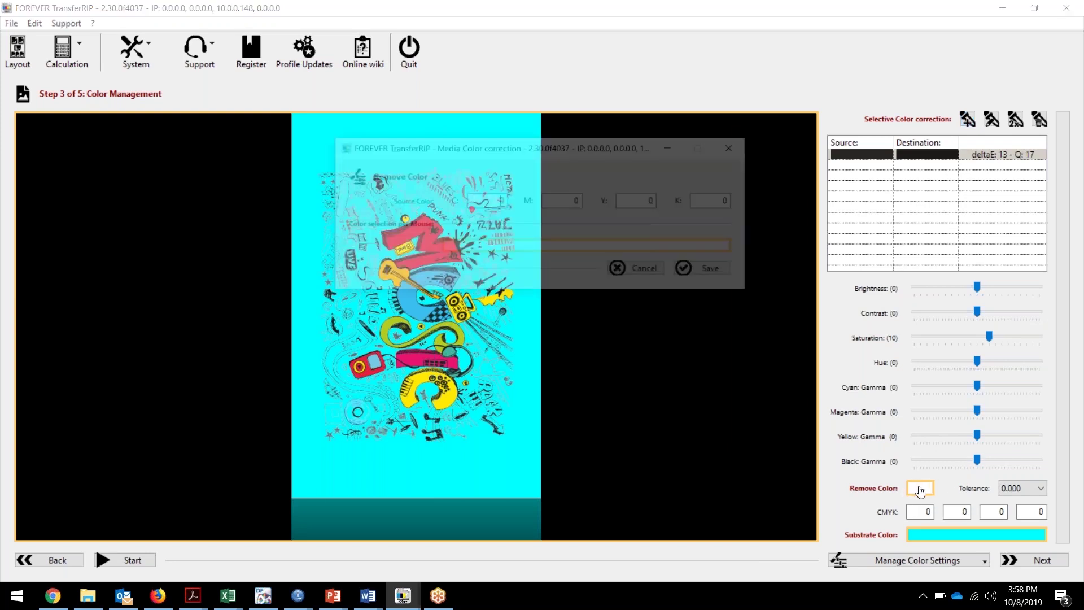
pyautogui.moveTo(581, 153); pyautogui.dragTo(807, 120)
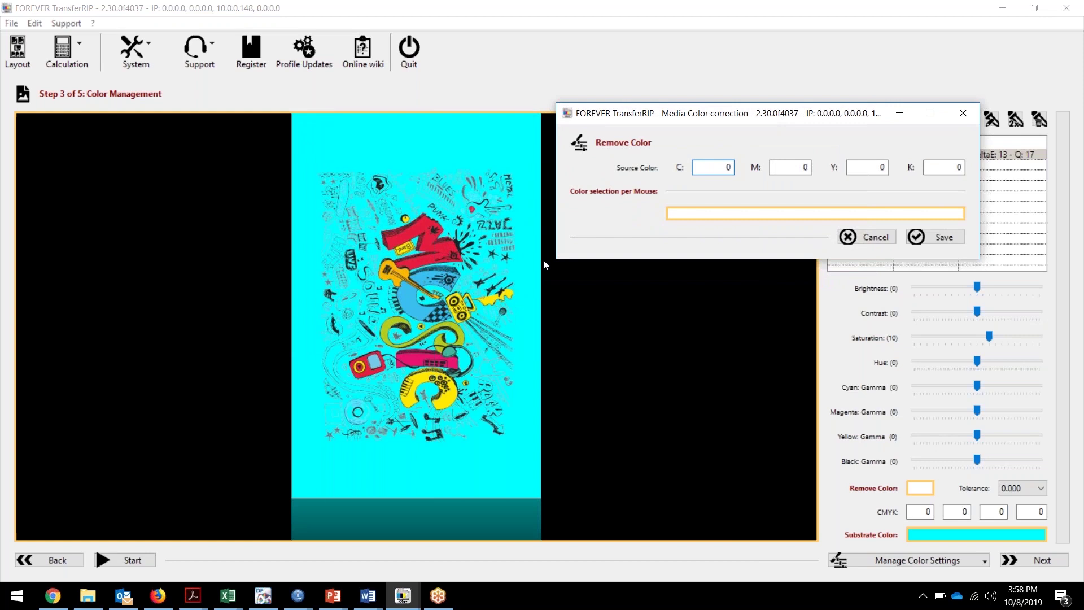
pyautogui.click(425, 244)
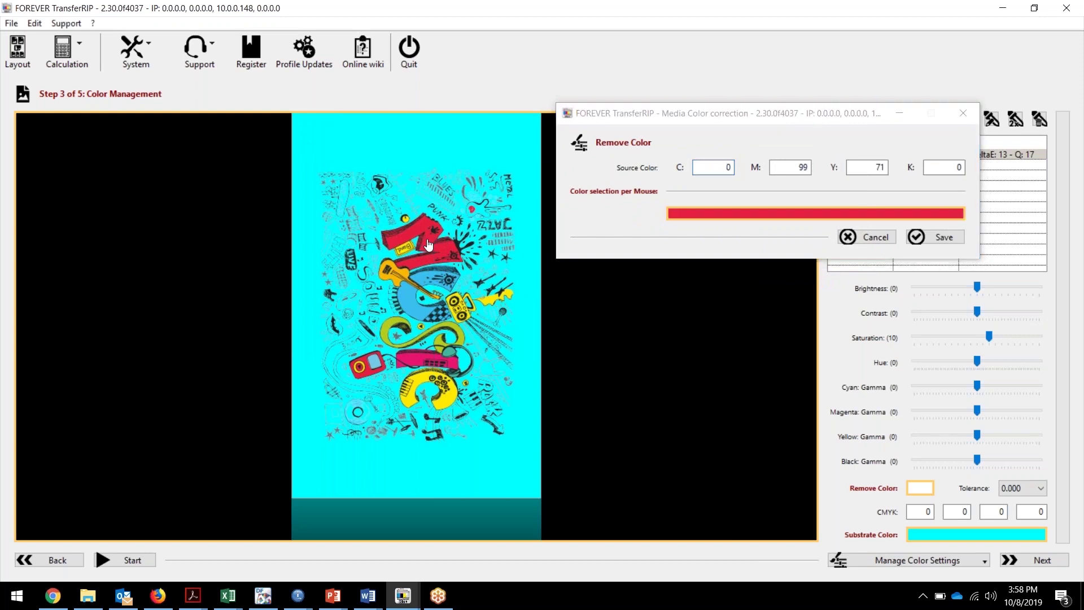
pyautogui.click(939, 238)
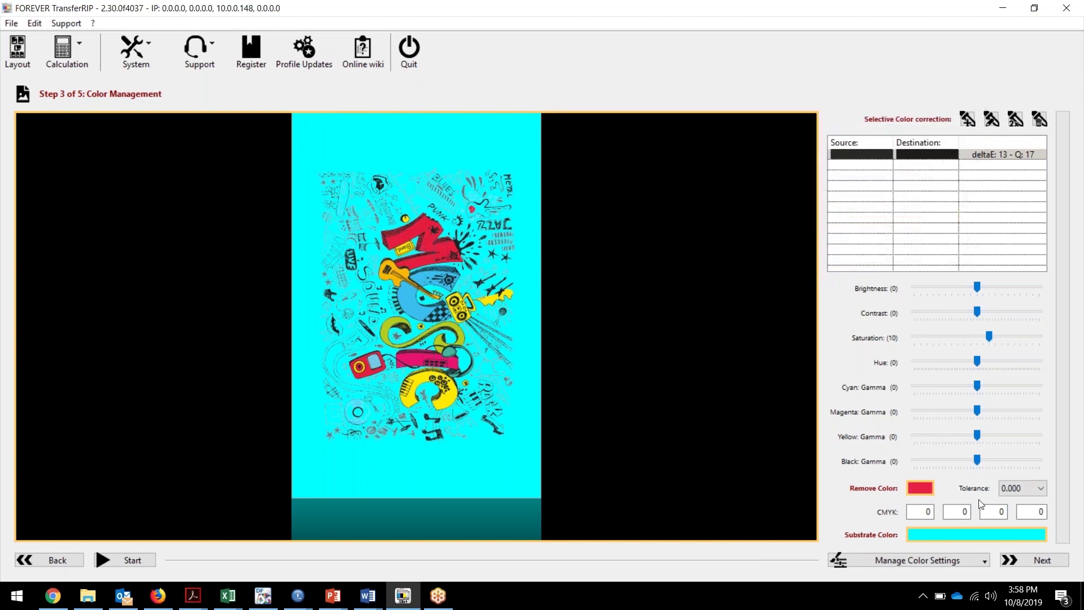
# Try color removal tolerances of 1.000, 3.000 and 5.000 for the red, and set the tolerance to 7.000.
pyautogui.click(1038, 489)
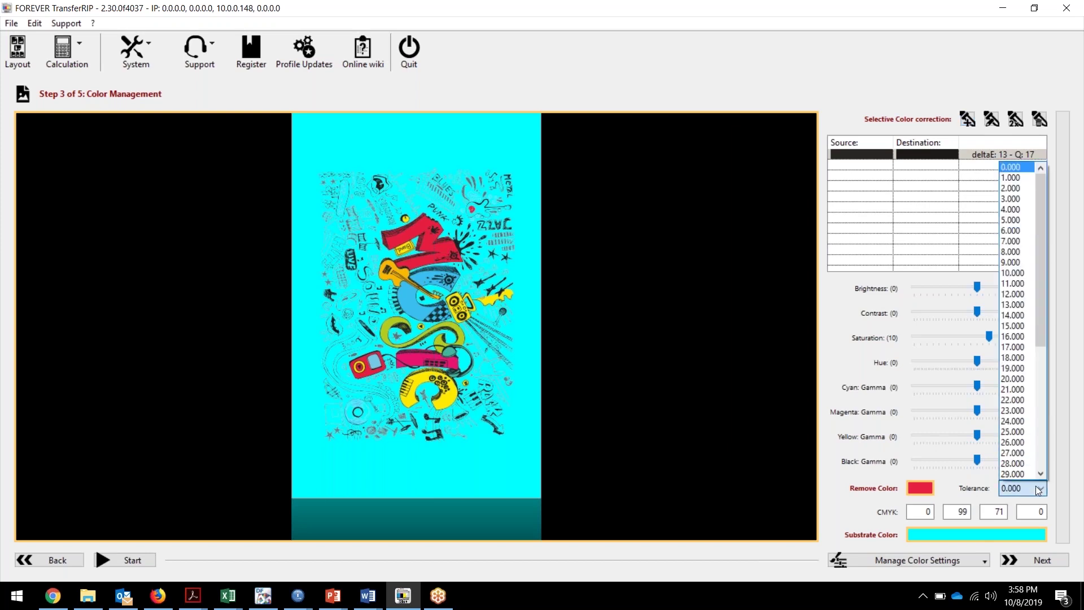
pyautogui.click(1011, 178)
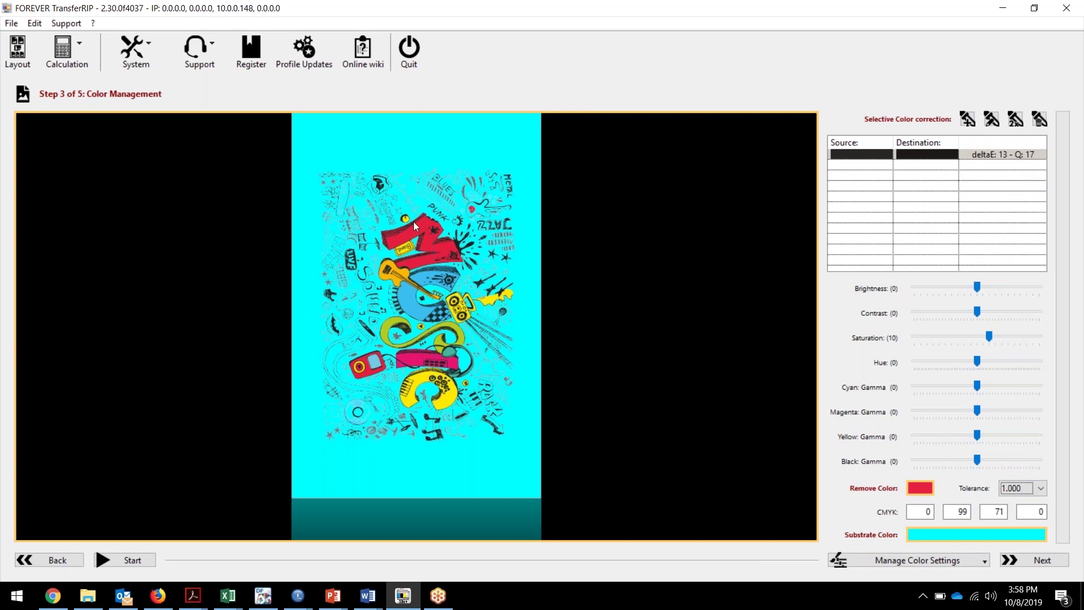
pyautogui.click(1040, 489)
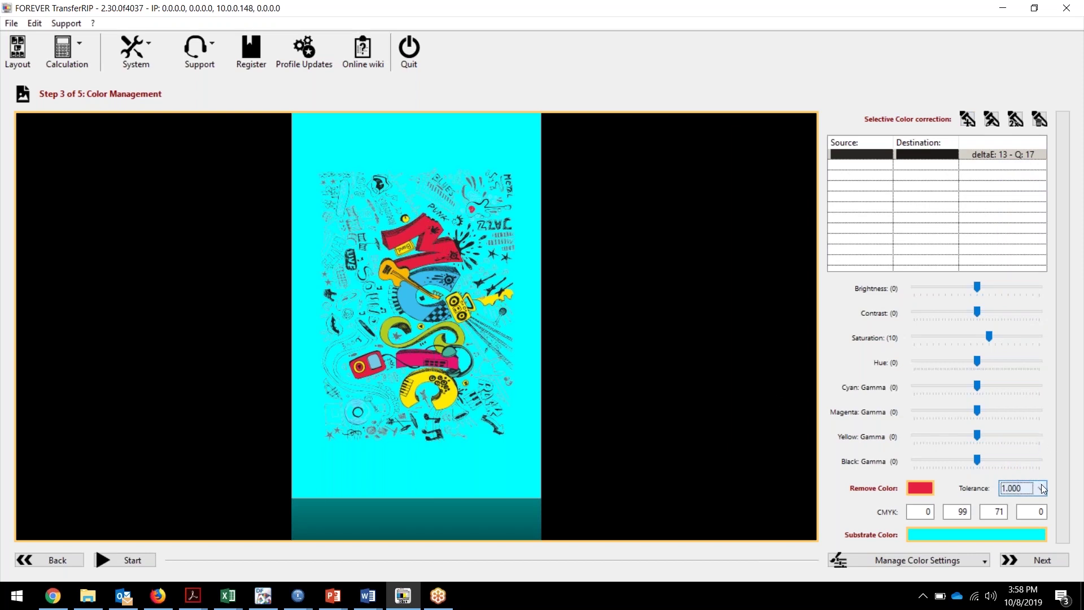
pyautogui.click(1016, 188)
pyautogui.click(1036, 488)
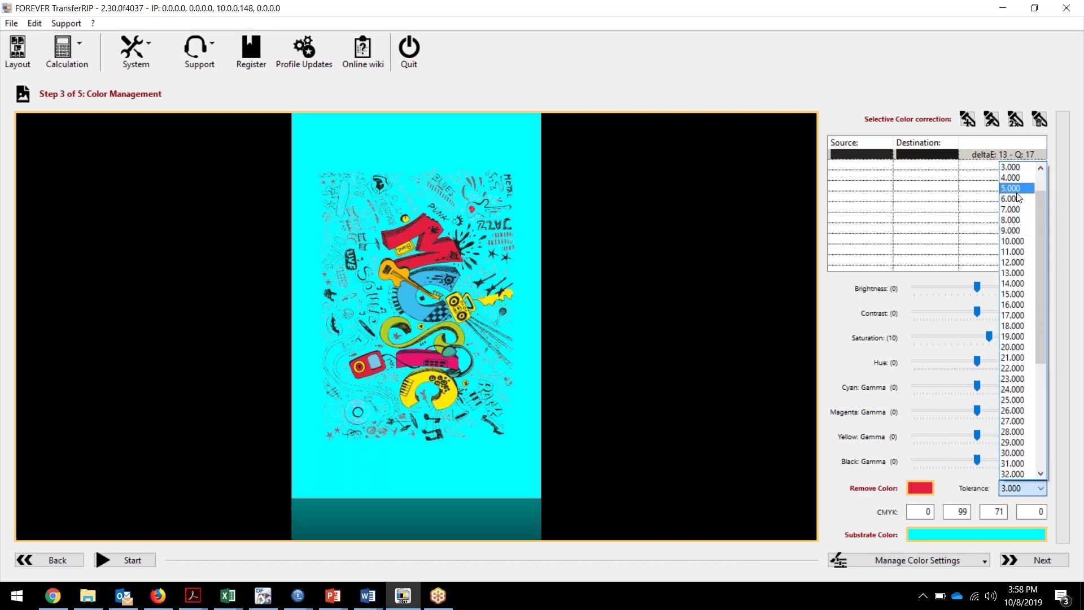
pyautogui.click(1014, 205)
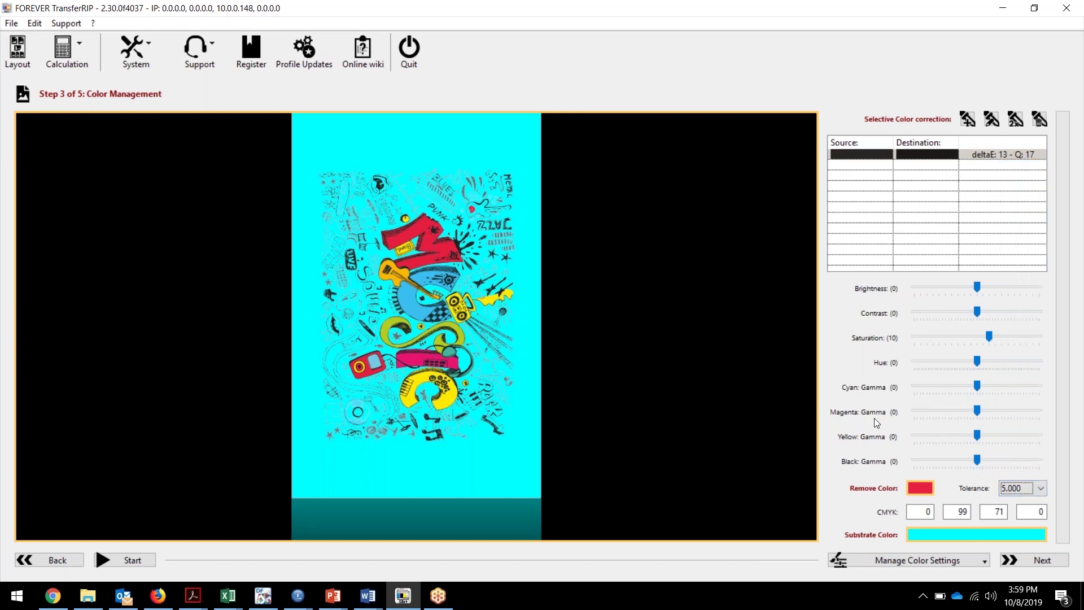
pyautogui.click(1038, 489)
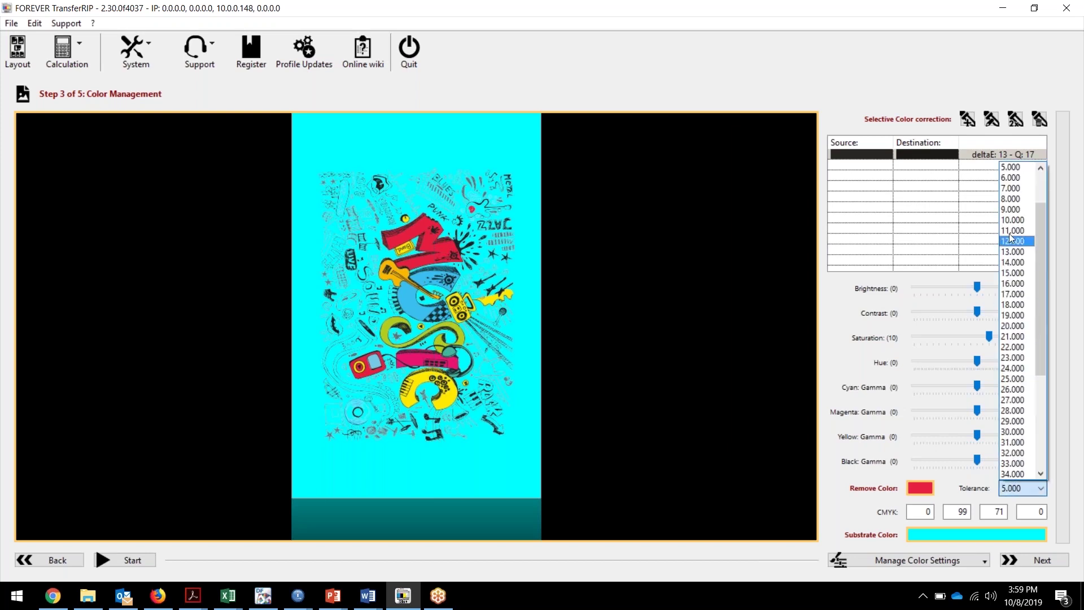
pyautogui.click(1010, 192)
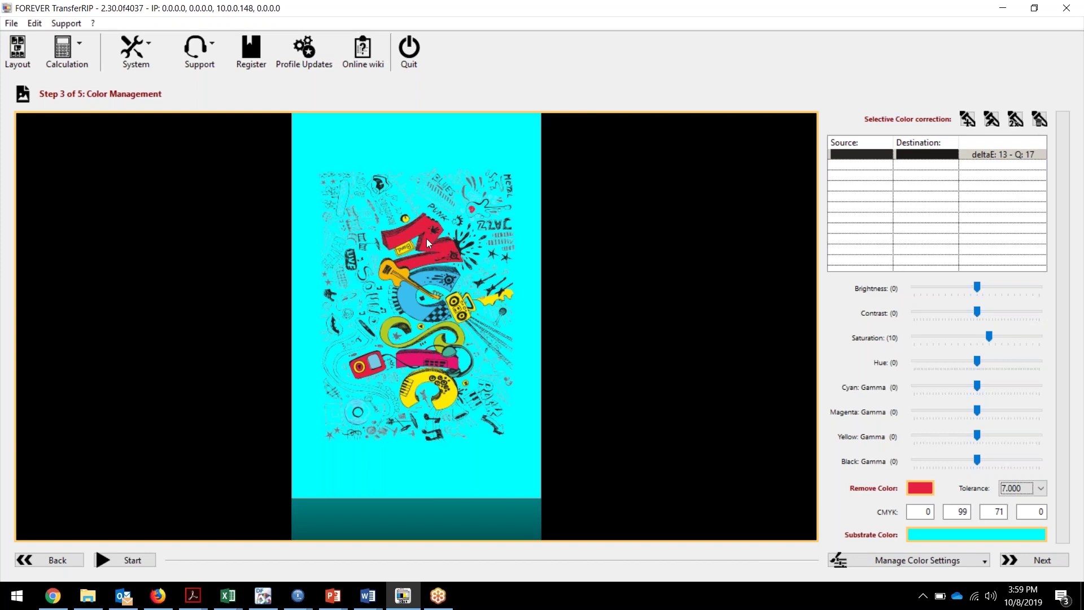
# Try color removal tolerances of 10.000 and 8.000 for the red, and return the tolerance to 7.000.
pyautogui.click(1018, 489)
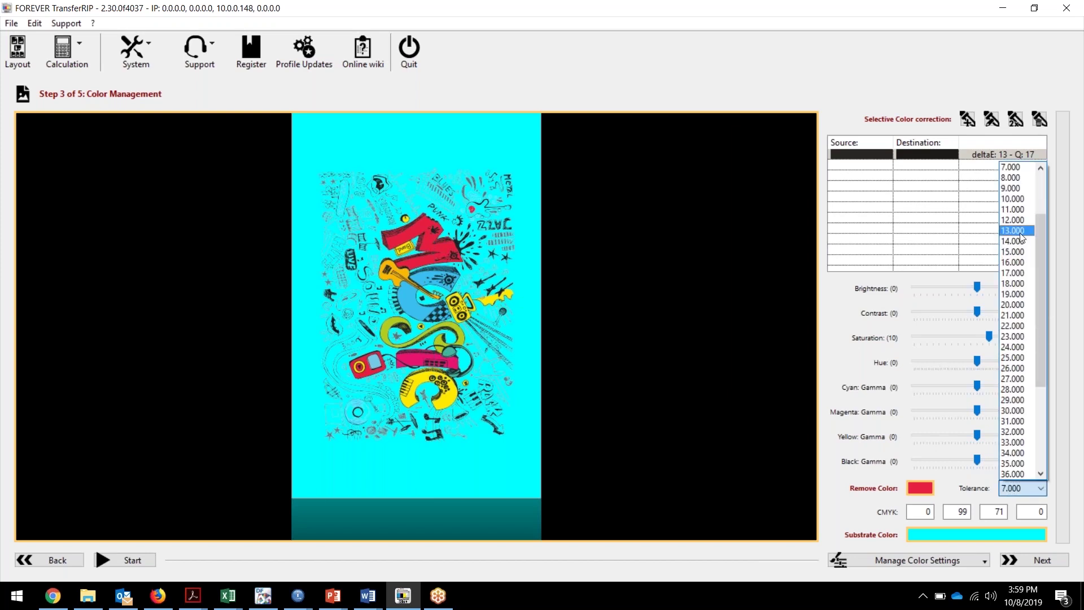
pyautogui.click(1014, 198)
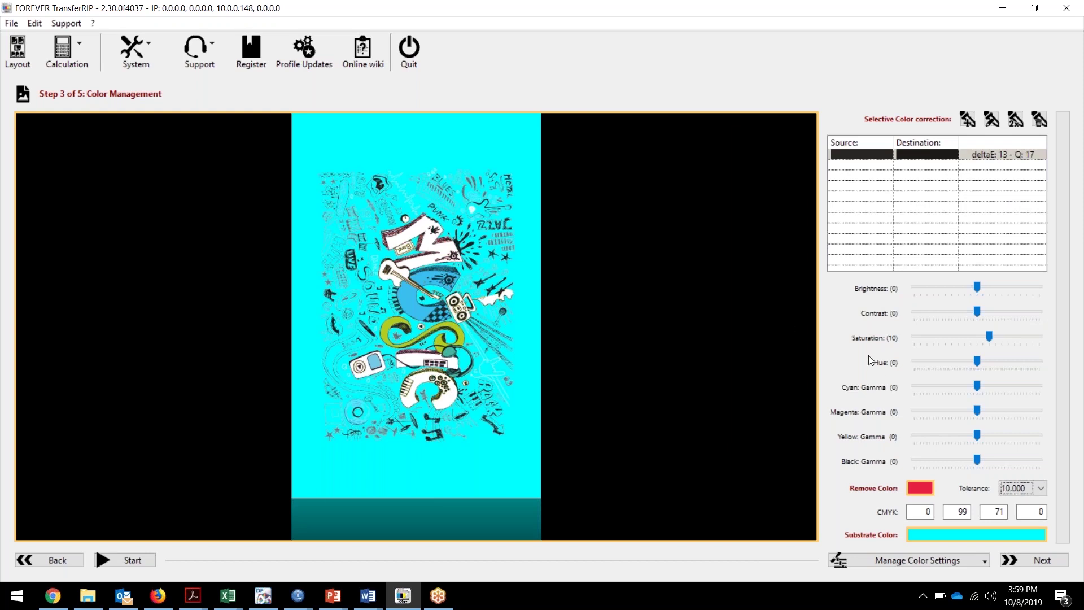
pyautogui.click(1039, 488)
pyautogui.scroll(3, 1040, 226)
pyautogui.scroll(1, 1034, 235)
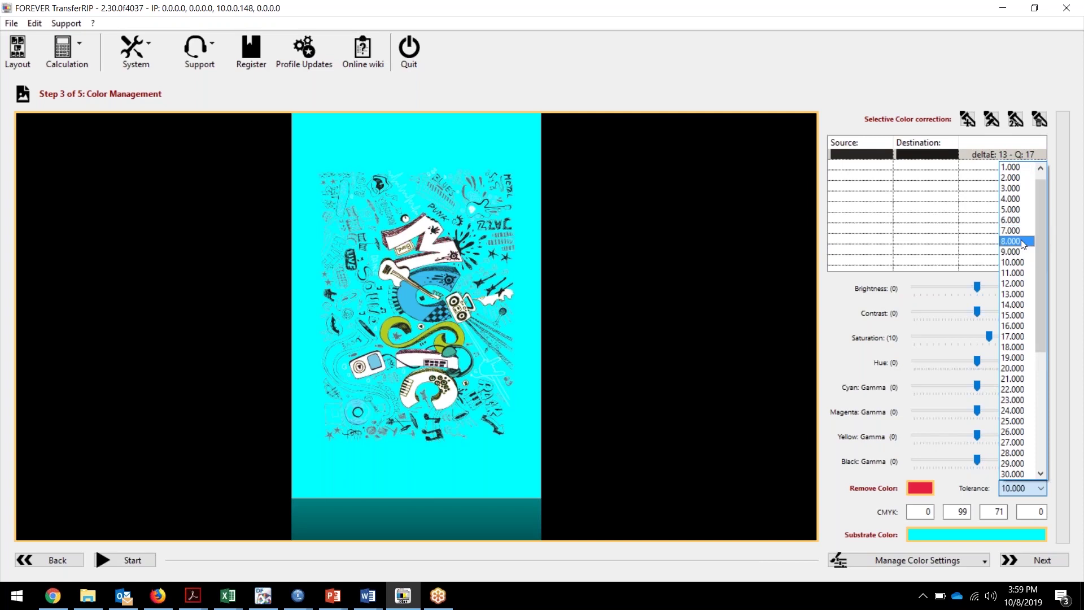
pyautogui.click(1020, 239)
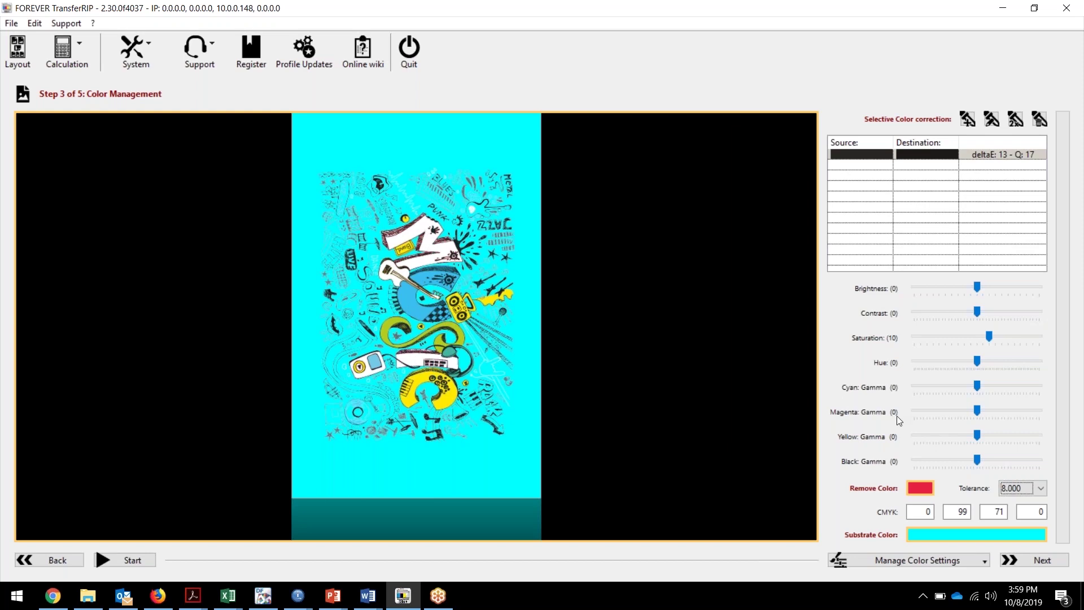
pyautogui.click(1039, 489)
pyautogui.scroll(1, 1035, 256)
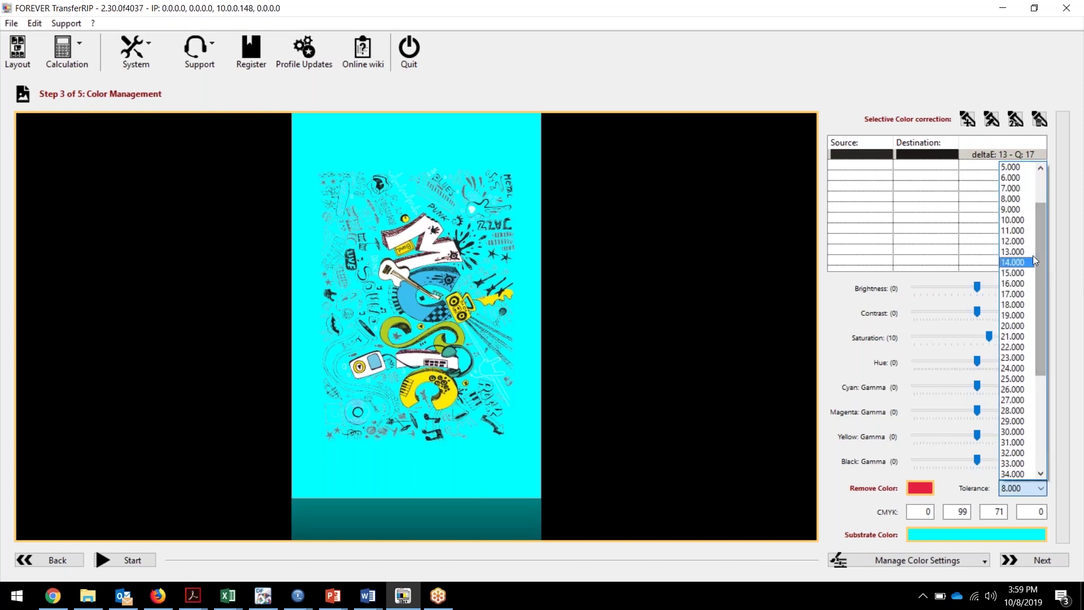
pyautogui.click(1014, 193)
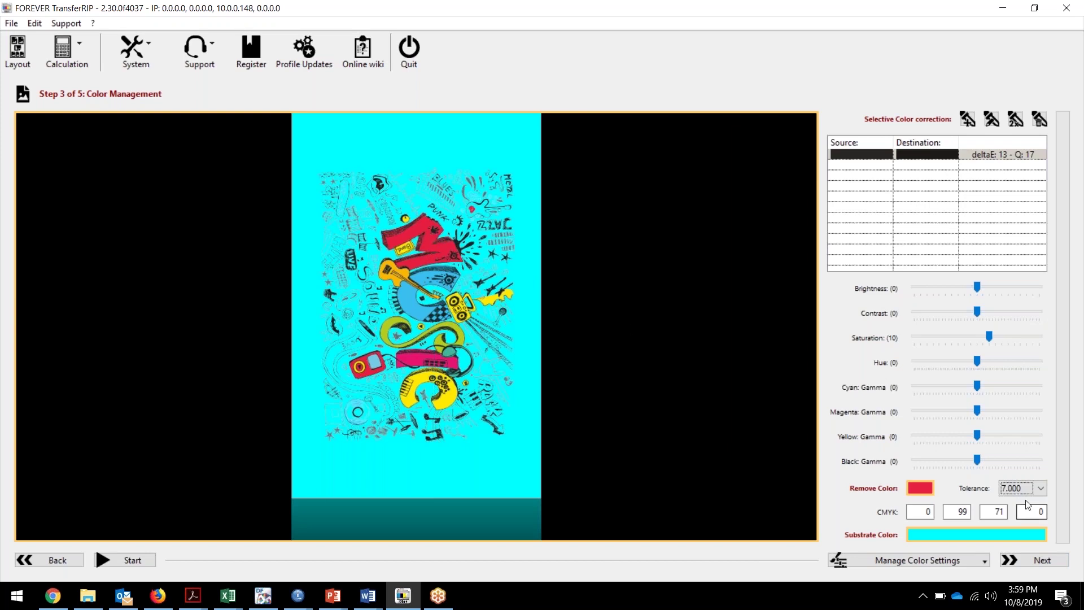
# Try the red color removal tolerance at 50.000 and 8.000, and set it to 0.000.
pyautogui.click(1042, 487)
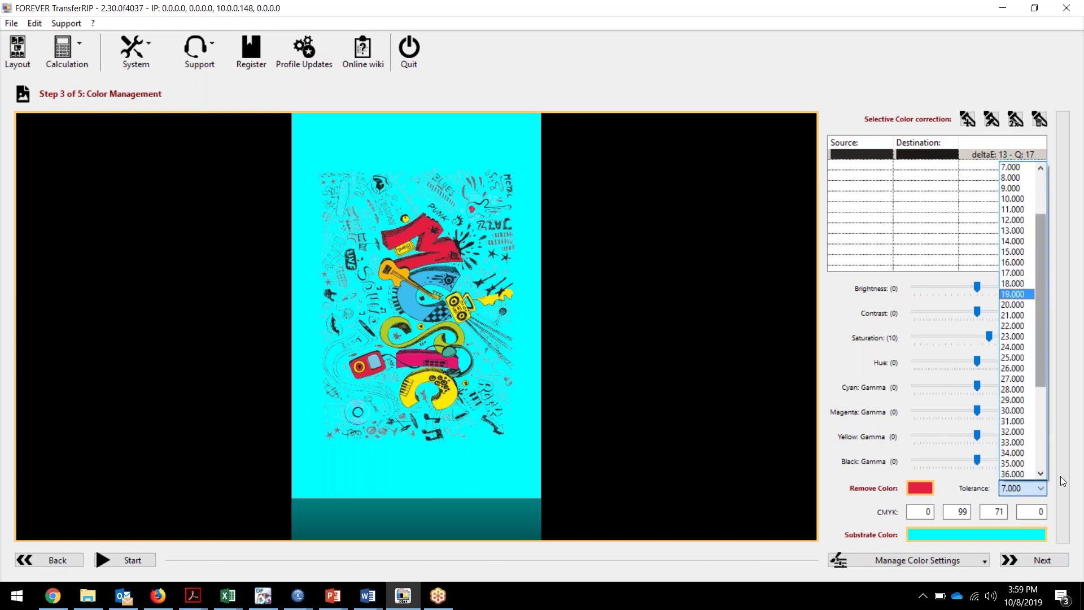
pyautogui.click(931, 288)
pyautogui.click(1012, 488)
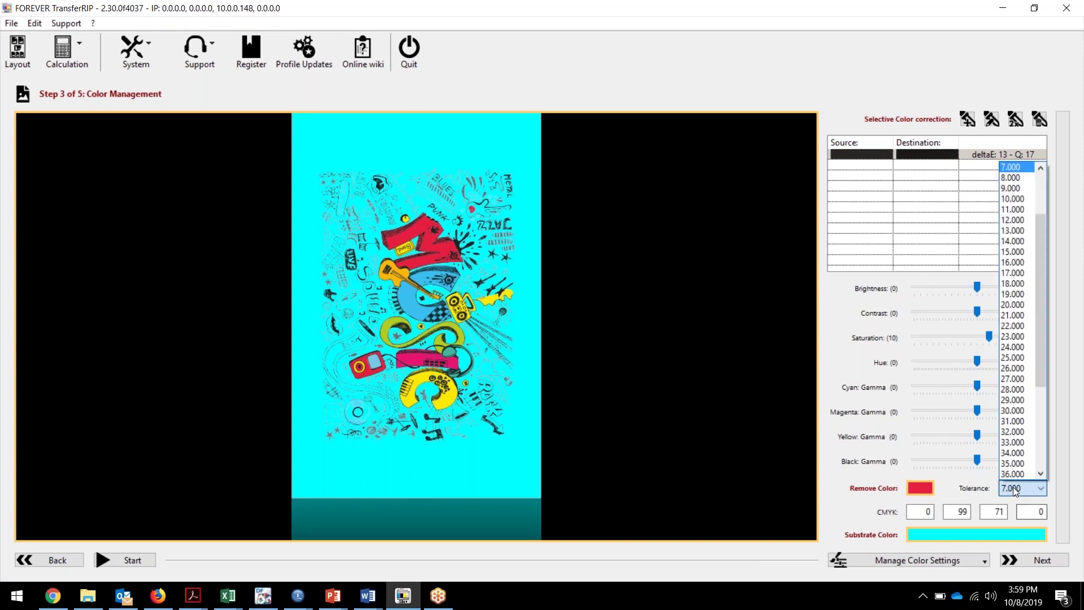
pyautogui.click(1013, 488)
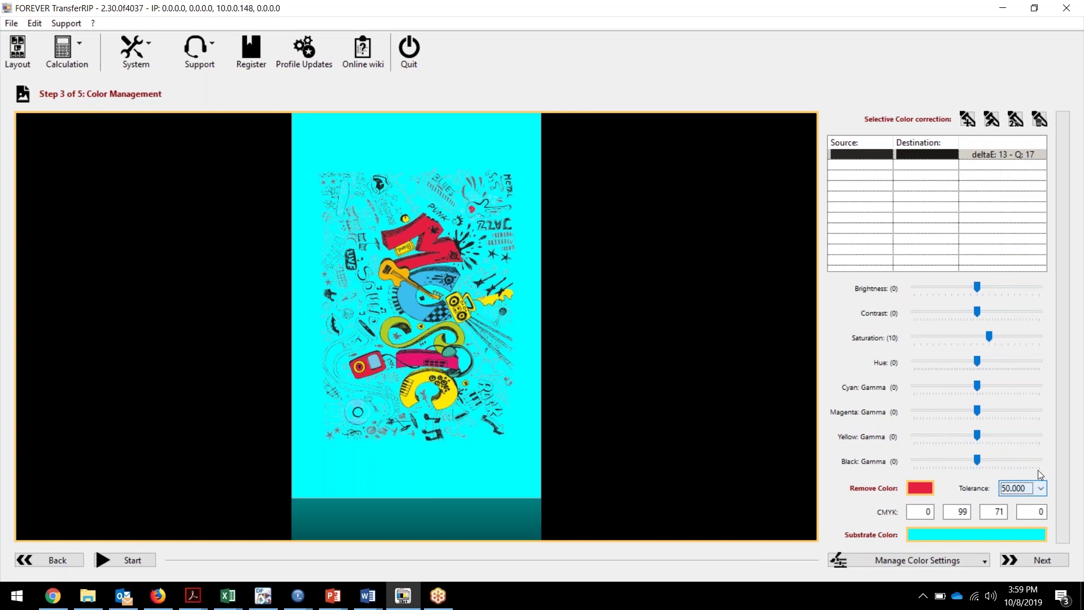
pyautogui.click(1040, 488)
pyautogui.moveTo(1039, 381); pyautogui.dragTo(1029, 177)
pyautogui.click(1025, 253)
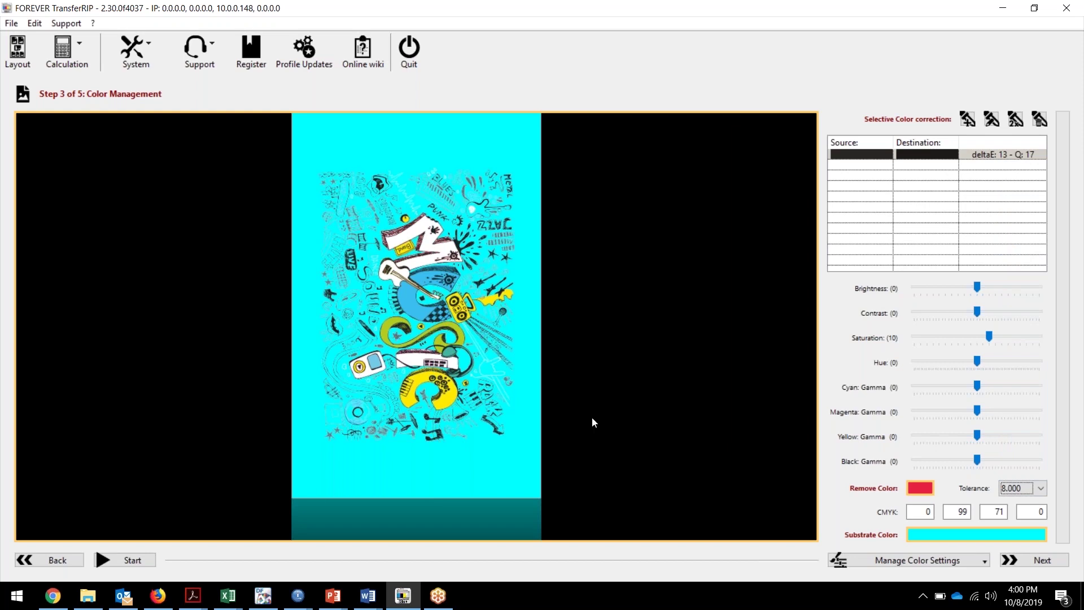
pyautogui.click(1037, 489)
pyautogui.click(1008, 175)
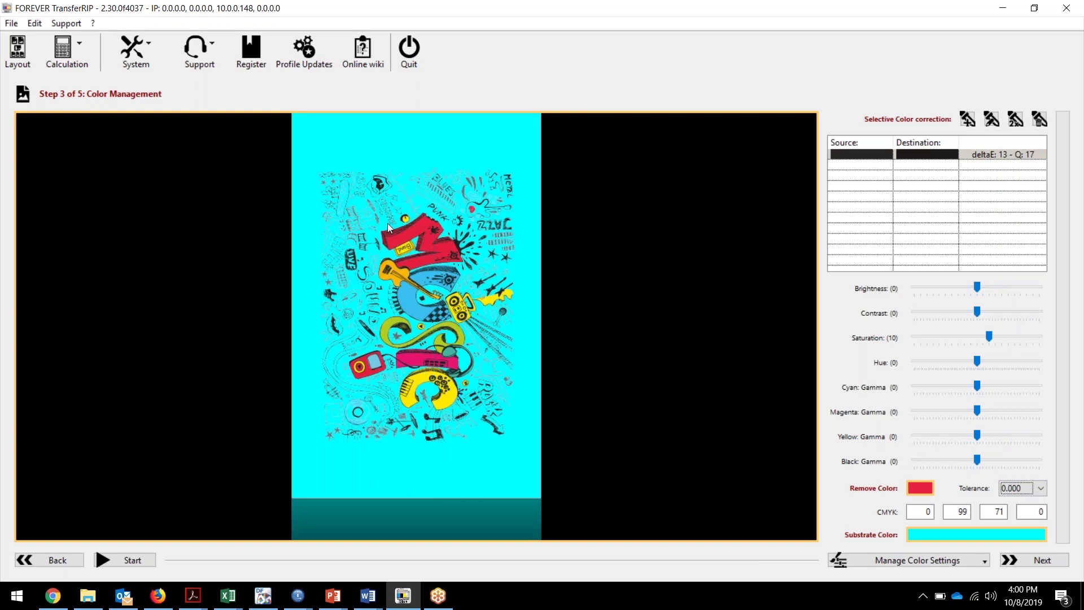
# Sample the yellow of the letter C as the color to remove, save it, and set the tolerance to 8.000.
pyautogui.click(921, 490)
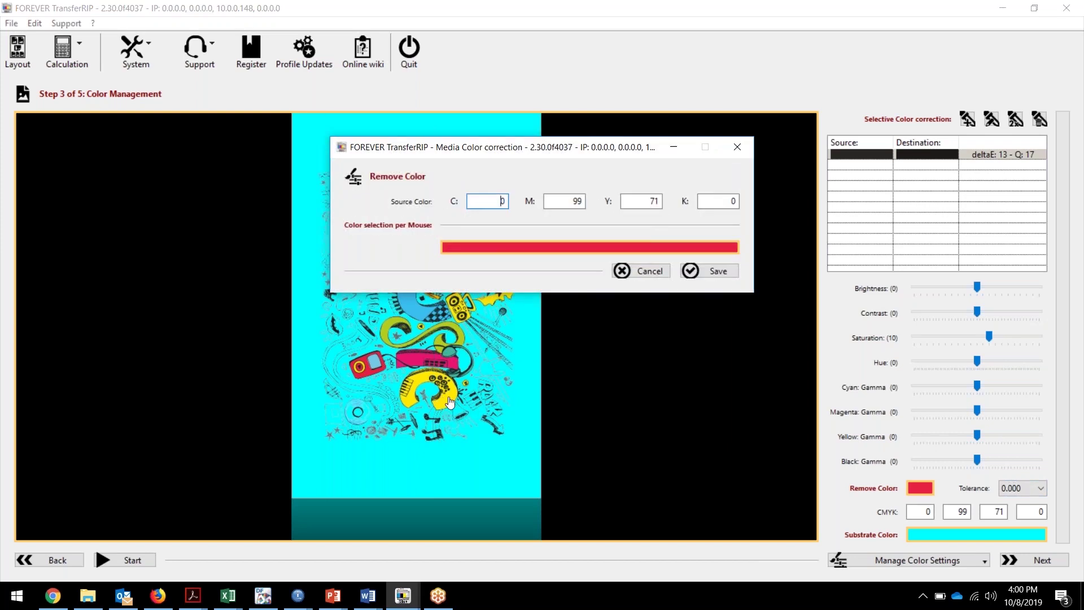
pyautogui.click(445, 398)
pyautogui.click(721, 268)
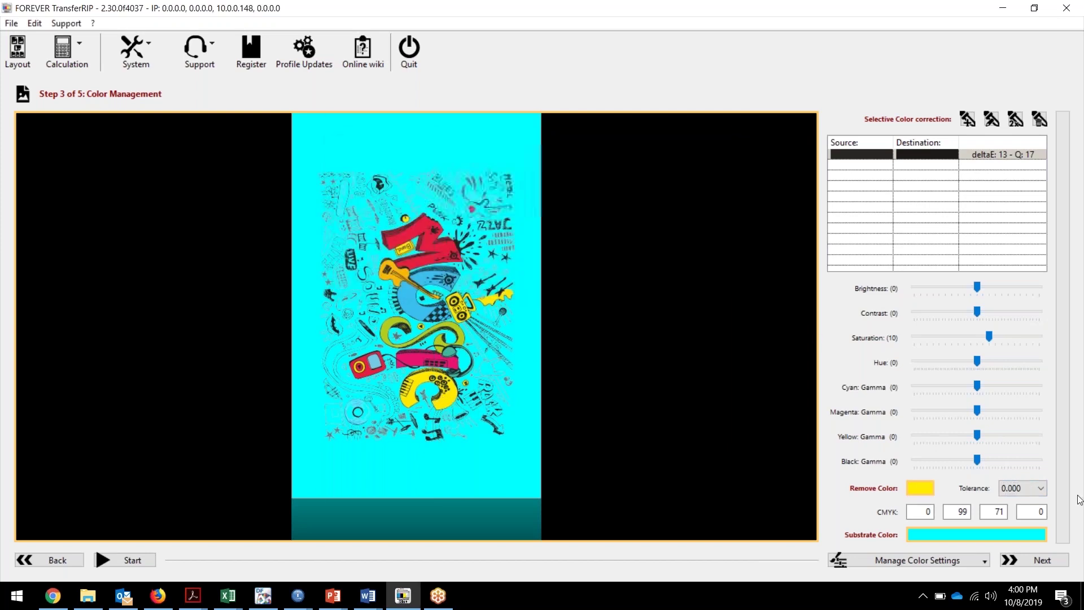
pyautogui.click(1045, 486)
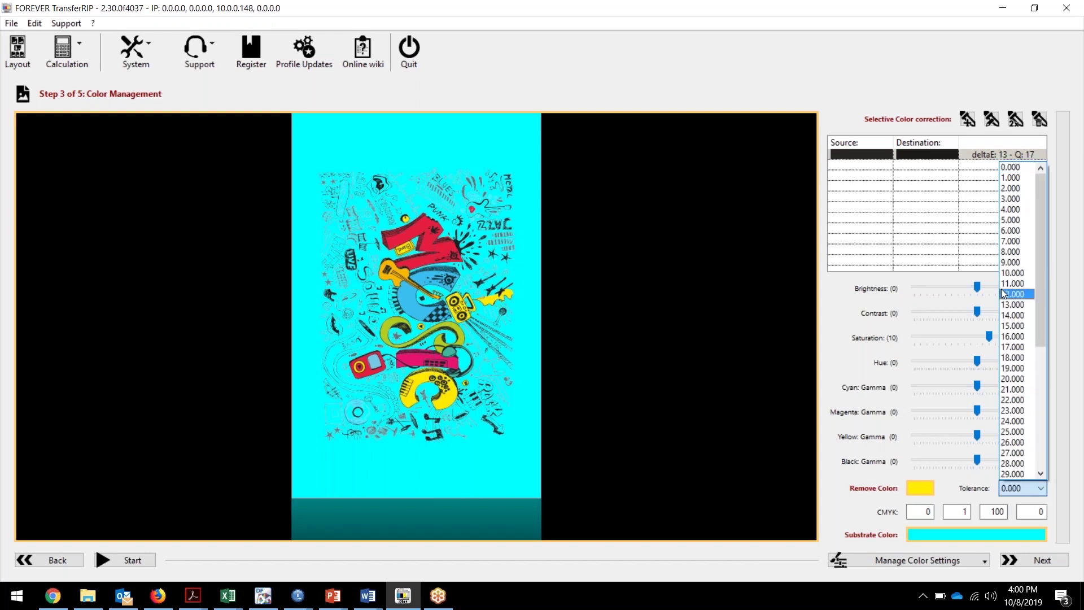
pyautogui.click(1016, 252)
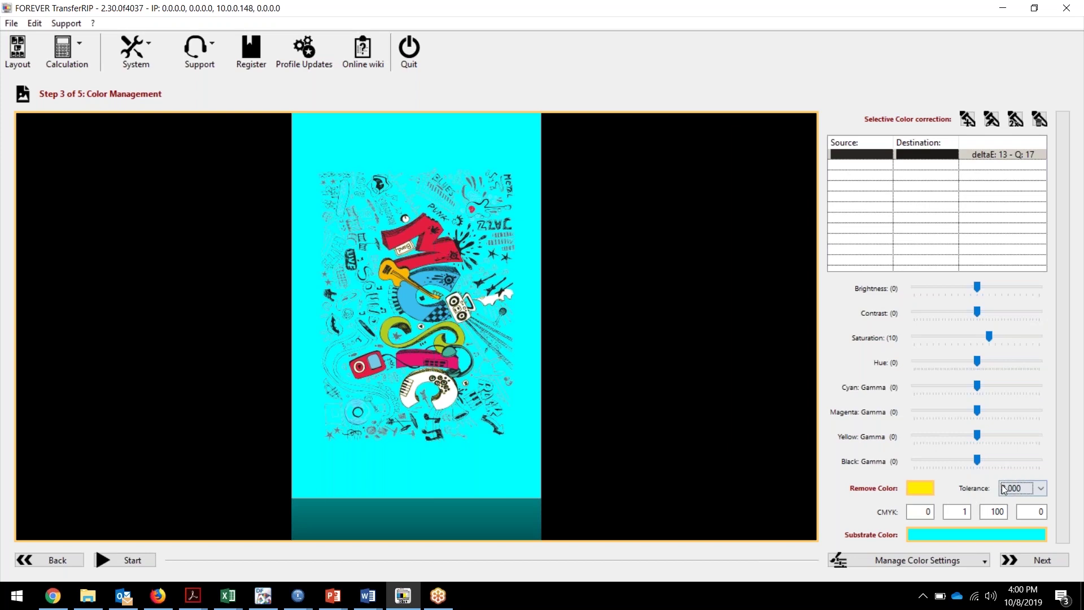
# Set the yellow color removal tolerance to 0.000 and reset the brightness to 0.
pyautogui.click(1040, 487)
pyautogui.scroll(7, 985, 289)
pyautogui.scroll(3, 1038, 235)
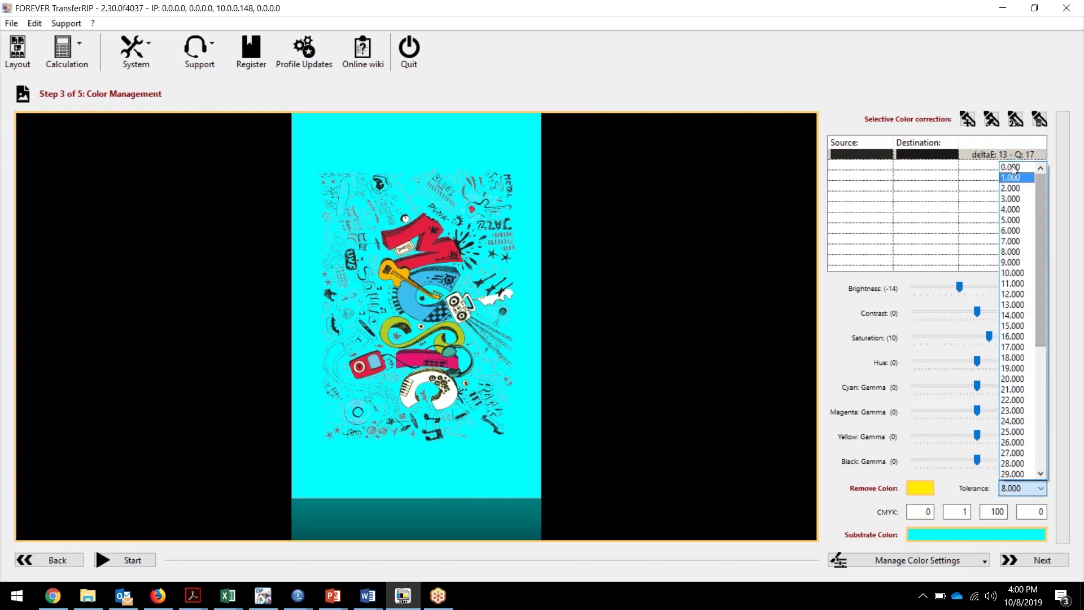
pyautogui.click(1014, 168)
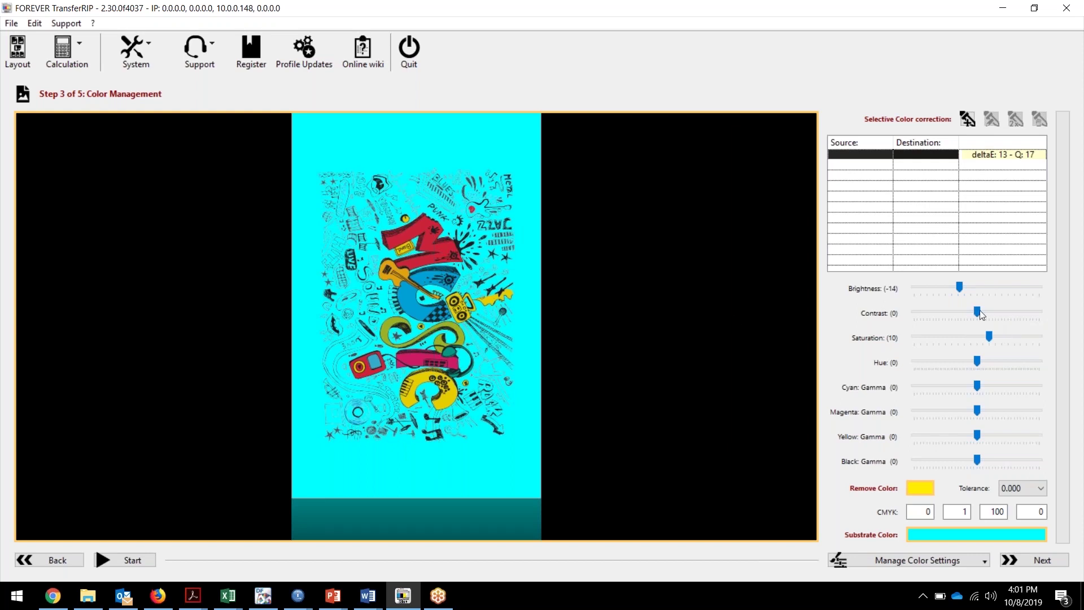
pyautogui.click(988, 285)
pyautogui.click(988, 285)
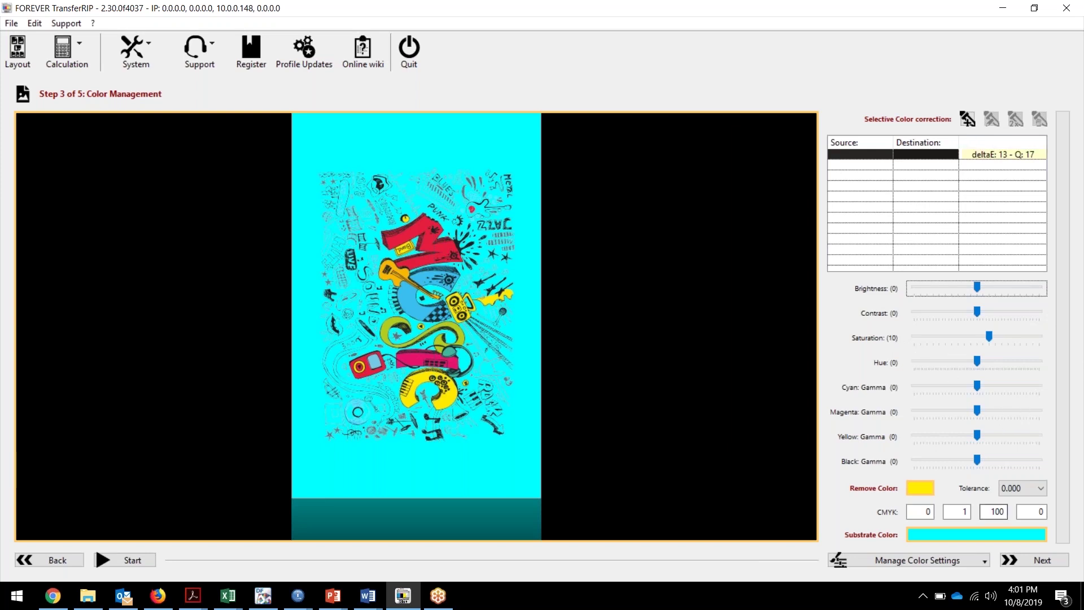
# Proceed to the spot channel control step, try No Spot Channel, and switch back to Spot Channel fill up.
pyautogui.click(1042, 559)
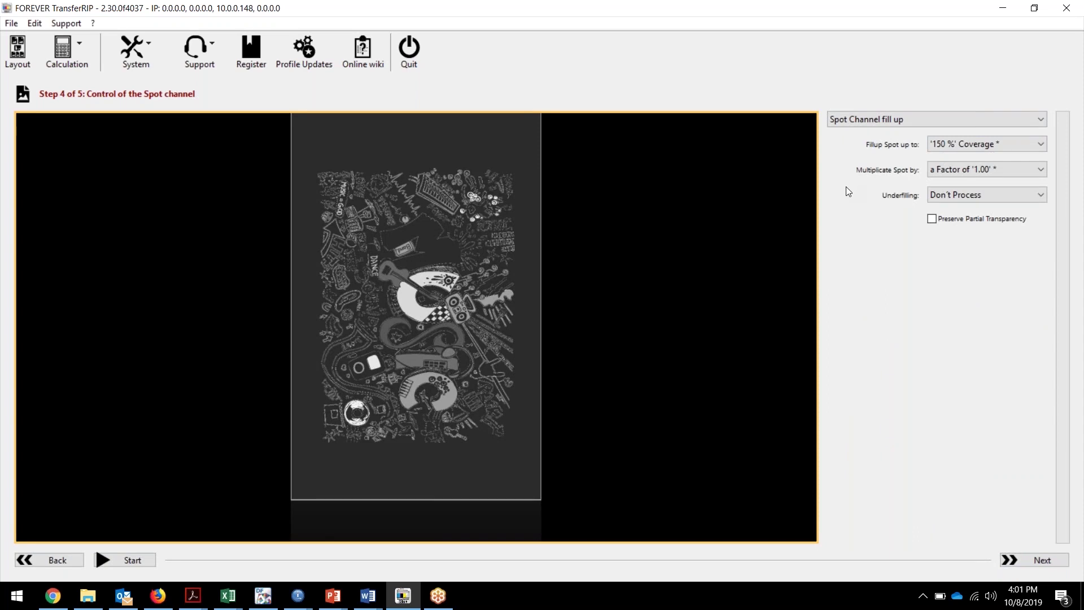
pyautogui.click(899, 119)
pyautogui.click(865, 128)
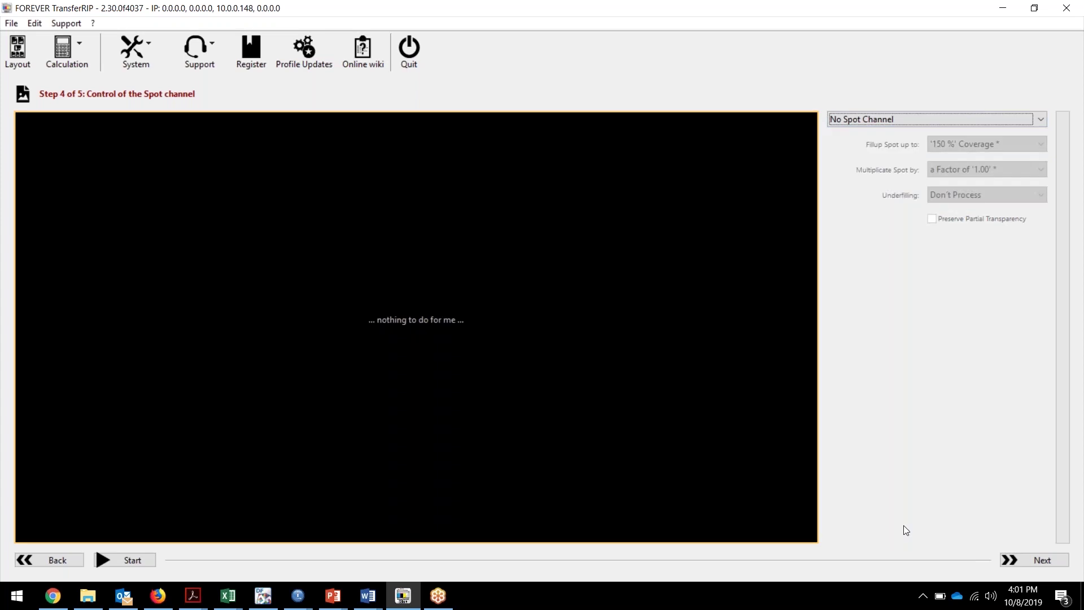
pyautogui.click(860, 122)
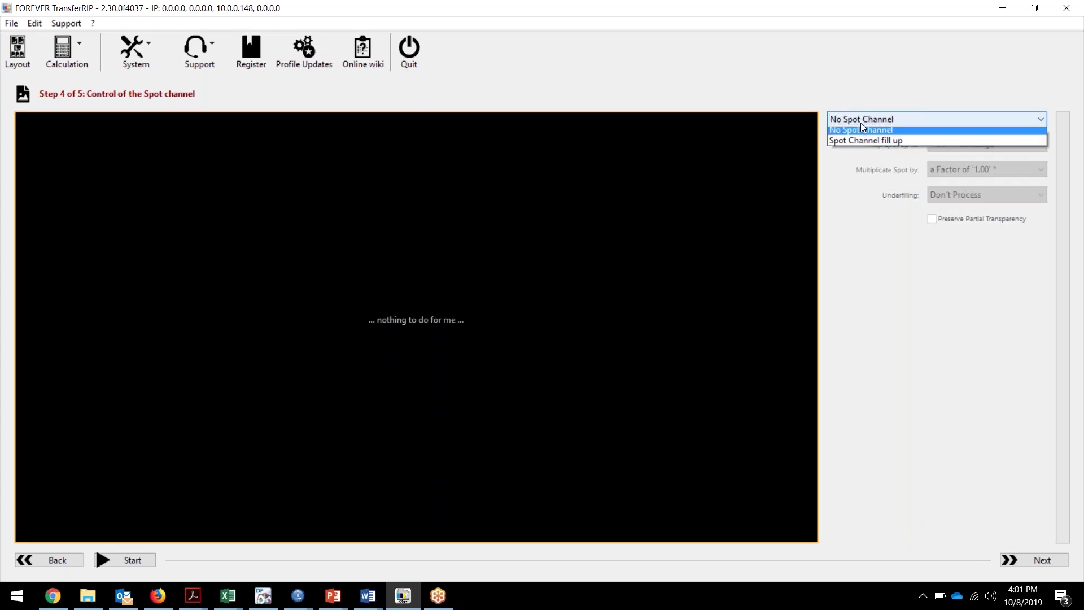
pyautogui.click(869, 143)
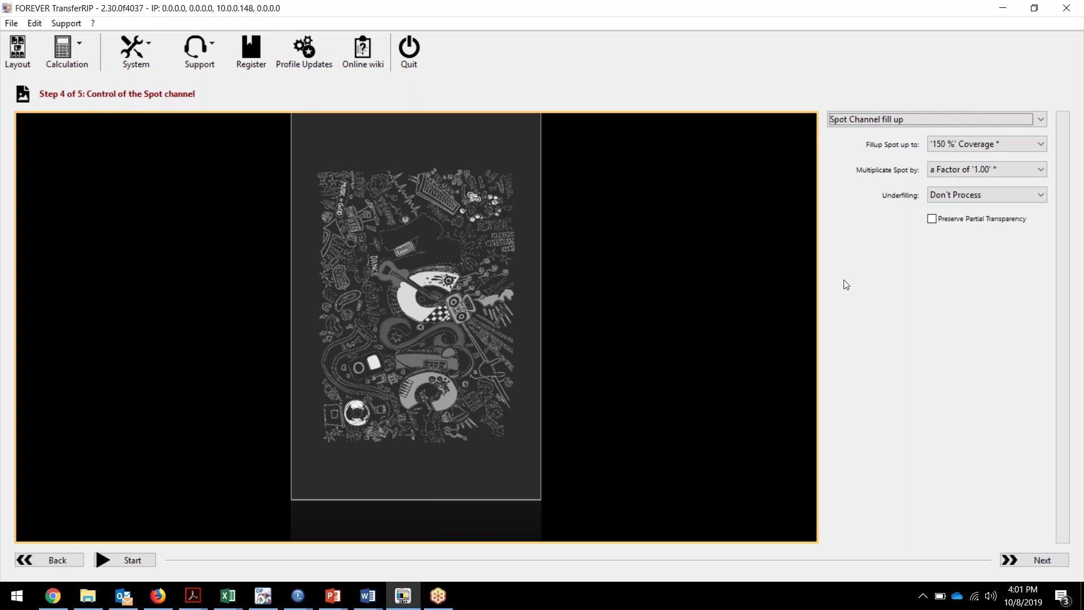
# Try filling up the spot channel to 300 % coverage, and return it to 150 % coverage.
pyautogui.click(957, 147)
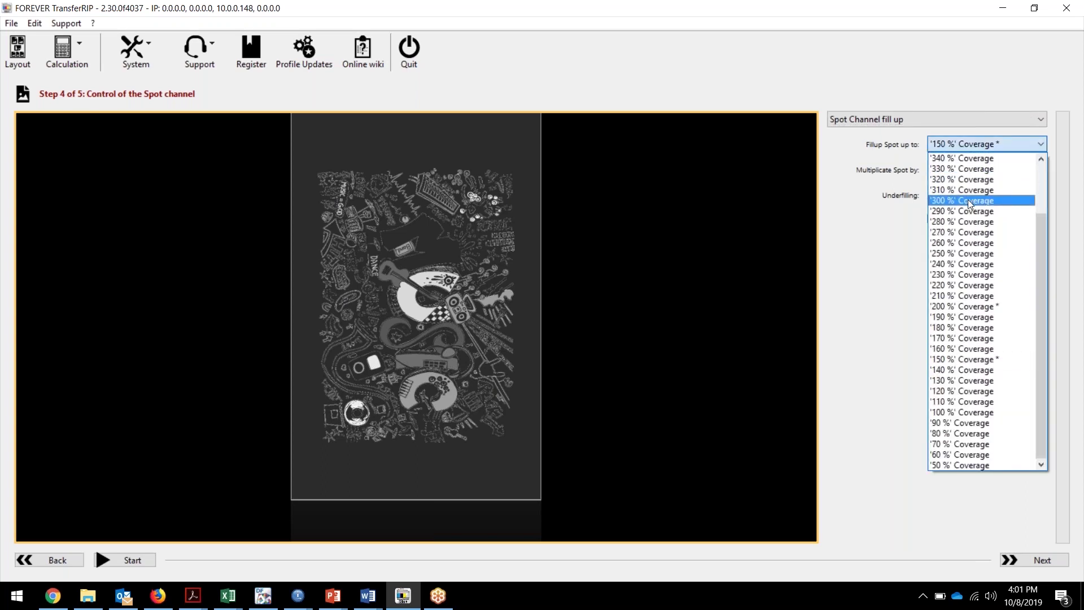
pyautogui.click(967, 201)
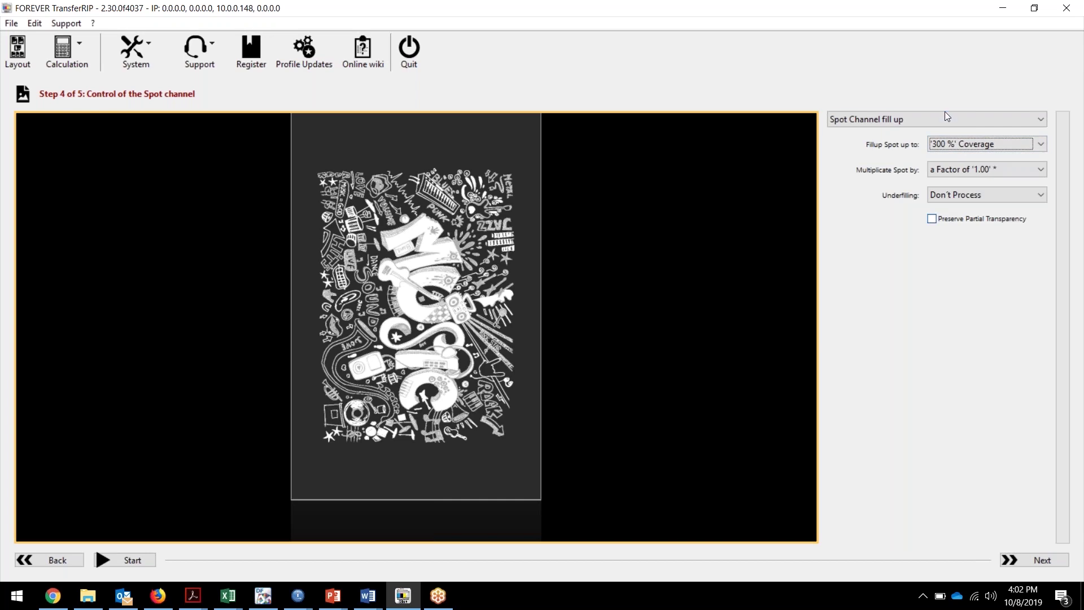
pyautogui.click(952, 144)
pyautogui.click(974, 359)
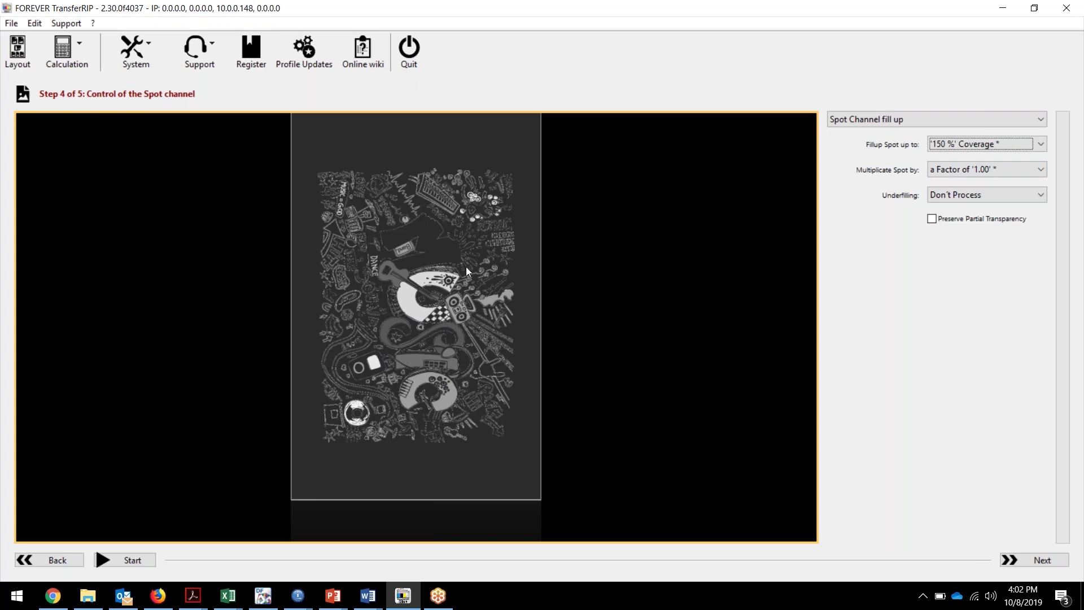
# Try multiplying the spot channel by factors of 2.00 and 3.00, and return the factor to 1.00.
pyautogui.click(954, 169)
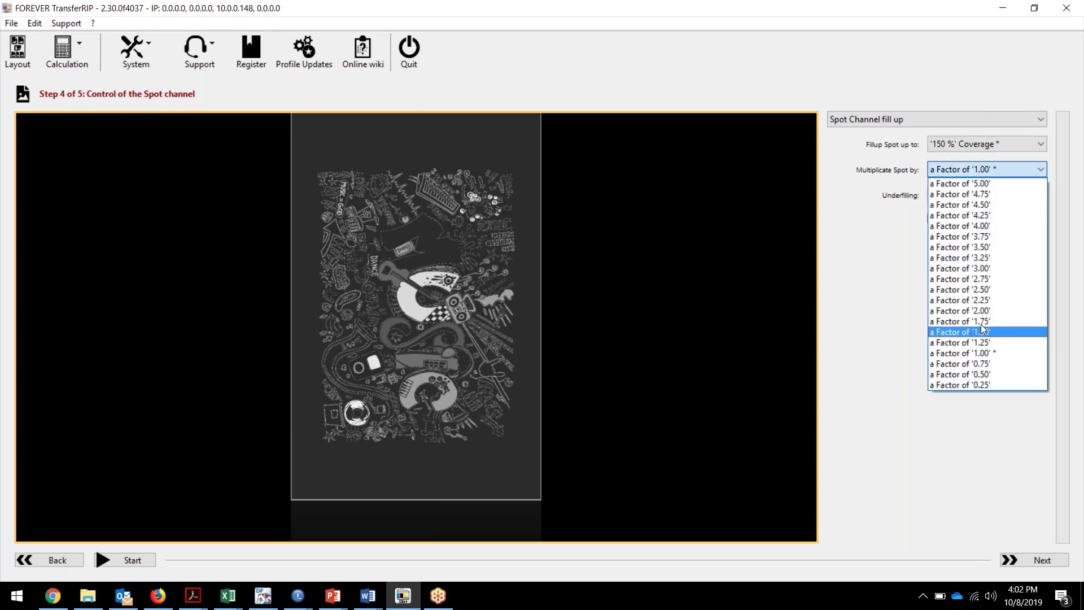
pyautogui.click(981, 310)
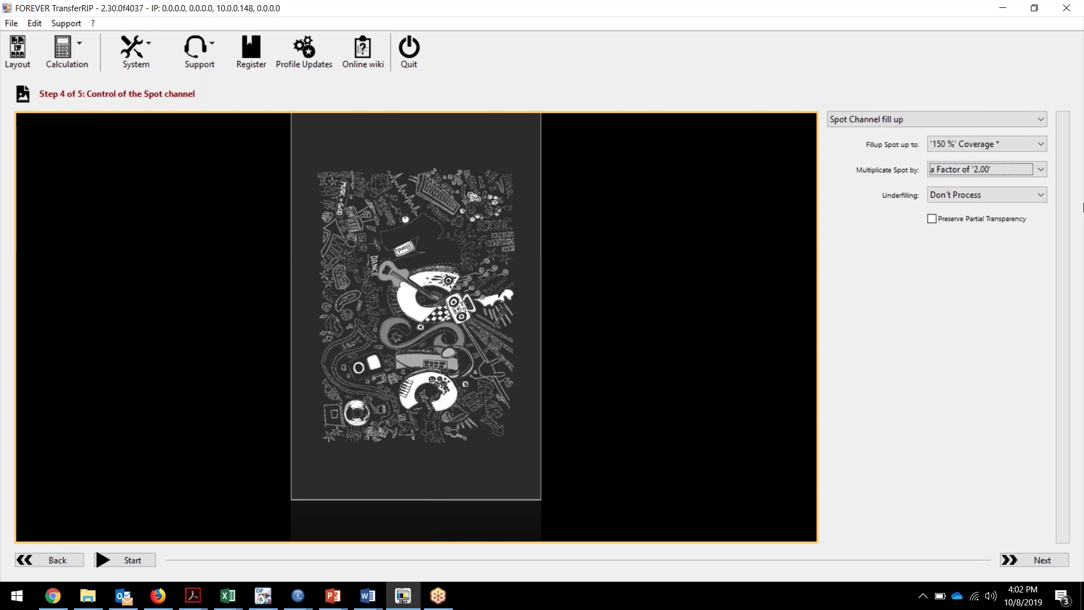
pyautogui.click(998, 170)
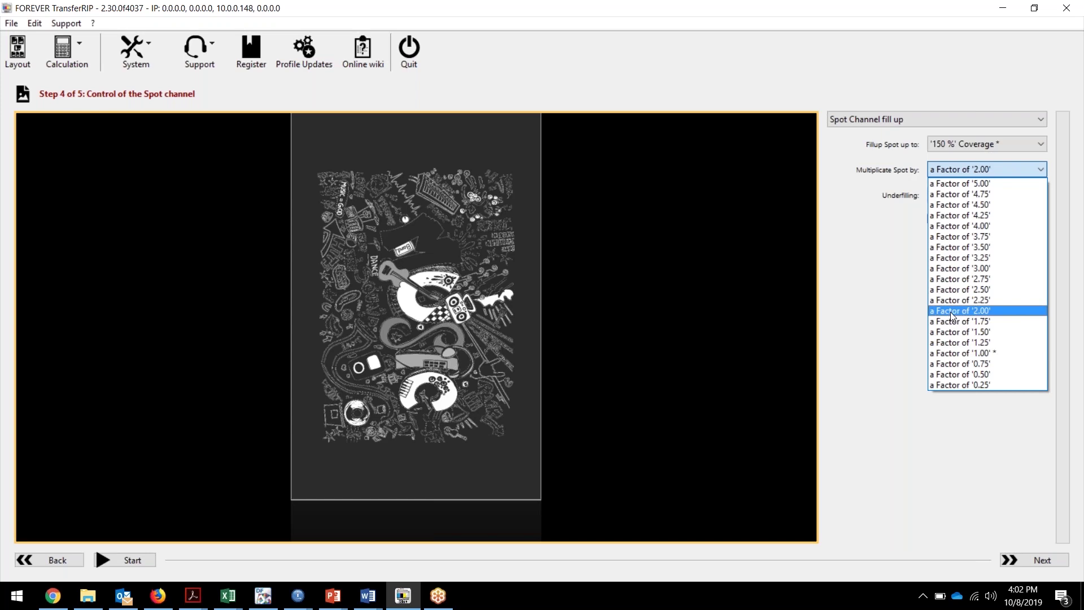
pyautogui.click(968, 267)
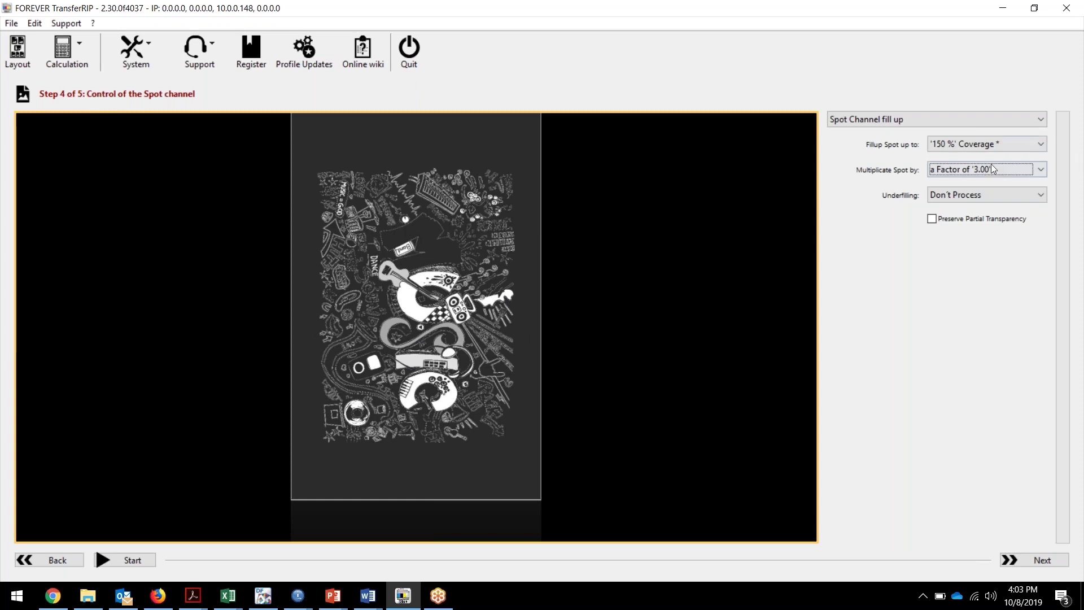
pyautogui.click(1040, 169)
pyautogui.click(989, 353)
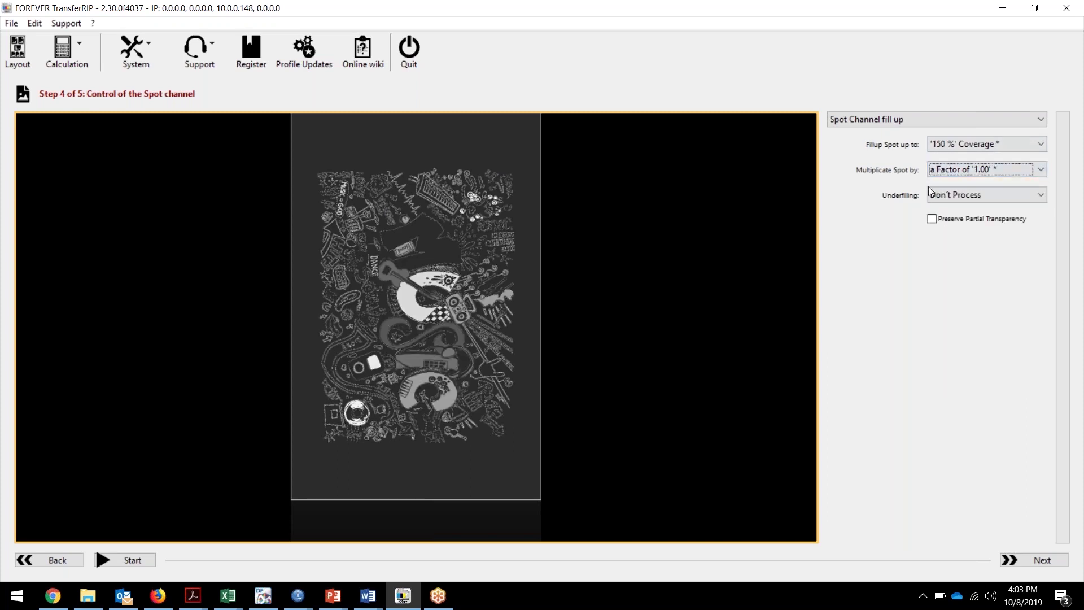
# Multiply the spot channel by a factor of 3.00 and fill it up to 200 % coverage.
pyautogui.click(959, 169)
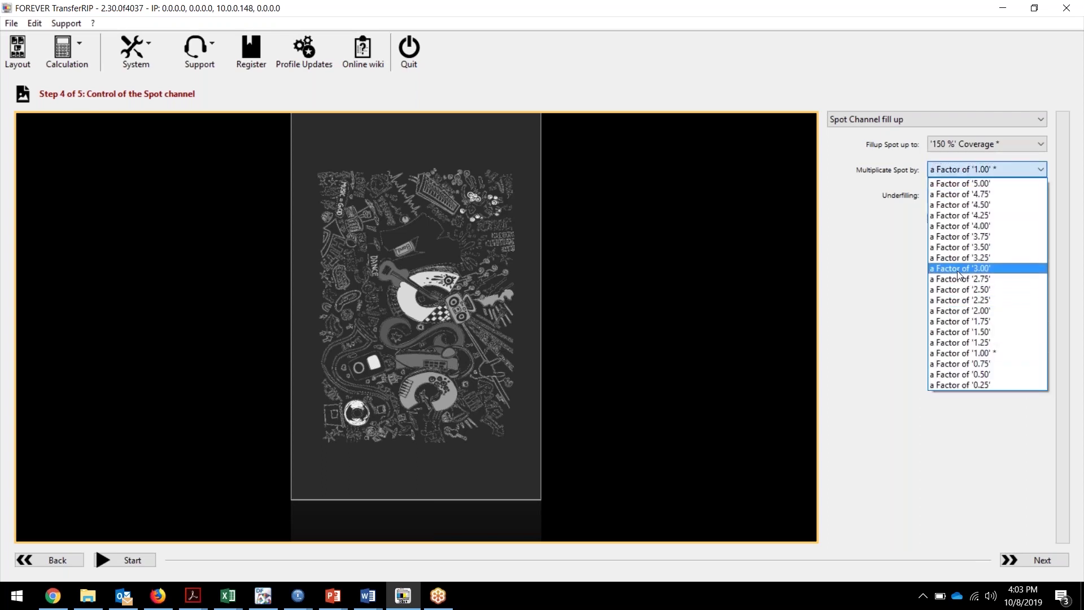
pyautogui.click(963, 268)
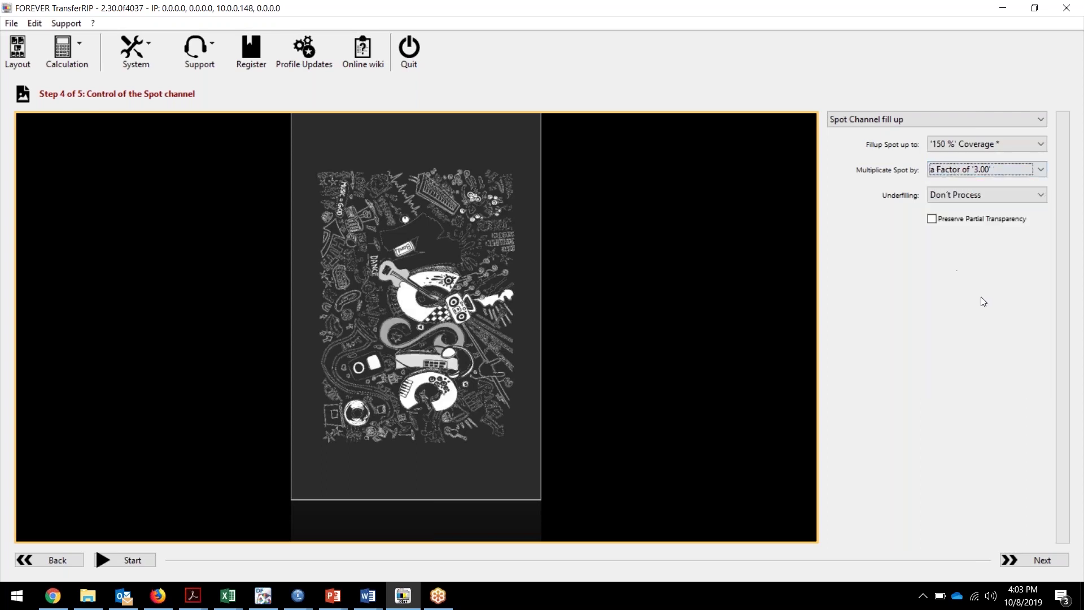
pyautogui.click(961, 149)
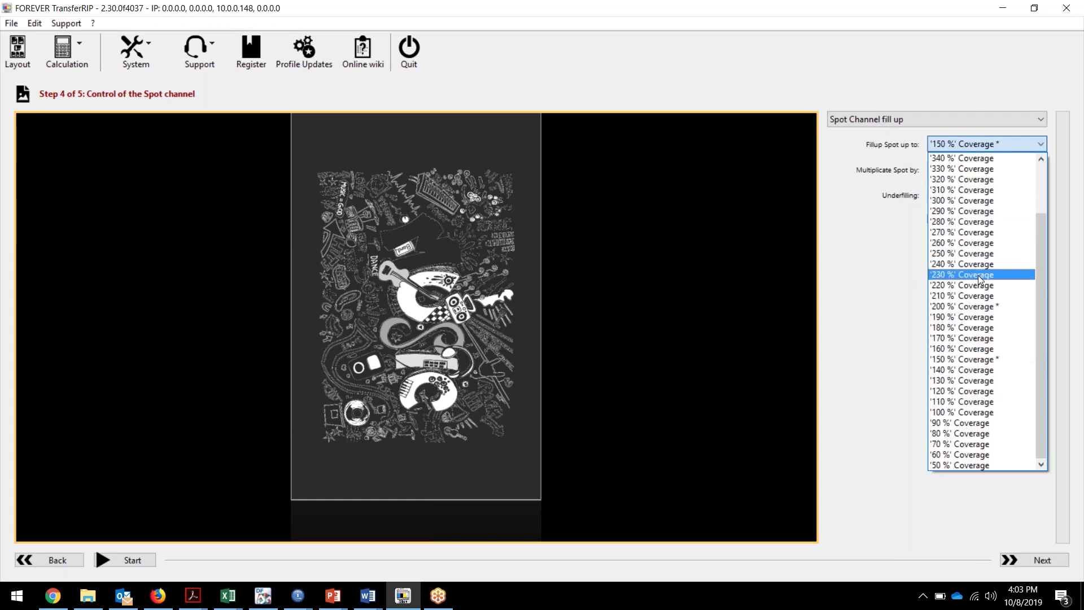
pyautogui.click(966, 306)
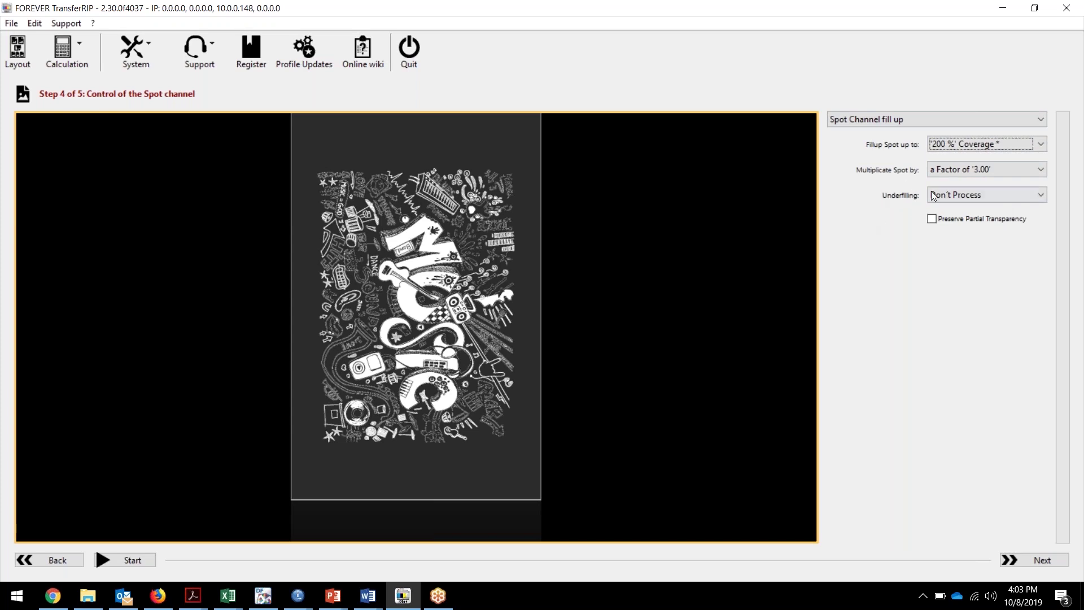
# Try an underfilling of 1 device pixel for the spot channel, and settle on 2 device pixels.
pyautogui.click(946, 196)
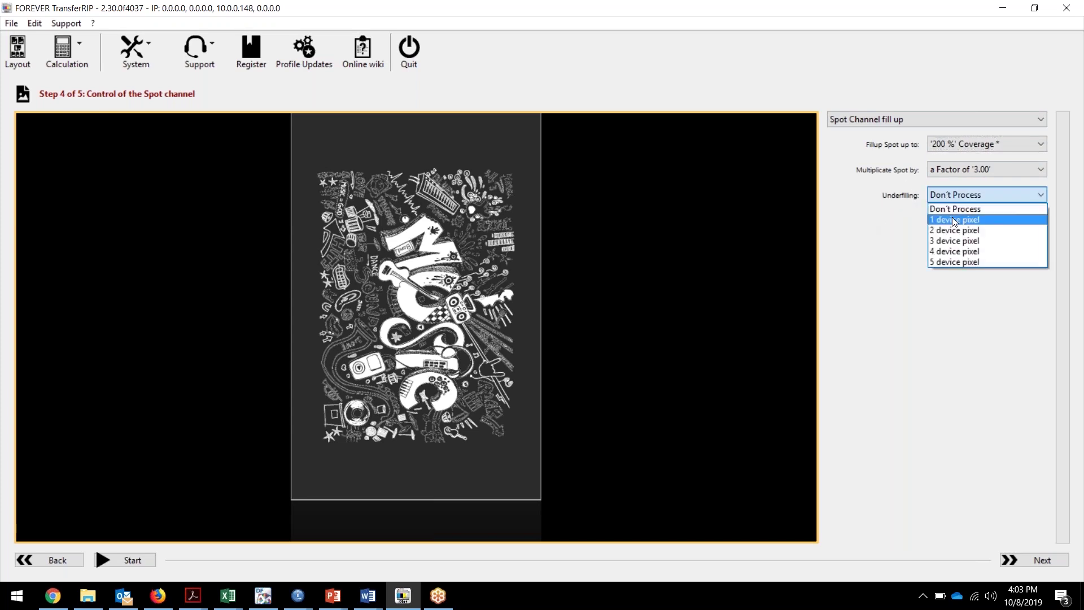
pyautogui.click(954, 221)
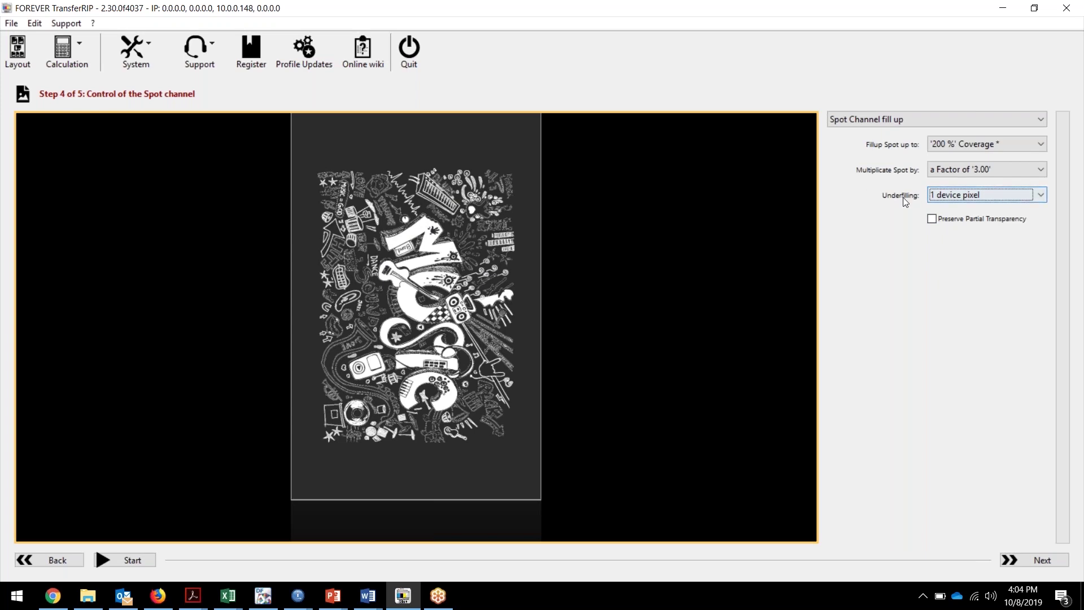
pyautogui.click(937, 194)
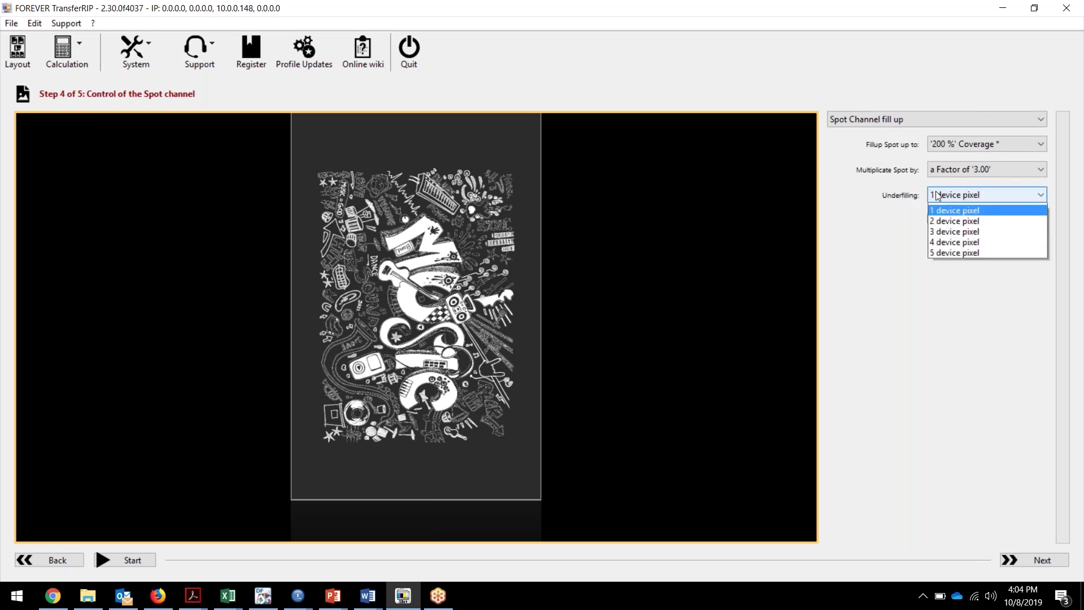
pyautogui.click(950, 227)
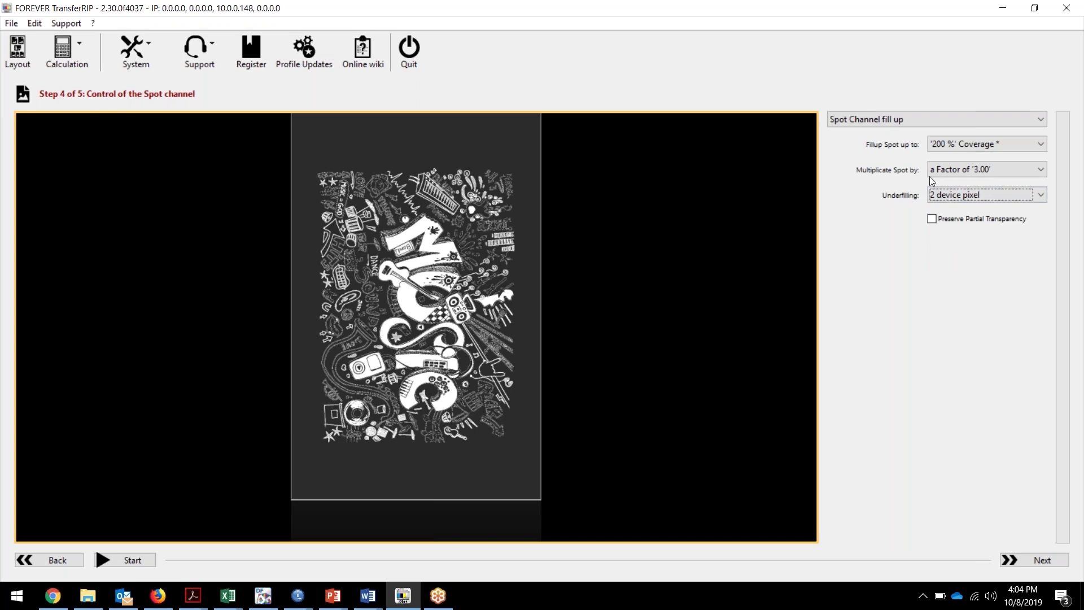
pyautogui.click(948, 195)
pyautogui.click(956, 269)
pyautogui.click(954, 199)
pyautogui.click(954, 229)
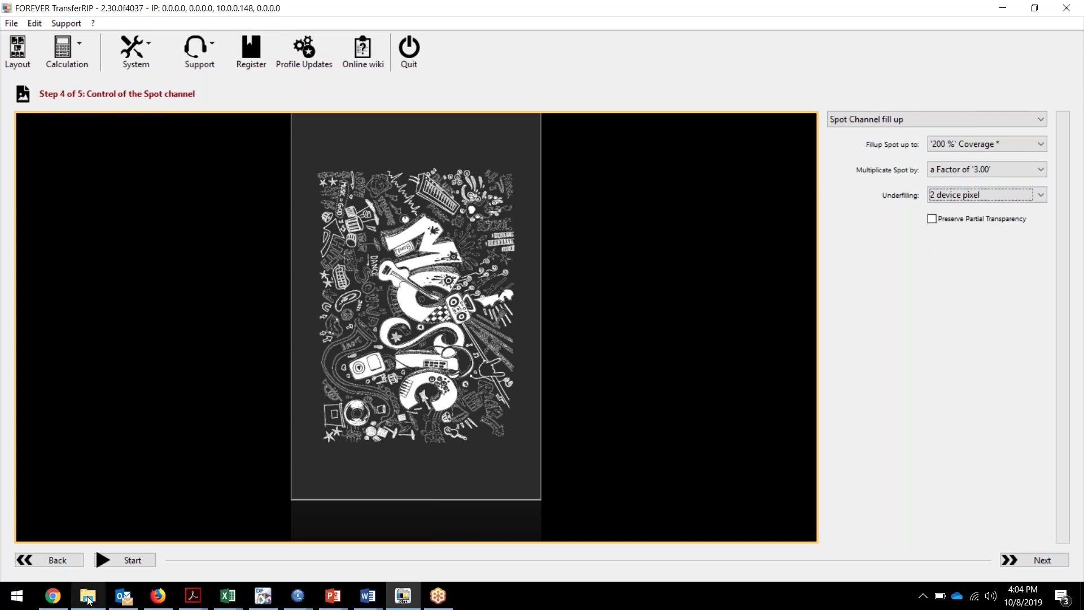
# Open the 1 device pixel sample photo from the RIP Training folder, examine its underfilling up close, and close it.
pyautogui.click(88, 596)
pyautogui.doubleClick(165, 114)
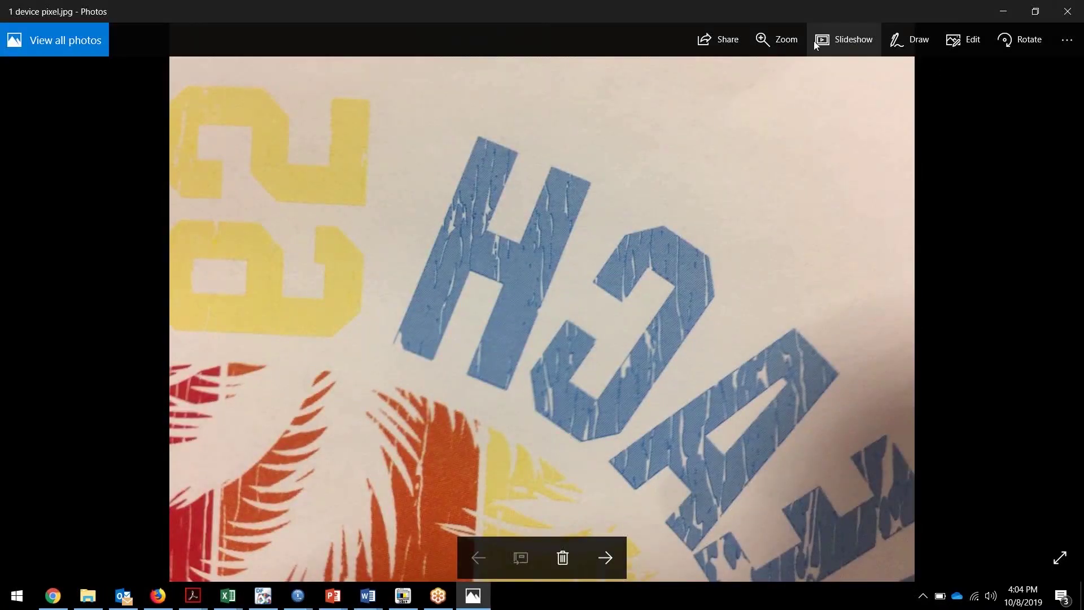
pyautogui.click(776, 39)
pyautogui.moveTo(586, 277); pyautogui.dragTo(697, 164)
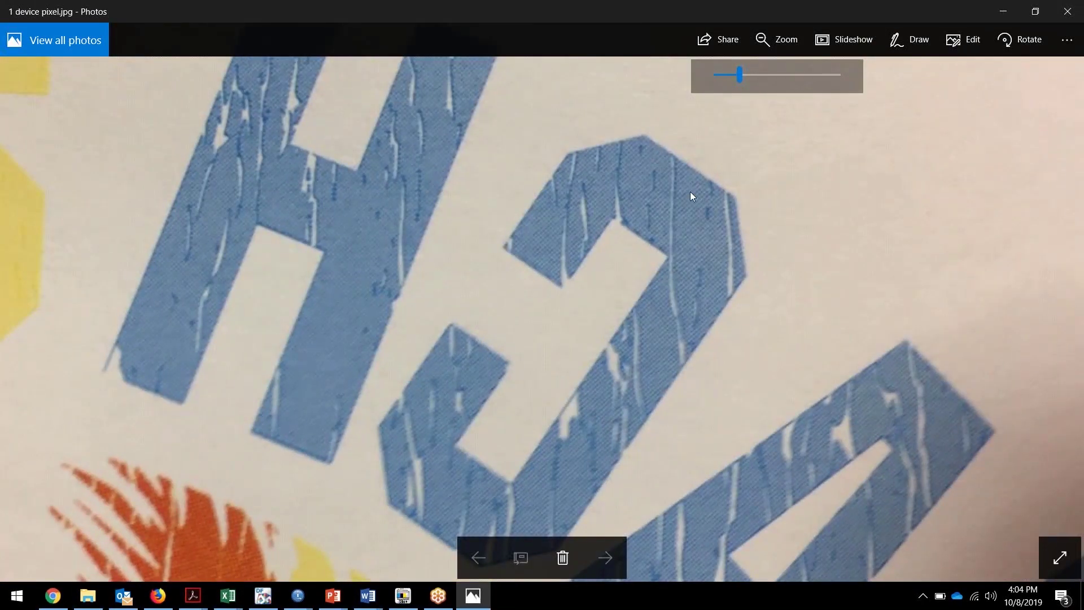
pyautogui.moveTo(716, 233); pyautogui.dragTo(470, 99)
pyautogui.moveTo(803, 337); pyautogui.dragTo(488, 276)
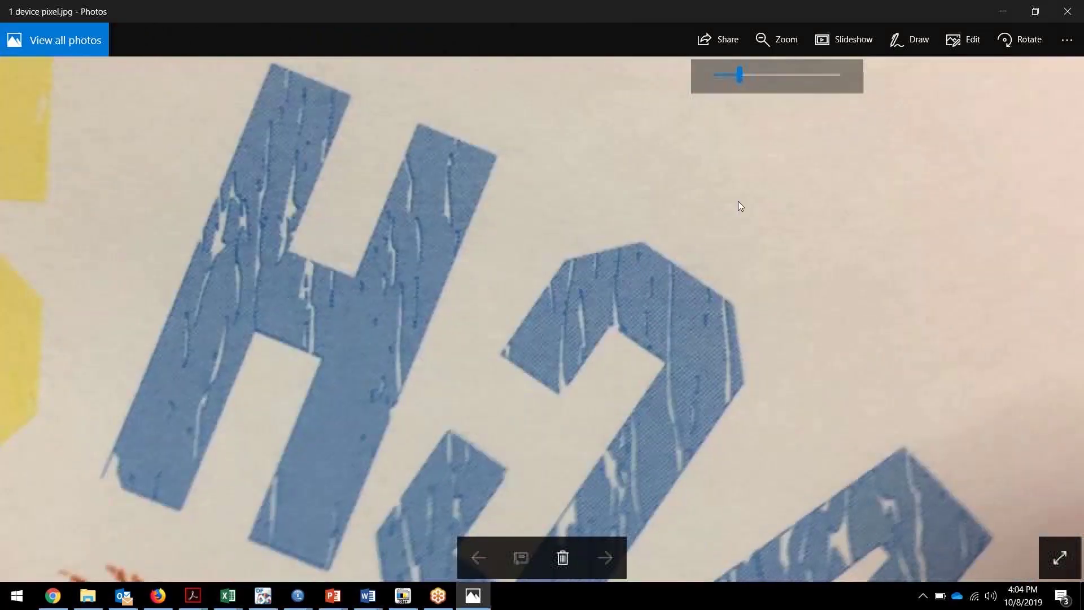
pyautogui.click(1067, 11)
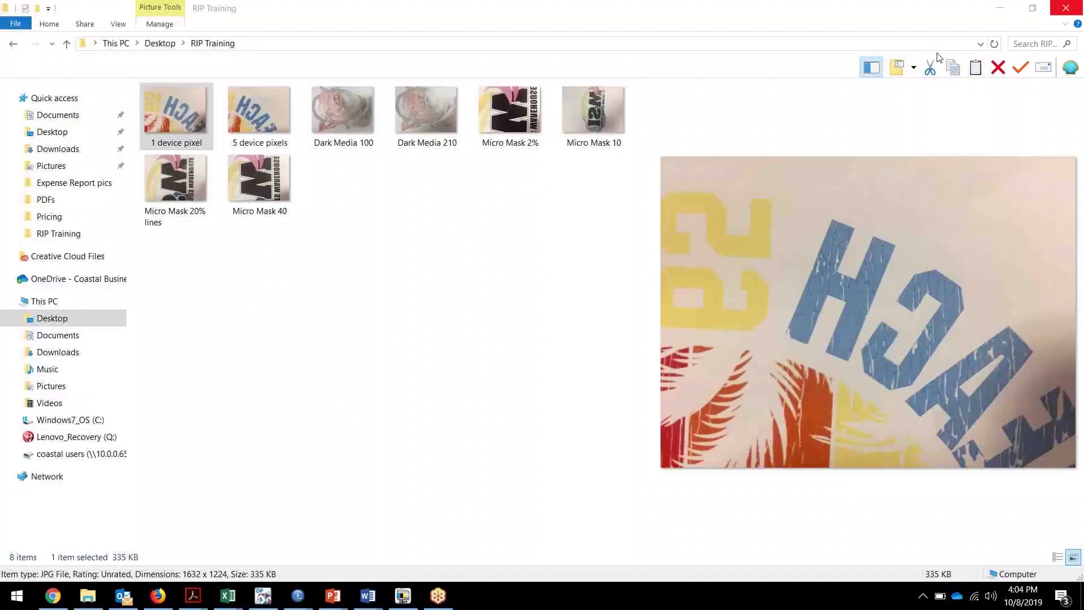
# Open the 5 device pixels sample photo, examine the color edges around its letters up close, and close it.
pyautogui.doubleClick(275, 121)
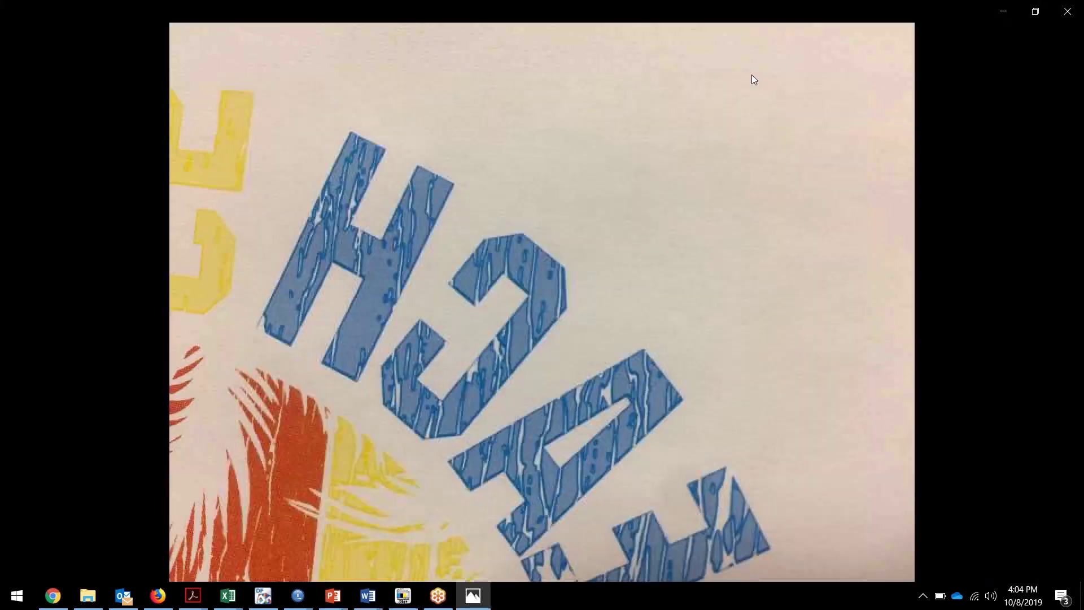
pyautogui.moveTo(781, 151)
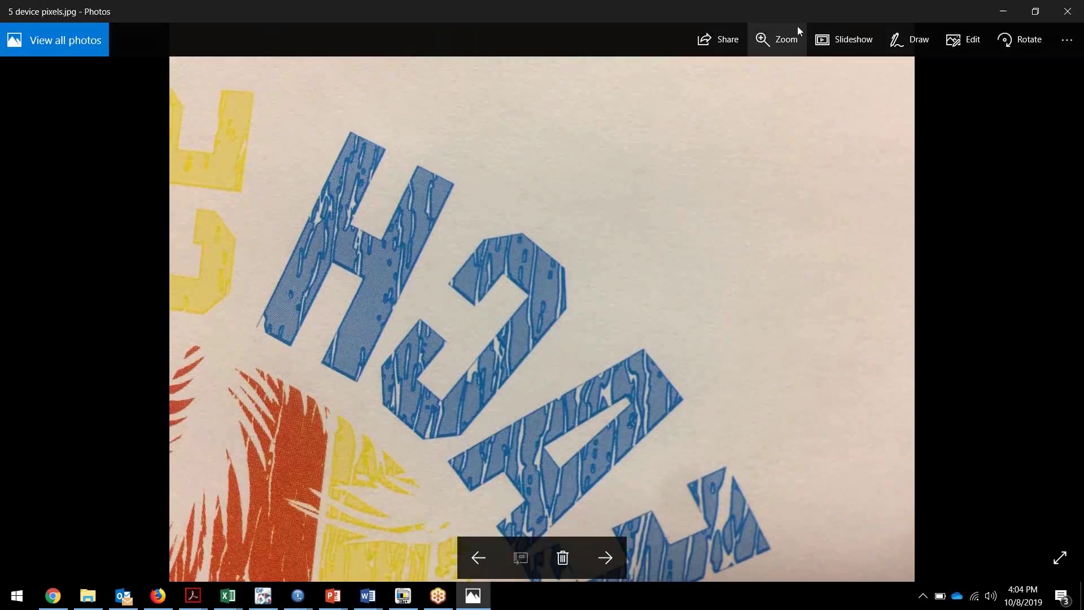
pyautogui.click(776, 39)
pyautogui.moveTo(506, 338); pyautogui.dragTo(599, 161)
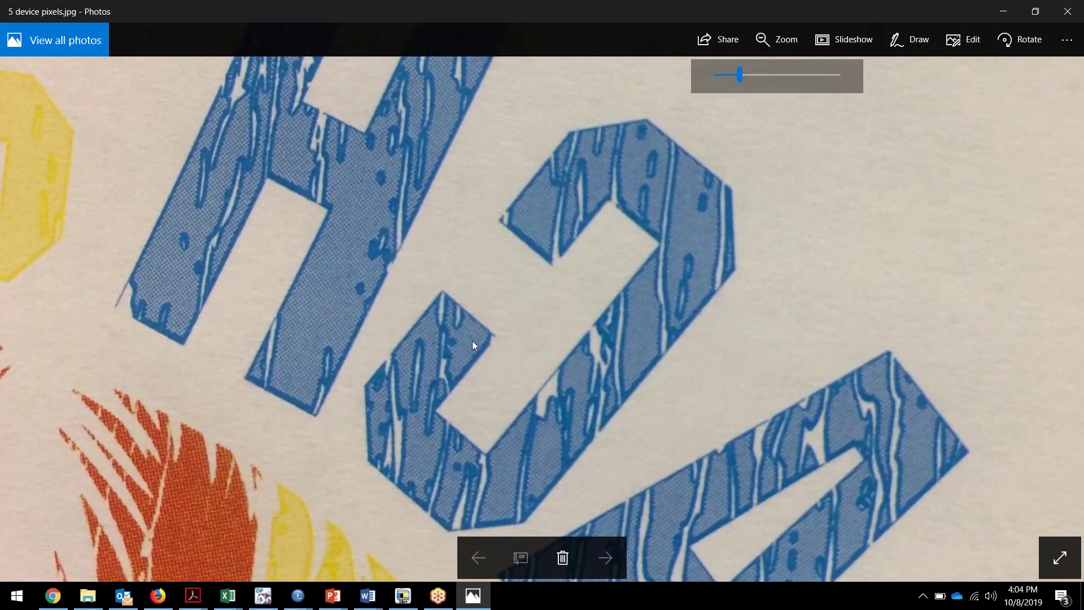
pyautogui.moveTo(353, 245); pyautogui.dragTo(413, 386)
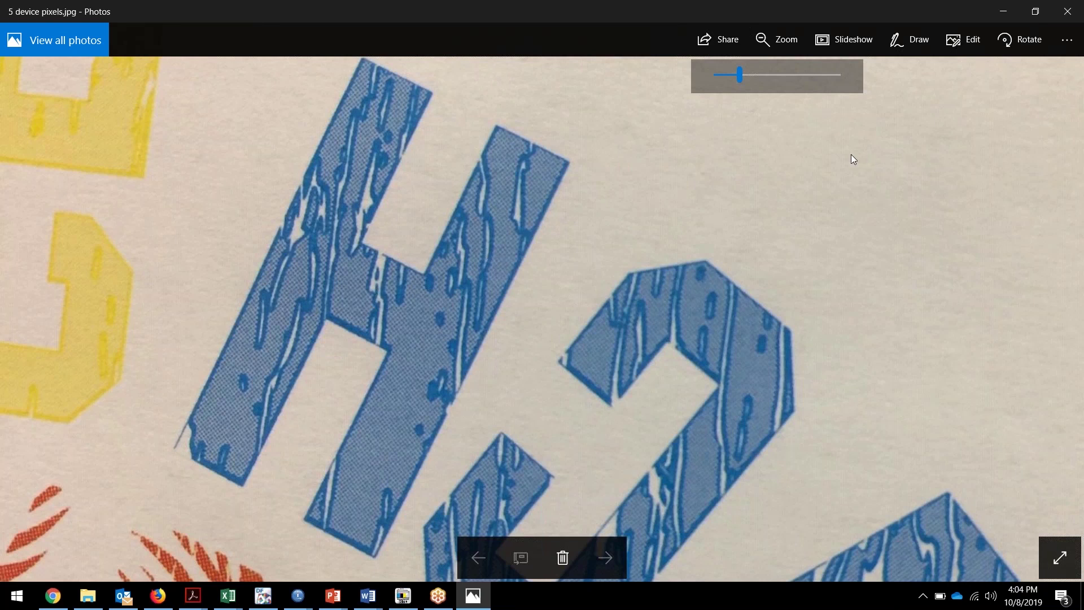
pyautogui.scroll(-5, 546, 306)
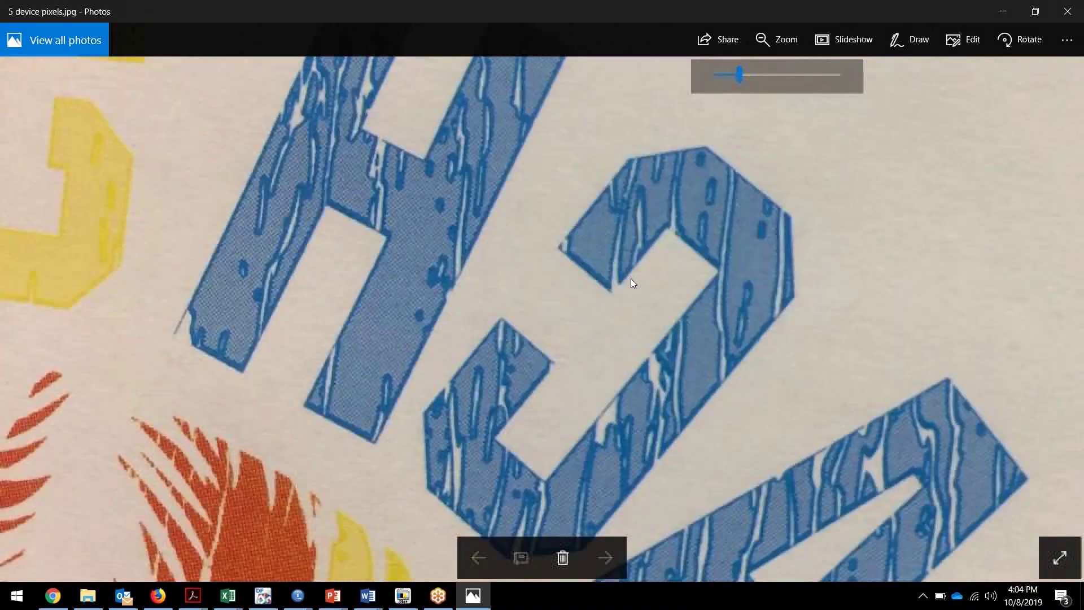
pyautogui.scroll(-10, 657, 138)
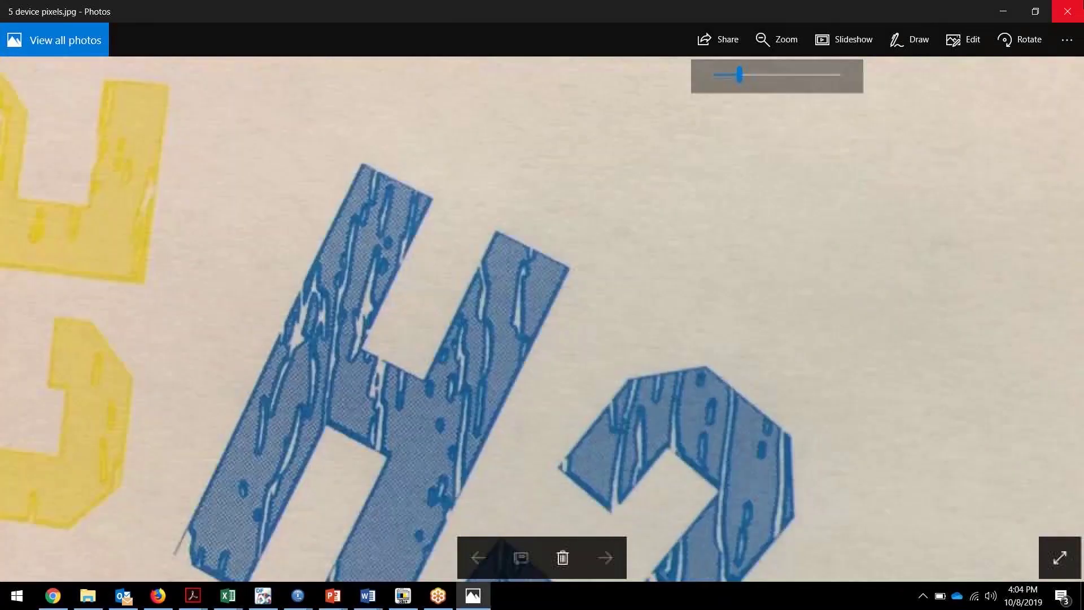
pyautogui.click(1067, 11)
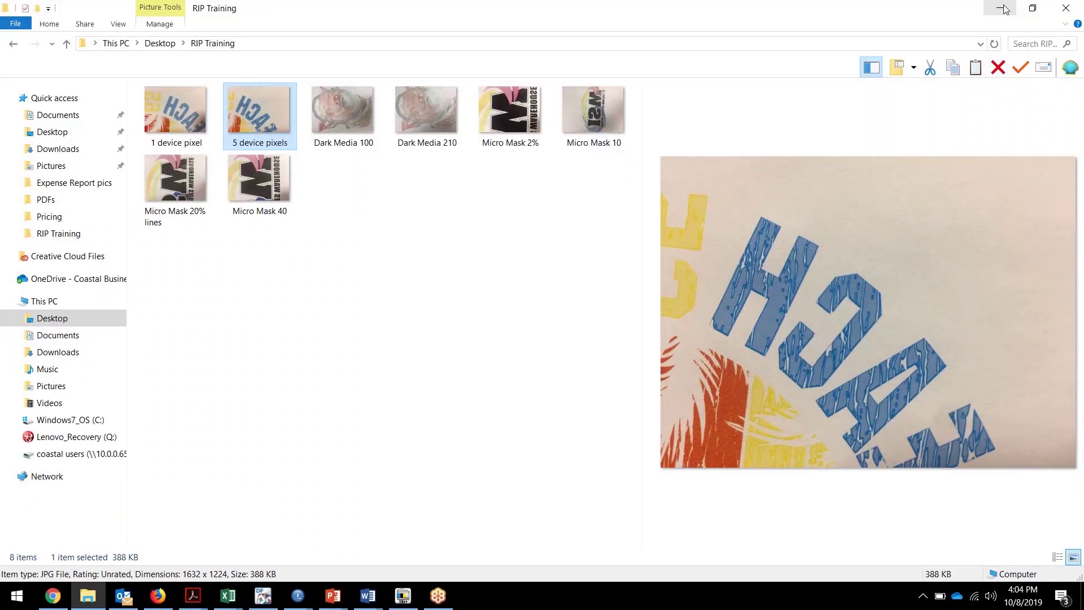
# Switch back to FOREVER TransferRIP and enable Preserve Partial Transparency for the spot channel.
pyautogui.click(403, 595)
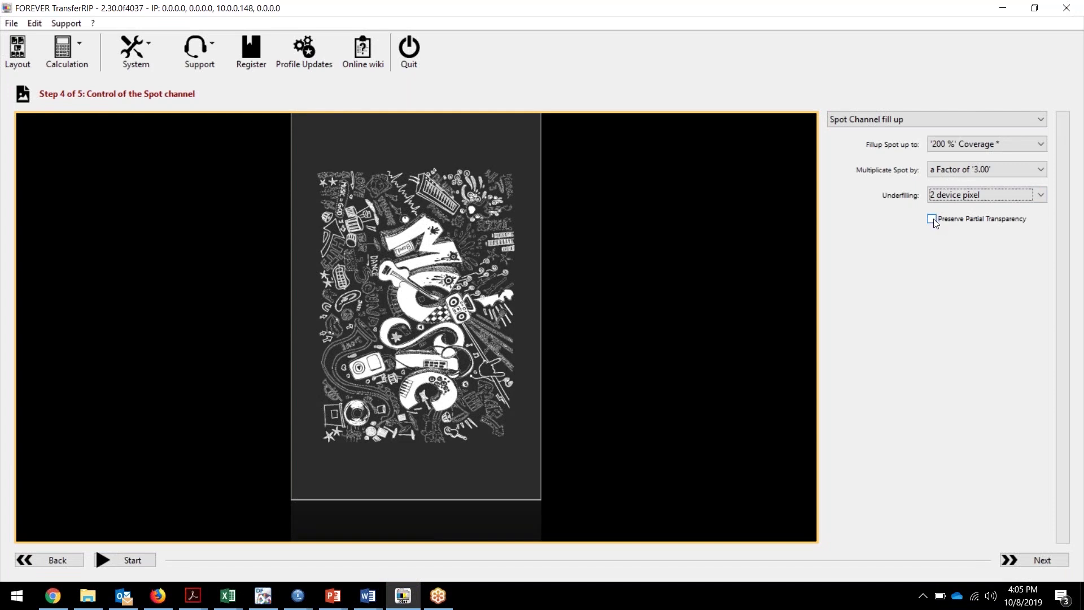
pyautogui.click(932, 220)
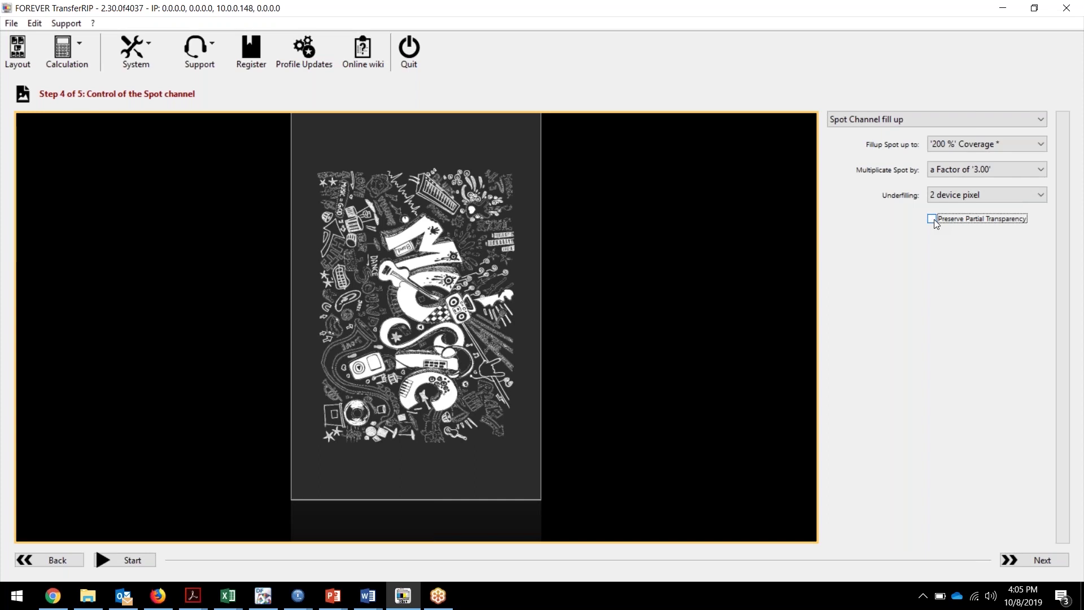
pyautogui.click(933, 220)
pyautogui.click(932, 220)
pyautogui.click(931, 219)
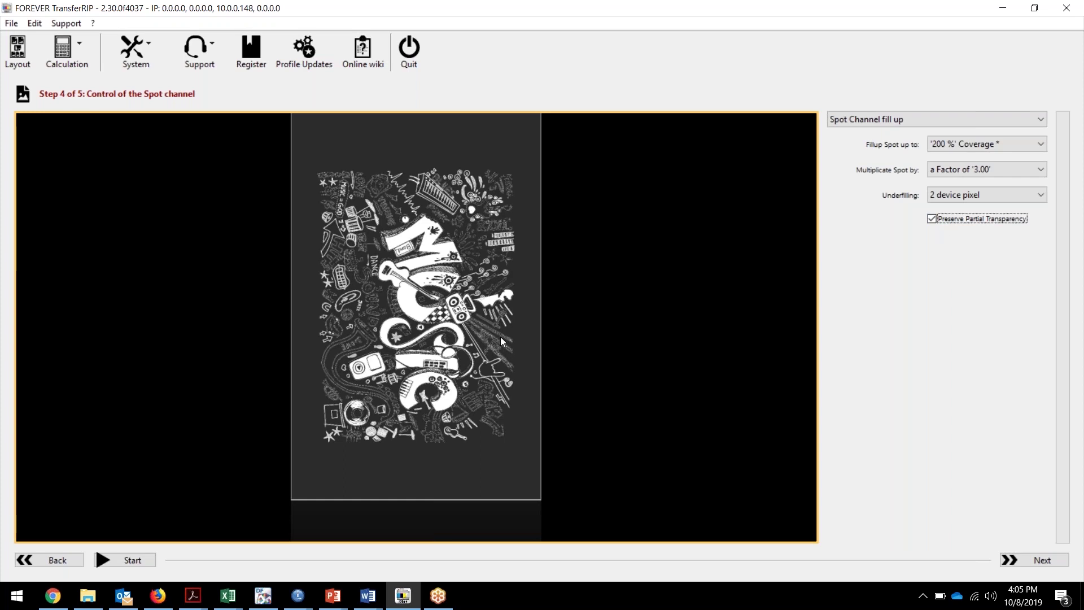
# Set the spot channel multiplication to a factor of 1.00 and its fill-up to 150 % coverage.
pyautogui.click(985, 169)
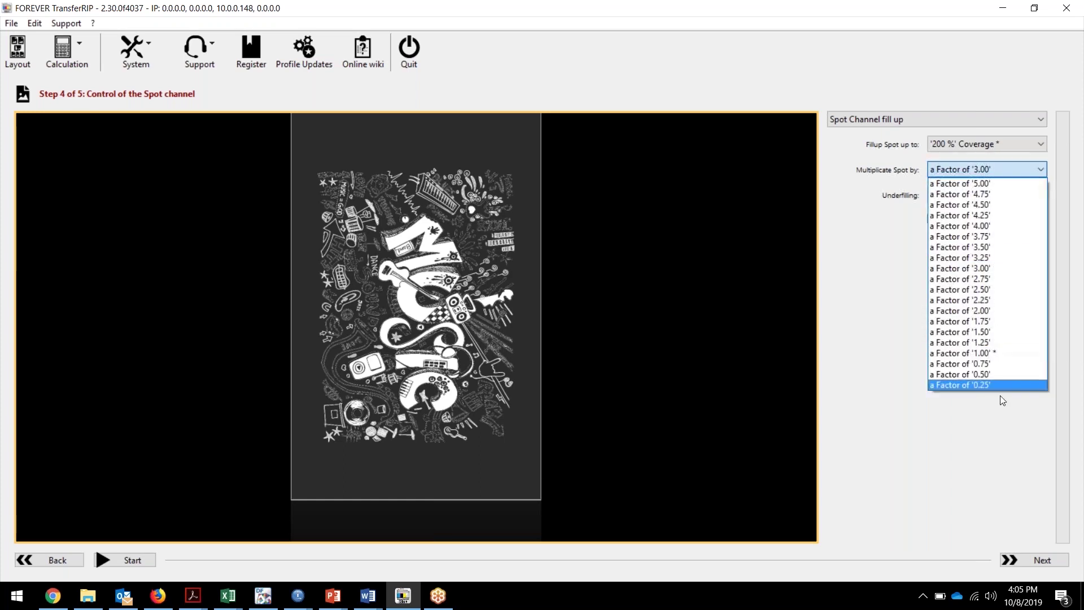
pyautogui.click(981, 355)
pyautogui.click(985, 144)
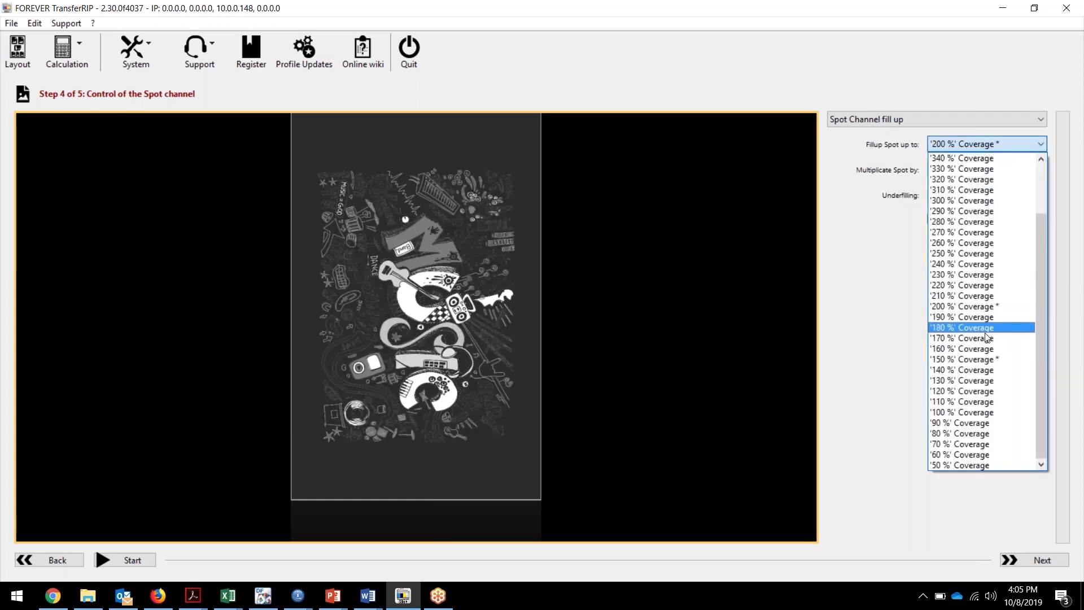
pyautogui.click(964, 360)
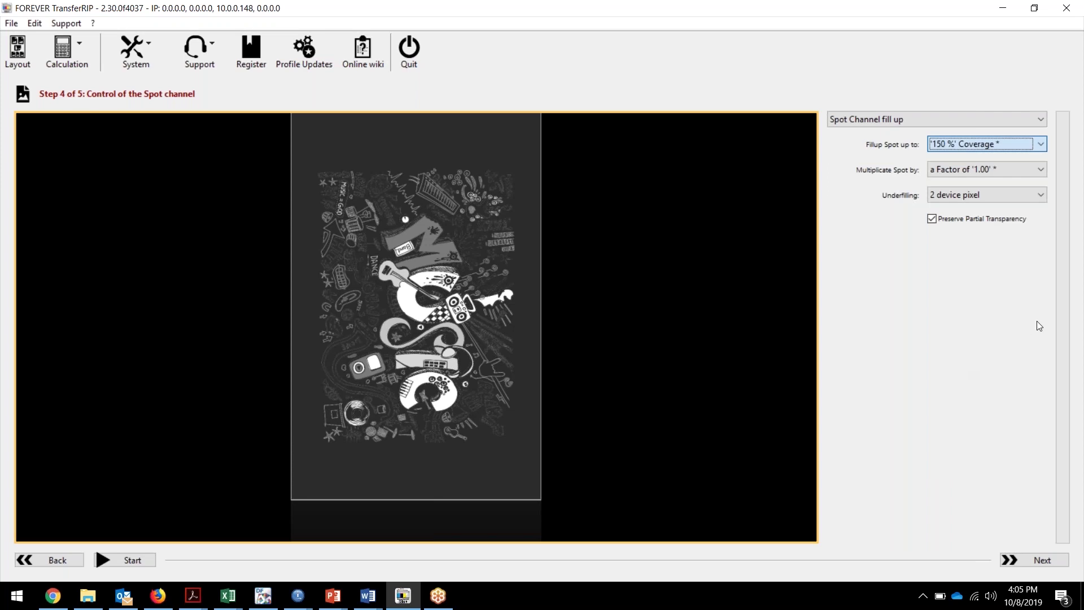
pyautogui.click(958, 169)
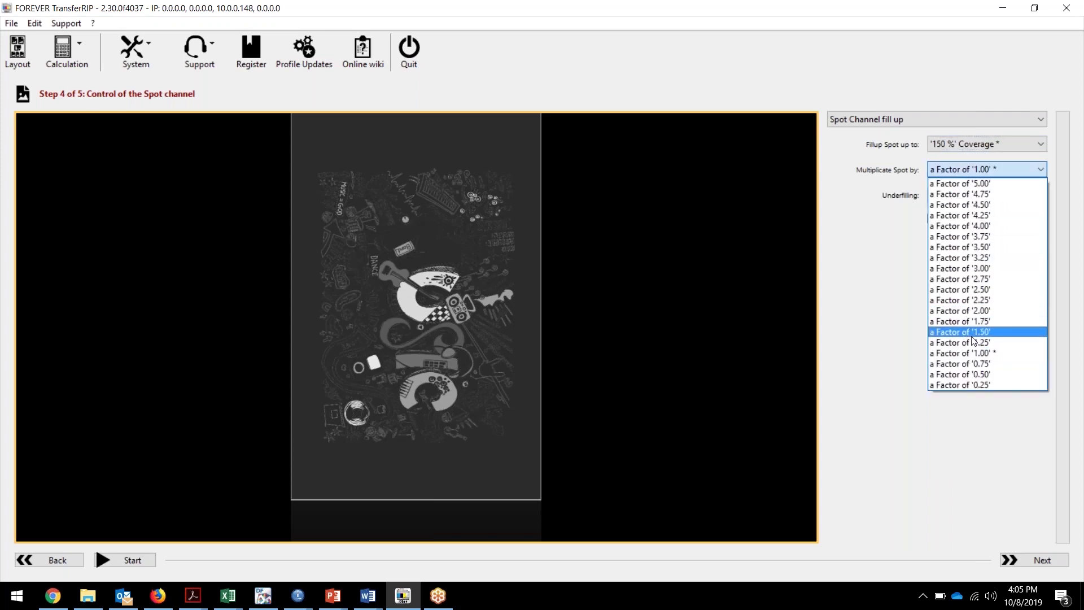
pyautogui.click(970, 352)
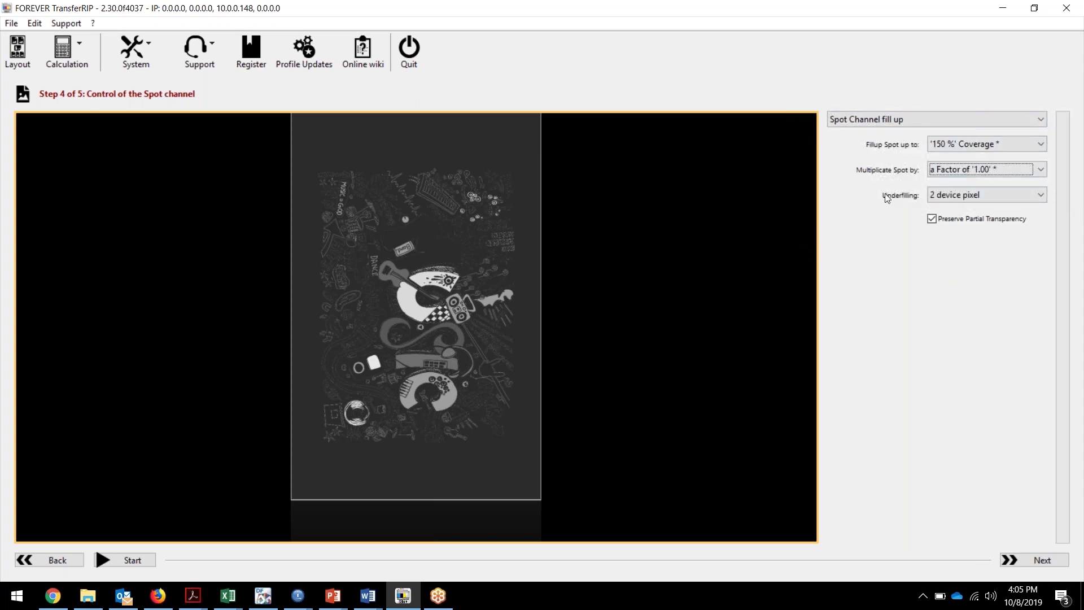
# Try multiplying the spot channel by a factor of 2.00, and return the factor to 1.00.
pyautogui.click(958, 170)
pyautogui.click(980, 312)
pyautogui.click(964, 162)
pyautogui.click(981, 353)
# Proceed to the print and screen settings, try Microsoft Print to PDF as printer, and switch back to Pro8432WT PS (Copy 3).
pyautogui.click(987, 595)
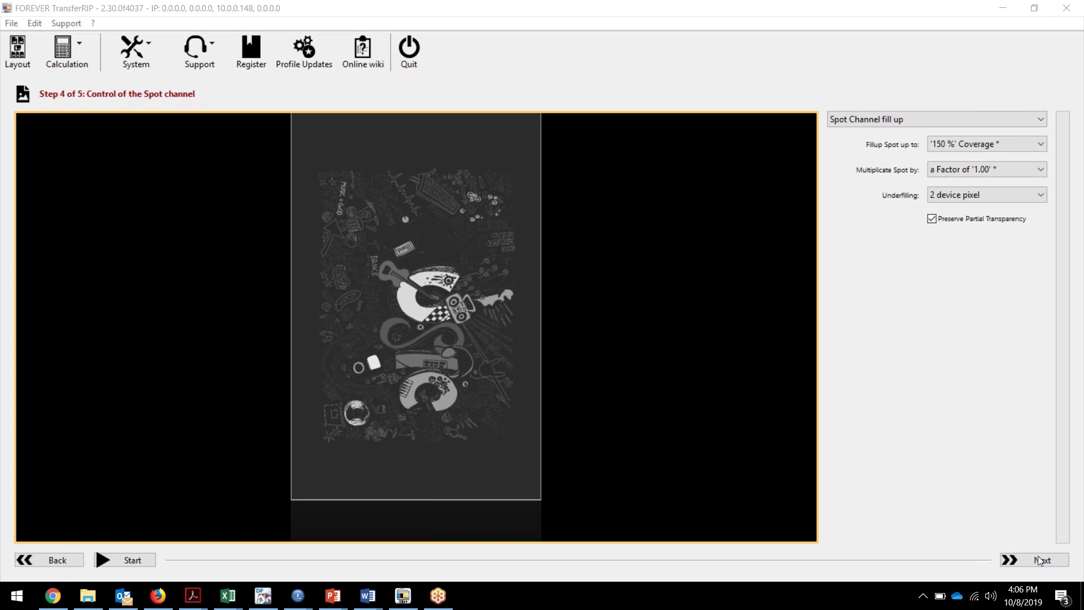
pyautogui.click(1010, 559)
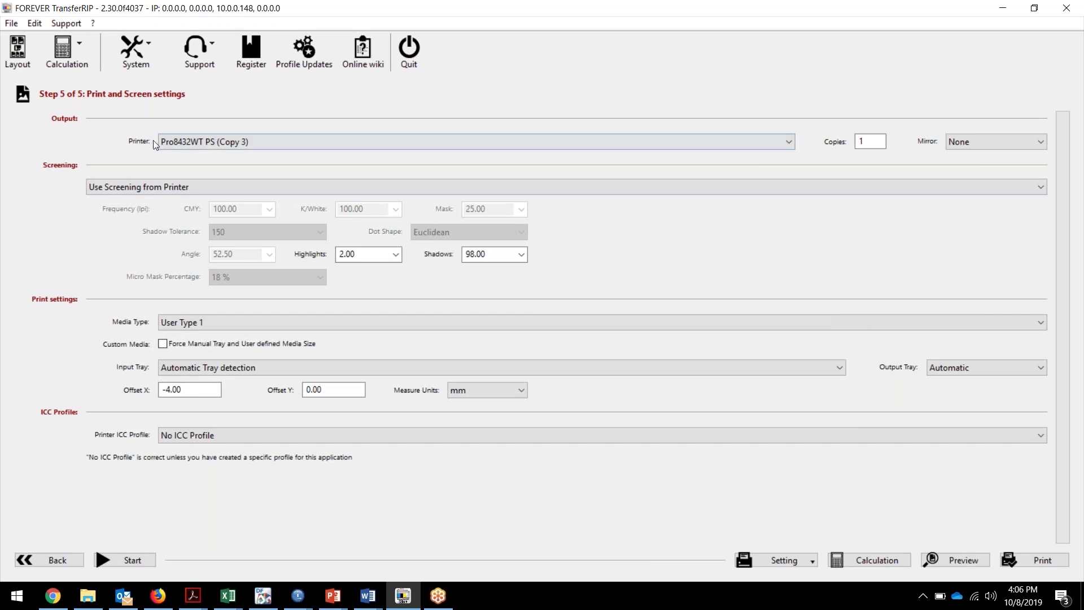
pyautogui.click(224, 145)
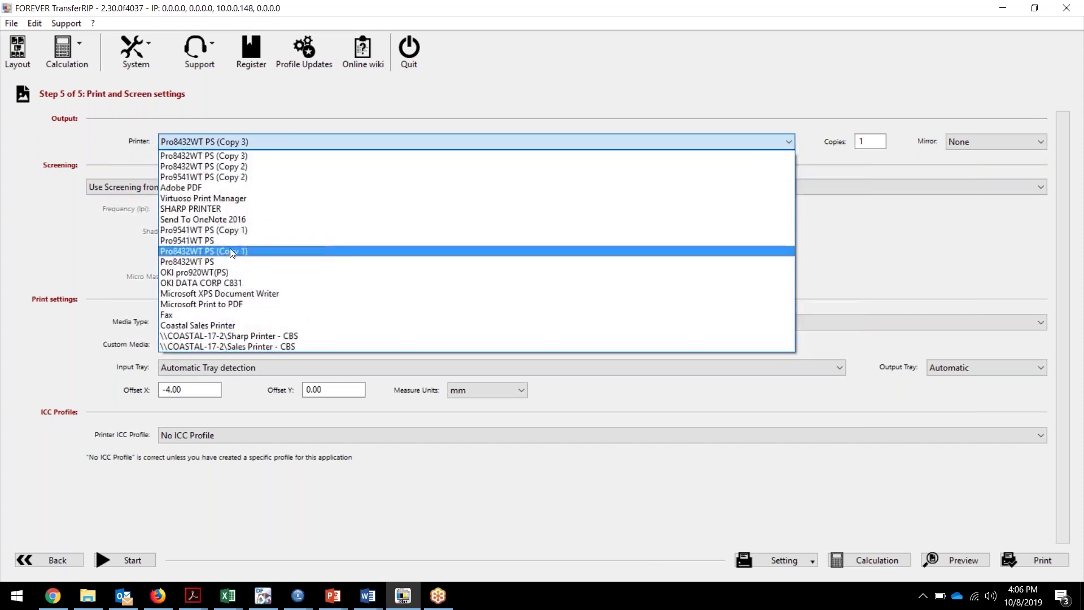
pyautogui.click(217, 304)
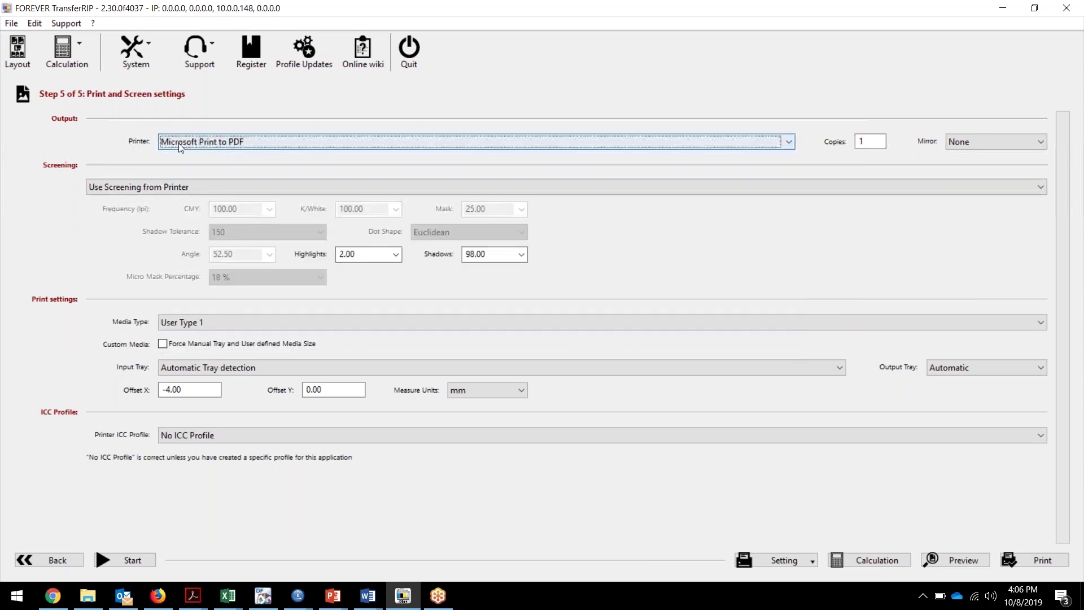
pyautogui.click(277, 148)
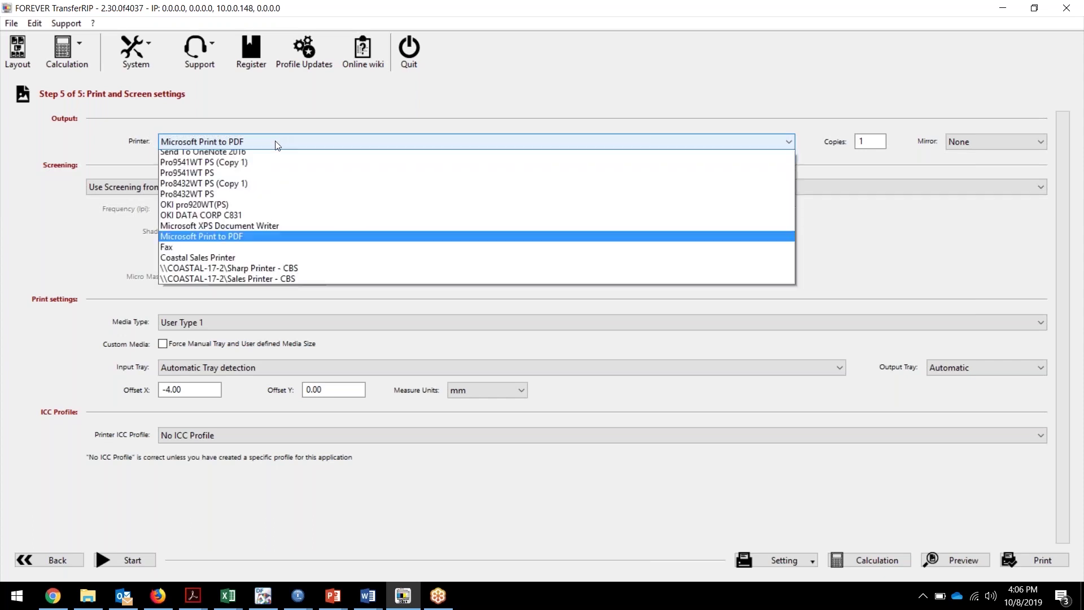
pyautogui.click(194, 156)
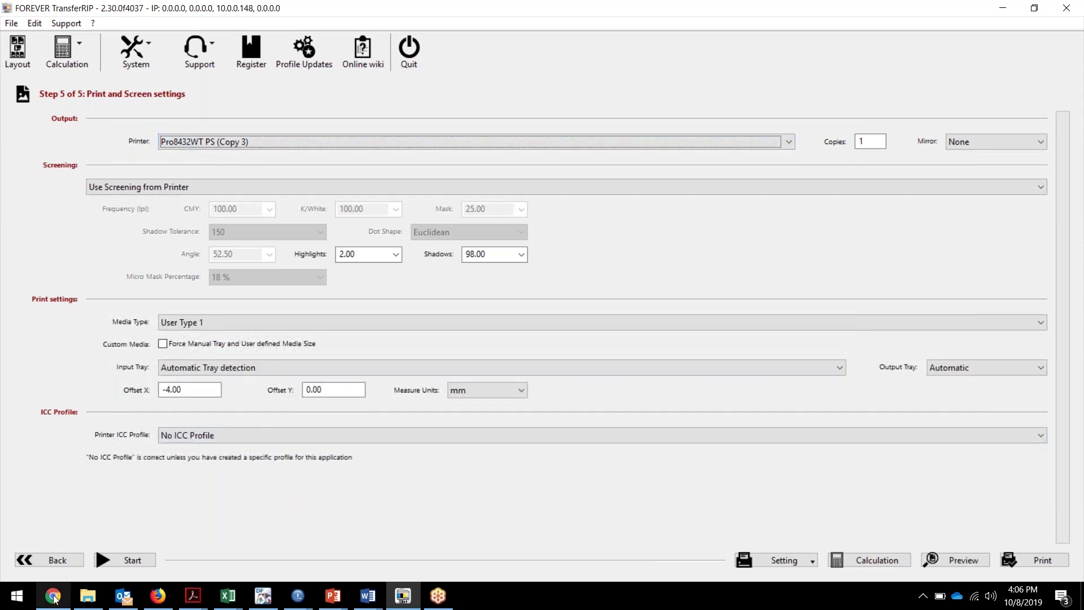
# Look through the installed OKI printers and the Pro8432WT PS copies in Windows Devices and Printers, and close the window.
pyautogui.click(26, 600)
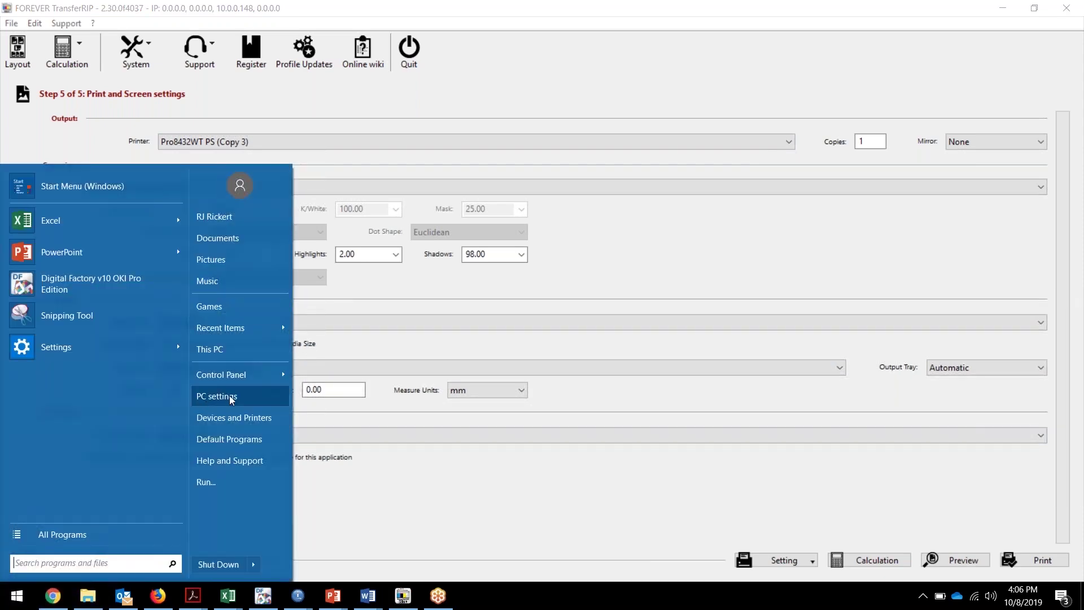
pyautogui.click(252, 419)
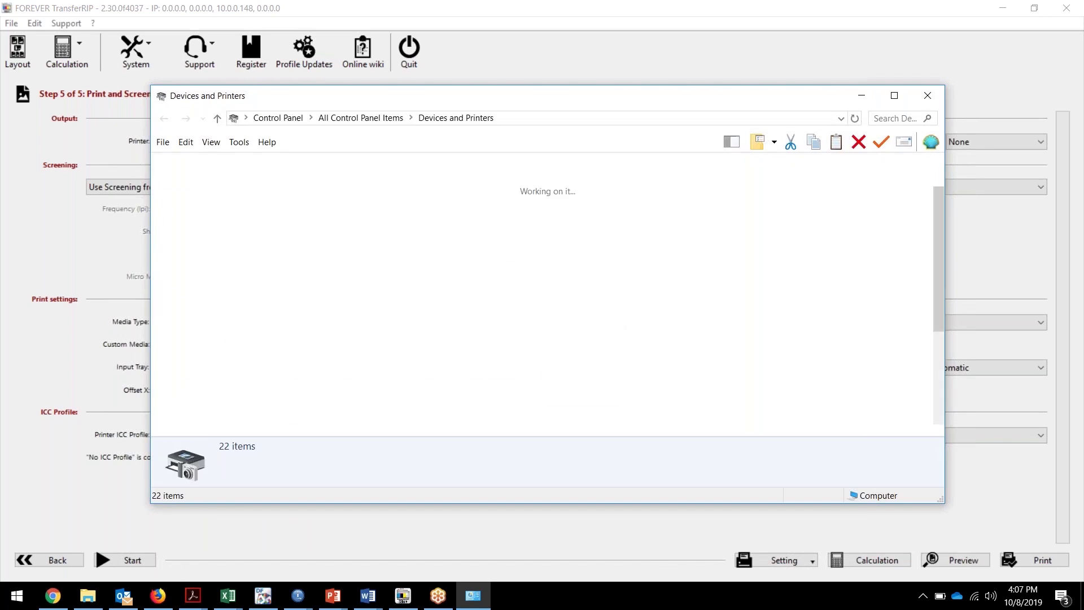
pyautogui.scroll(-2, 611, 322)
pyautogui.click(584, 228)
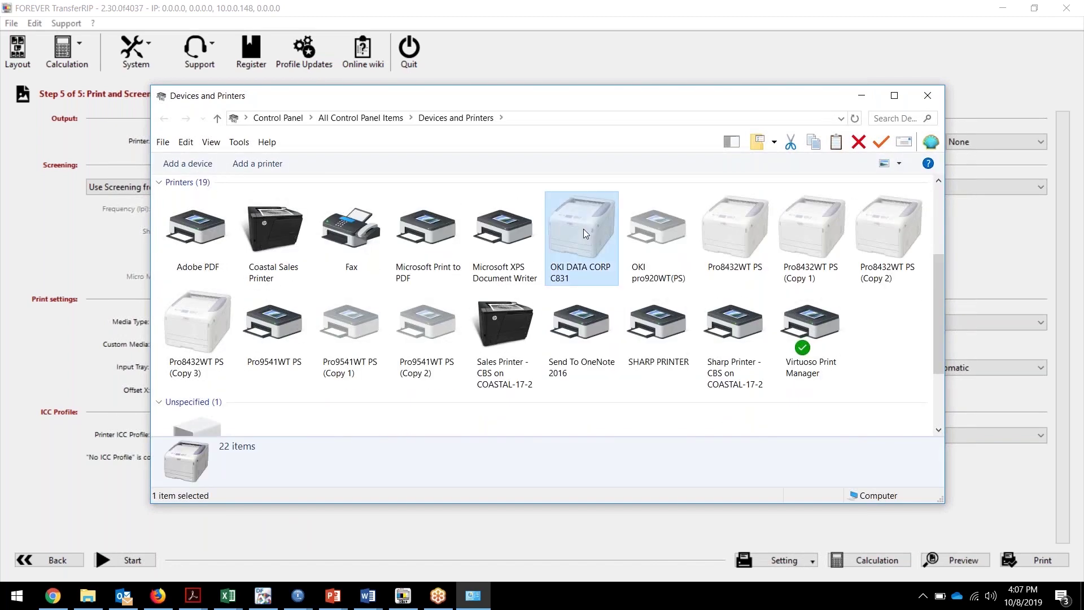
pyautogui.click(749, 228)
pyautogui.click(827, 228)
pyautogui.click(890, 222)
pyautogui.click(226, 317)
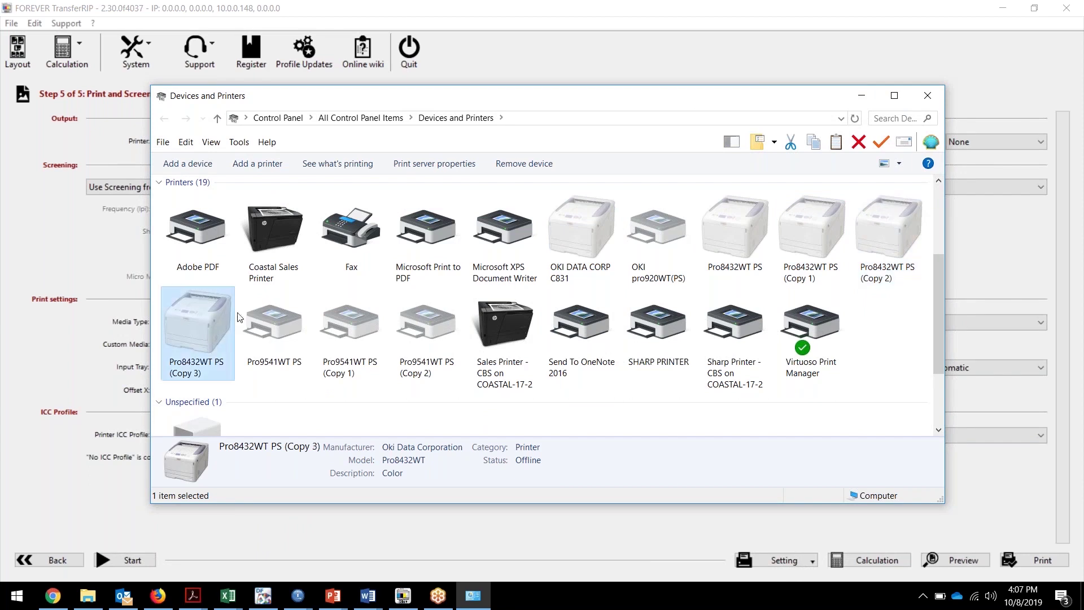
pyautogui.click(927, 97)
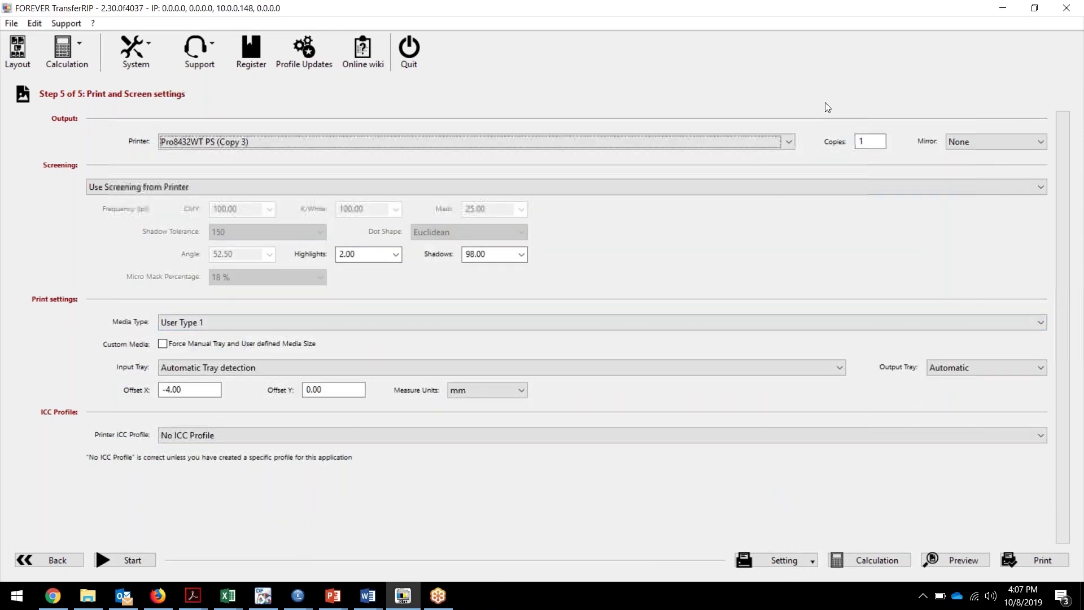
# Revisit the color management and spot channel stages, return to the print and screen settings, and set the output mirroring to Mirror 'Horizontal'.
pyautogui.click(38, 559)
pyautogui.click(37, 560)
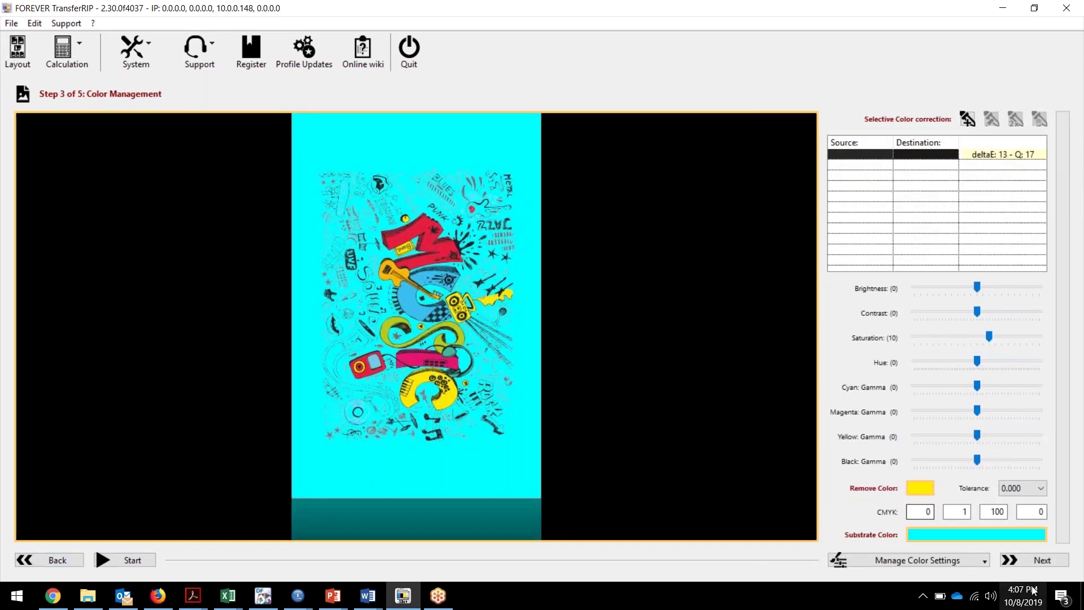
pyautogui.click(1039, 559)
pyautogui.click(1038, 558)
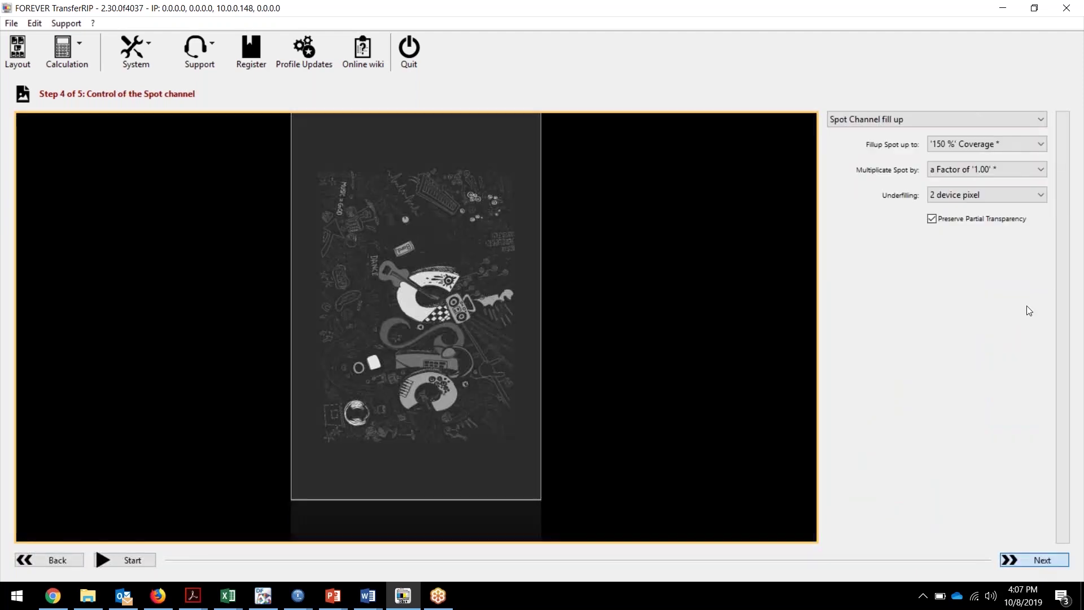
pyautogui.click(962, 139)
pyautogui.click(973, 165)
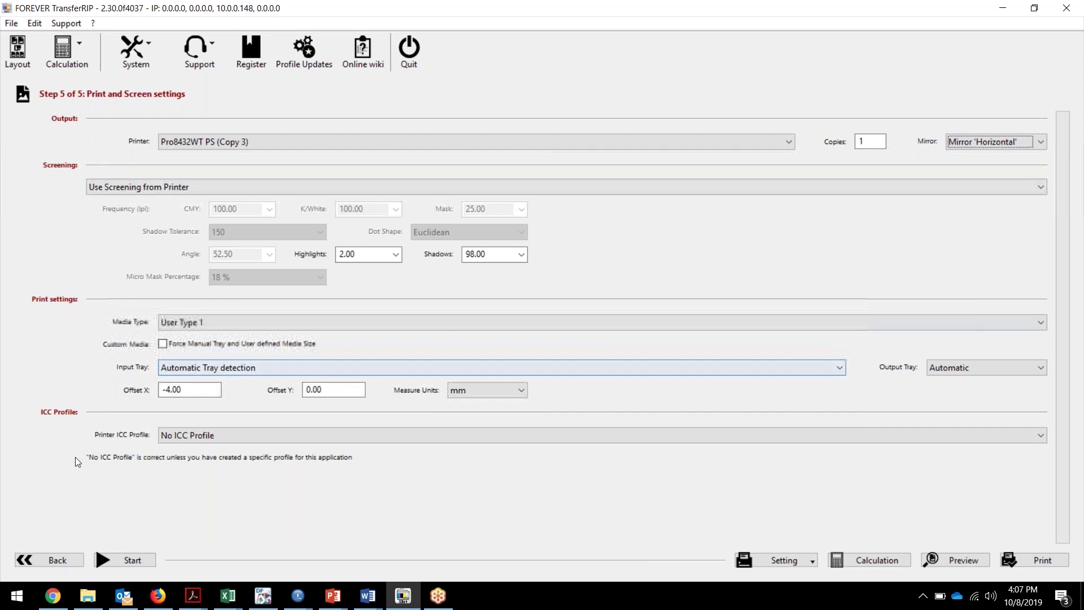
# Return to job selection, go through the previews of the earlier jobs, and open the LDNC_Pirates-_EN_A3.psd image for editing.
pyautogui.click(57, 559)
pyautogui.click(57, 558)
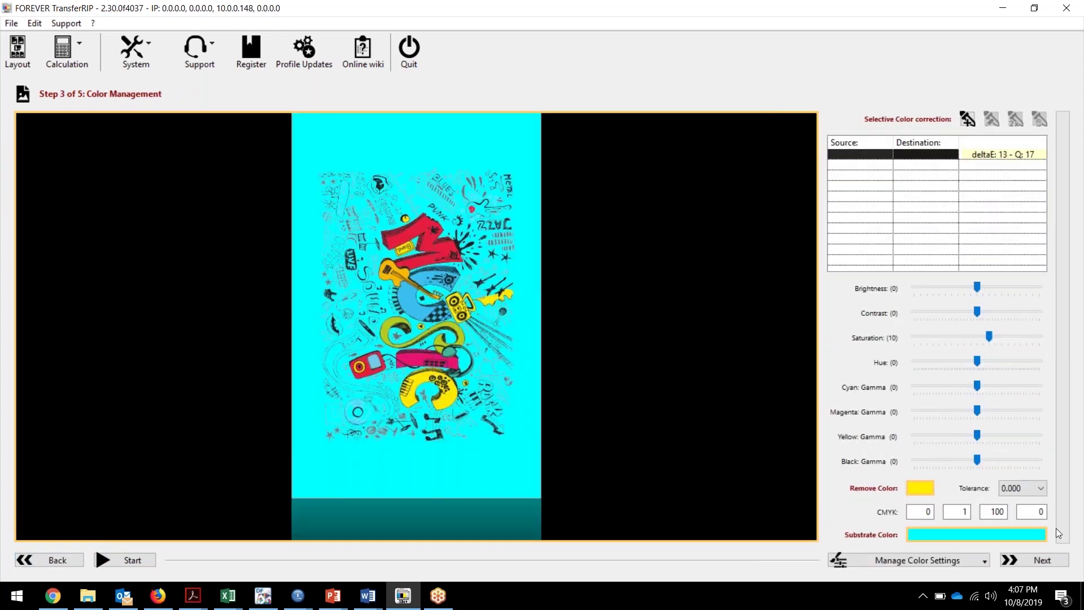
pyautogui.click(1032, 563)
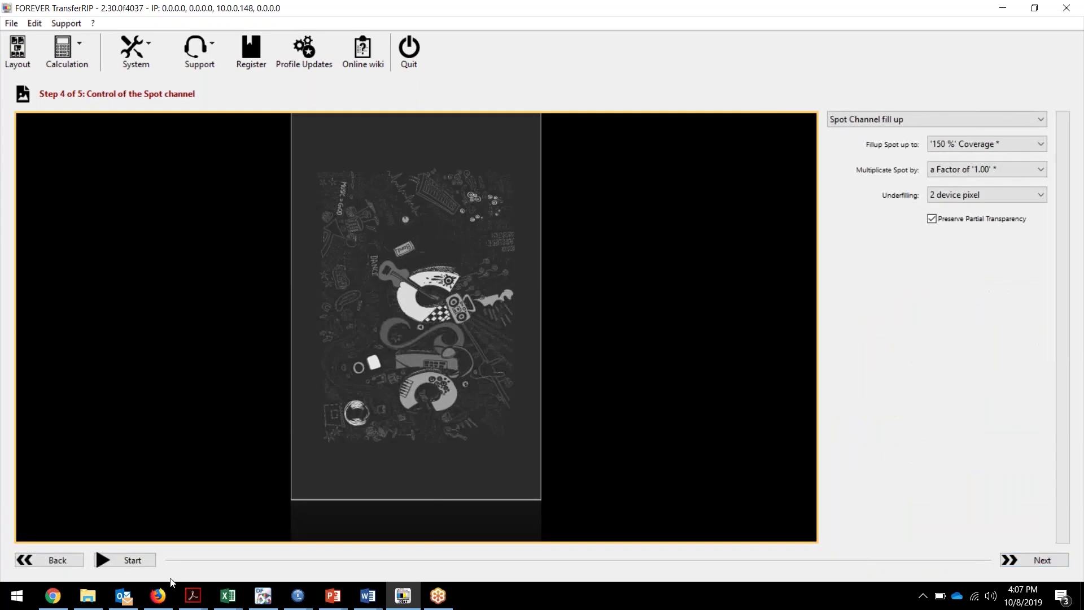
pyautogui.click(42, 560)
pyautogui.click(41, 560)
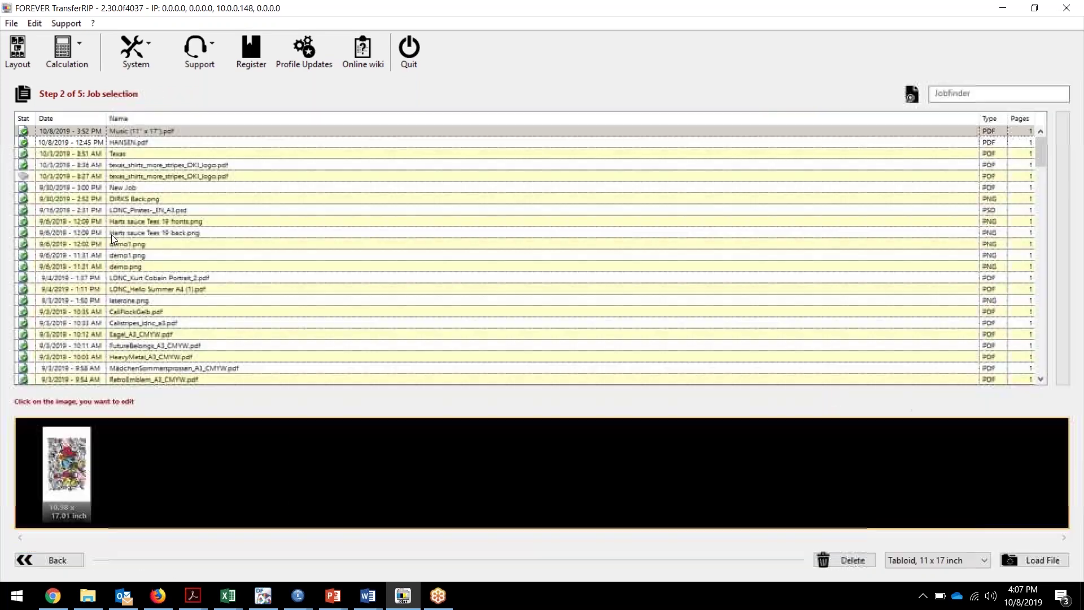
pyautogui.click(146, 142)
pyautogui.click(140, 155)
pyautogui.click(141, 166)
pyautogui.click(141, 177)
pyautogui.click(141, 188)
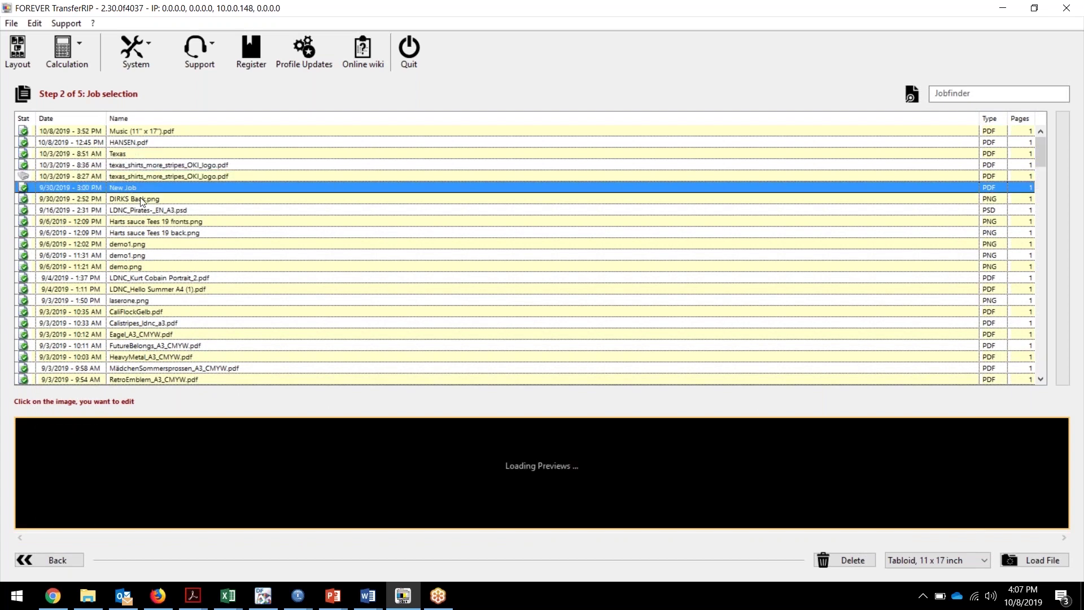
pyautogui.click(142, 200)
pyautogui.click(145, 211)
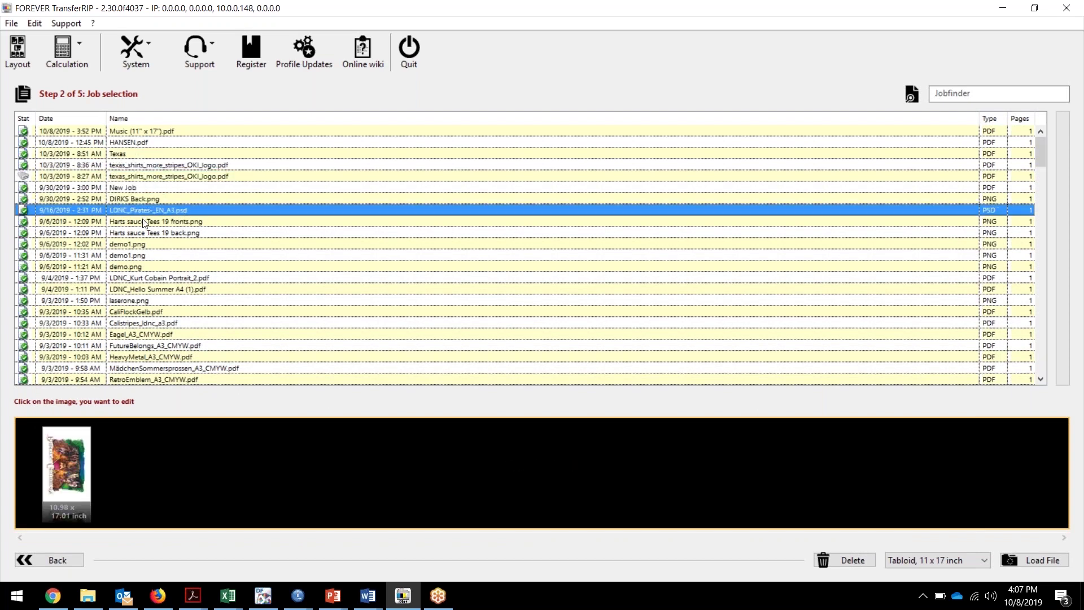
pyautogui.click(58, 472)
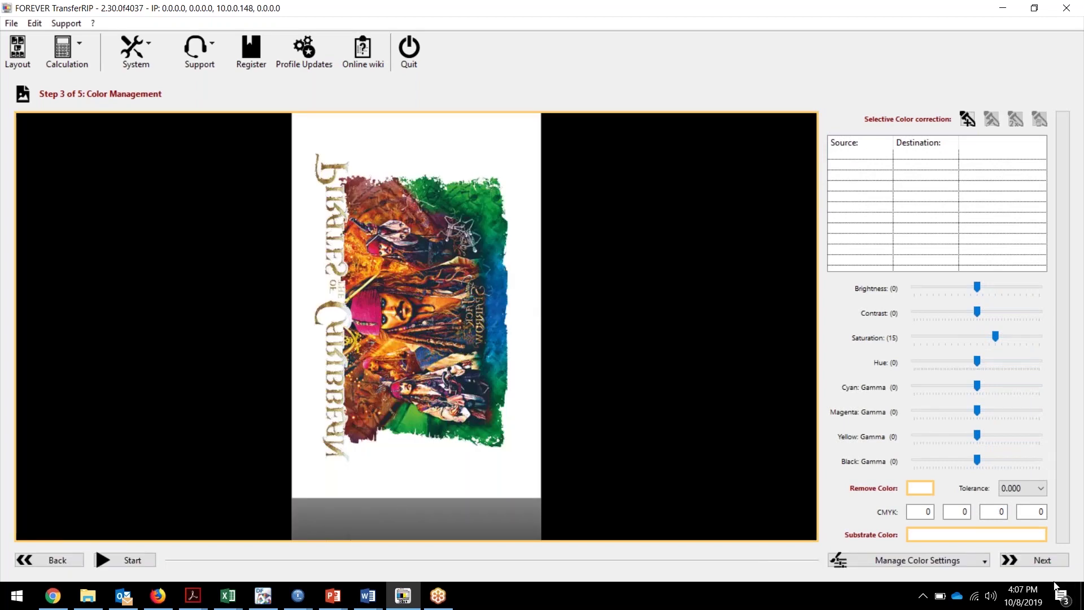
# Proceed to the print and screen settings of the Pirates job and set its mirroring to None.
pyautogui.click(1034, 559)
pyautogui.click(1034, 559)
pyautogui.click(994, 142)
pyautogui.click(981, 156)
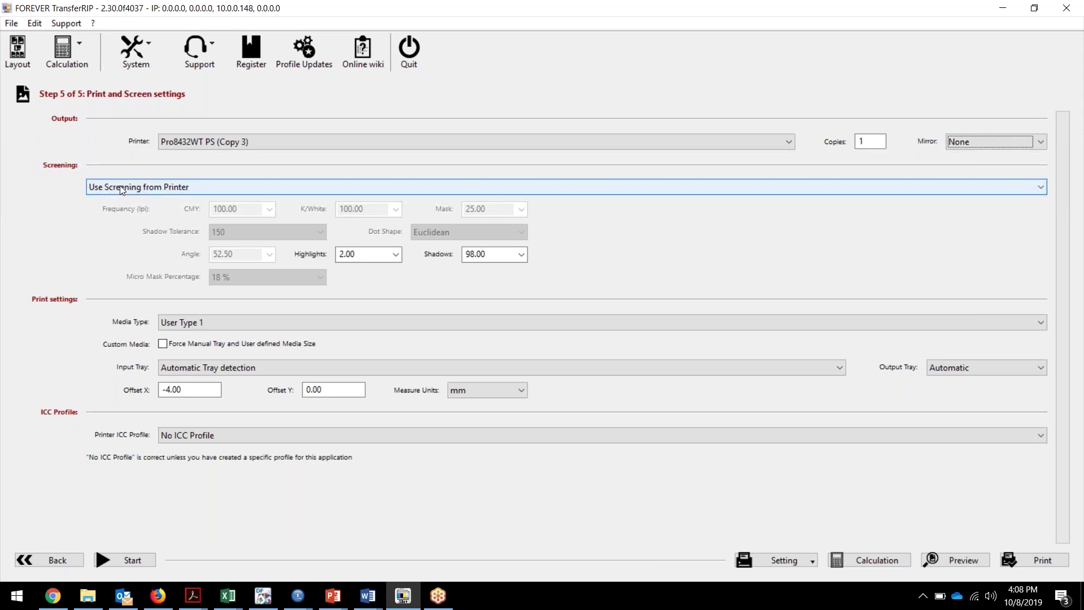
# Return to job selection, reopen the Music (11" x 17").pdf image, and proceed to its print and screen settings.
pyautogui.click(56, 559)
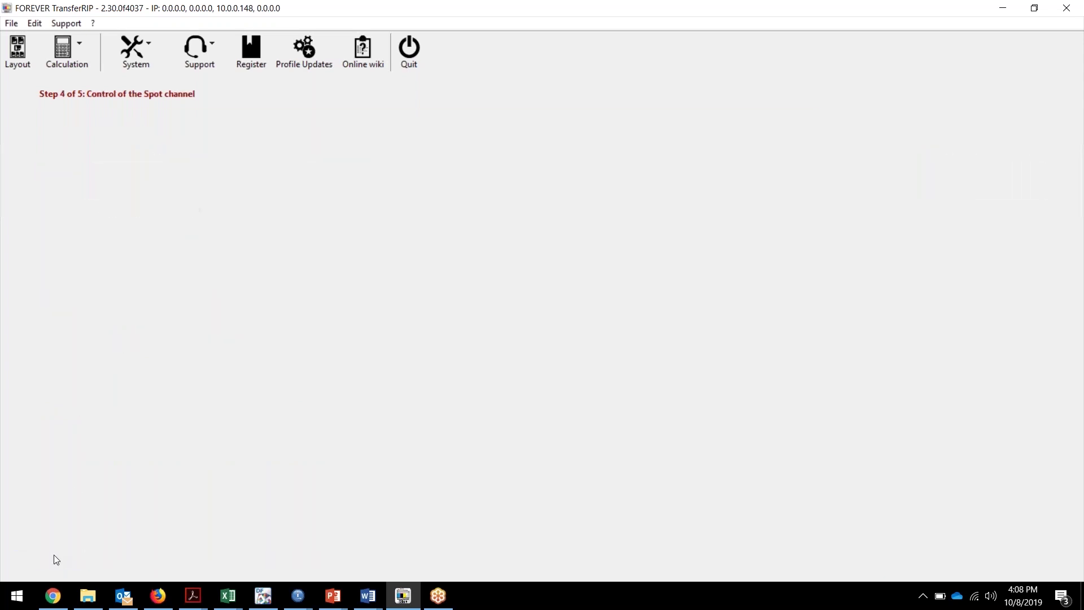
pyautogui.click(56, 559)
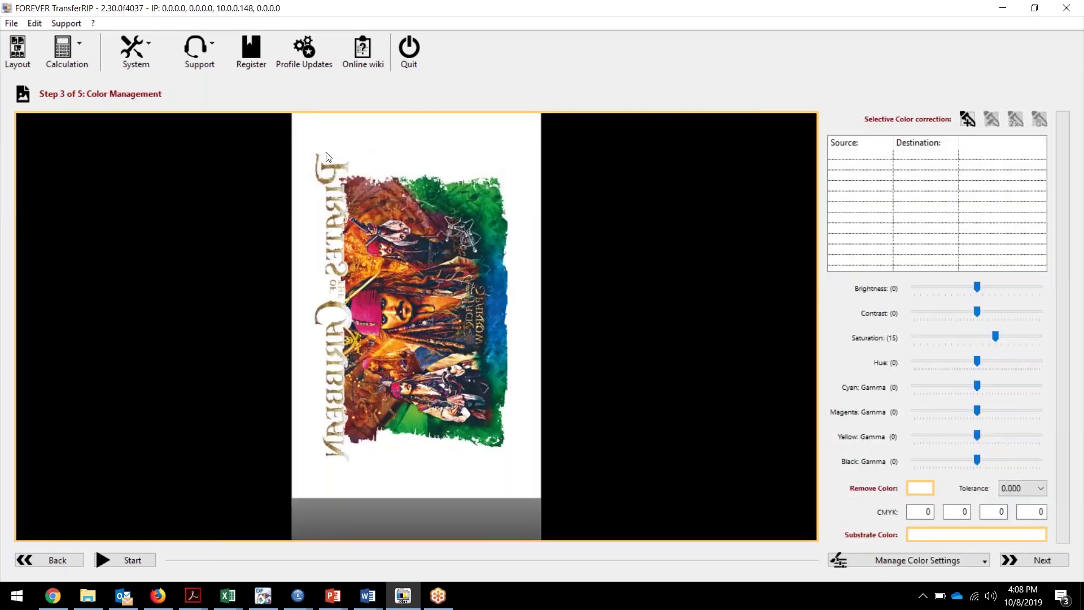
pyautogui.click(42, 558)
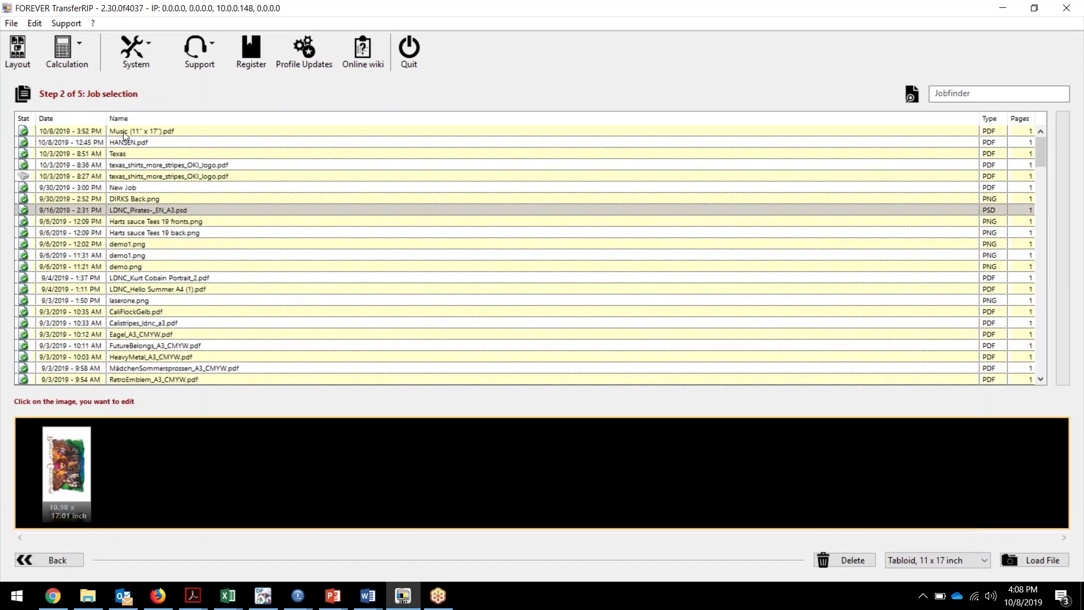
pyautogui.click(123, 131)
pyautogui.click(82, 449)
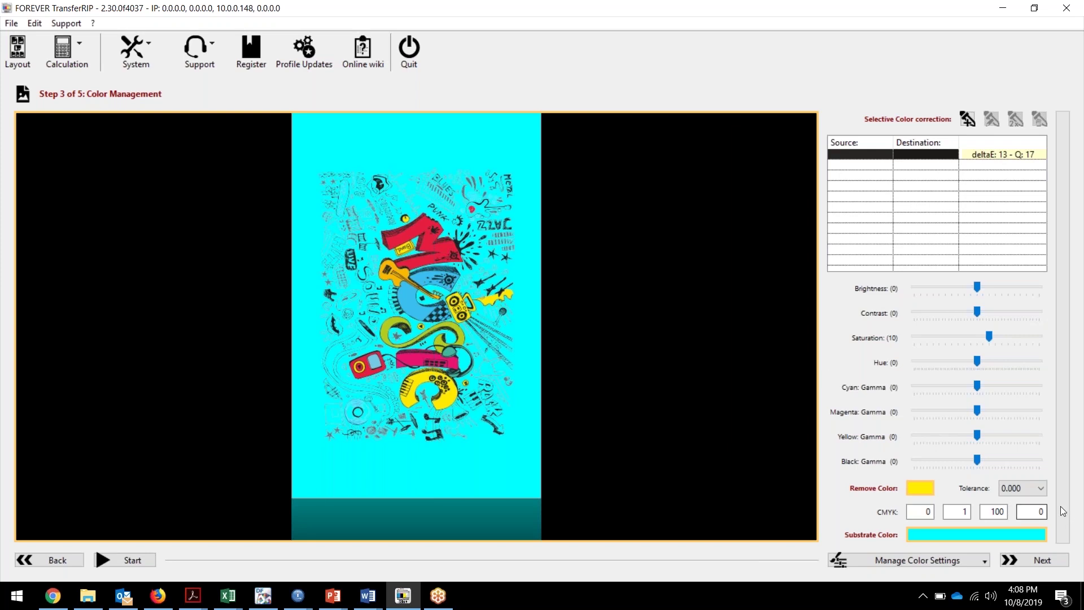
pyautogui.click(1035, 556)
pyautogui.click(1035, 556)
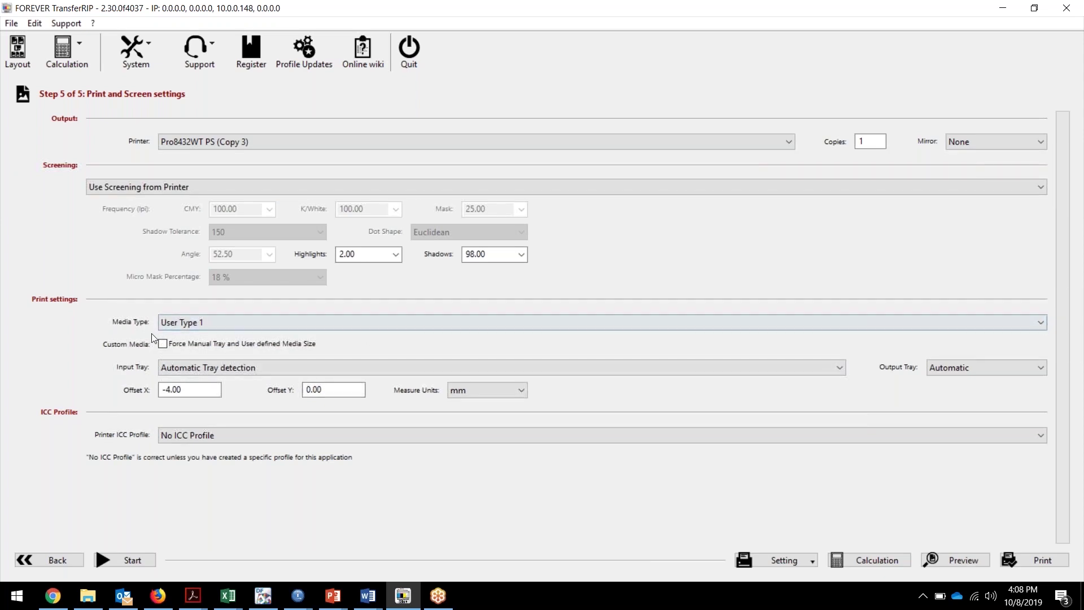
# Try User Type 2 and Ultra Heavy 3, 221 - 250 g/m2 as the media type, and return it to User Type 1.
pyautogui.click(196, 326)
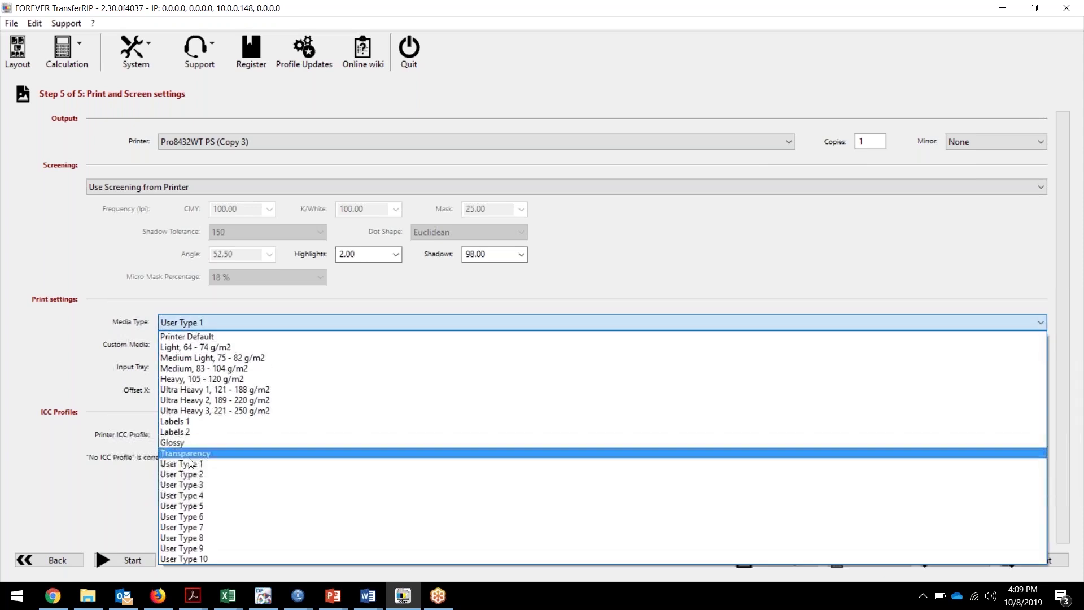
pyautogui.click(196, 475)
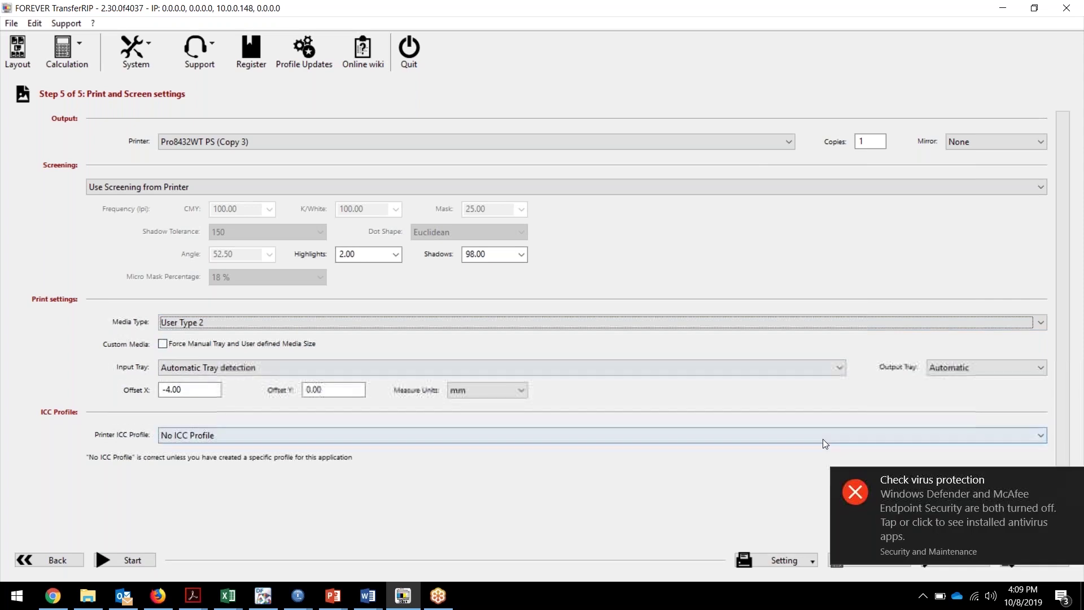
pyautogui.click(1071, 479)
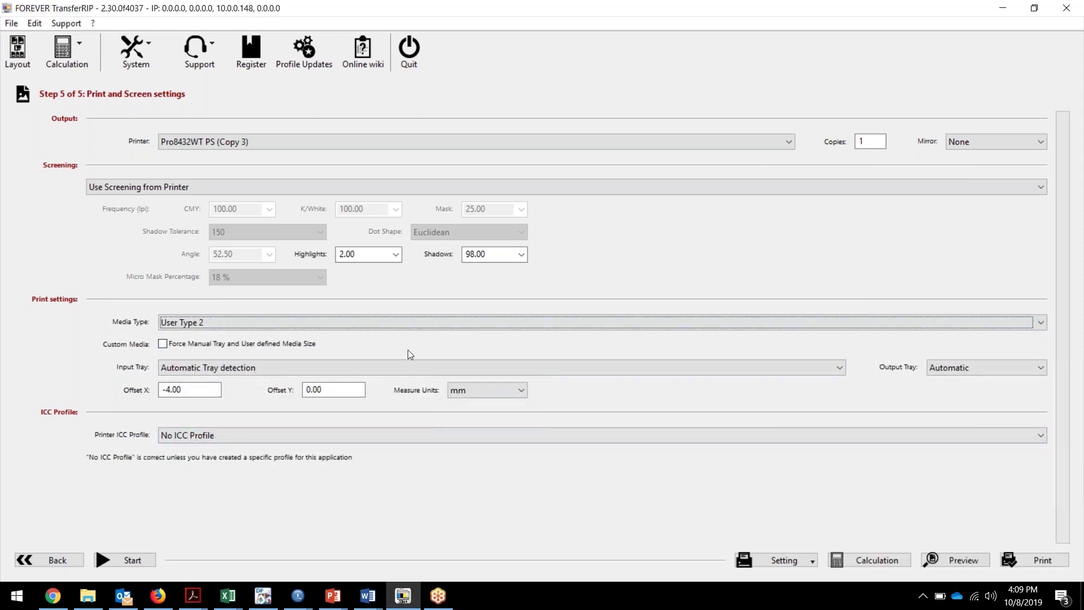
pyautogui.click(198, 320)
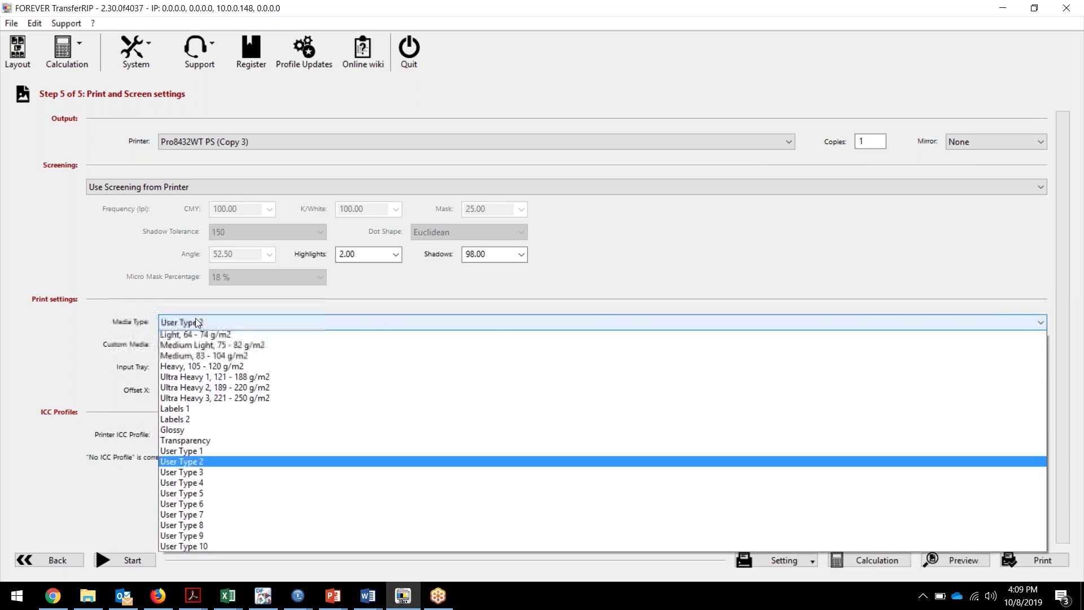
pyautogui.click(201, 464)
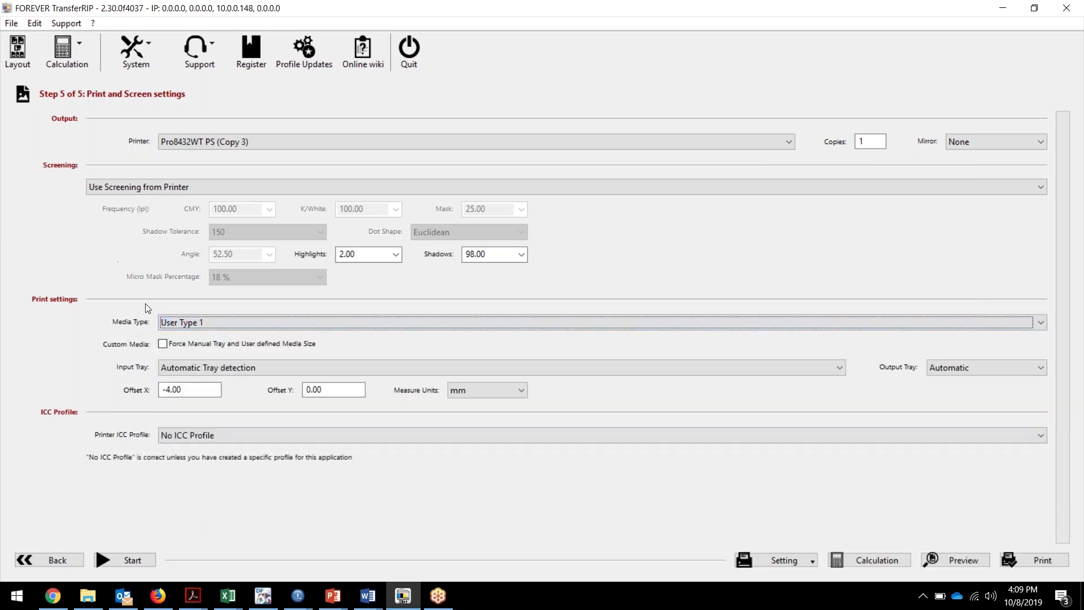
pyautogui.click(169, 320)
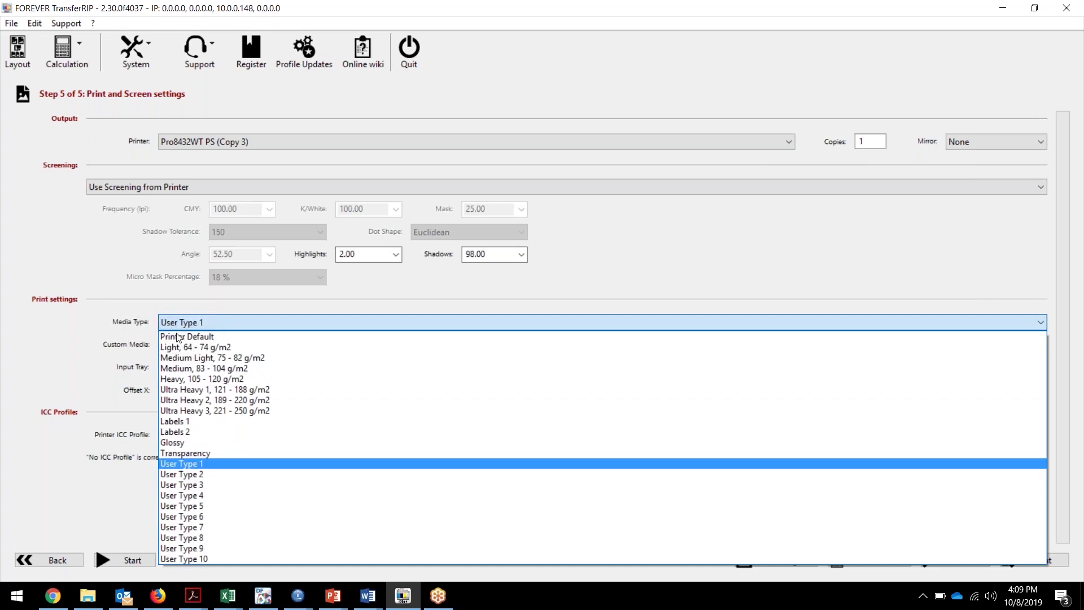
pyautogui.click(224, 416)
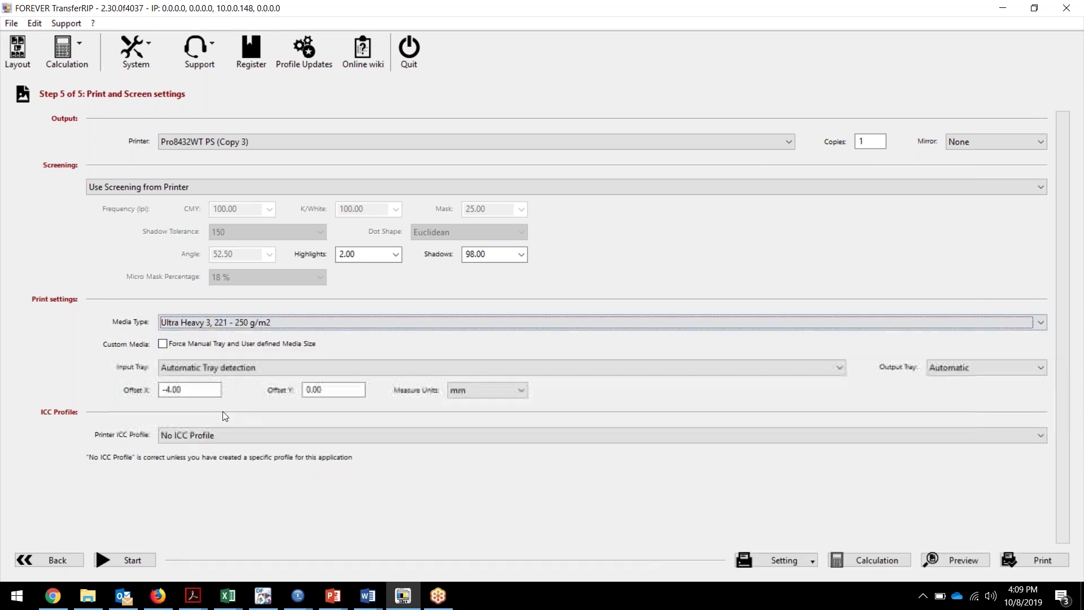
pyautogui.click(203, 322)
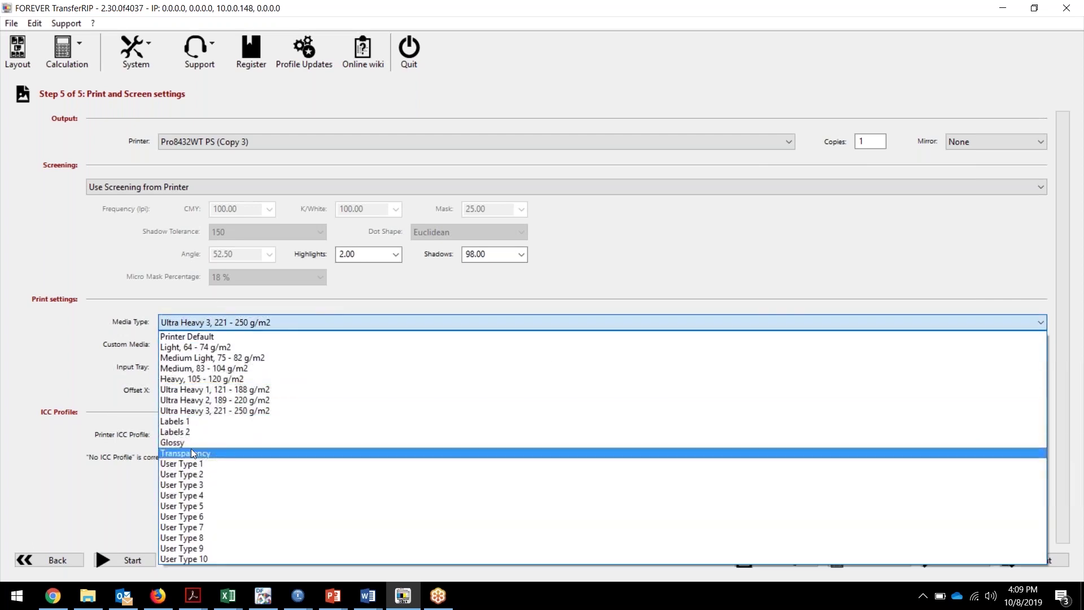
pyautogui.click(191, 461)
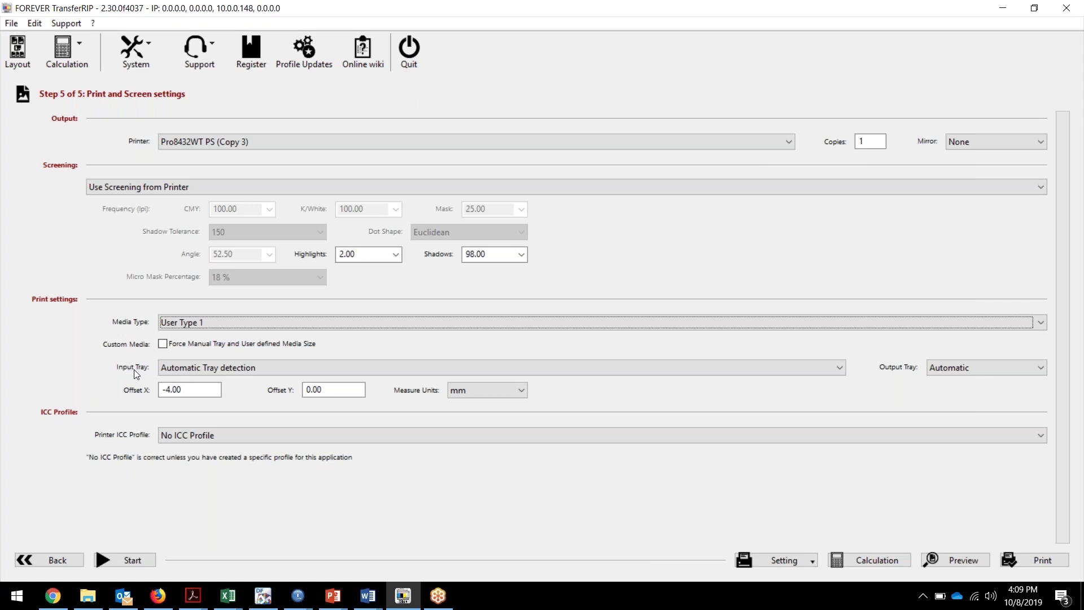
# Set the input tray to Multi-PurposeTray and the output mirroring to Mirror 'Horizontal'.
pyautogui.click(176, 366)
pyautogui.click(199, 404)
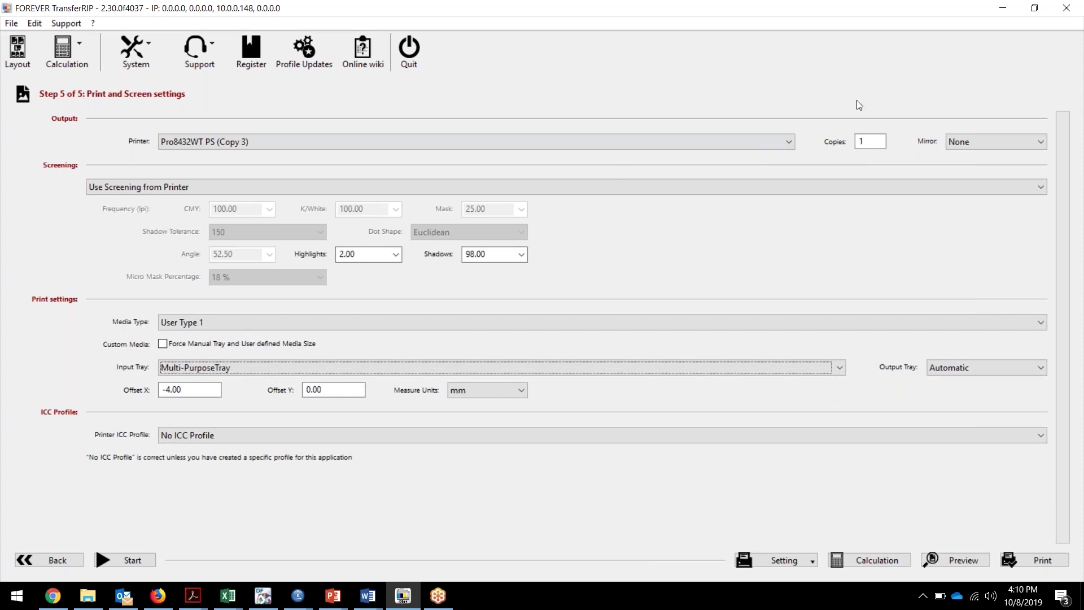
pyautogui.click(968, 141)
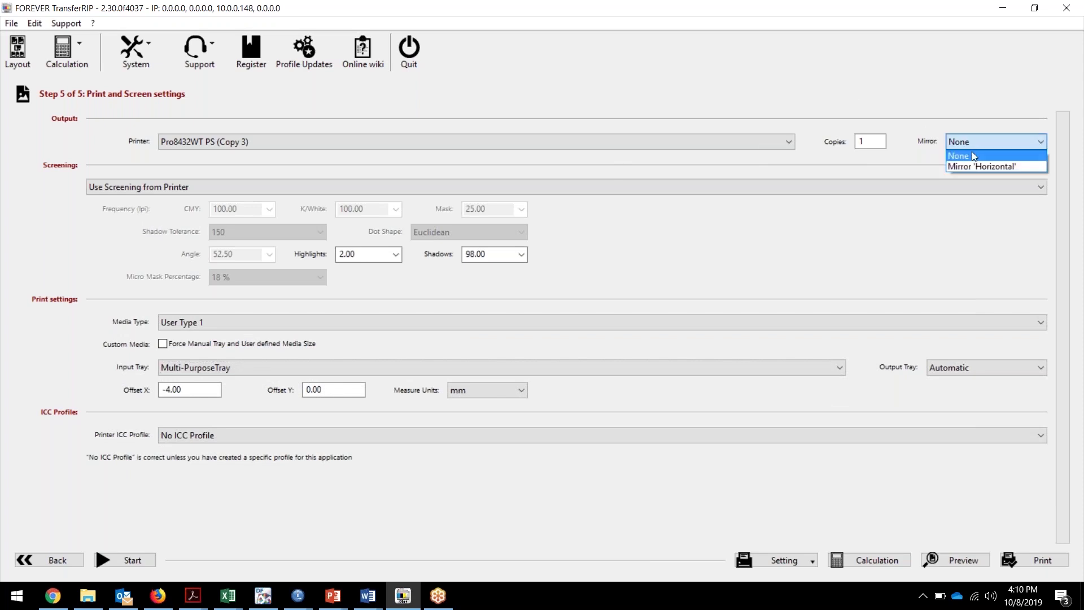
pyautogui.click(975, 168)
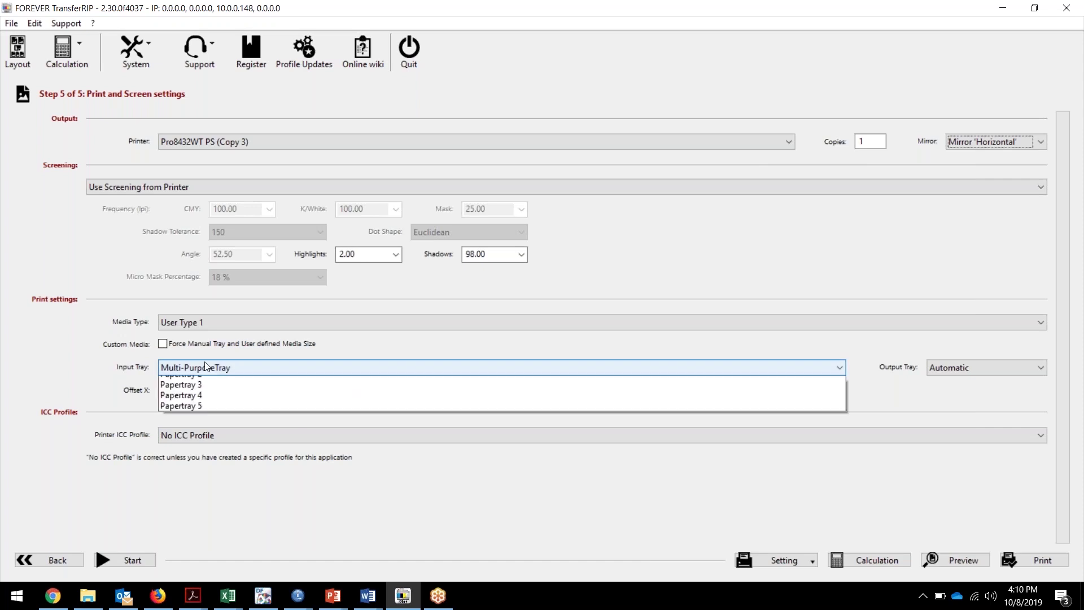
# Set the input tray back to Automatic Tray detection and dismiss the e-mail notification.
pyautogui.click(207, 368)
pyautogui.click(210, 391)
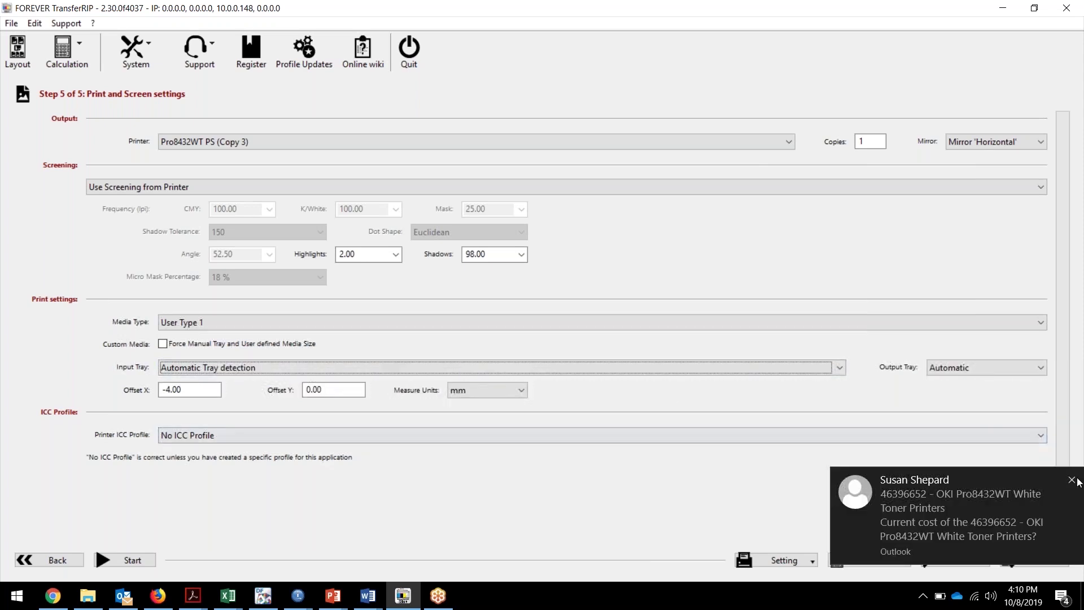
pyautogui.click(1075, 480)
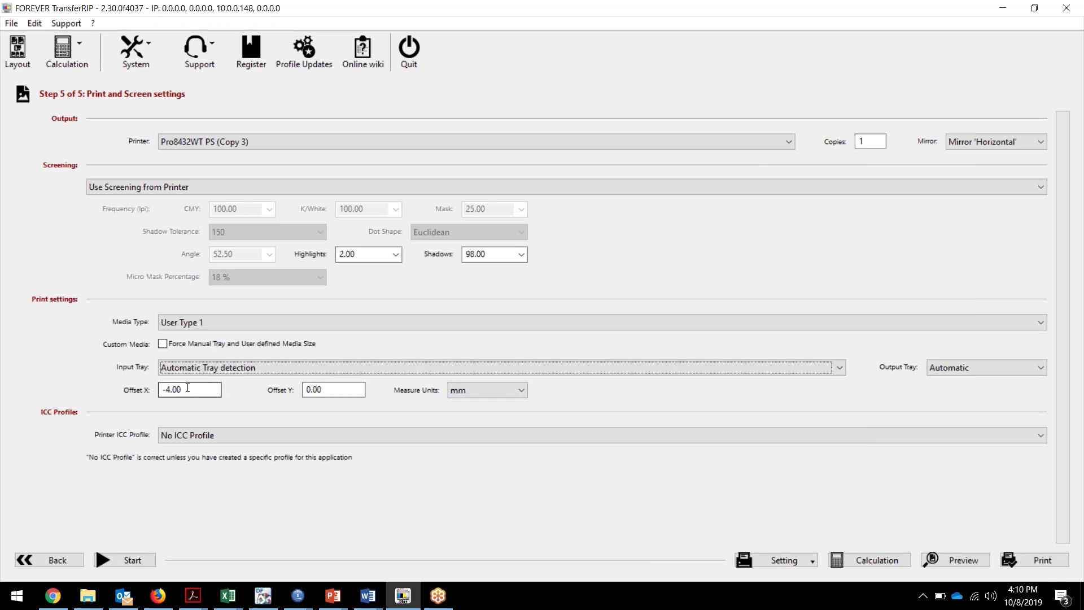
# Return to job selection, open the black lettering job dated 10/8/2019 - 12:45 PM, and proceed to its print and screen settings.
pyautogui.click(47, 560)
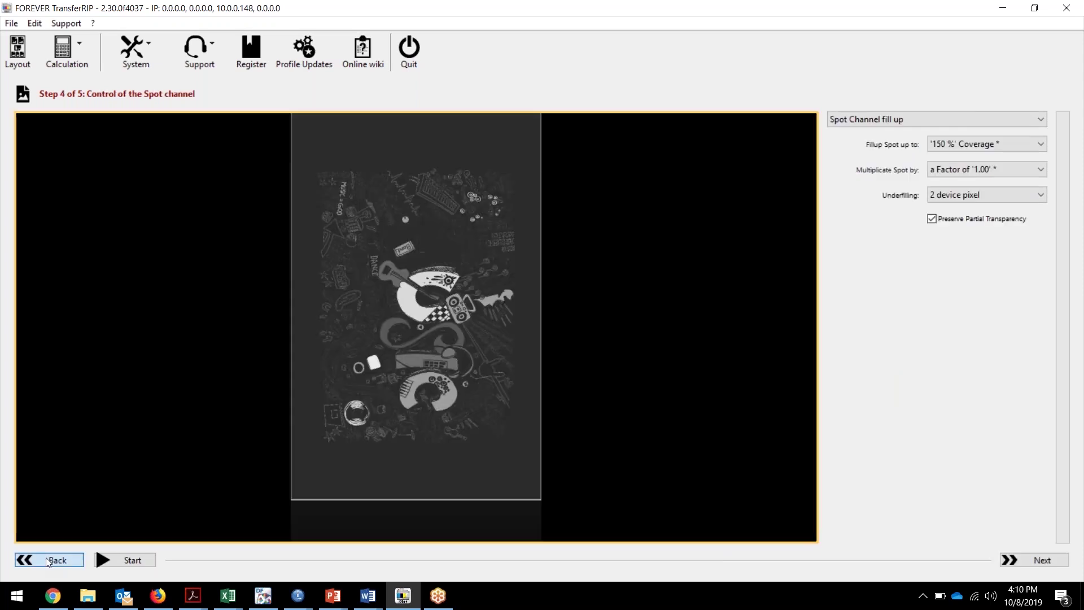
pyautogui.click(47, 559)
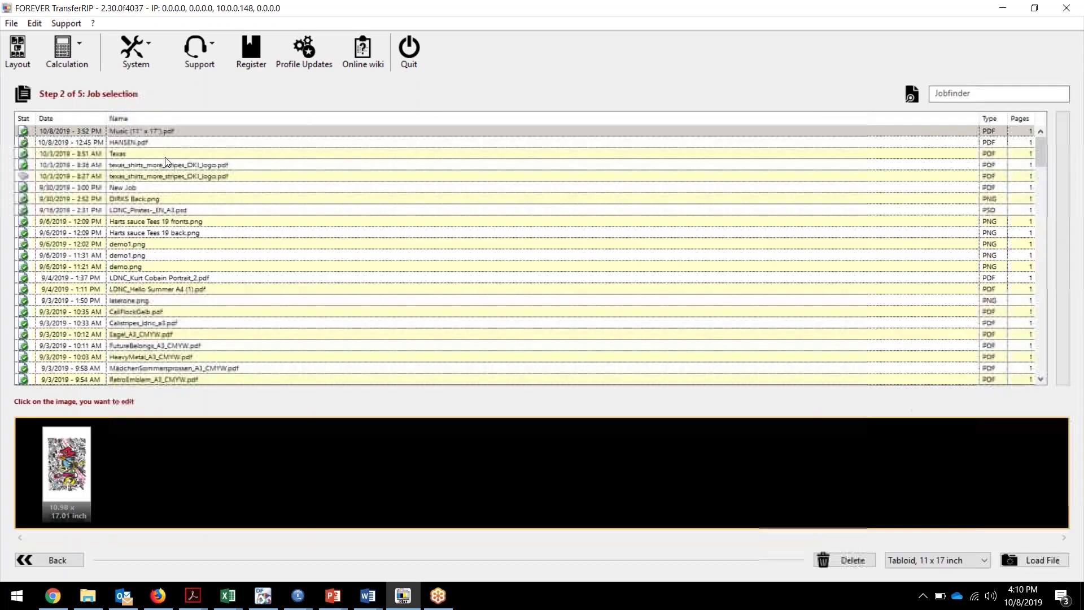
pyautogui.click(83, 478)
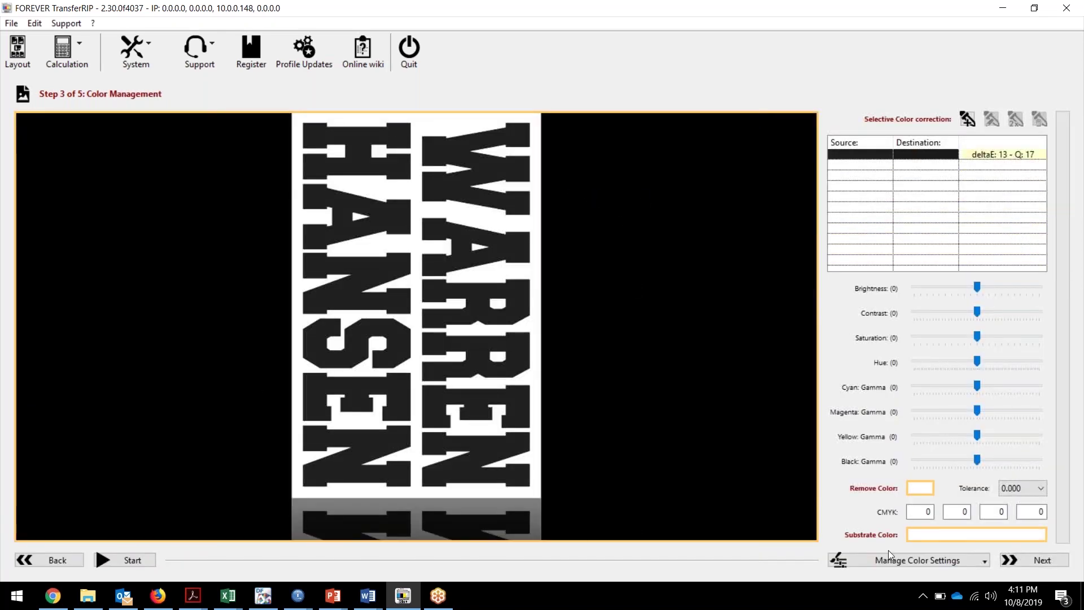
pyautogui.click(1032, 557)
pyautogui.click(1031, 557)
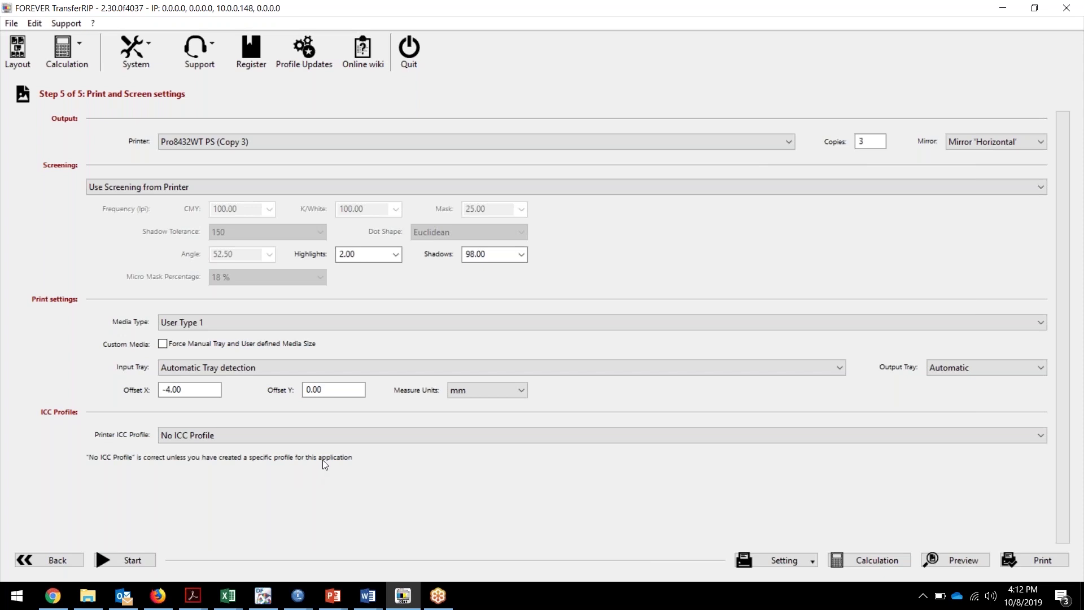
# Review the available printer ICC profiles and keep No ICC Profile.
pyautogui.click(242, 436)
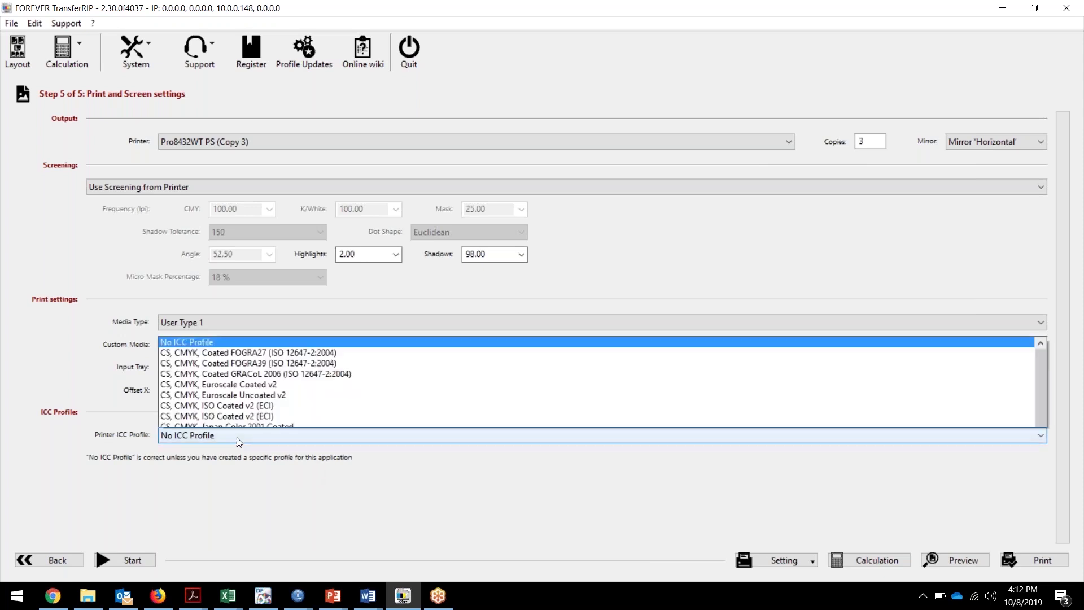
pyautogui.scroll(-1, 233, 300)
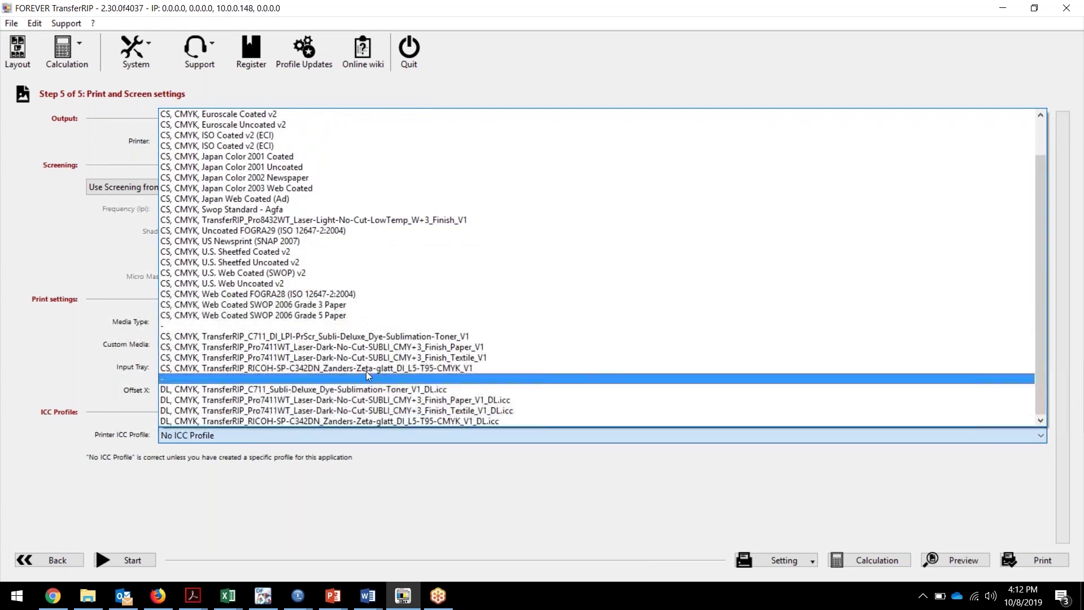
pyautogui.click(219, 488)
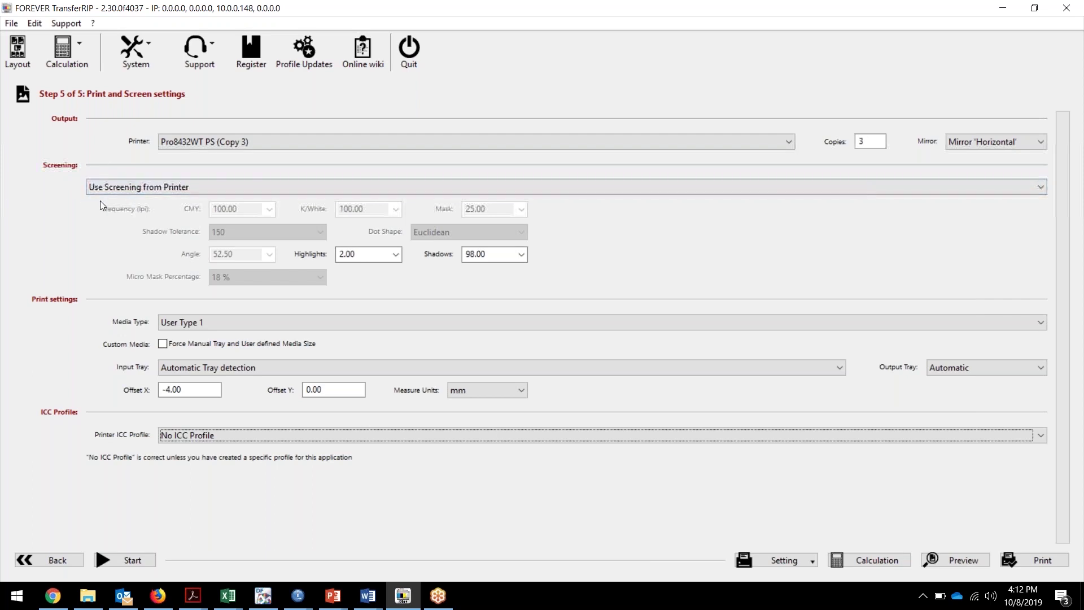
pyautogui.click(931, 560)
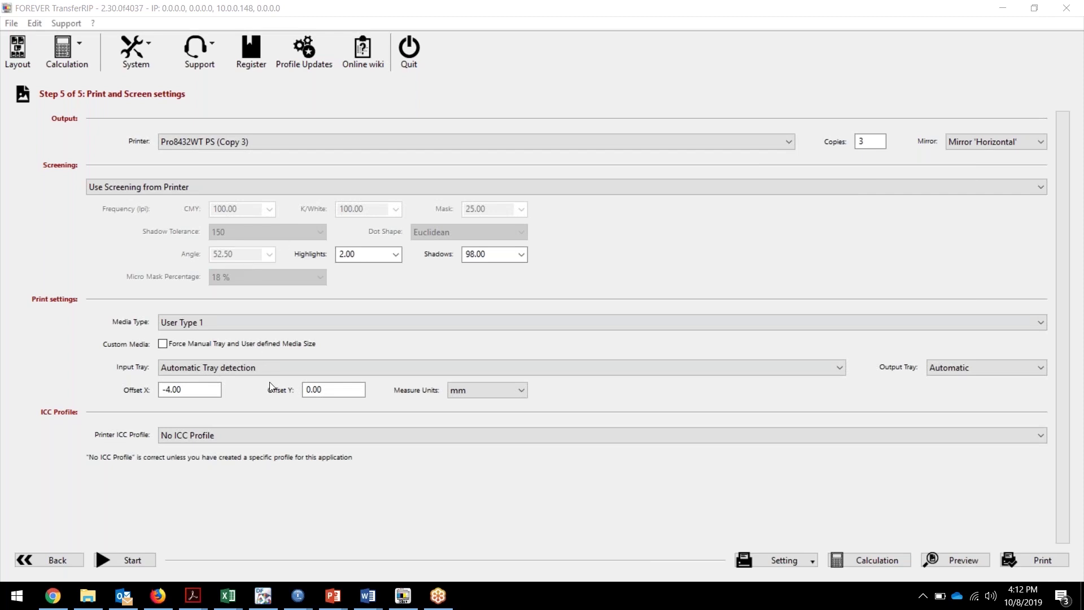
# Set the print offset Y to -4 mm.
pyautogui.click(317, 391)
pyautogui.click(318, 389)
pyautogui.press('BackSpace')
pyautogui.press('BackSpace')
pyautogui.press('BackSpace')
pyautogui.press('BackSpace')
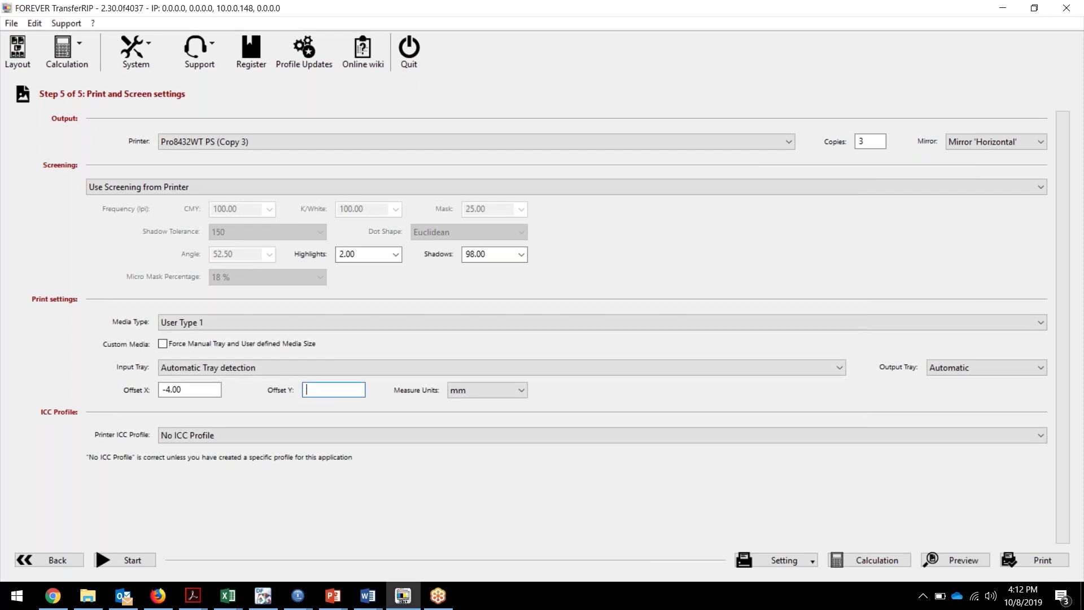
pyautogui.write('-4')
# Review the lettering job's color management and spot channel stages, and return to its print and screen settings.
pyautogui.click(70, 558)
pyautogui.click(69, 558)
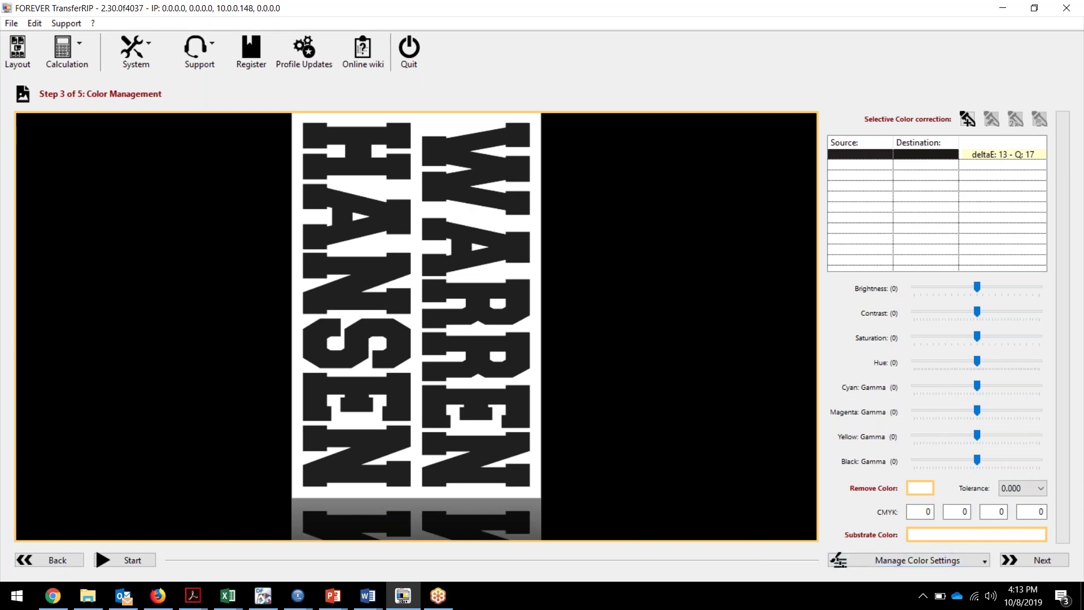
pyautogui.click(1031, 563)
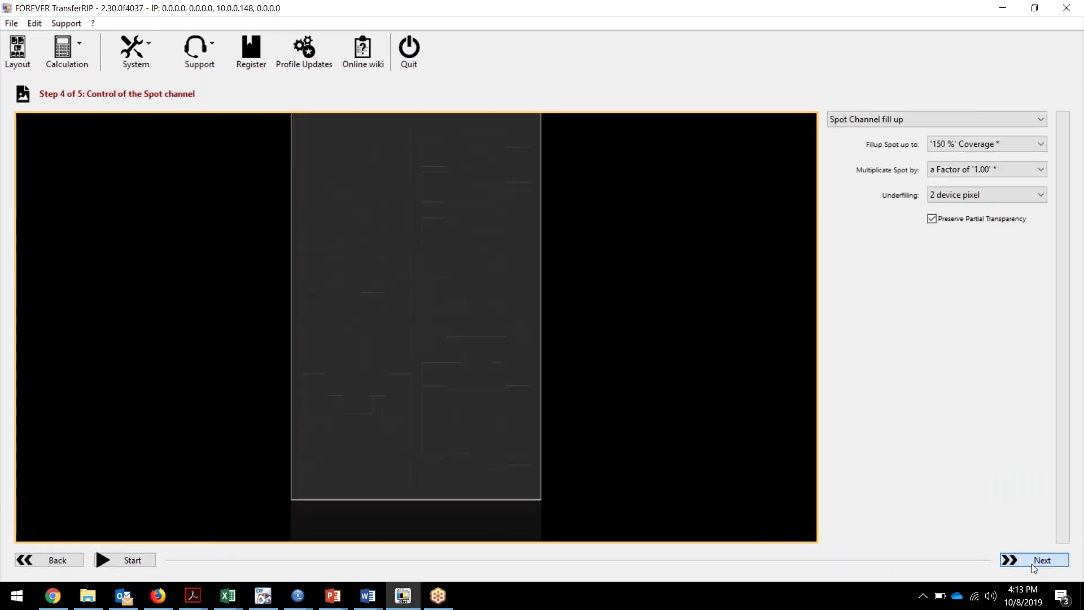
pyautogui.click(1030, 565)
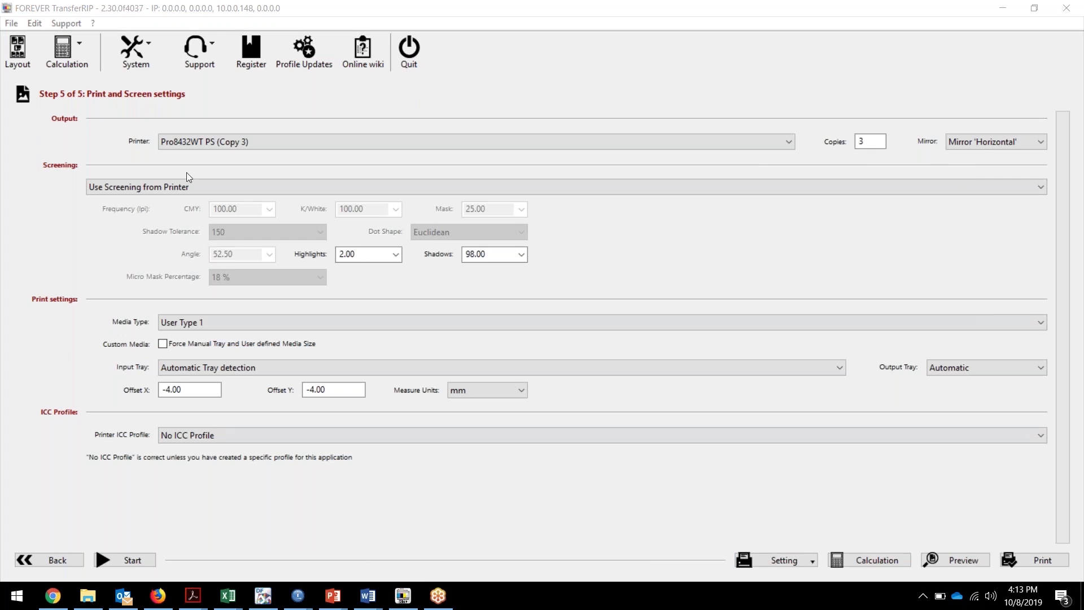
# Leave the screening on Use Screening from Printer and go back to job selection.
pyautogui.click(157, 188)
pyautogui.click(157, 187)
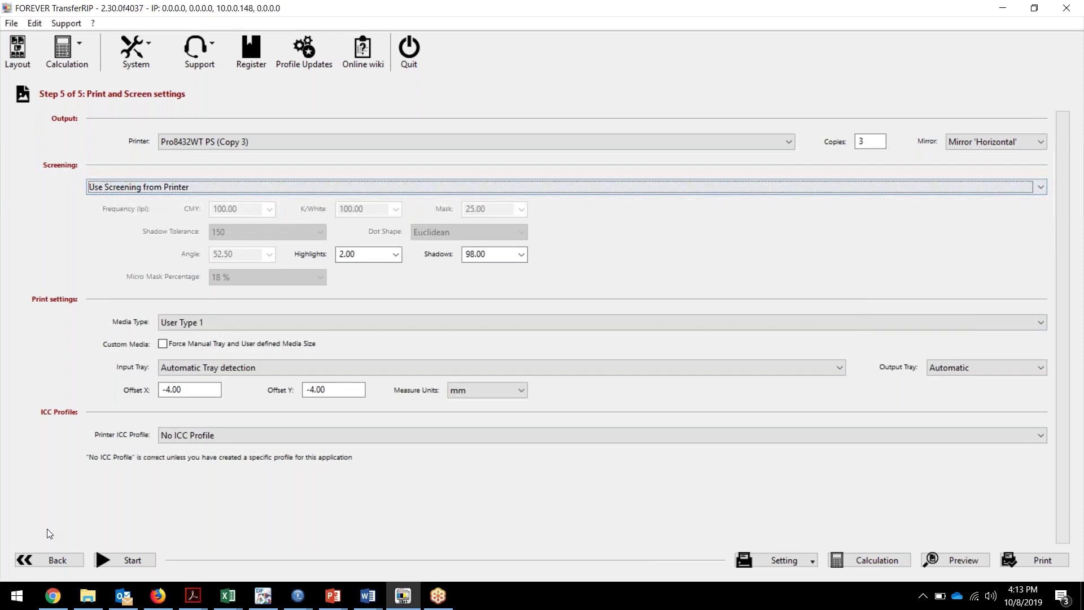
pyautogui.click(57, 559)
pyautogui.click(57, 559)
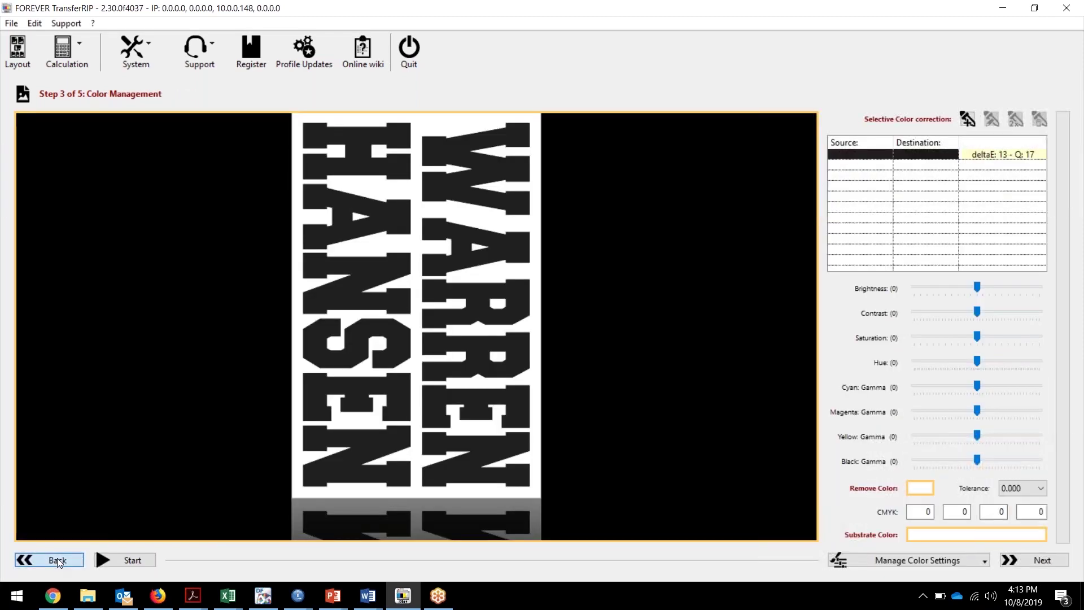
pyautogui.click(57, 560)
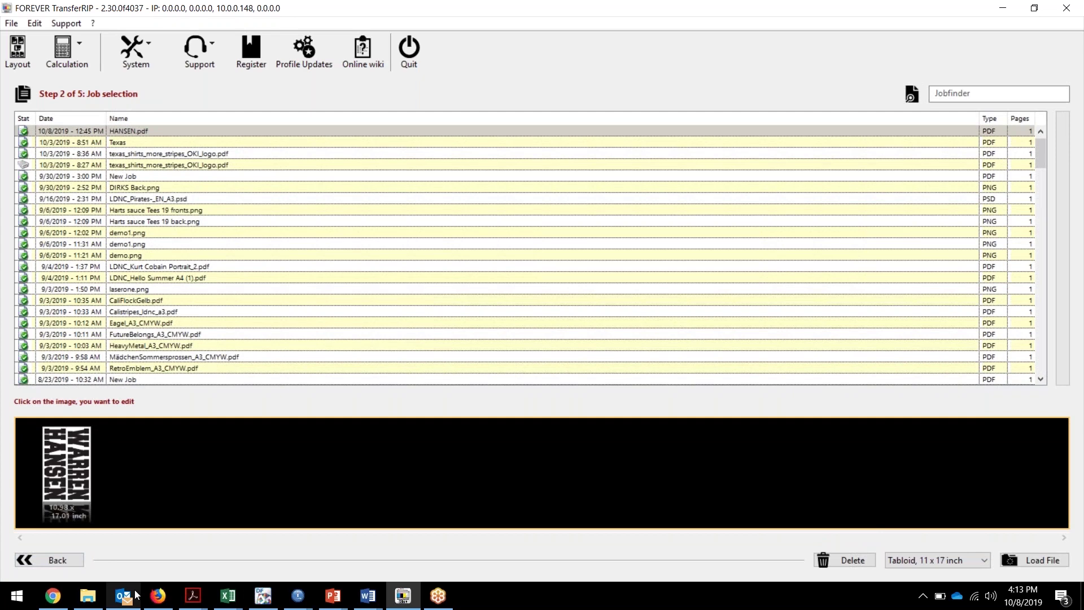
# Glance at the RIP Training folder, and open the LDNC_Lord-Schwein-Pig-Portrait_A3-flat.psd job dated 4/29/2019 in color management.
pyautogui.click(87, 596)
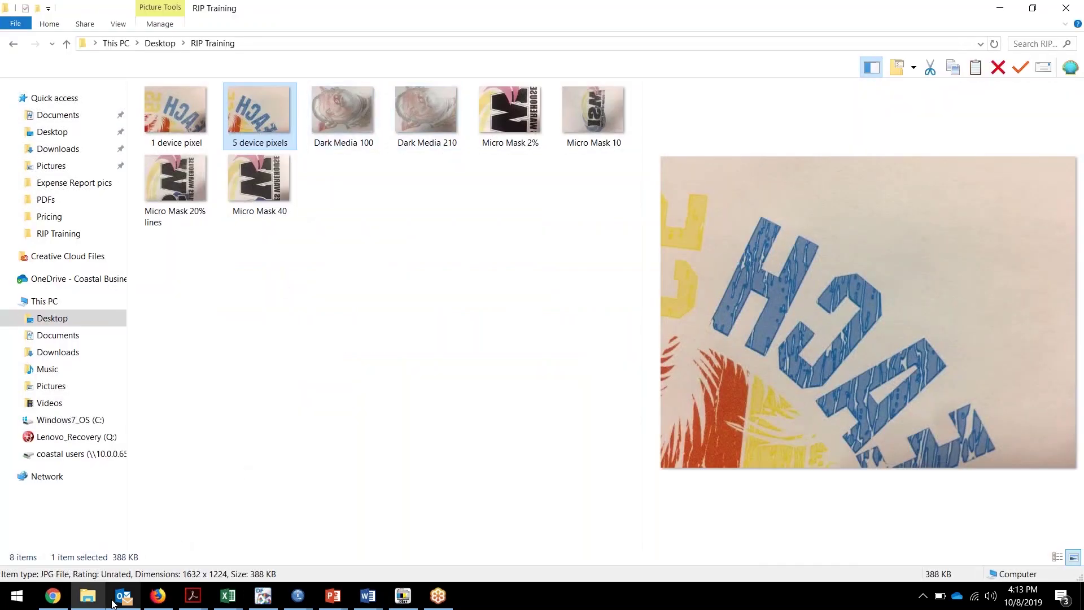
pyautogui.click(88, 595)
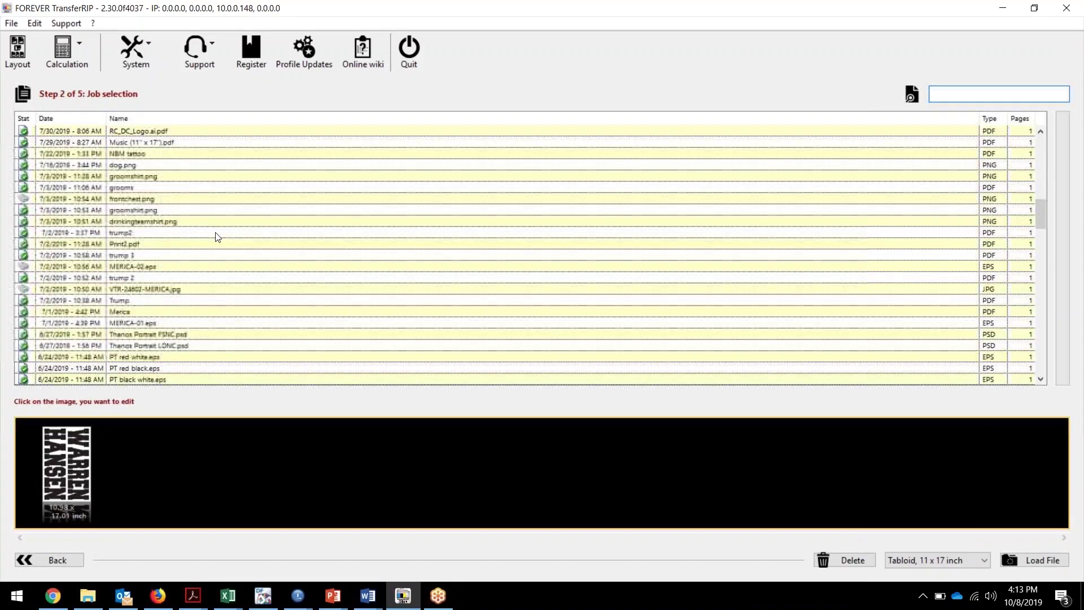
pyautogui.scroll(-10, 217, 237)
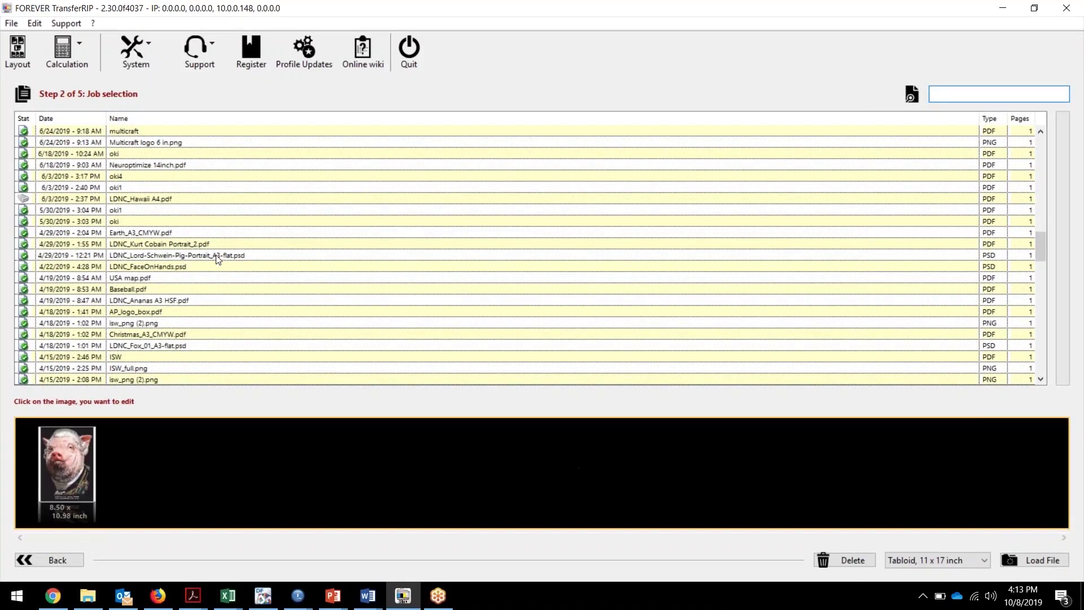
pyautogui.click(218, 259)
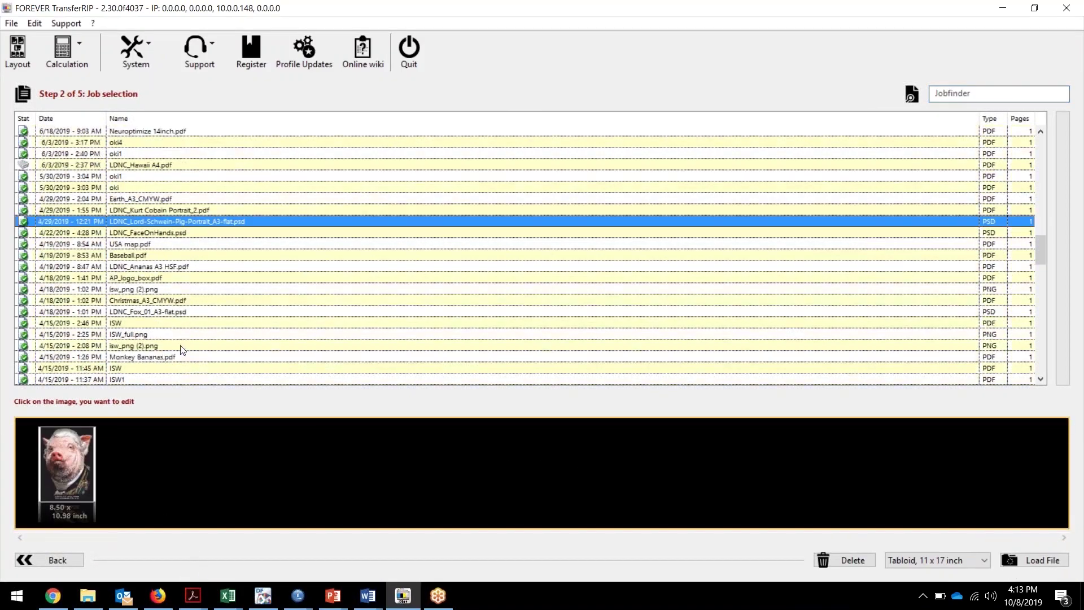
pyautogui.click(95, 450)
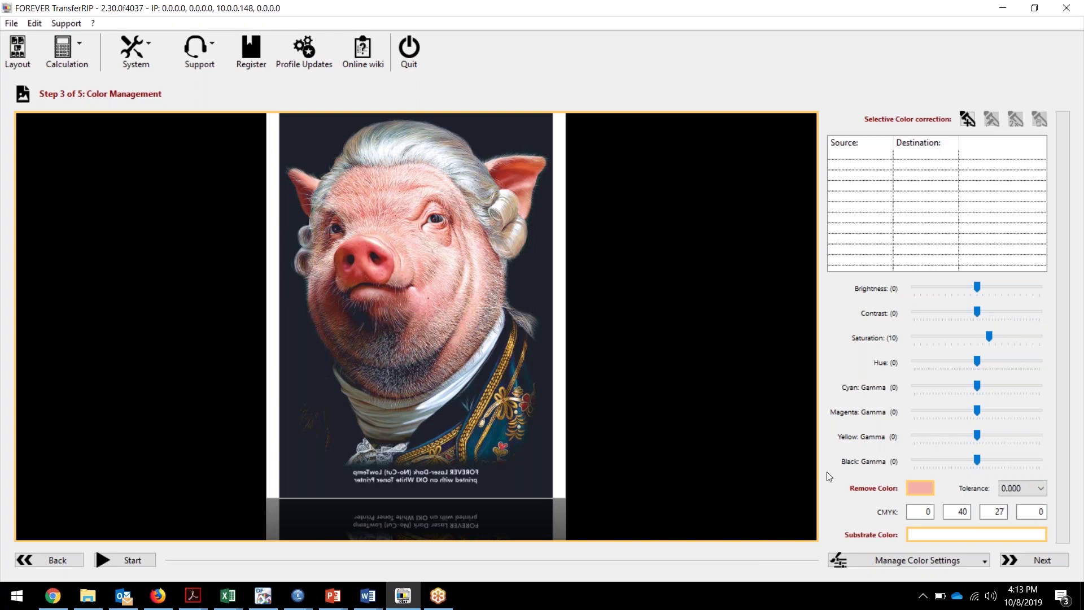
# Set the color to remove to the portrait's dark background, sampled from the image as CMYK 100, 77, 40, 88.
pyautogui.click(1040, 488)
pyautogui.click(937, 517)
pyautogui.click(921, 511)
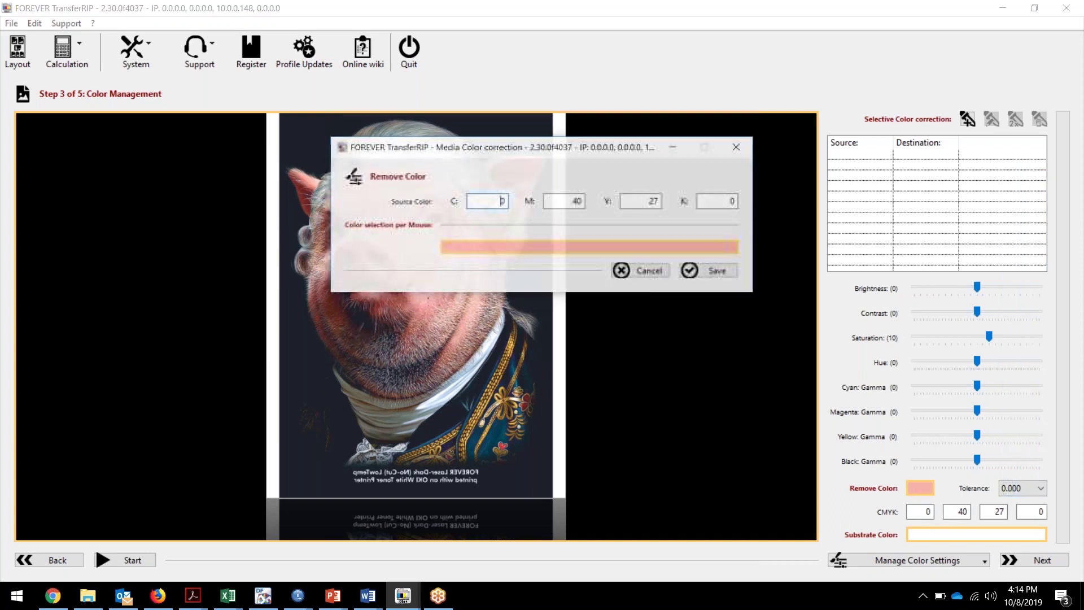
pyautogui.click(315, 415)
pyautogui.click(703, 274)
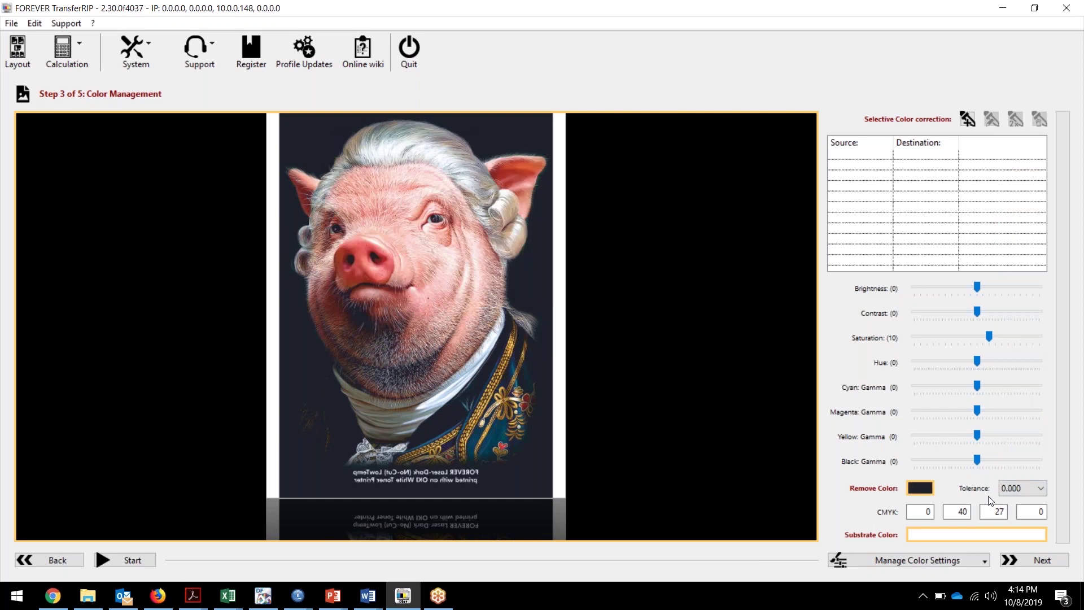
# Try a Remove Color tolerance of 9.000 on the pig portrait, and return it to 0.000.
pyautogui.click(1032, 488)
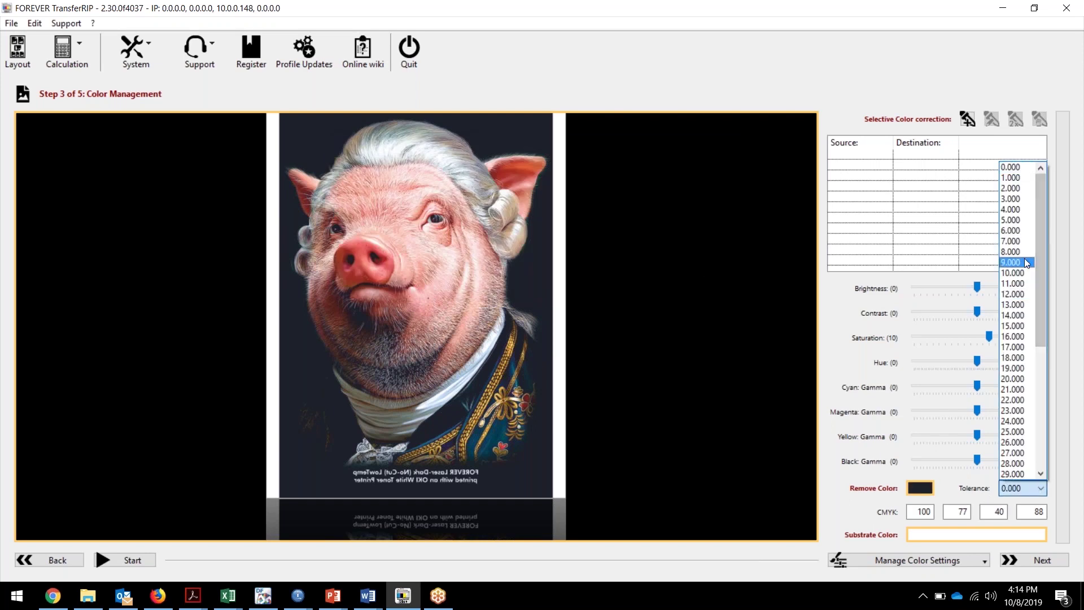
pyautogui.click(1024, 260)
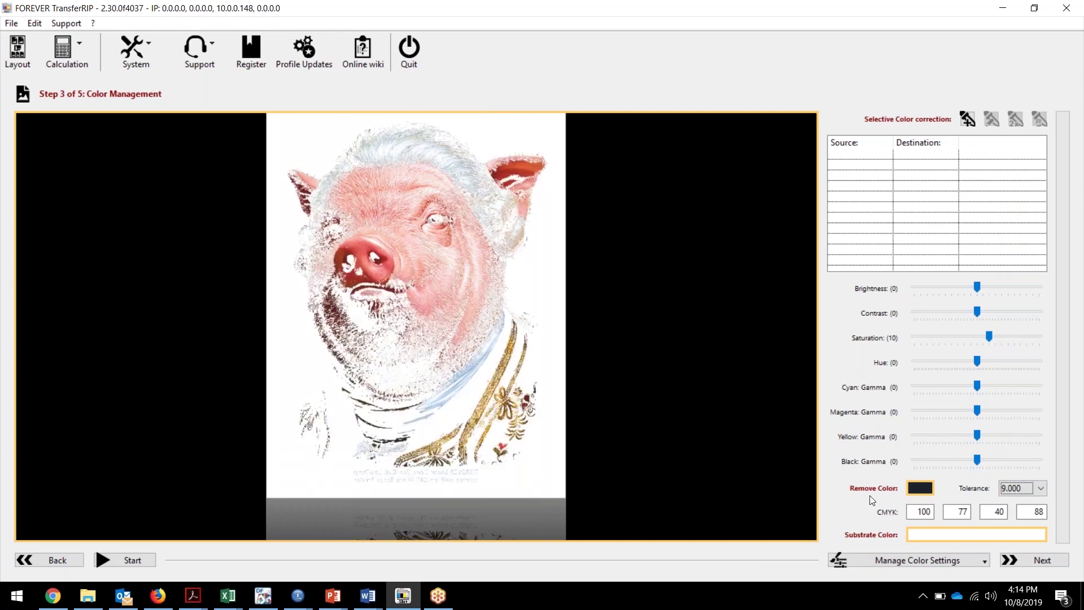
pyautogui.click(1038, 489)
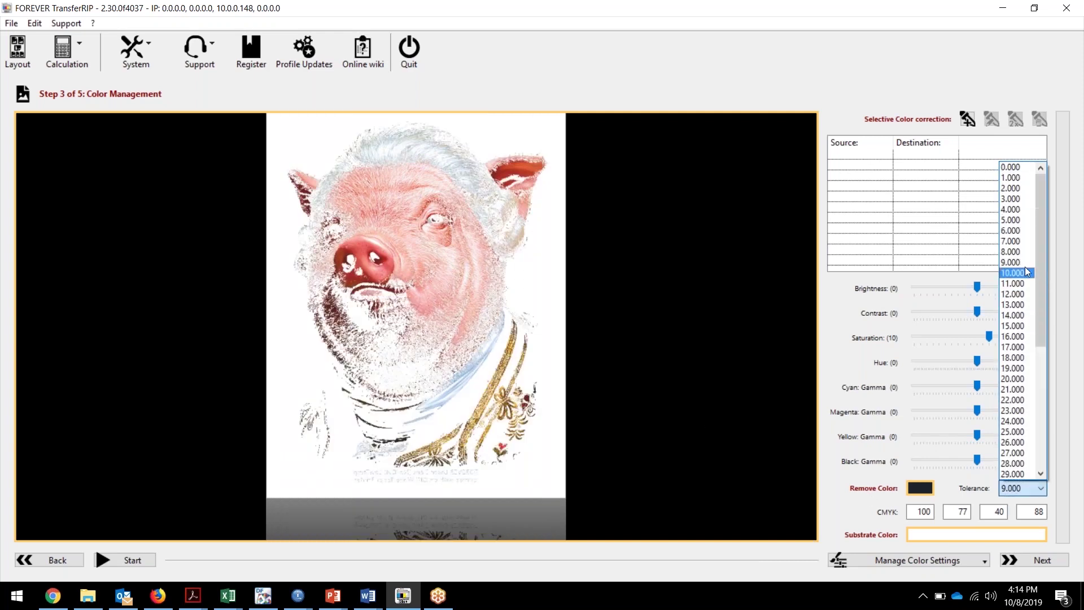
pyautogui.click(1011, 172)
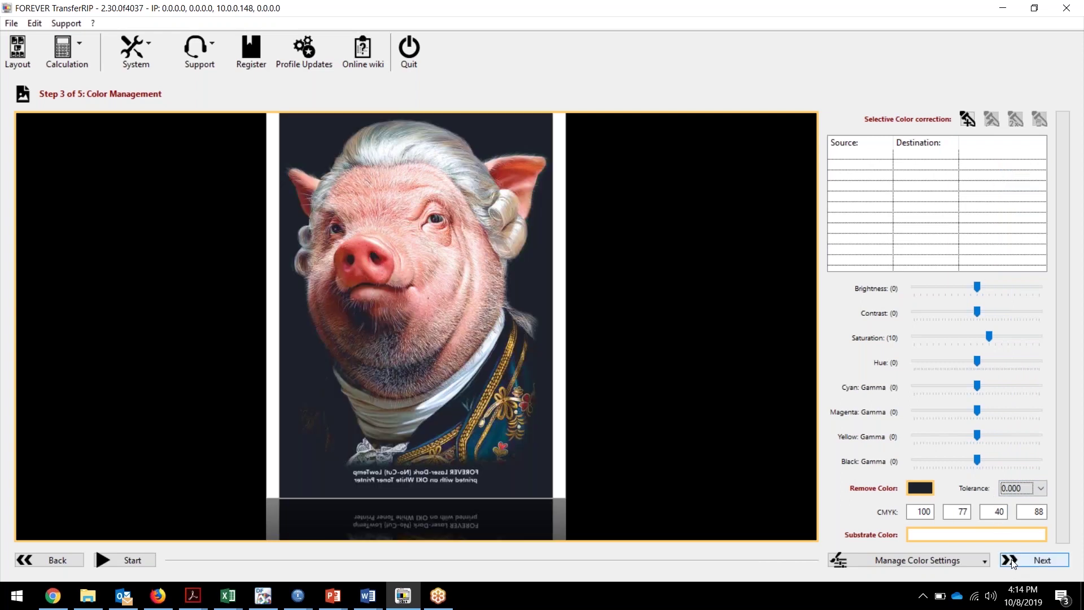
# Proceed to the portrait's print settings and set the dark media mask screening with shadow tolerance 100 (Remove less dark Colors).
pyautogui.click(1012, 560)
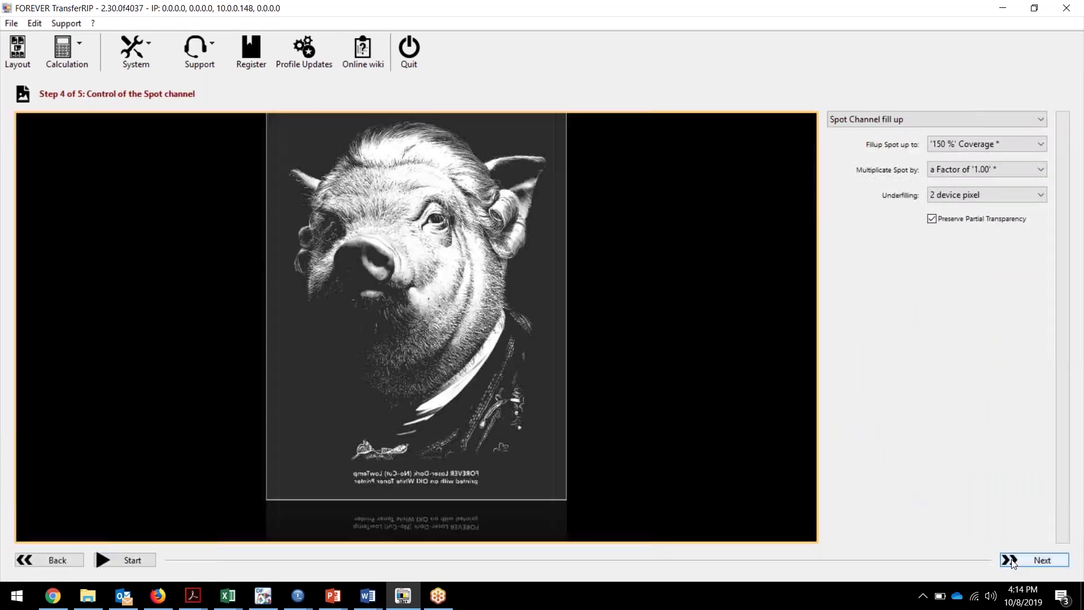
pyautogui.click(1012, 560)
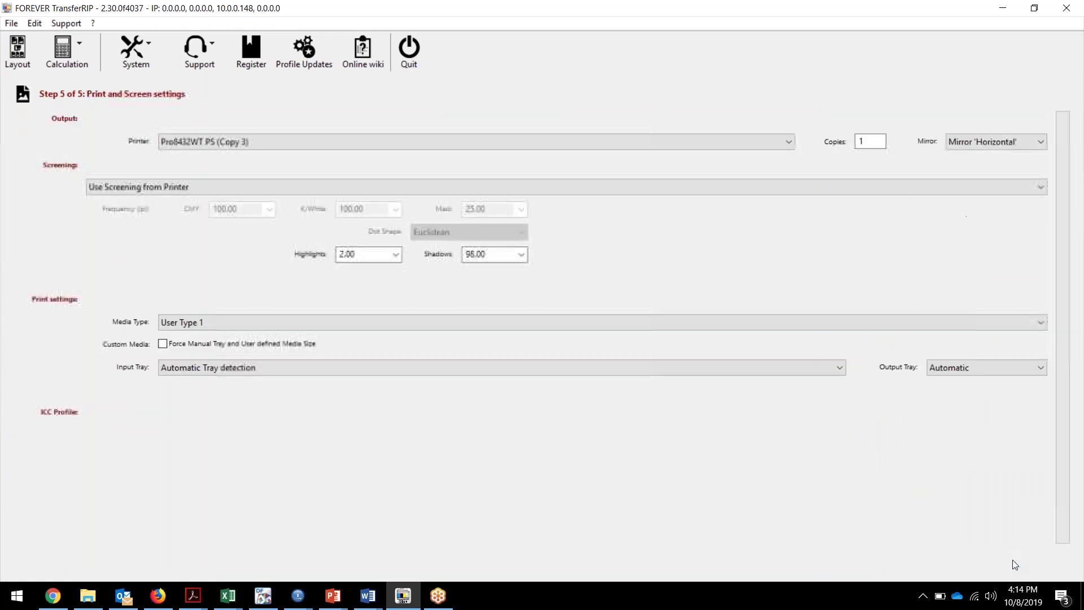
pyautogui.click(124, 184)
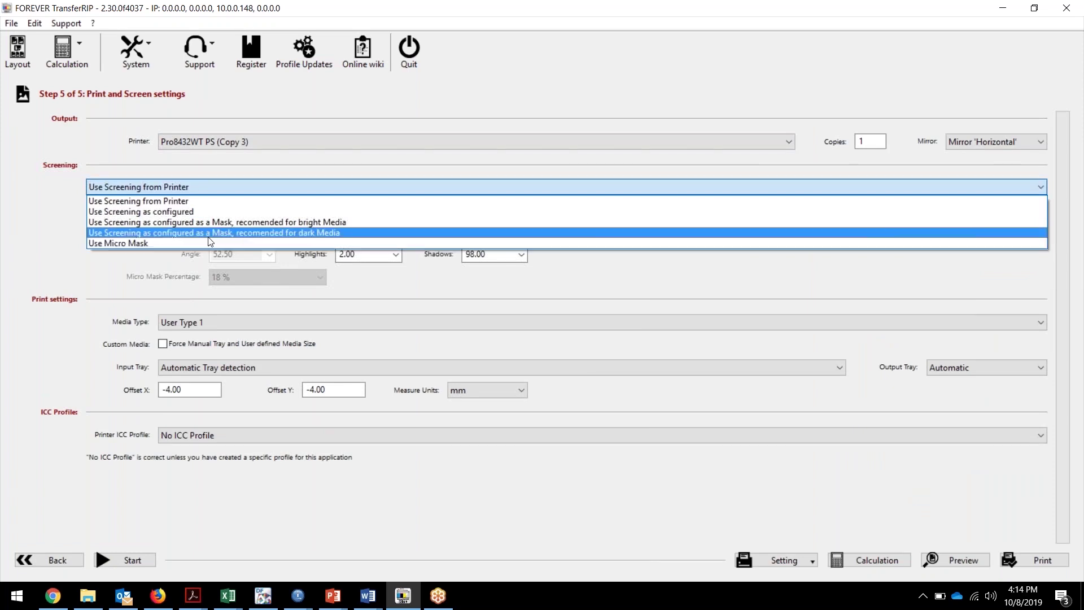
pyautogui.click(315, 232)
pyautogui.click(296, 232)
pyautogui.scroll(-3, 296, 275)
pyautogui.scroll(10, 296, 274)
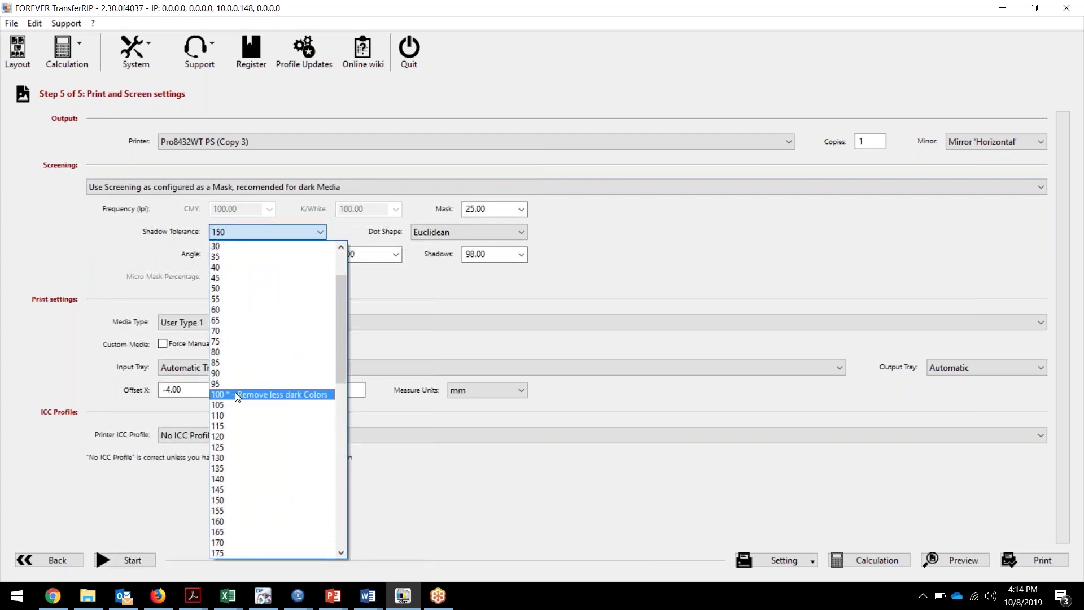
pyautogui.click(236, 395)
# Examine the pig portrait in color management again and return to its print and screen settings.
pyautogui.click(49, 557)
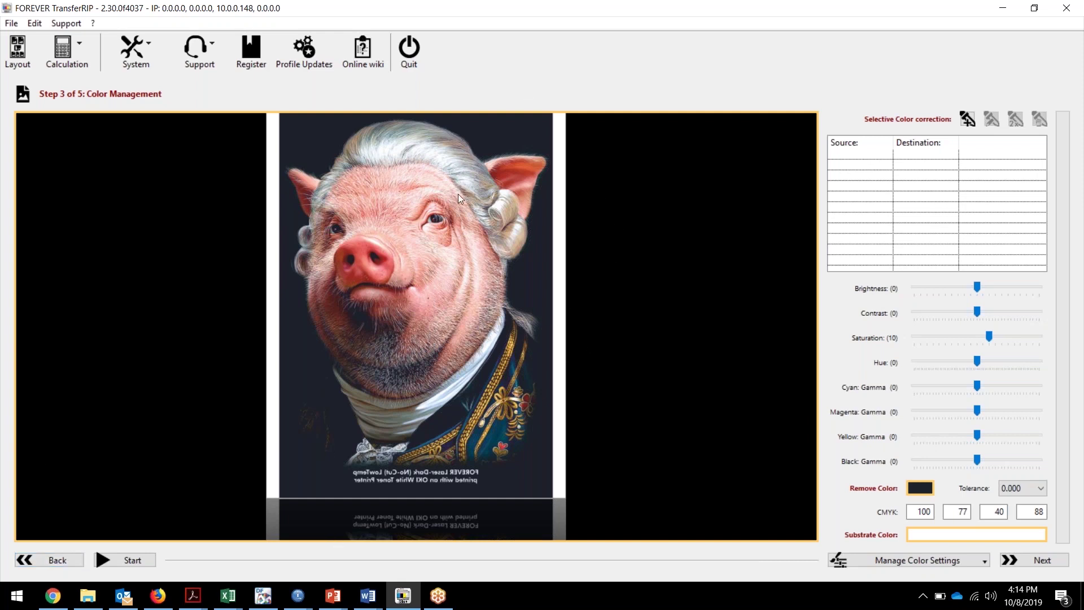
pyautogui.click(1022, 561)
pyautogui.click(1021, 560)
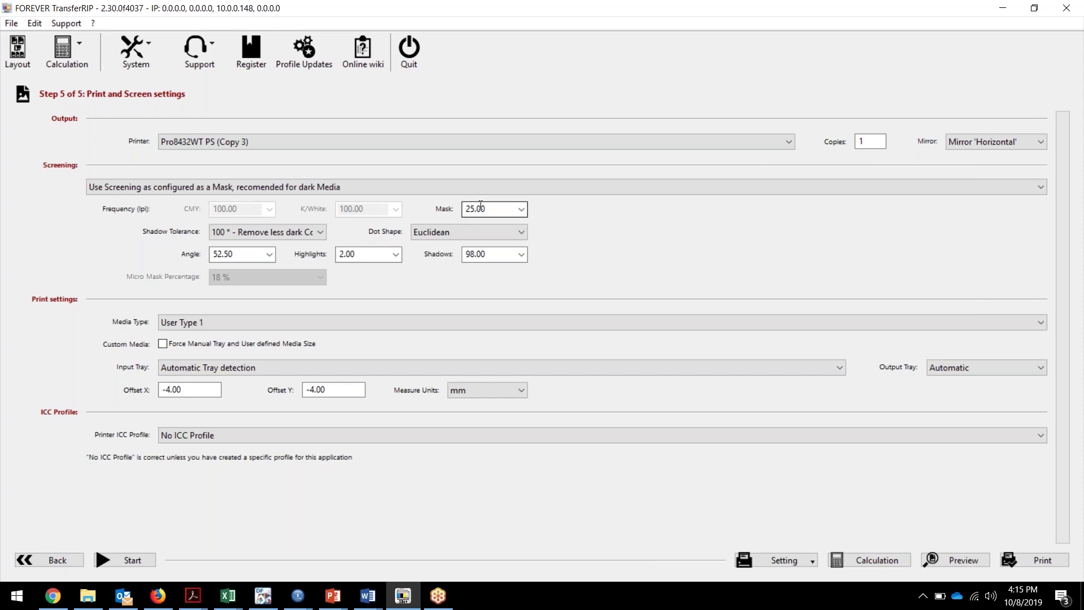
# Review the mask frequency options and keep 25.00 lpi.
pyautogui.click(522, 209)
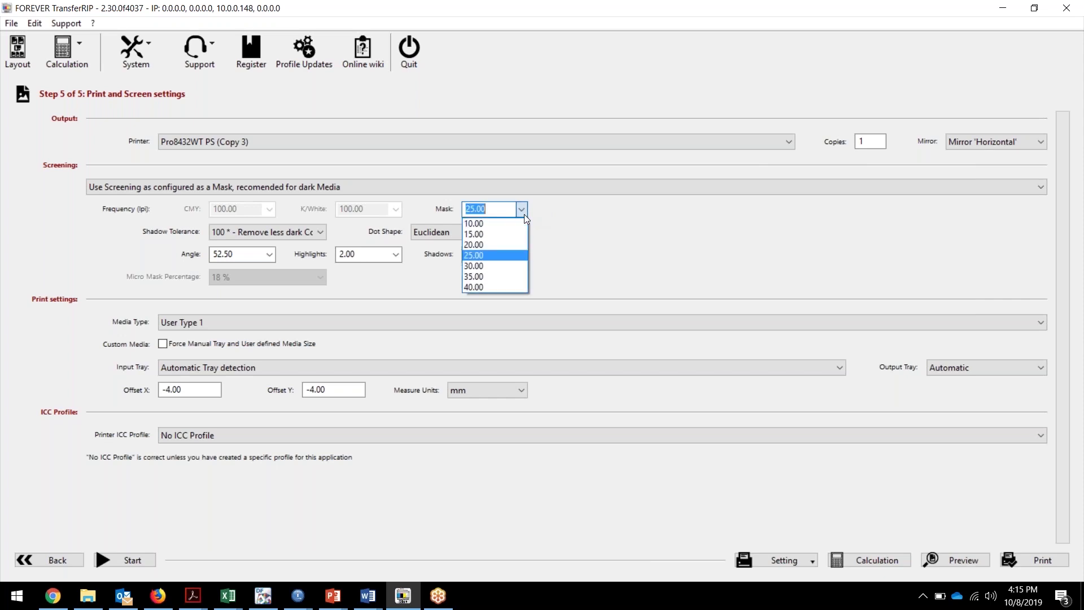
pyautogui.click(499, 256)
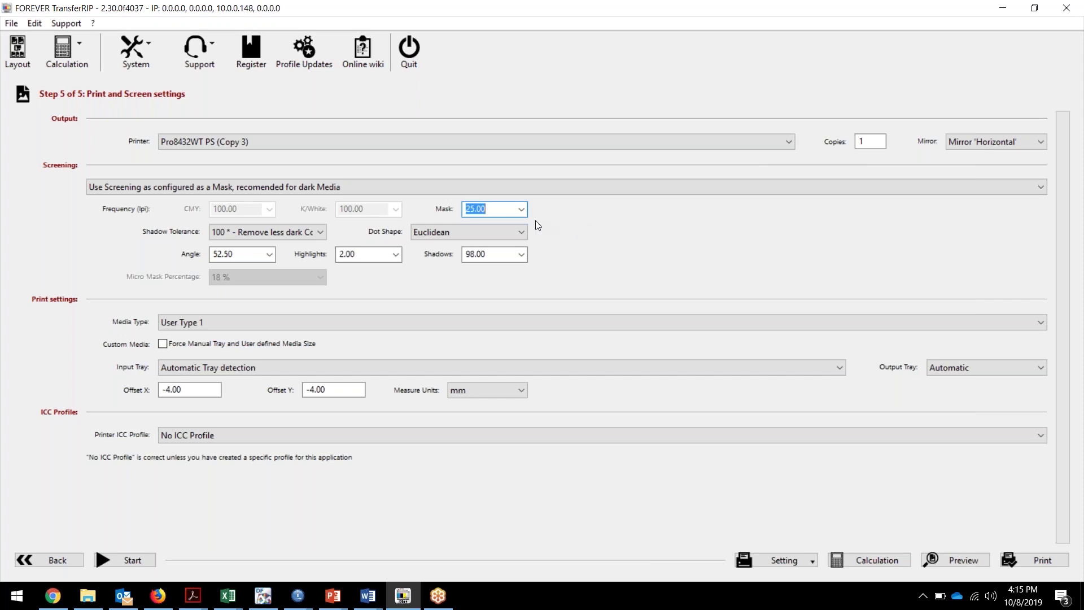
pyautogui.click(522, 210)
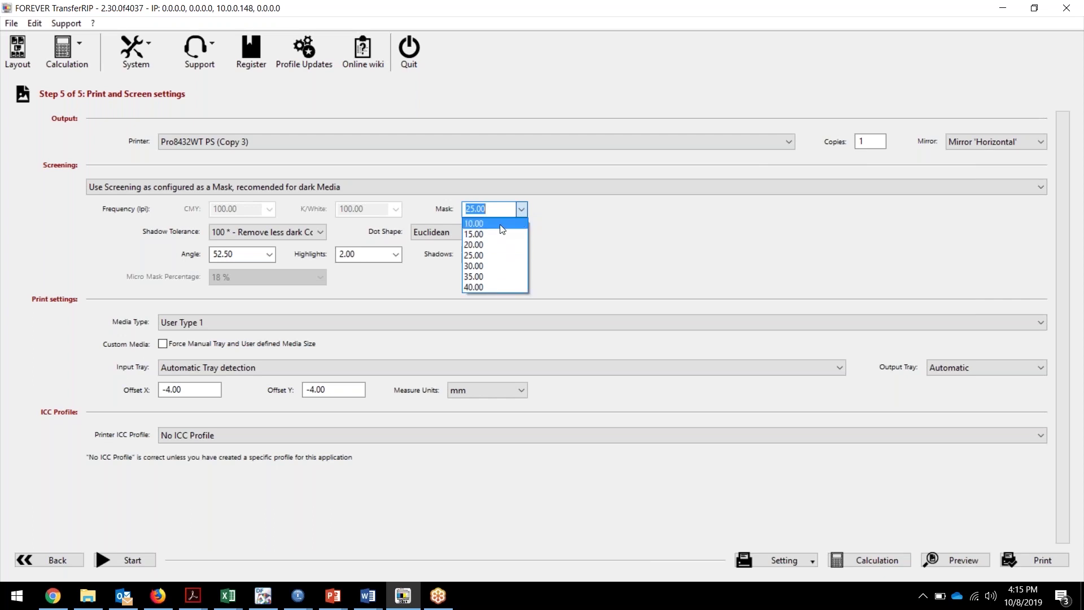
pyautogui.click(504, 252)
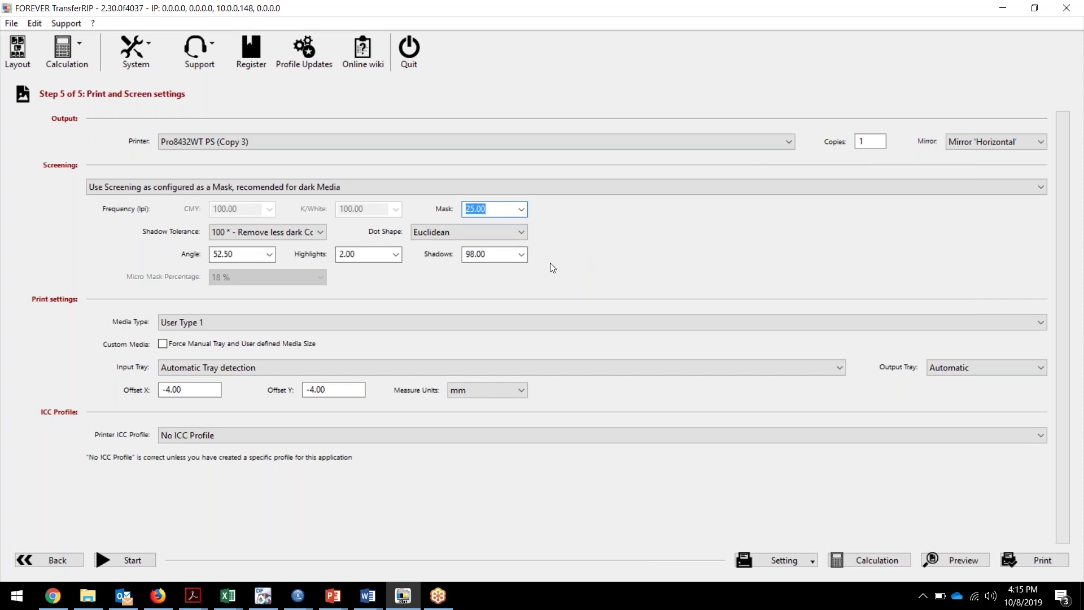
# Review the available dot shapes, dismiss the e-mail notification, and keep the Euclidean shape.
pyautogui.click(454, 231)
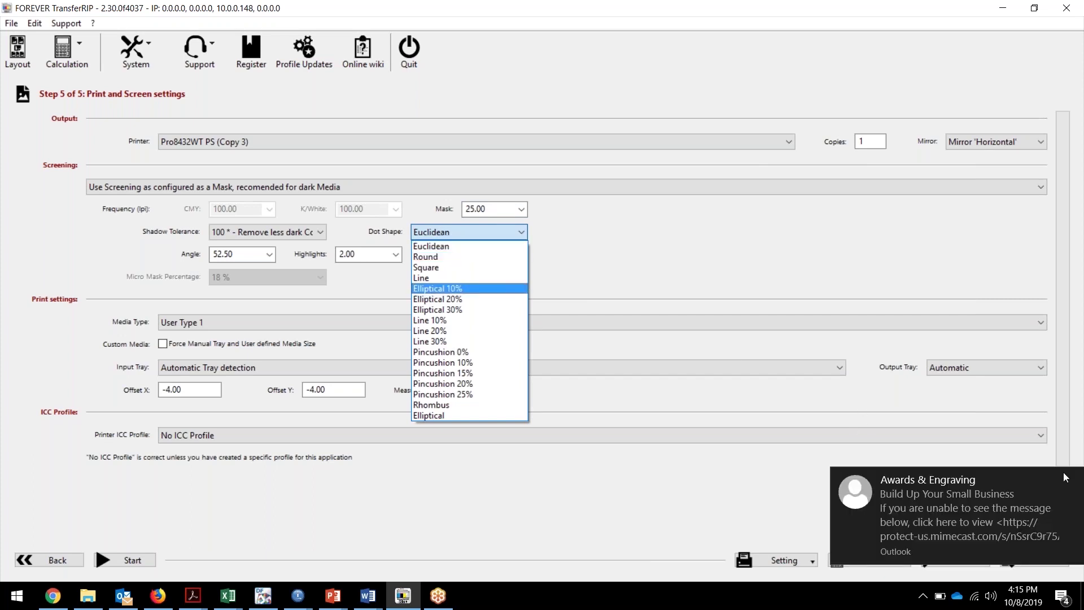
pyautogui.click(1075, 485)
pyautogui.click(1074, 484)
pyautogui.click(500, 234)
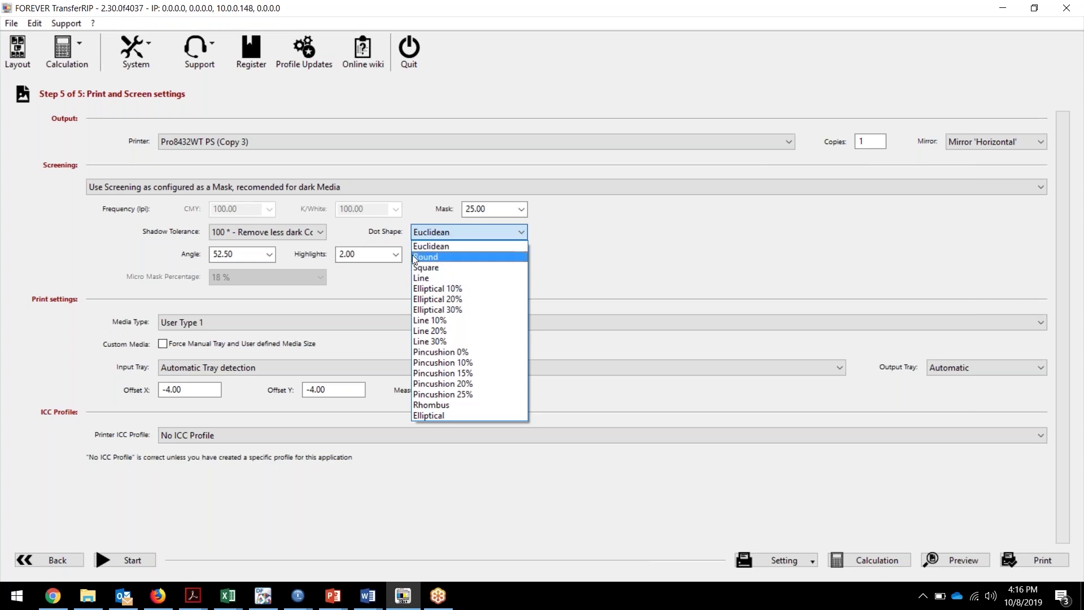
pyautogui.click(437, 247)
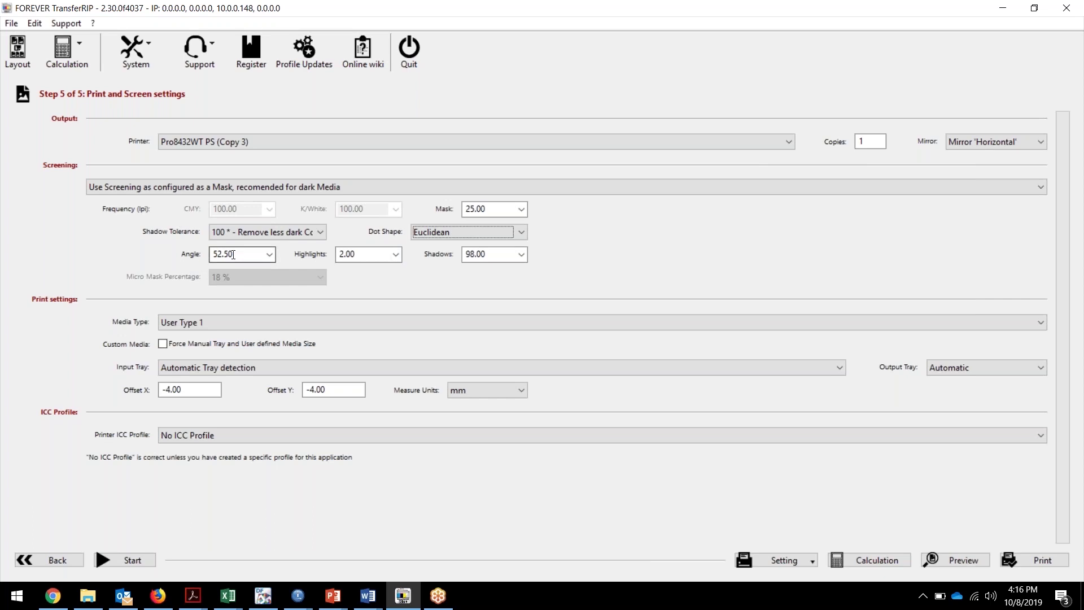
# Try the mask screening with angle 0.00, dot shape Line, and angle 82.50.
pyautogui.click(270, 255)
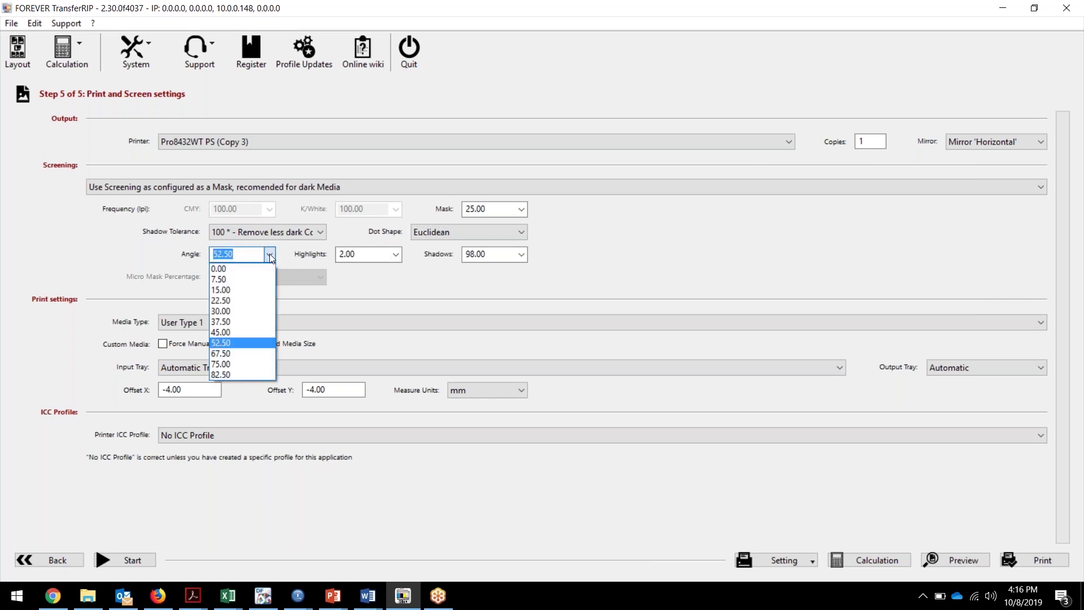
pyautogui.click(228, 271)
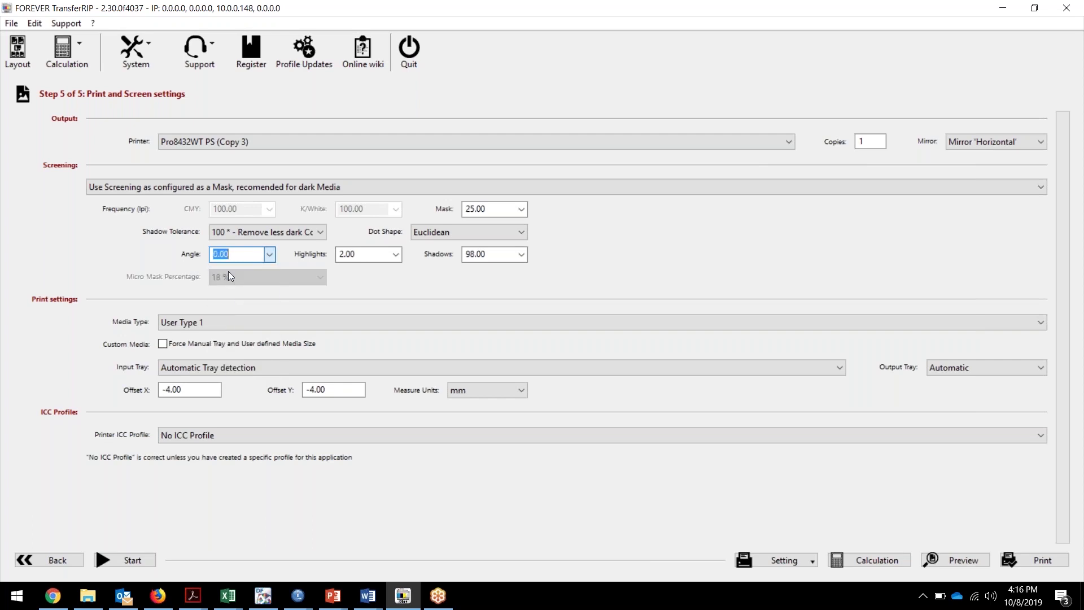
pyautogui.click(480, 232)
pyautogui.click(435, 279)
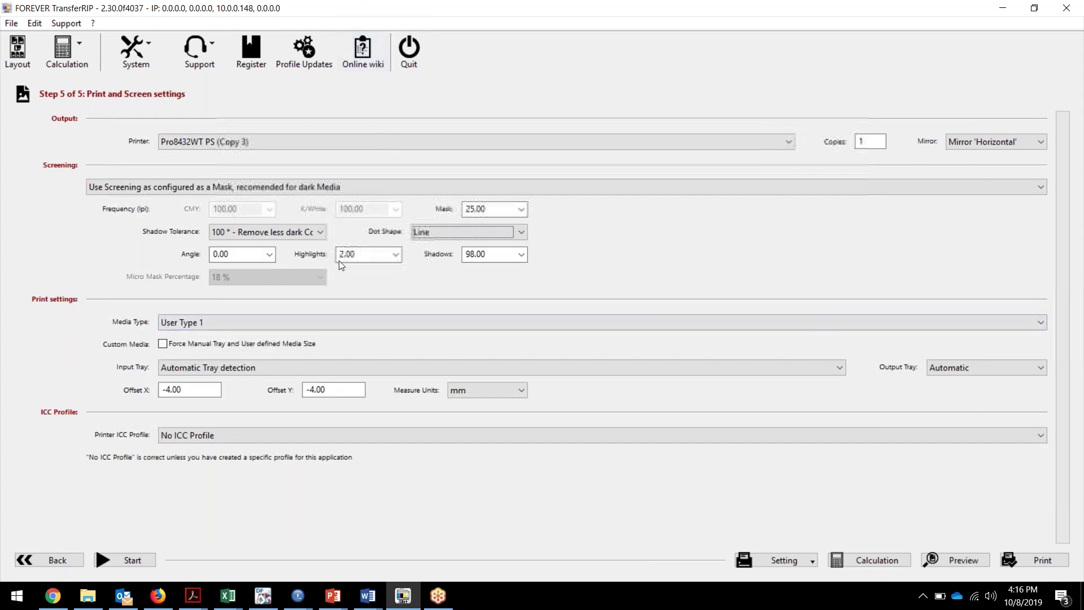
pyautogui.click(269, 256)
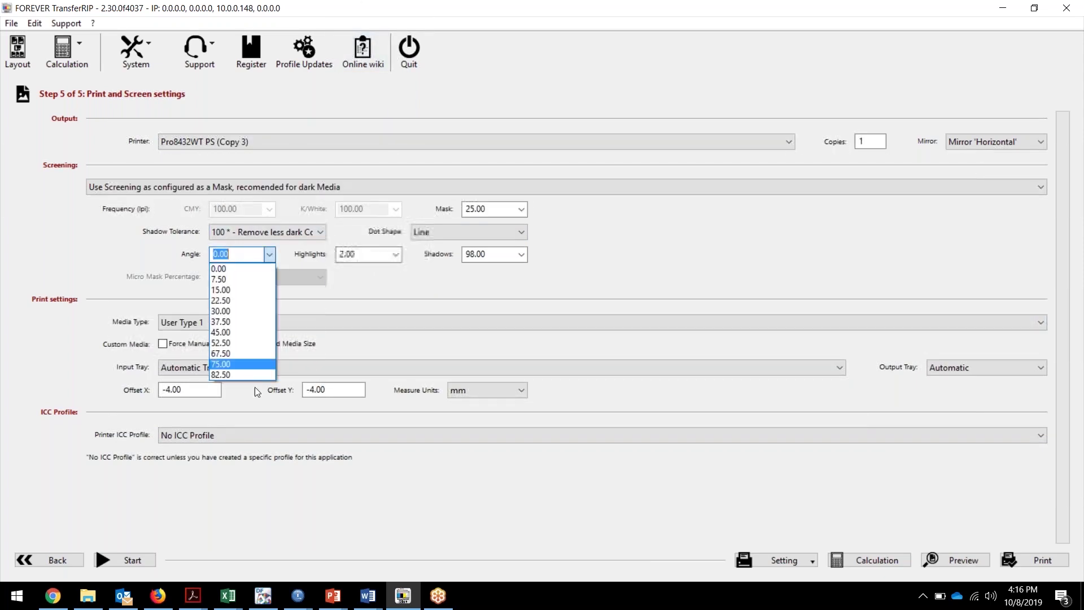
pyautogui.click(234, 376)
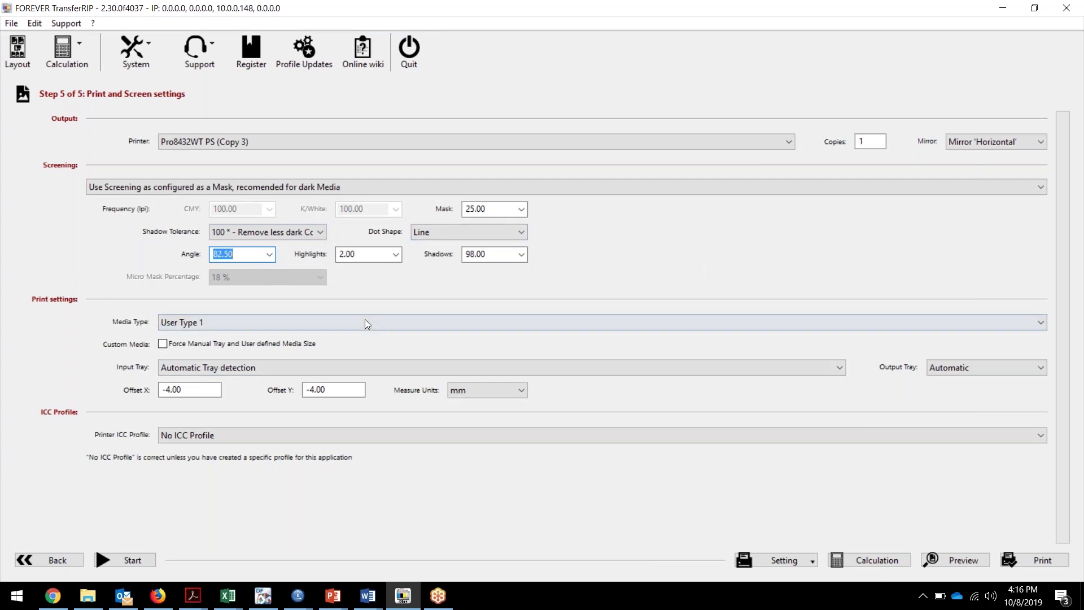
# Restore the mask screening angle to 52.50 and the dot shape to Euclidean.
pyautogui.click(269, 254)
pyautogui.click(246, 338)
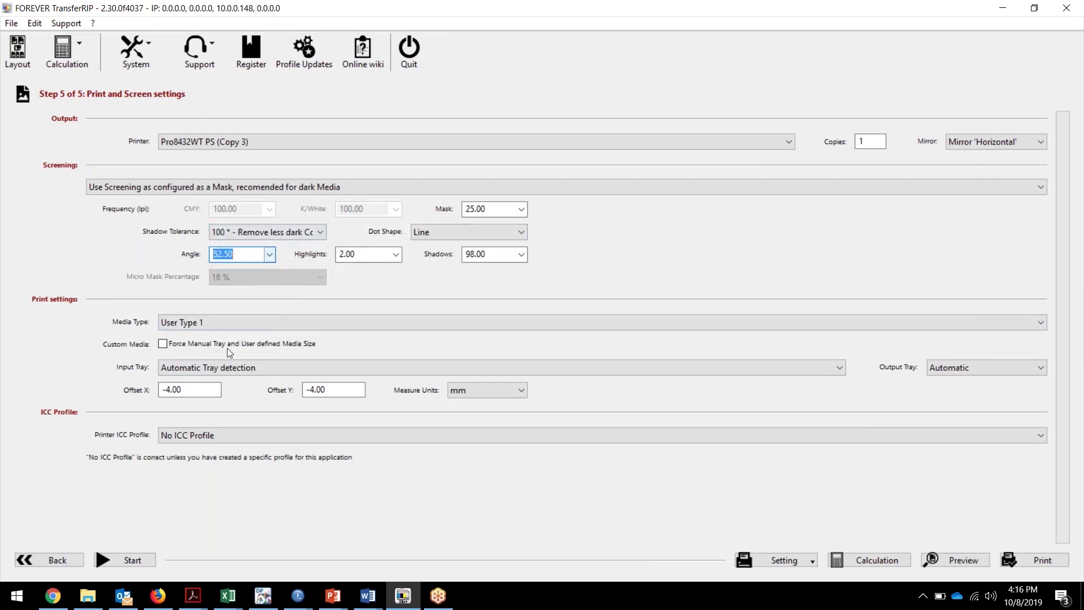
pyautogui.click(523, 234)
pyautogui.click(451, 244)
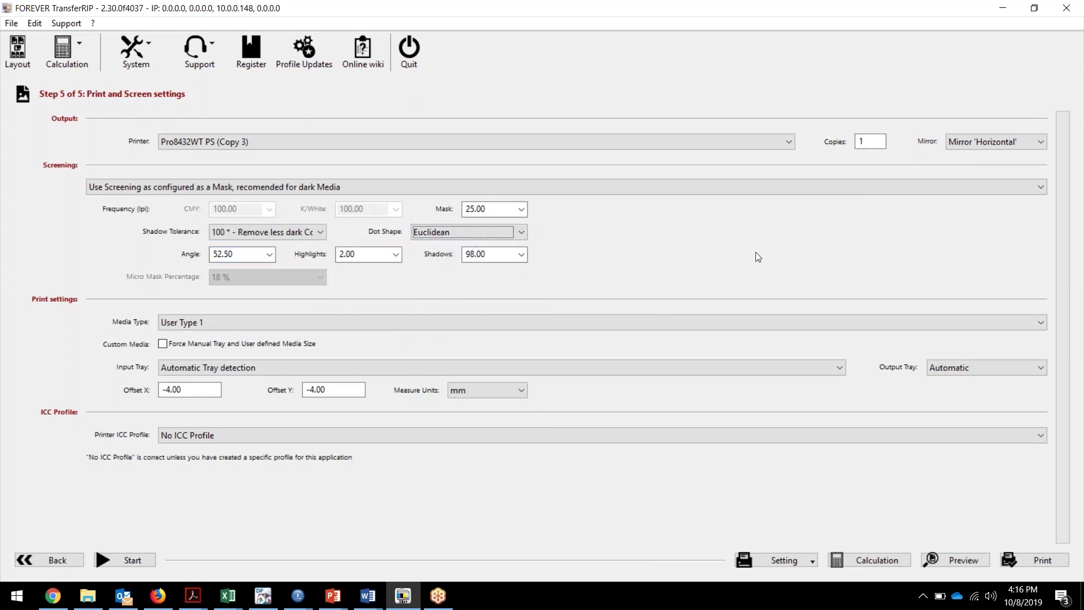
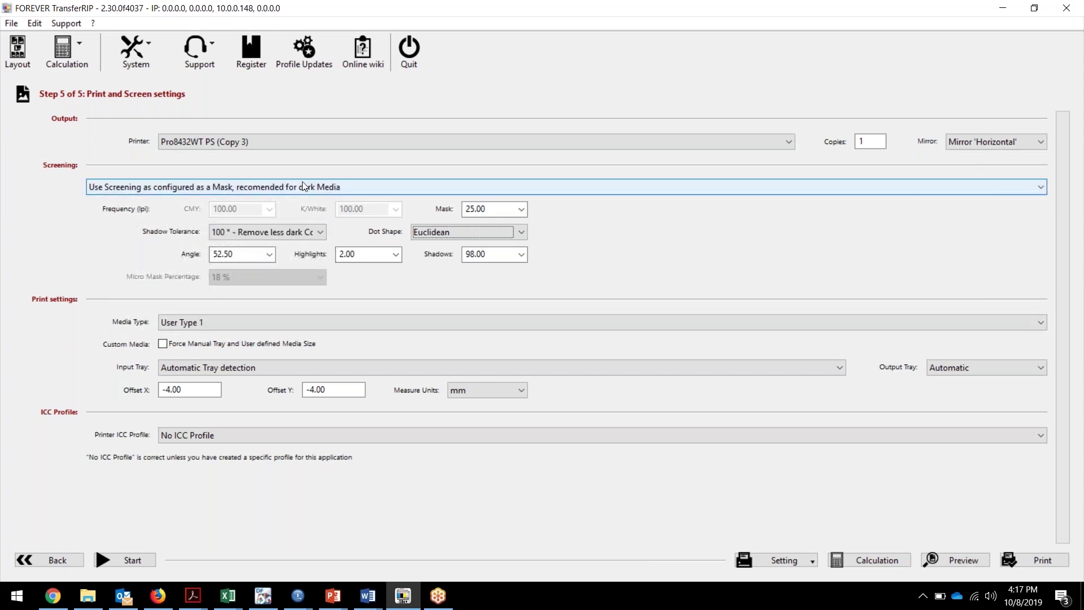
# Look at the pig portrait's color management page once more and return to the print and screen settings.
pyautogui.click(52, 560)
pyautogui.click(52, 560)
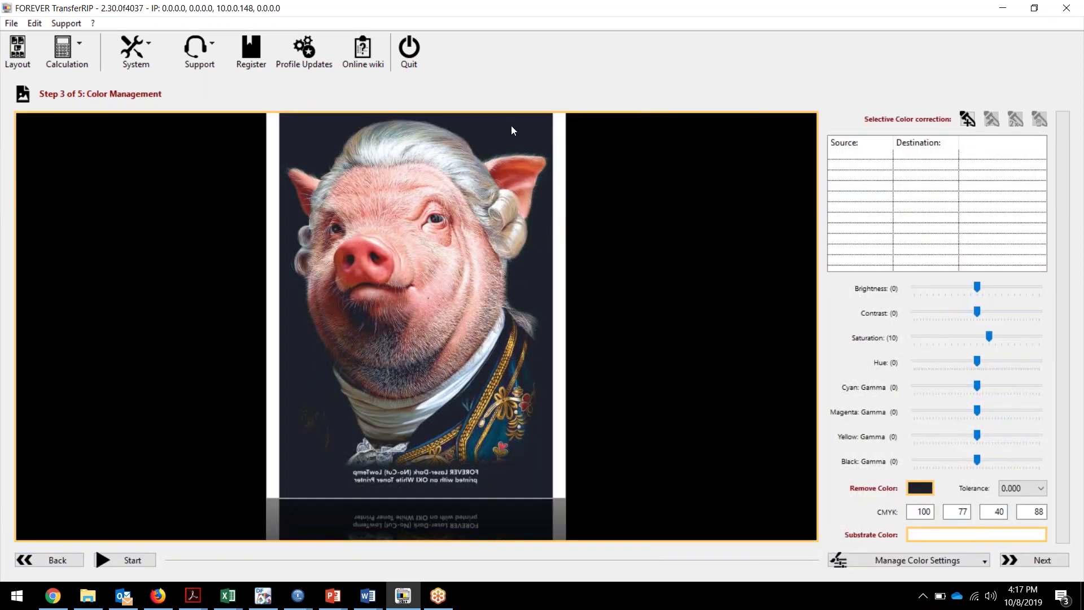
pyautogui.click(1037, 559)
pyautogui.click(1036, 559)
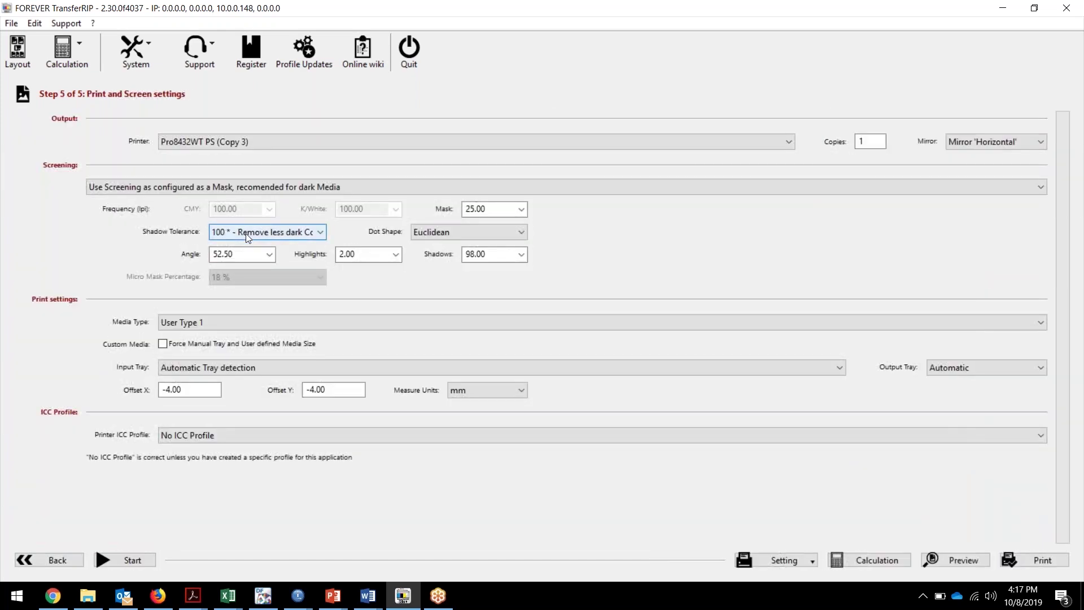
# Open the Dark Media 100 sample photo from the RIP Training folder, examine its dot pattern up close, and close it.
pyautogui.click(87, 596)
pyautogui.doubleClick(361, 107)
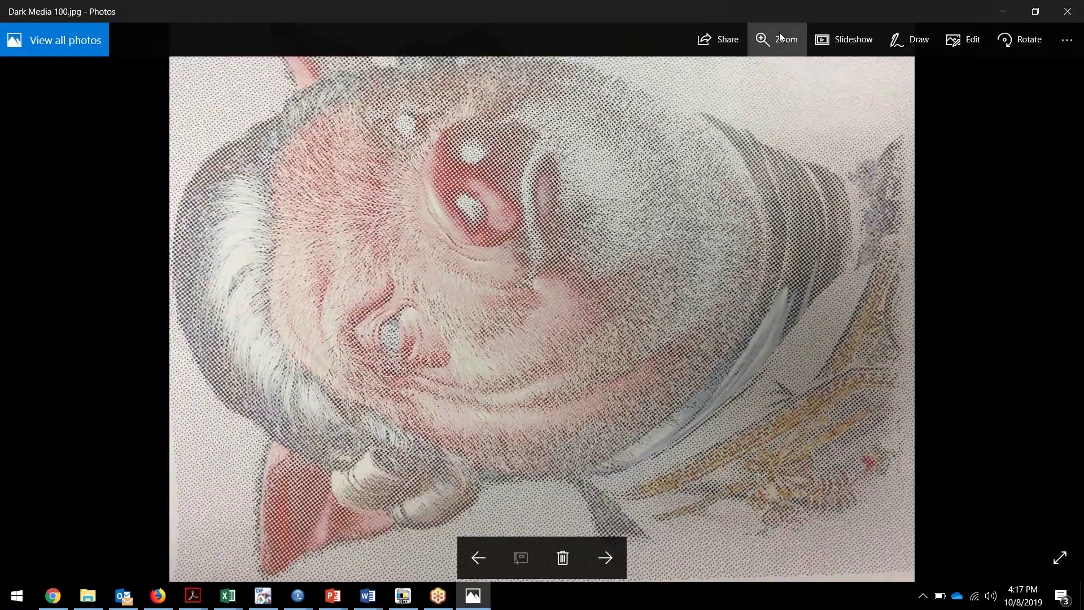
pyautogui.click(781, 38)
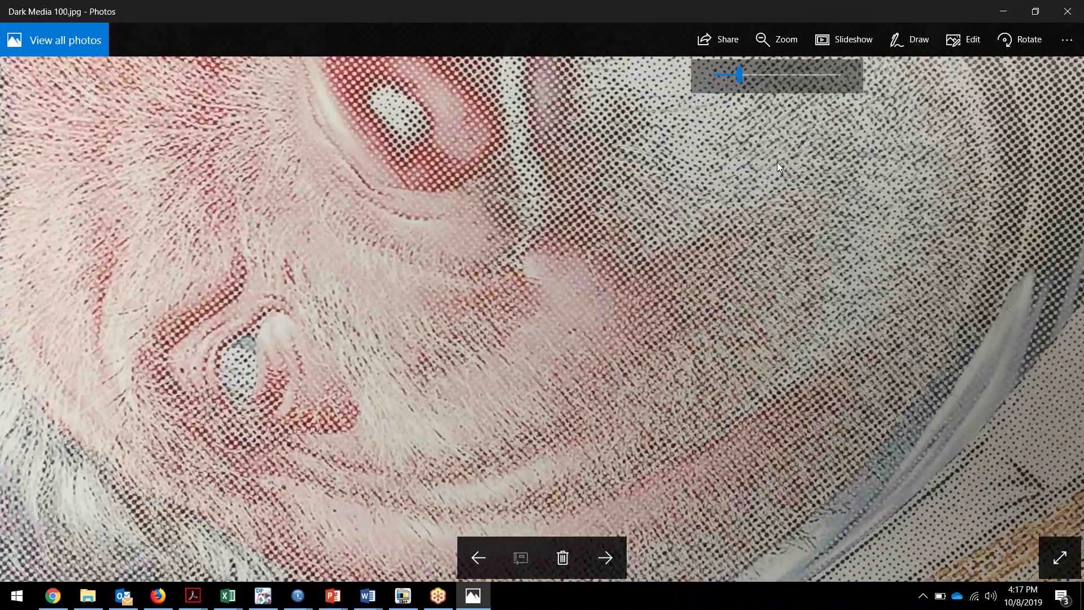
pyautogui.scroll(2, 763, 188)
pyautogui.moveTo(667, 223); pyautogui.dragTo(1073, 185)
pyautogui.moveTo(324, 222); pyautogui.dragTo(331, 189)
pyautogui.moveTo(250, 541); pyautogui.dragTo(334, 34)
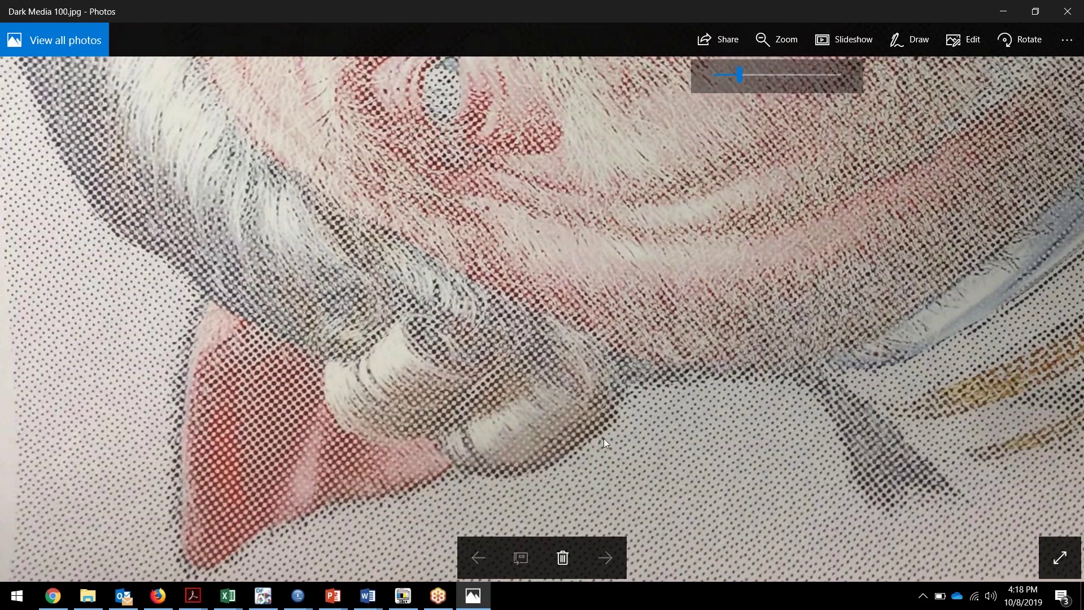
pyautogui.click(1069, 10)
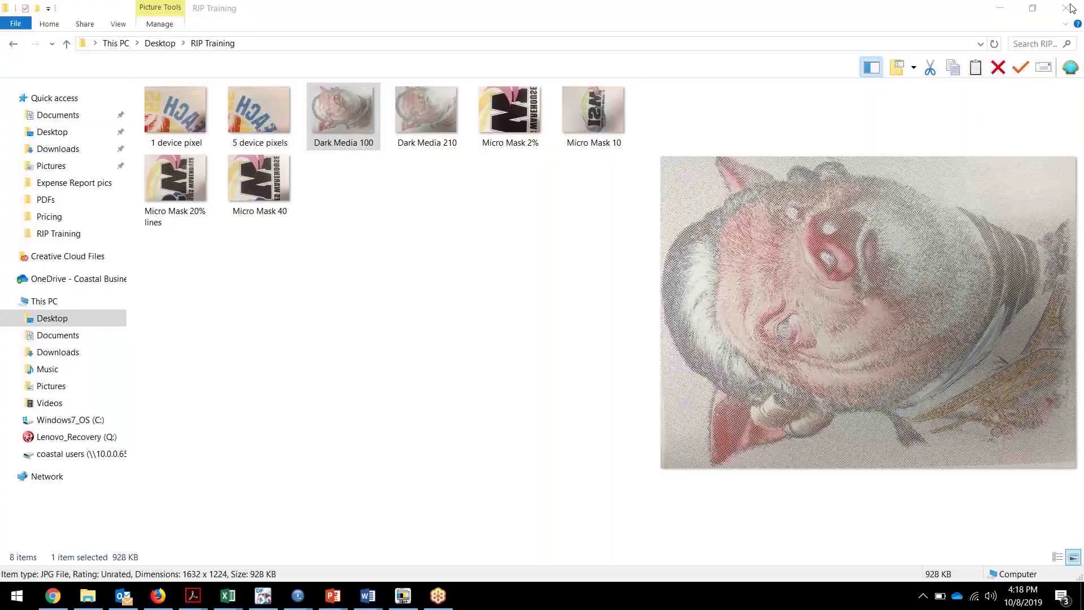
pyautogui.click(999, 8)
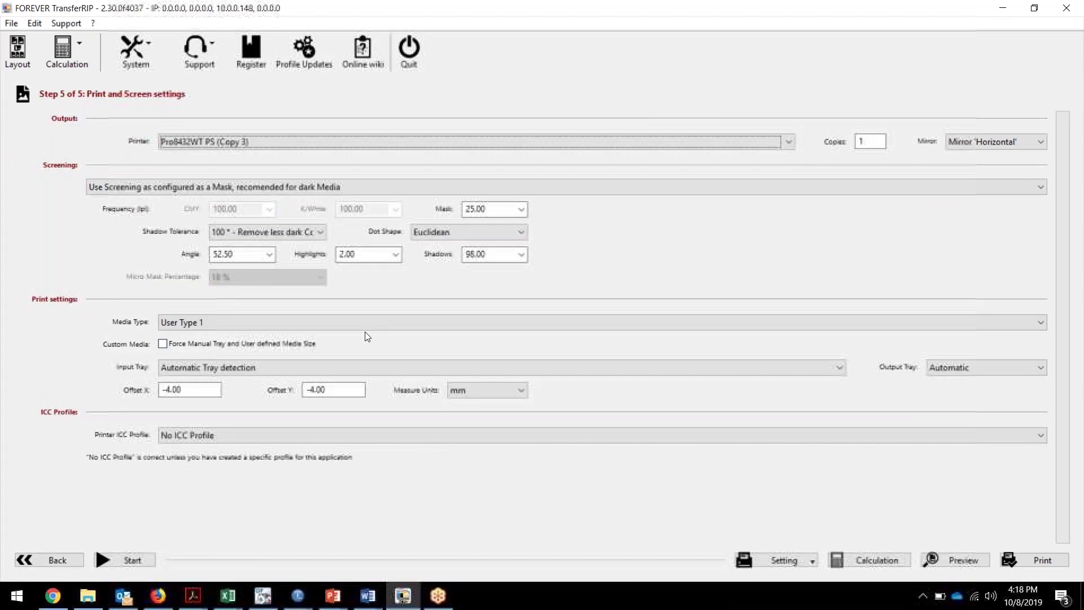
# Set the shadow tolerance to 180 and change it to 210.
pyautogui.click(269, 232)
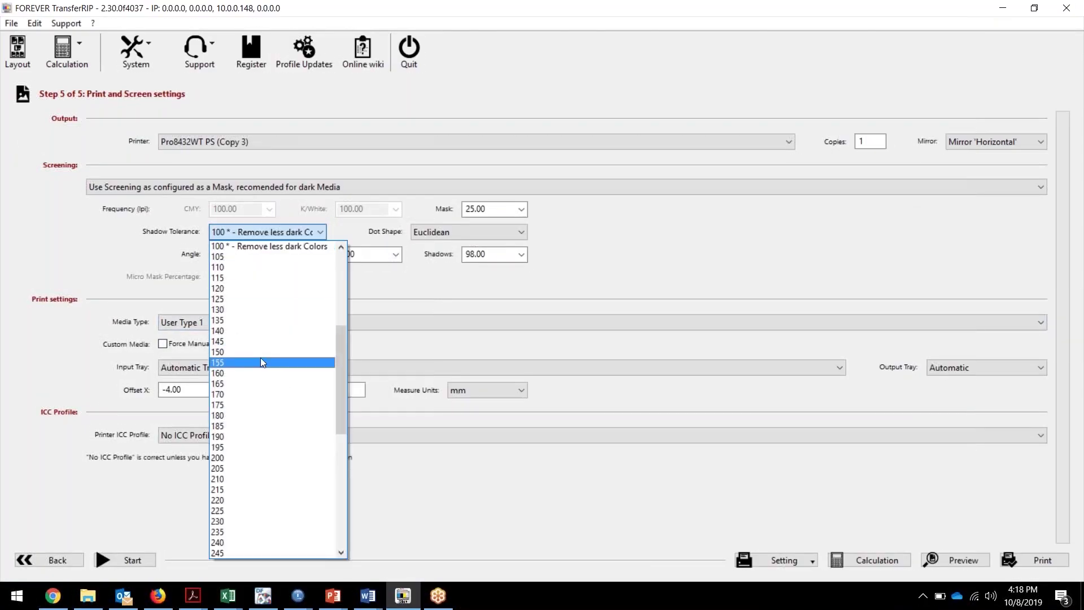
pyautogui.click(255, 416)
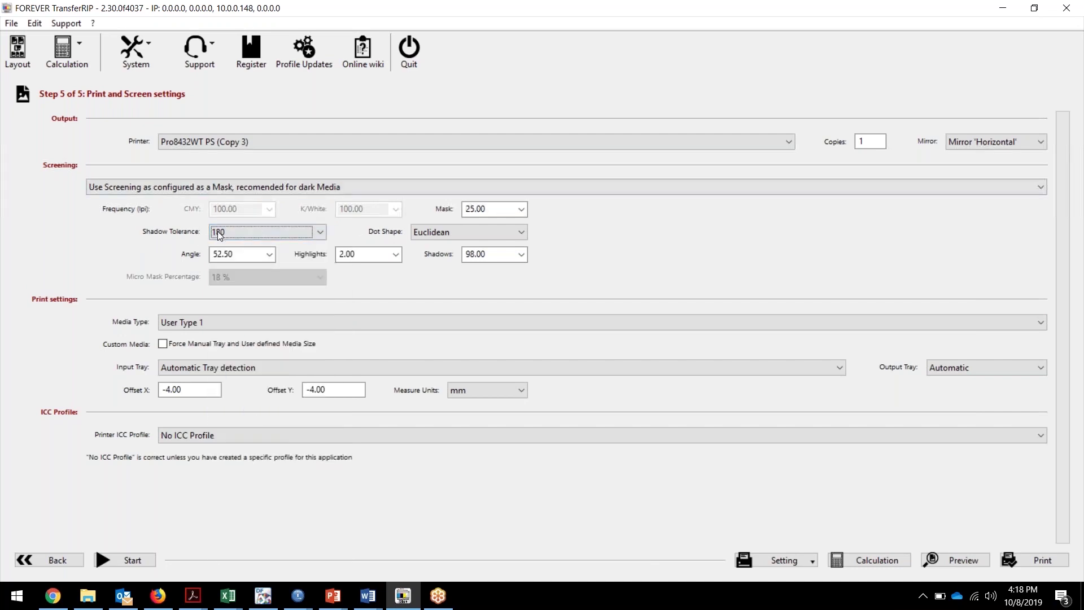
pyautogui.click(272, 235)
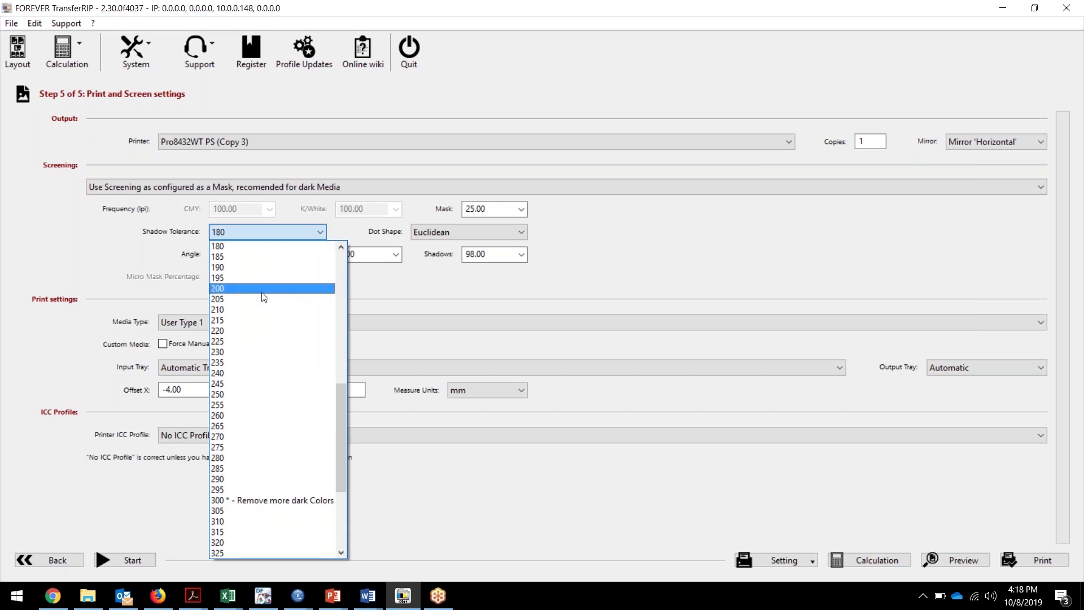
pyautogui.click(255, 309)
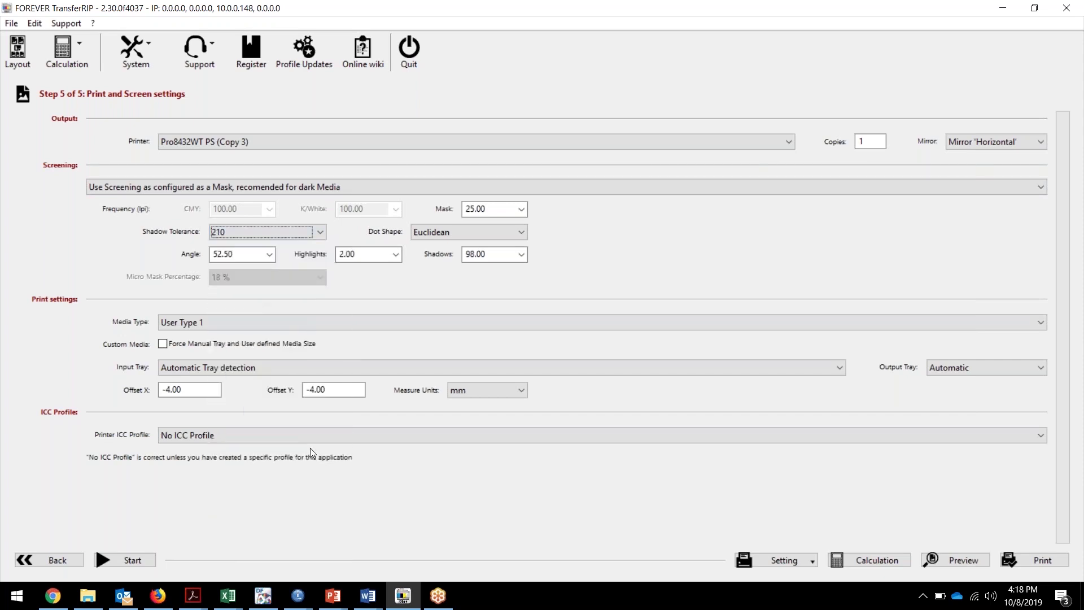
# Open the Dark Media 210 sample photo, examine the removed shadows and dot pattern up close, and close it.
pyautogui.click(88, 595)
pyautogui.doubleClick(428, 113)
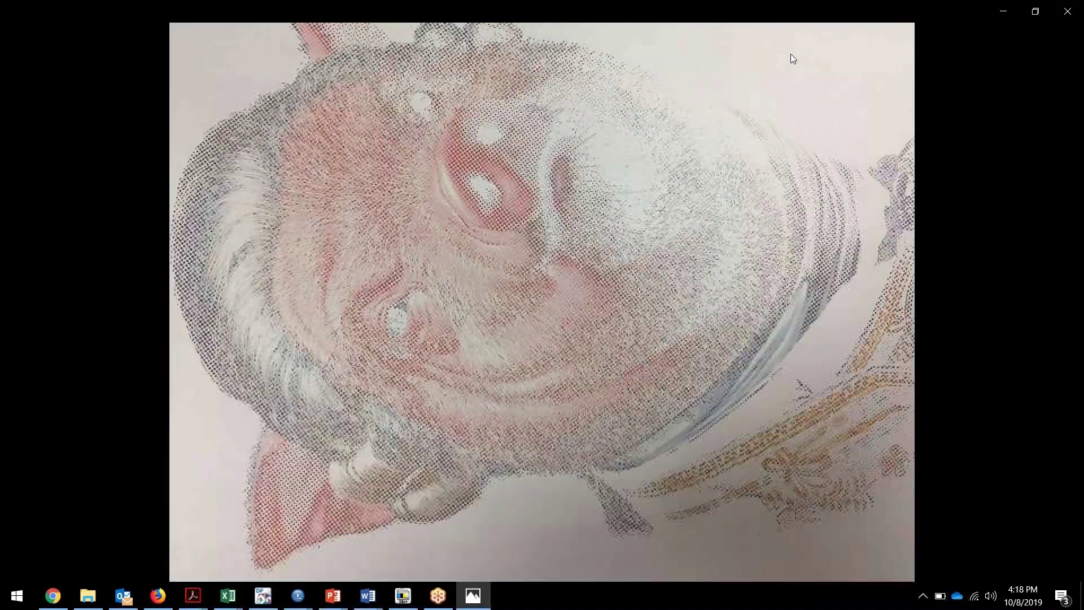
pyautogui.click(770, 40)
pyautogui.moveTo(291, 398); pyautogui.dragTo(243, 230)
pyautogui.moveTo(704, 452); pyautogui.dragTo(410, 471)
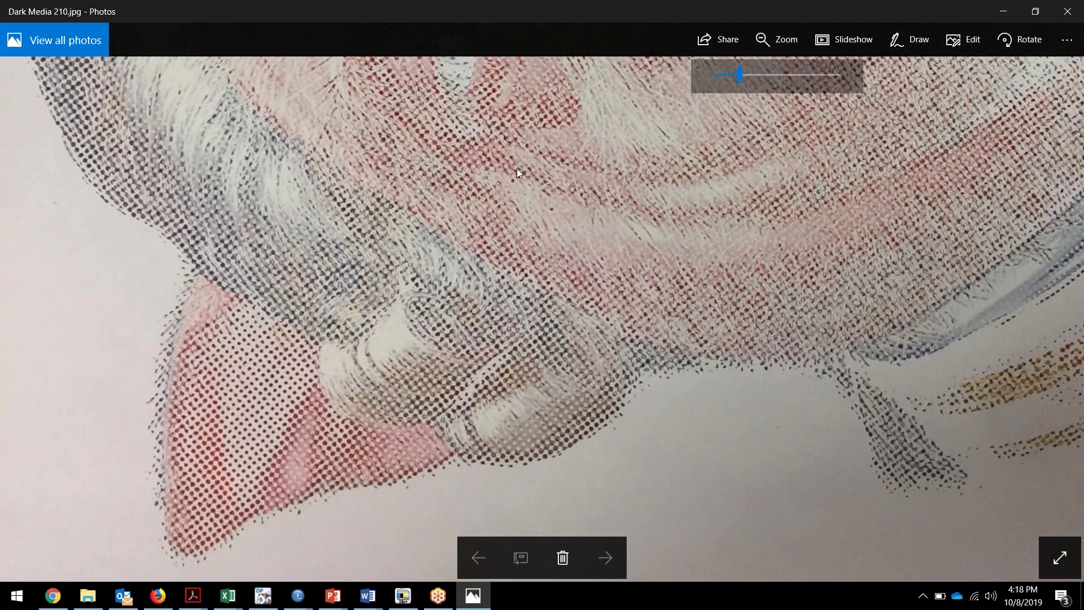
pyautogui.moveTo(517, 168); pyautogui.dragTo(474, 411)
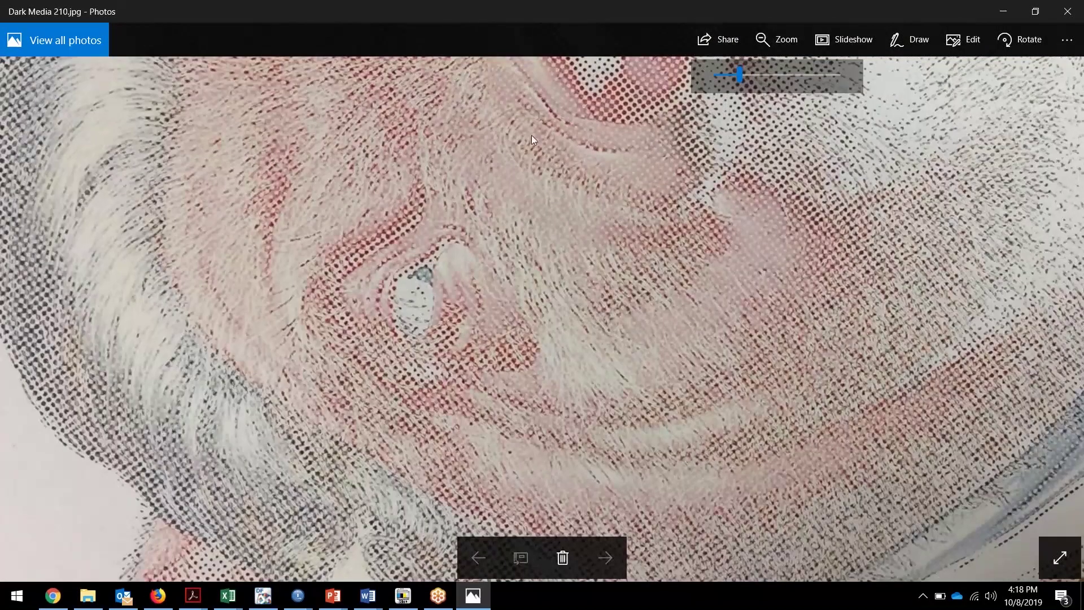
pyautogui.moveTo(512, 188); pyautogui.dragTo(454, 399)
pyautogui.moveTo(542, 156); pyautogui.dragTo(648, 251)
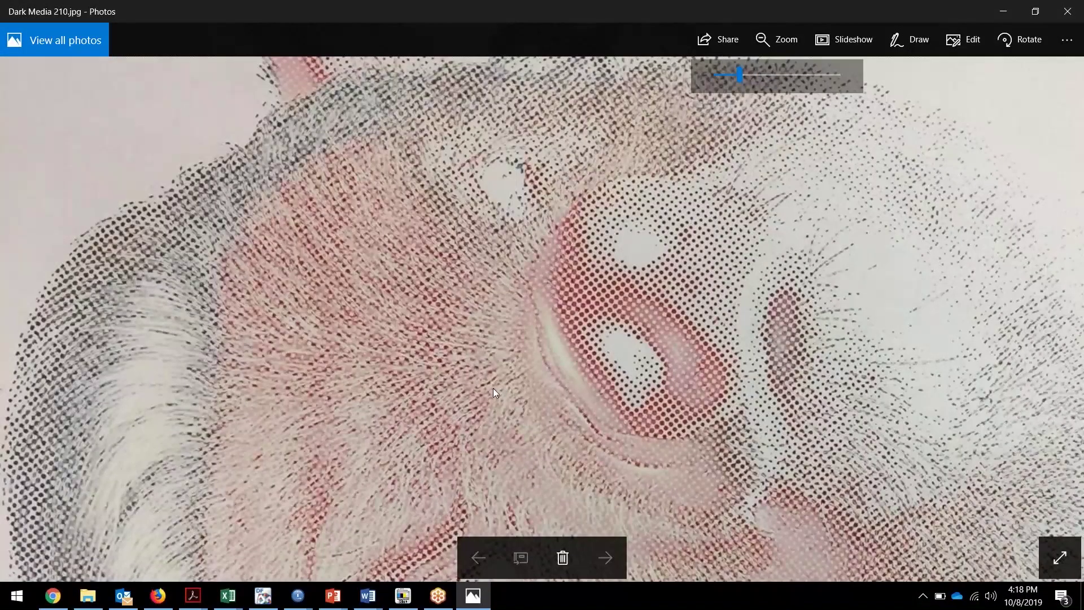
pyautogui.moveTo(493, 388); pyautogui.dragTo(470, 221)
pyautogui.moveTo(537, 388); pyautogui.dragTo(502, 218)
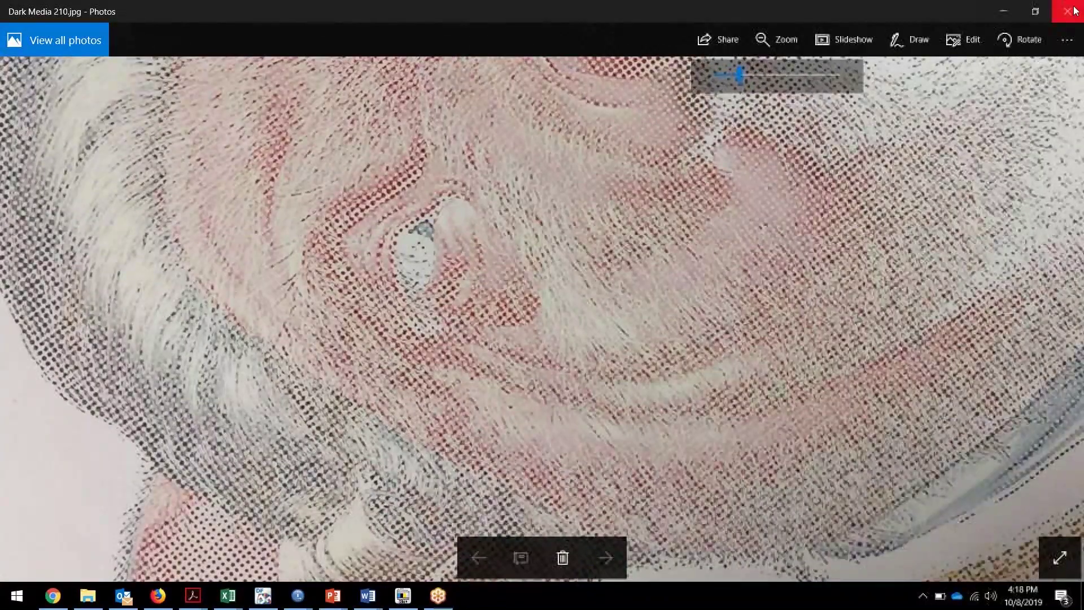
pyautogui.click(1068, 10)
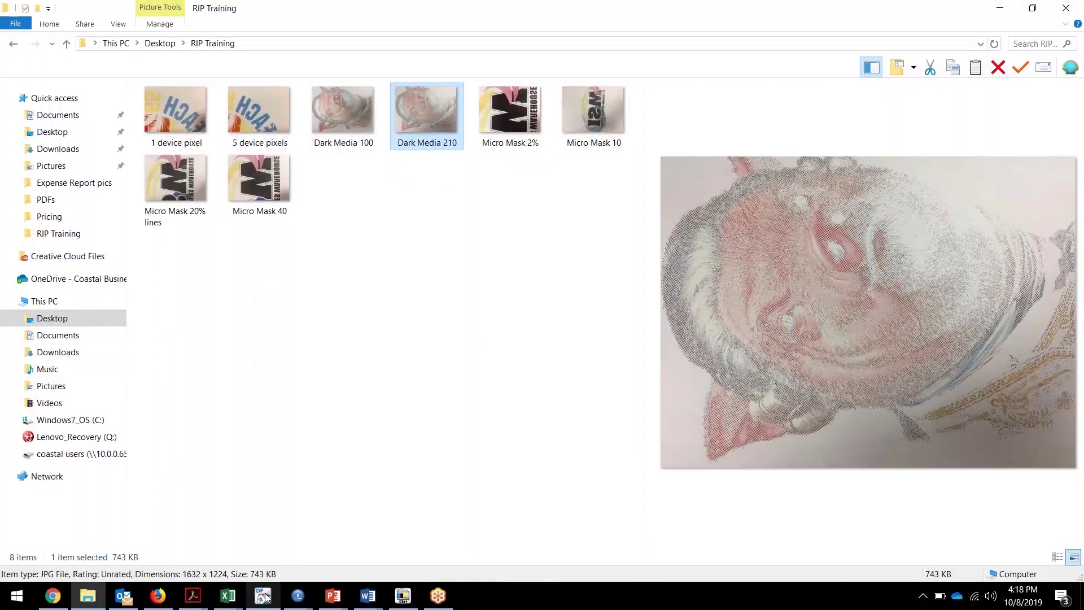
# Switch back to TransferRIP and set the shadow tolerance to 400.
pyautogui.click(403, 595)
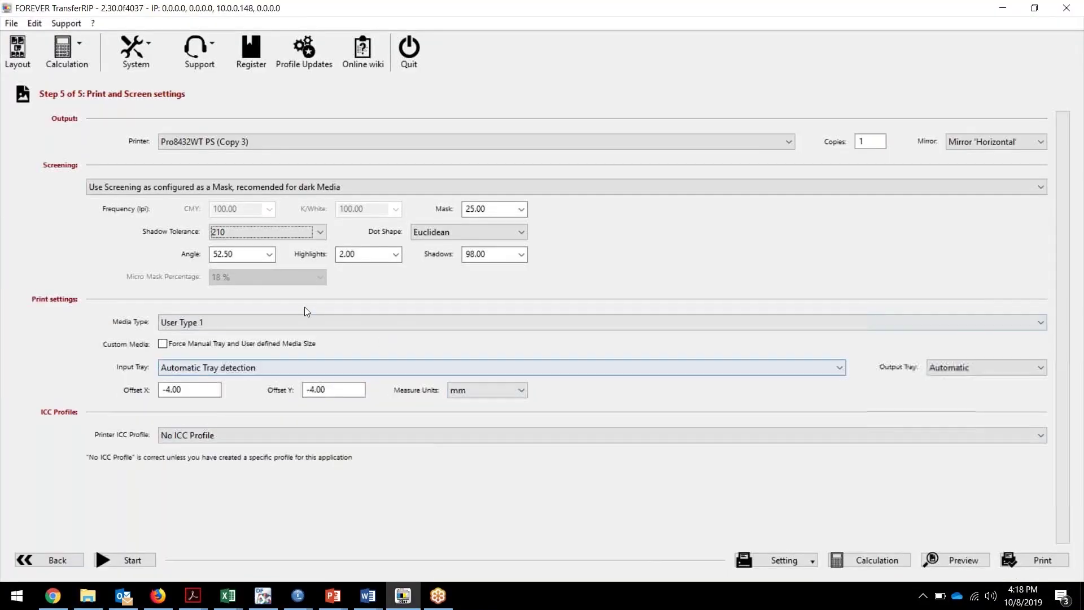
pyautogui.click(229, 232)
pyautogui.scroll(-3, 286, 394)
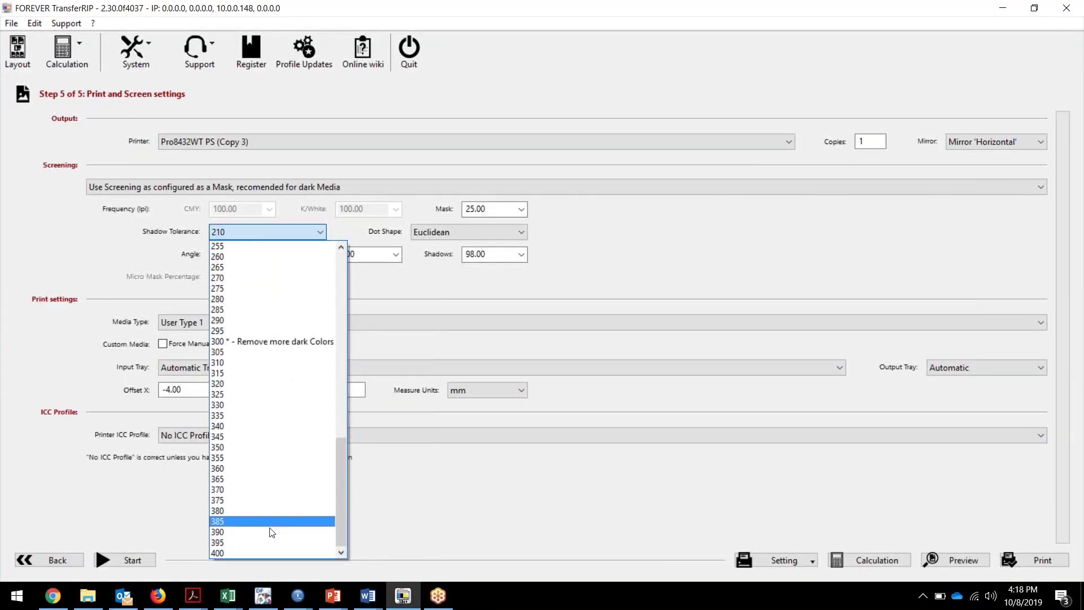
pyautogui.click(246, 555)
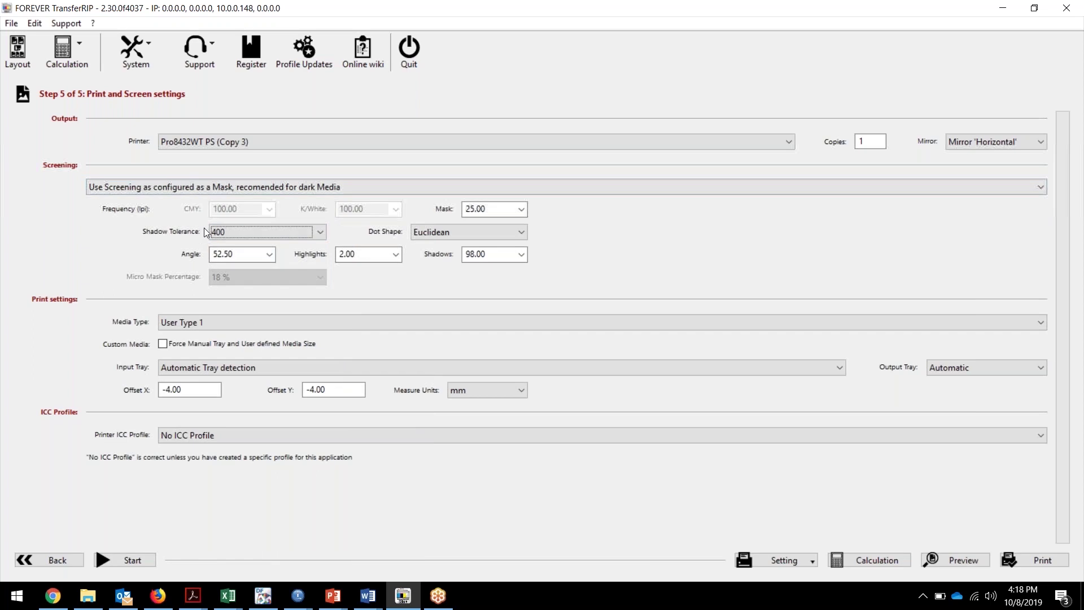
# Set the shadow tolerance to the lowest available value, 0.
pyautogui.click(262, 231)
pyautogui.scroll(5, 288, 352)
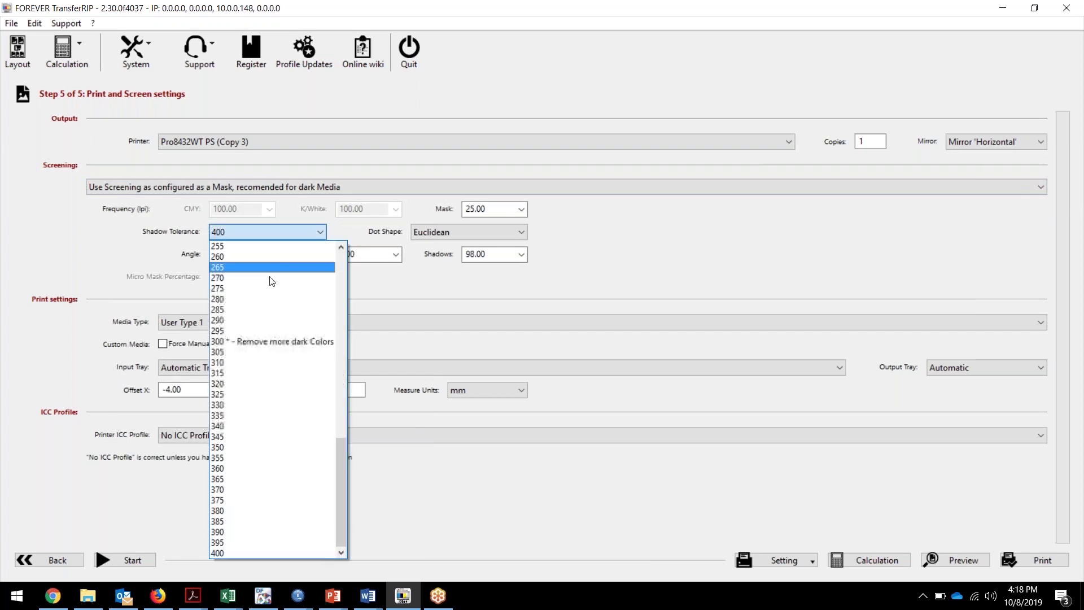
pyautogui.scroll(10, 288, 350)
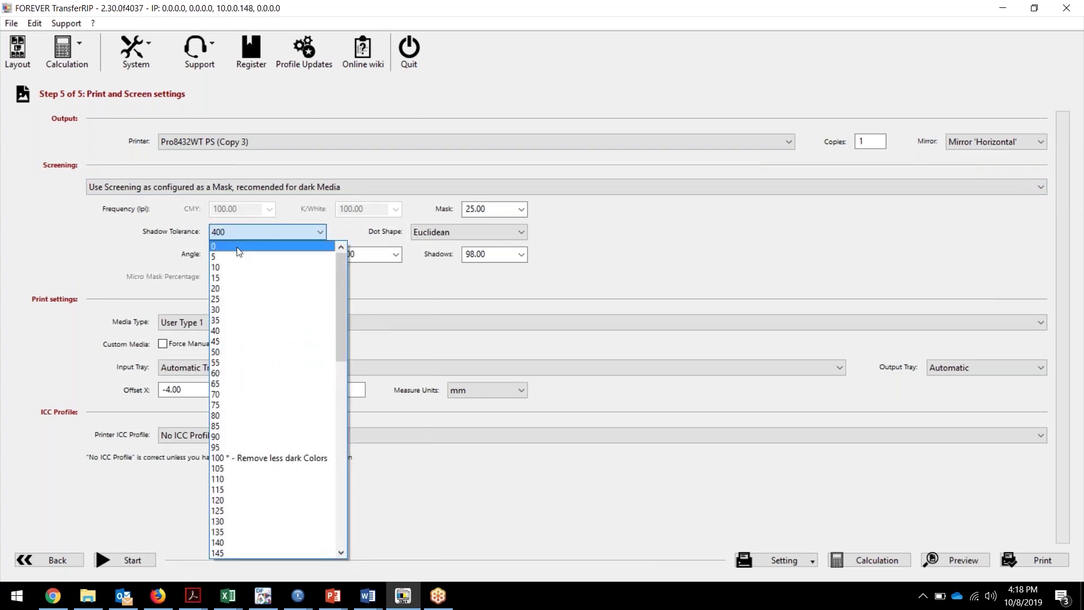
pyautogui.click(242, 246)
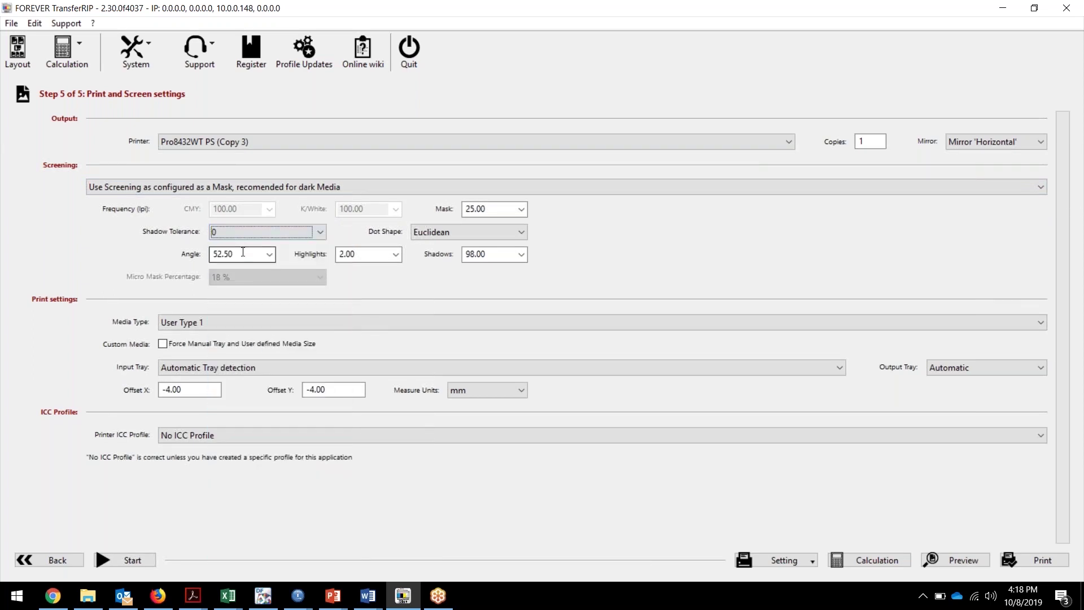
# Review the range of shadow tolerance values and keep 0.
pyautogui.click(296, 230)
pyautogui.scroll(-5, 284, 401)
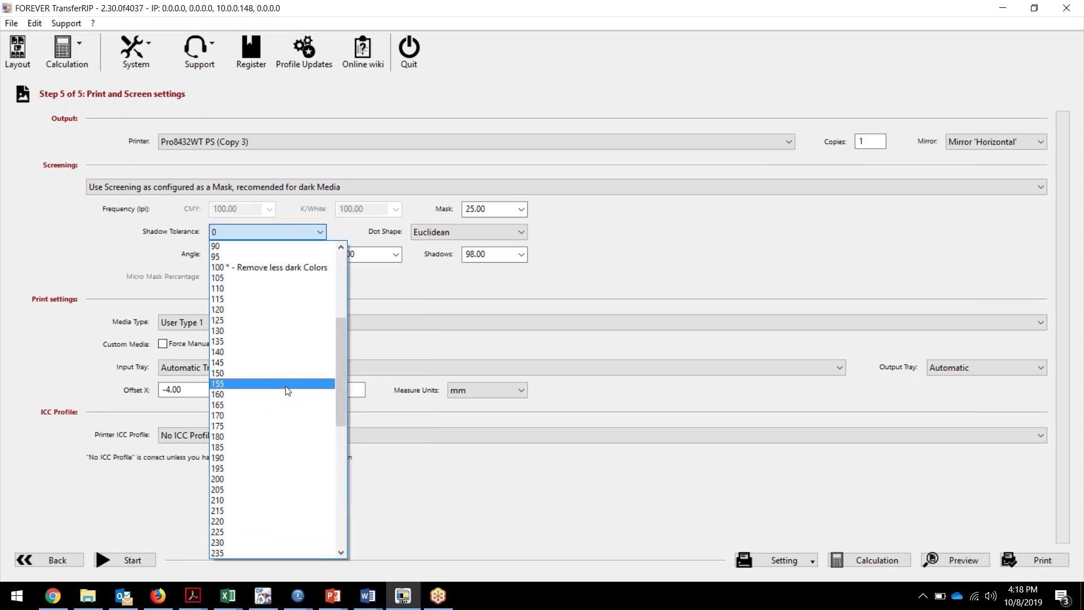
pyautogui.scroll(-2, 289, 390)
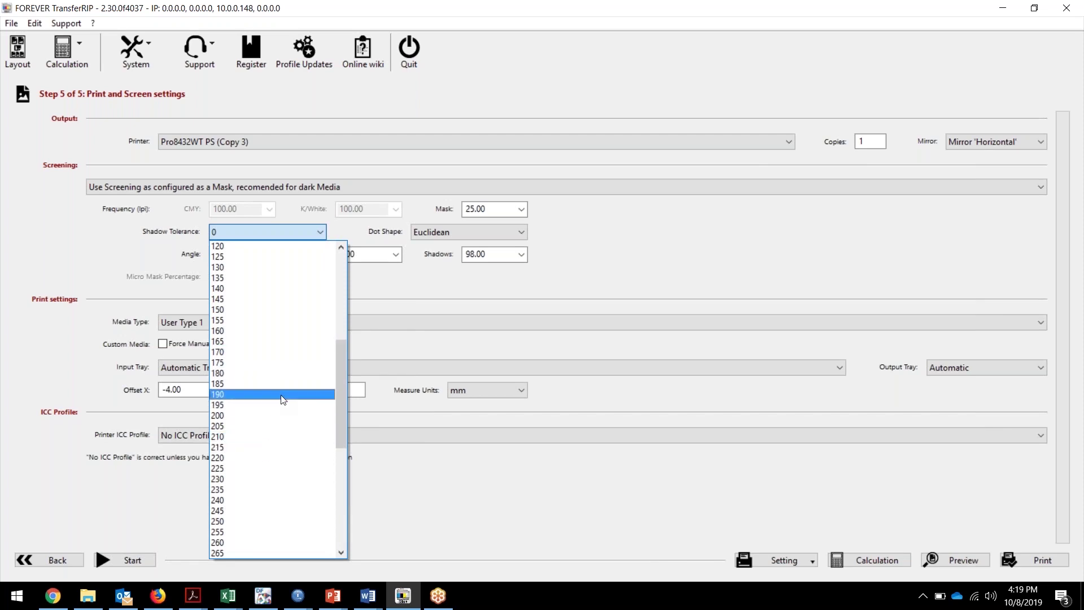
pyautogui.scroll(3, 540, 485)
pyautogui.click(538, 483)
# Request a print preview of the pig portrait and go back through the setup pages to the job list.
pyautogui.click(961, 559)
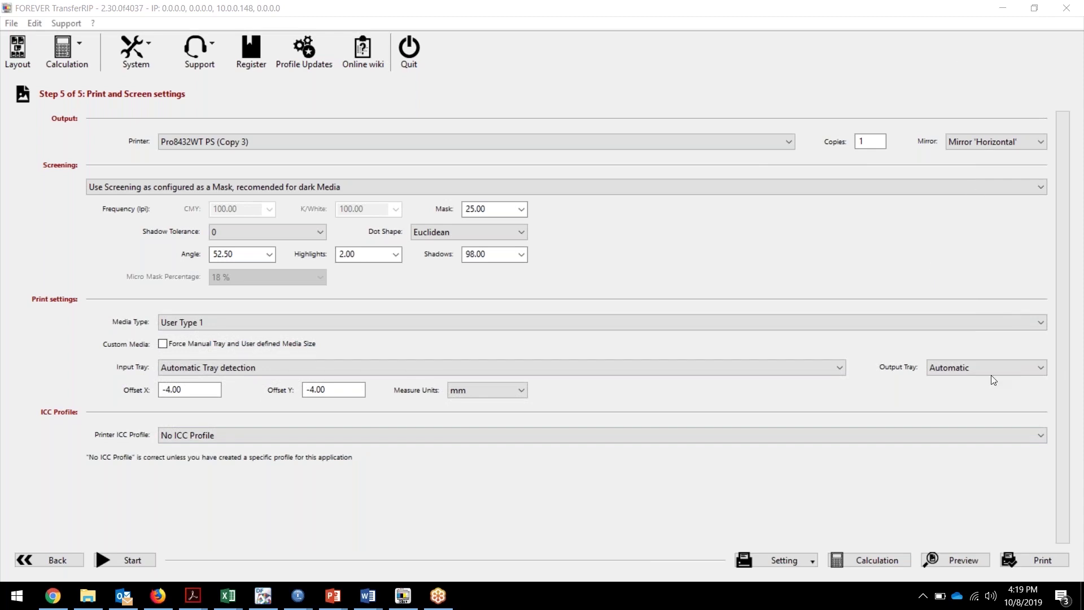
pyautogui.click(49, 560)
pyautogui.click(50, 558)
pyautogui.click(49, 557)
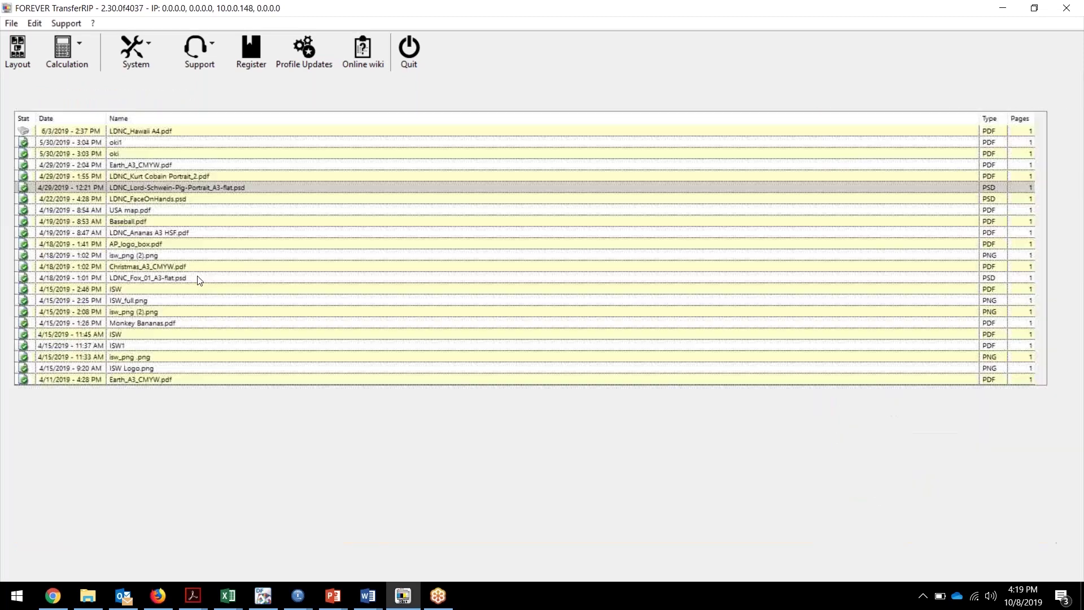
# Browse the stored jobs and check their artwork previews for a design suited to the Micro Mask demonstration.
pyautogui.scroll(20, 195, 254)
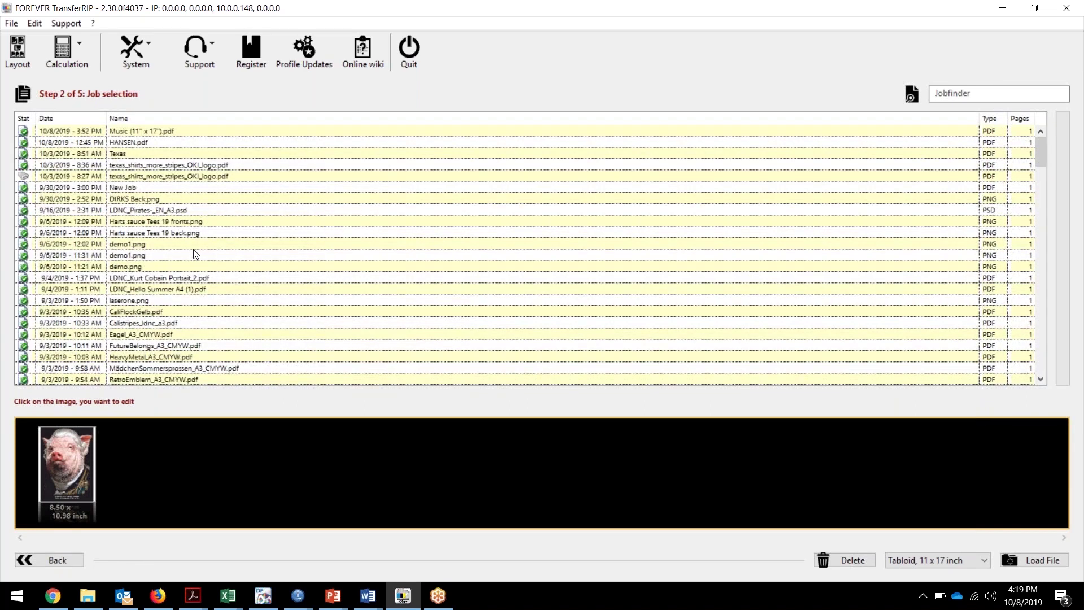
pyautogui.scroll(-5, 195, 254)
pyautogui.click(170, 324)
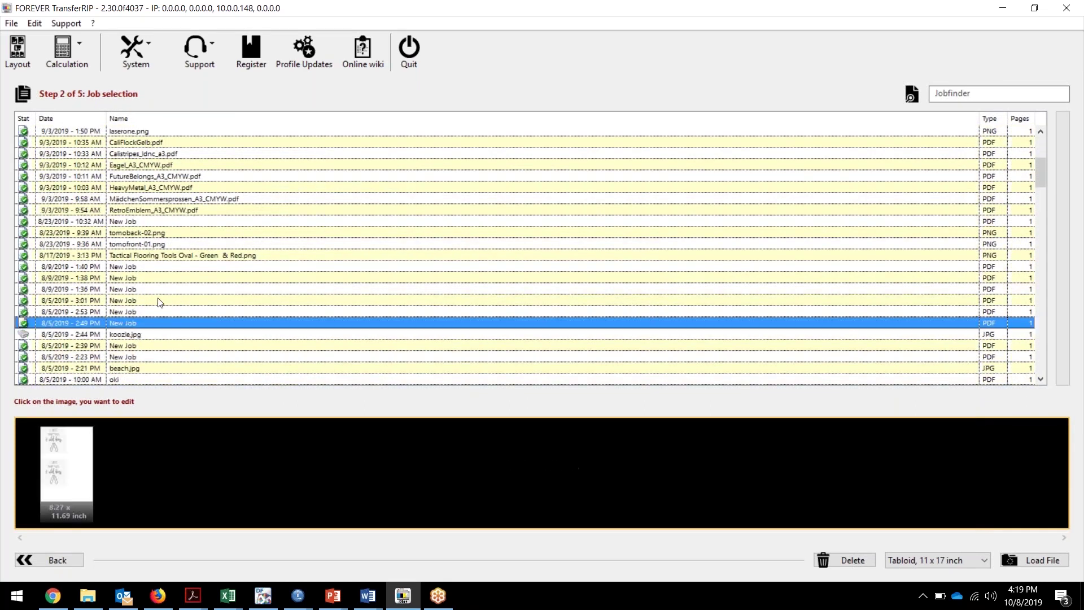
pyautogui.click(160, 301)
pyautogui.click(157, 288)
pyautogui.click(150, 277)
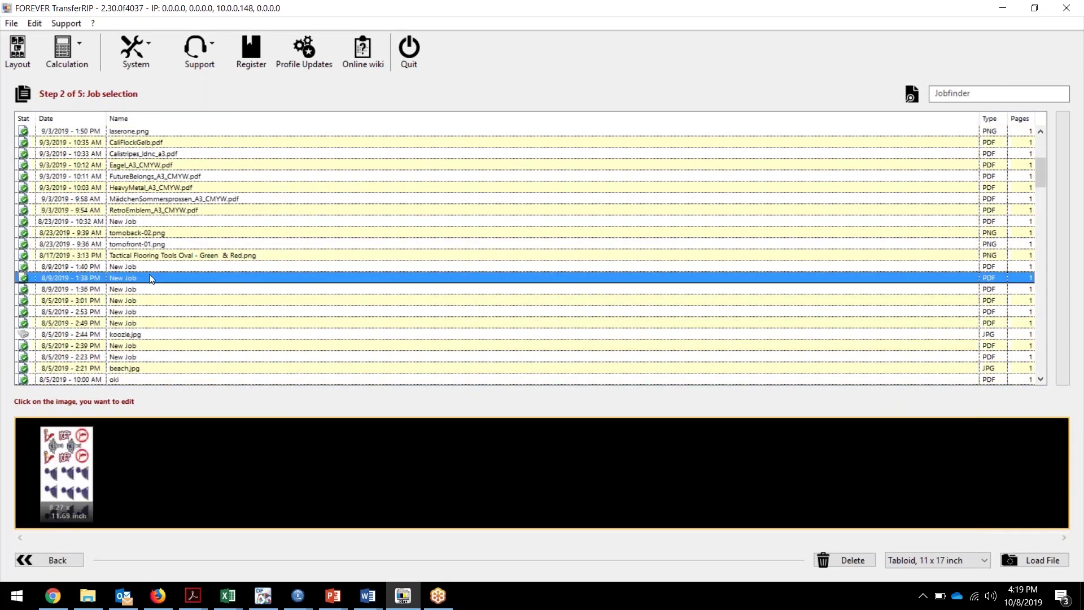
pyautogui.scroll(-3, 166, 310)
pyautogui.click(159, 301)
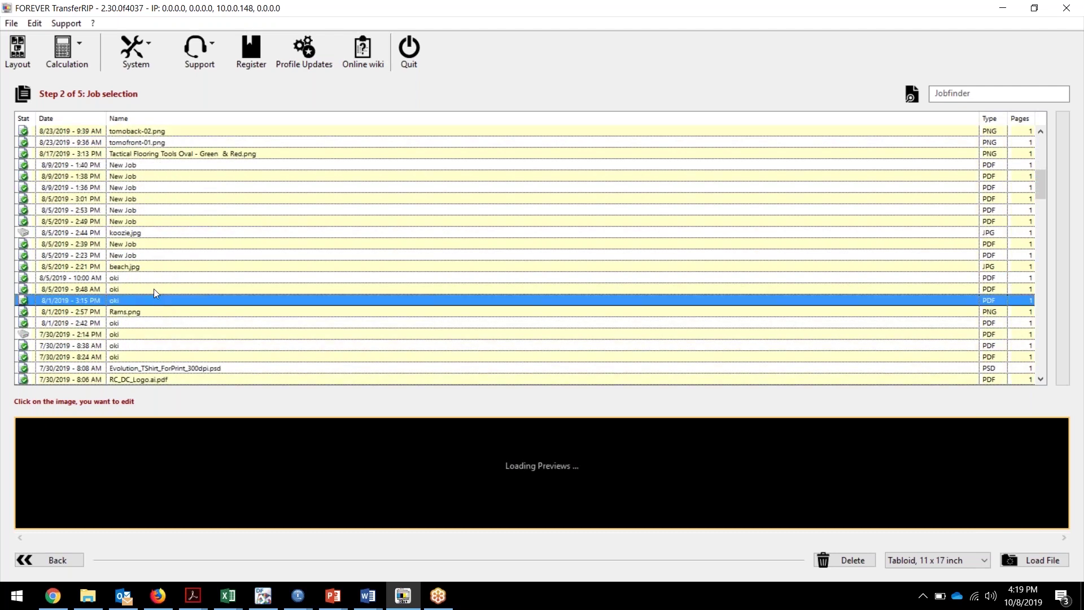
pyautogui.click(151, 334)
pyautogui.click(153, 345)
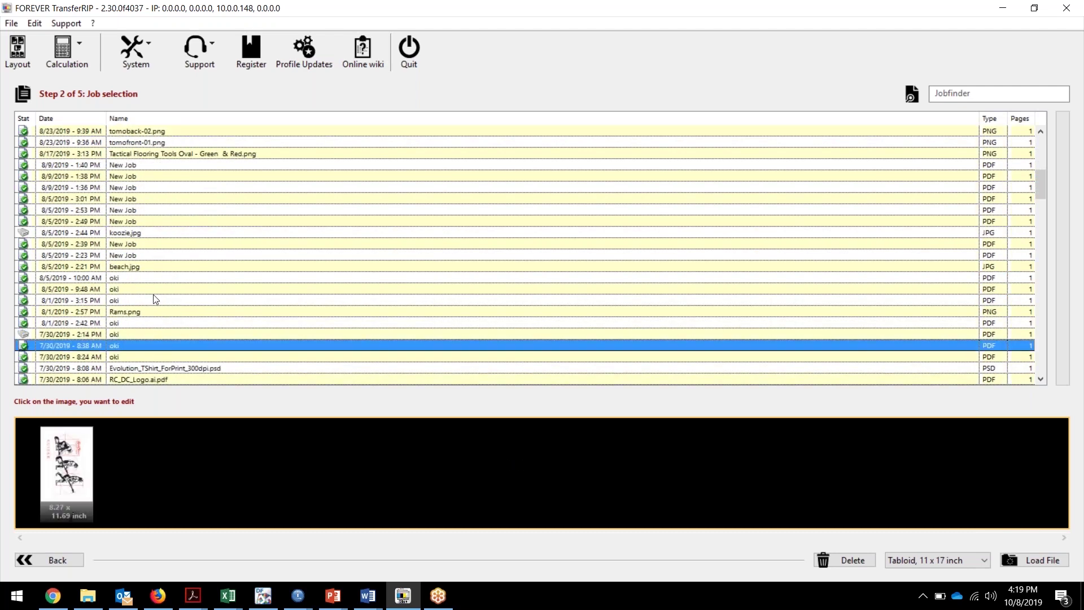
pyautogui.scroll(-5, 154, 296)
pyautogui.scroll(4, 176, 287)
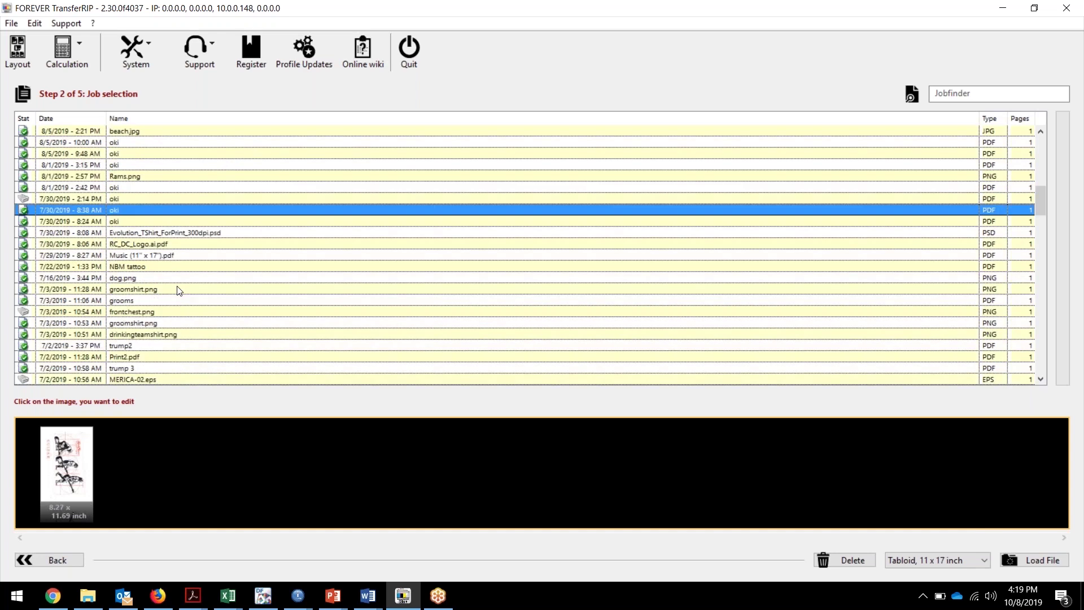
pyautogui.scroll(-15, 168, 267)
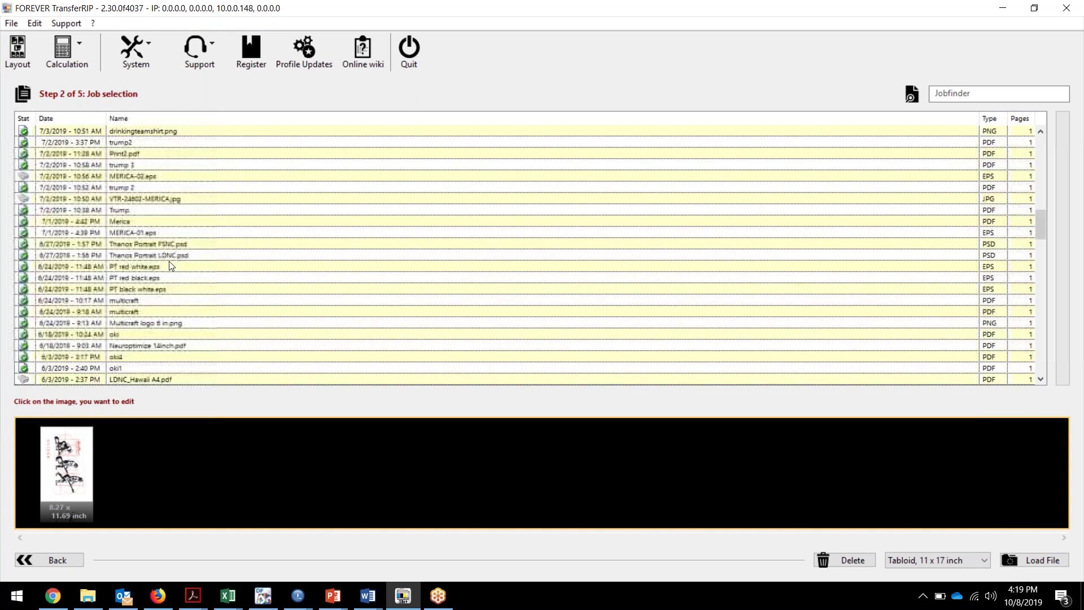
pyautogui.scroll(12, 171, 267)
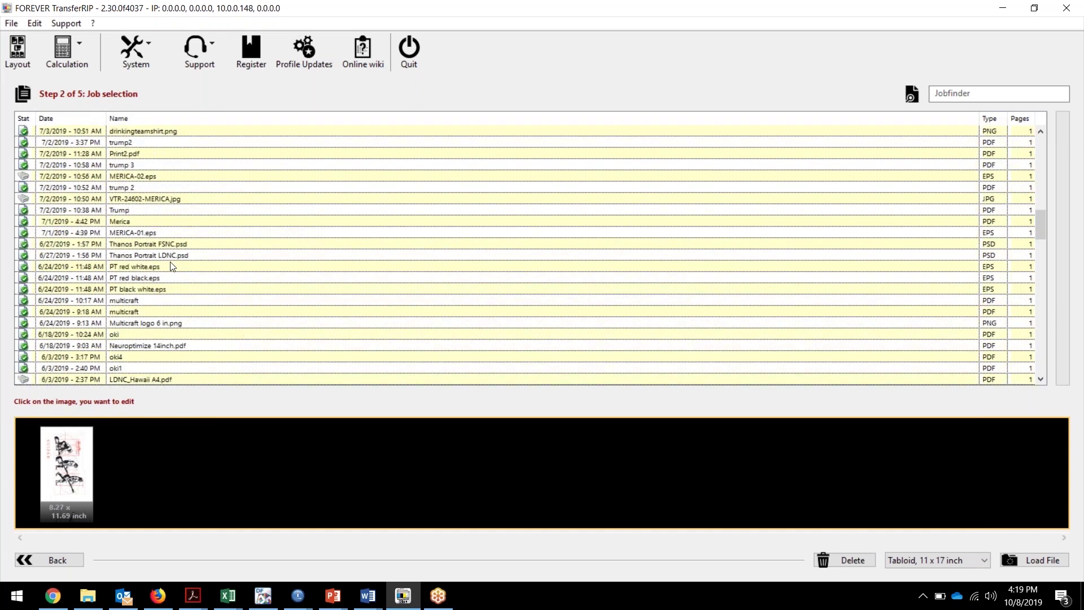
pyautogui.scroll(7, 173, 266)
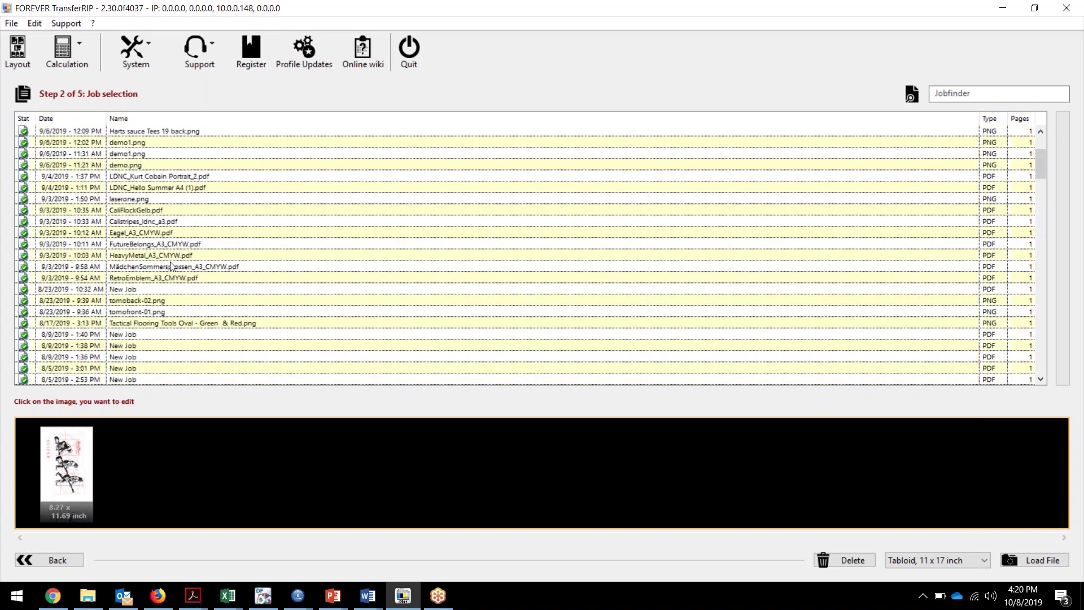
pyautogui.scroll(-2, 172, 267)
pyautogui.click(163, 289)
pyautogui.scroll(-15, 167, 303)
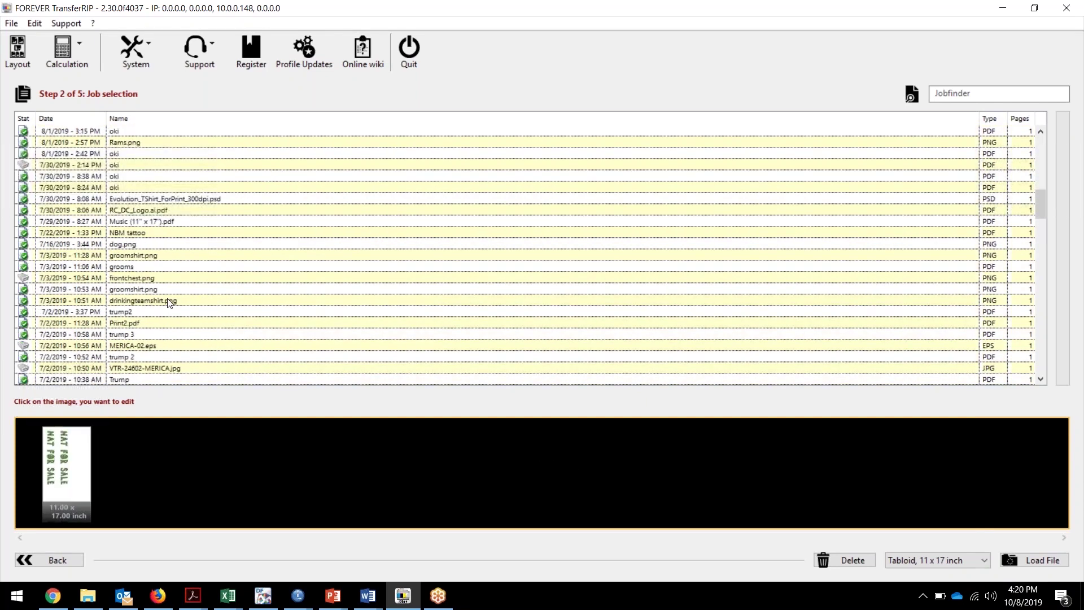
pyautogui.click(116, 288)
pyautogui.click(133, 300)
pyautogui.click(141, 325)
# Select the stored job with six ISW logos and open its artwork for color management.
pyautogui.scroll(-6, 148, 285)
pyautogui.click(142, 312)
pyautogui.click(55, 460)
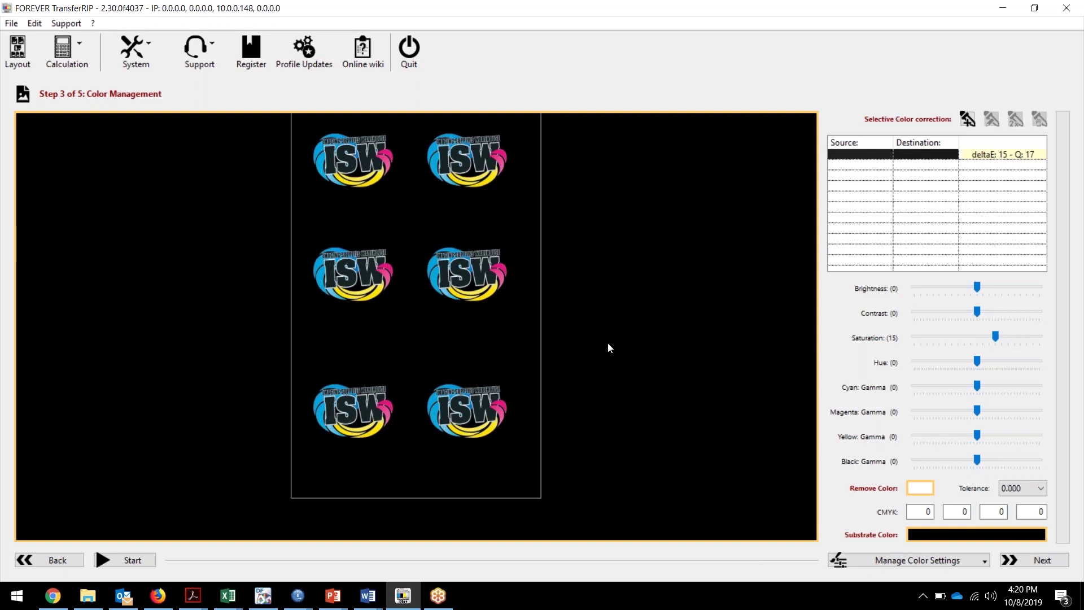
# Advance the ISW logo job to the print and screen settings and set its screening to Use Micro Mask.
pyautogui.click(1035, 560)
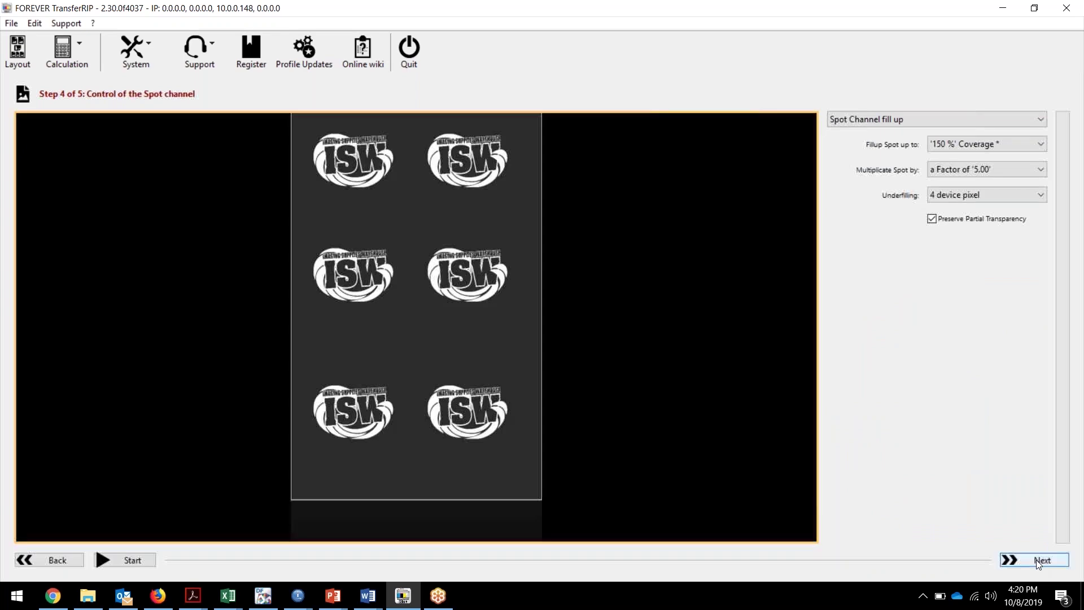
pyautogui.click(1033, 560)
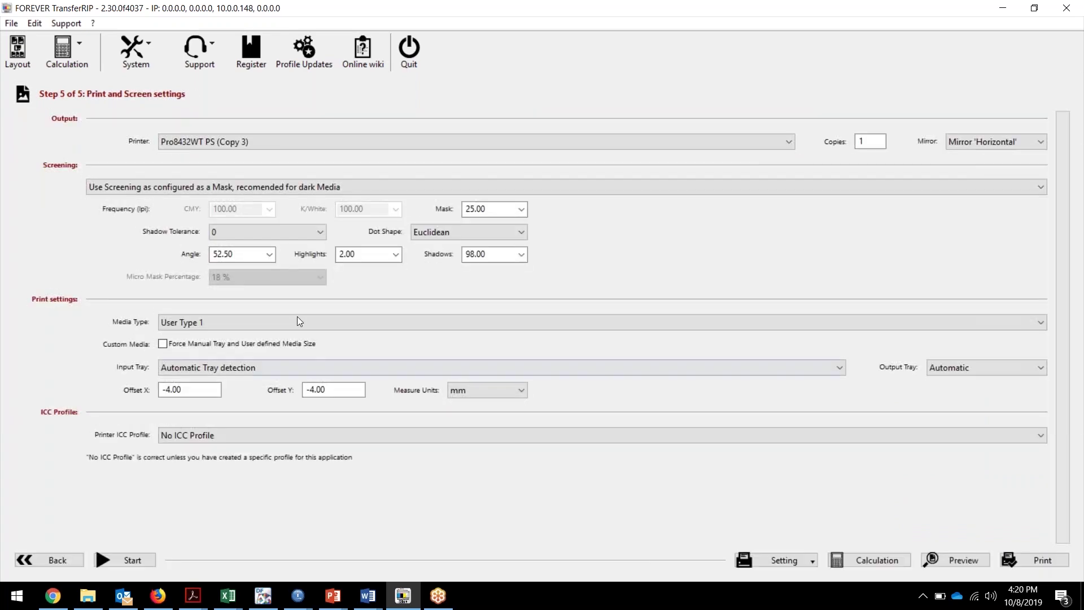
pyautogui.click(159, 188)
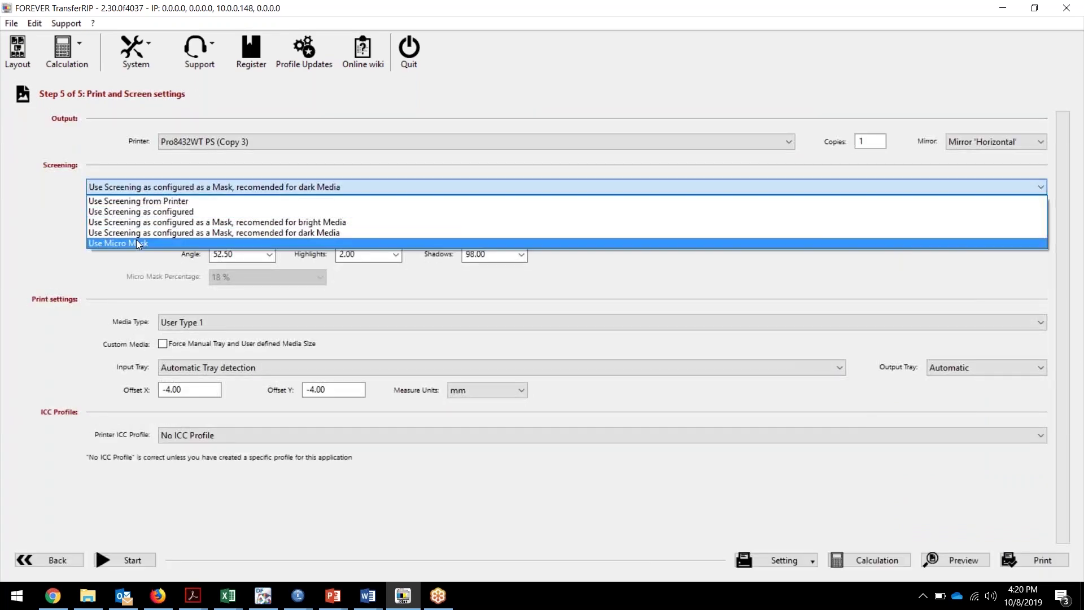
pyautogui.click(137, 241)
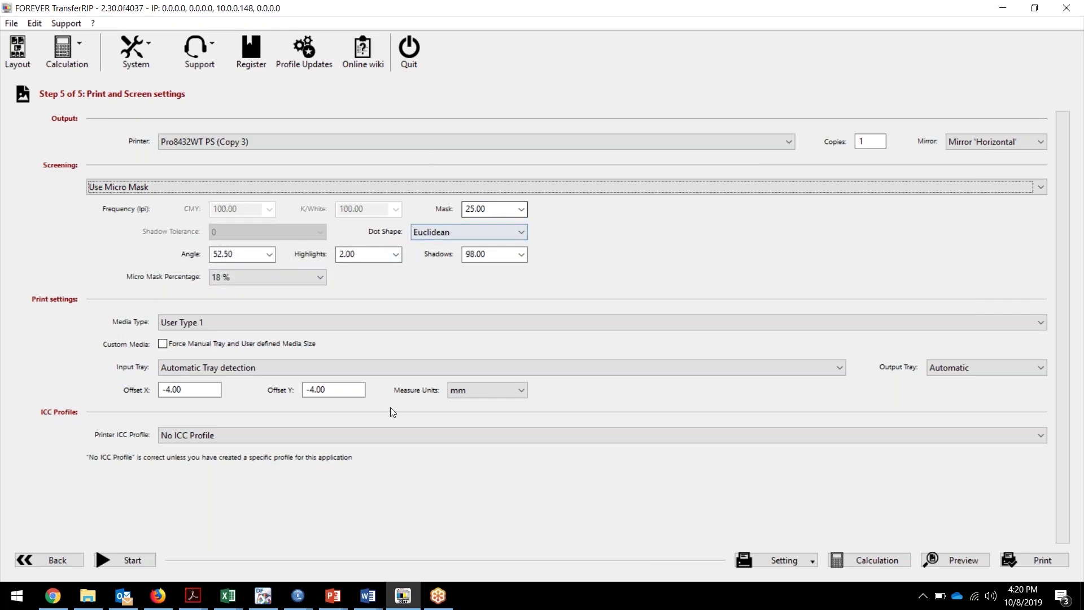
# Switch to the RIP Training folder, examine the Micro Mask 2% photo's dot pattern up close, and close it.
pyautogui.click(88, 595)
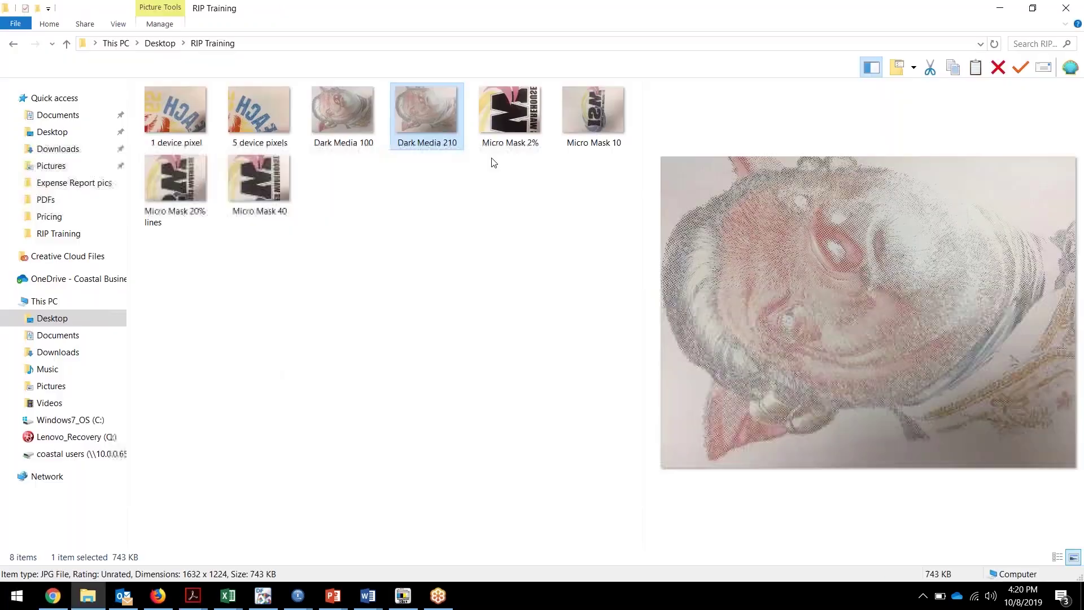
pyautogui.doubleClick(506, 127)
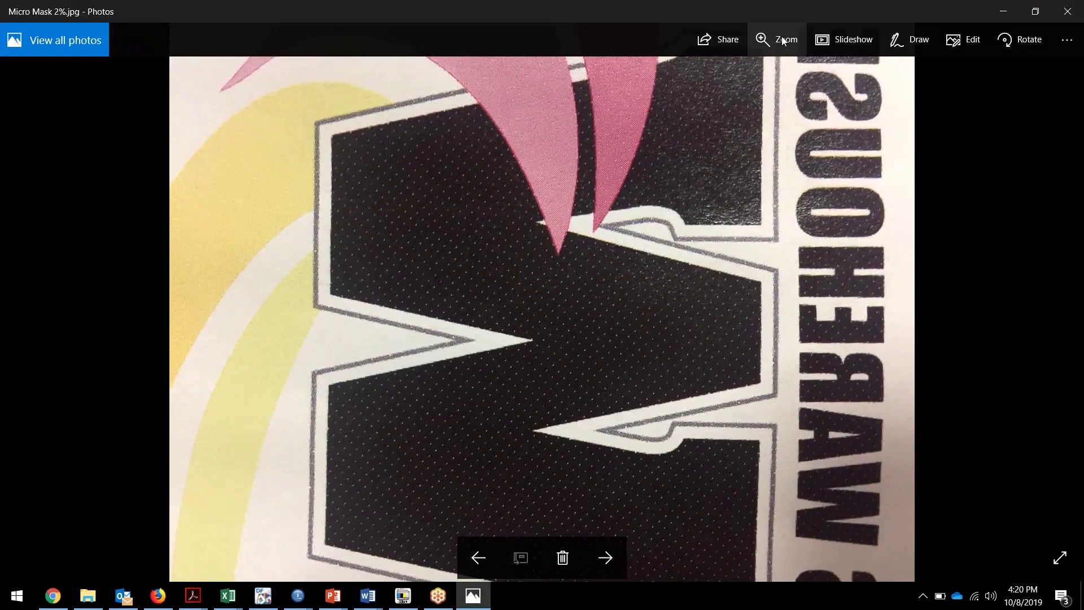
pyautogui.click(759, 31)
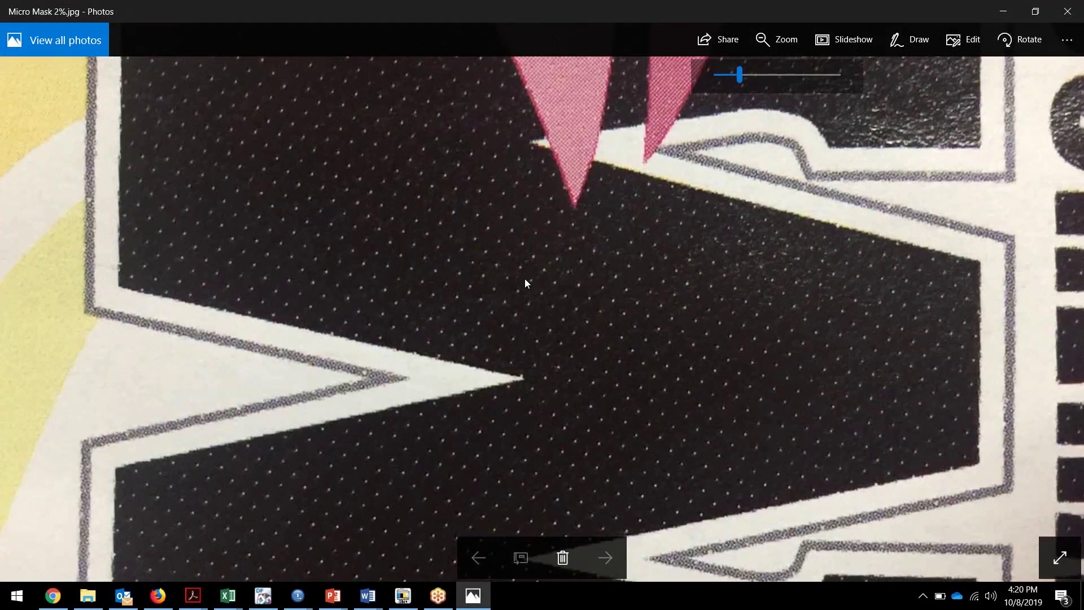
pyautogui.scroll(-5, 665, 226)
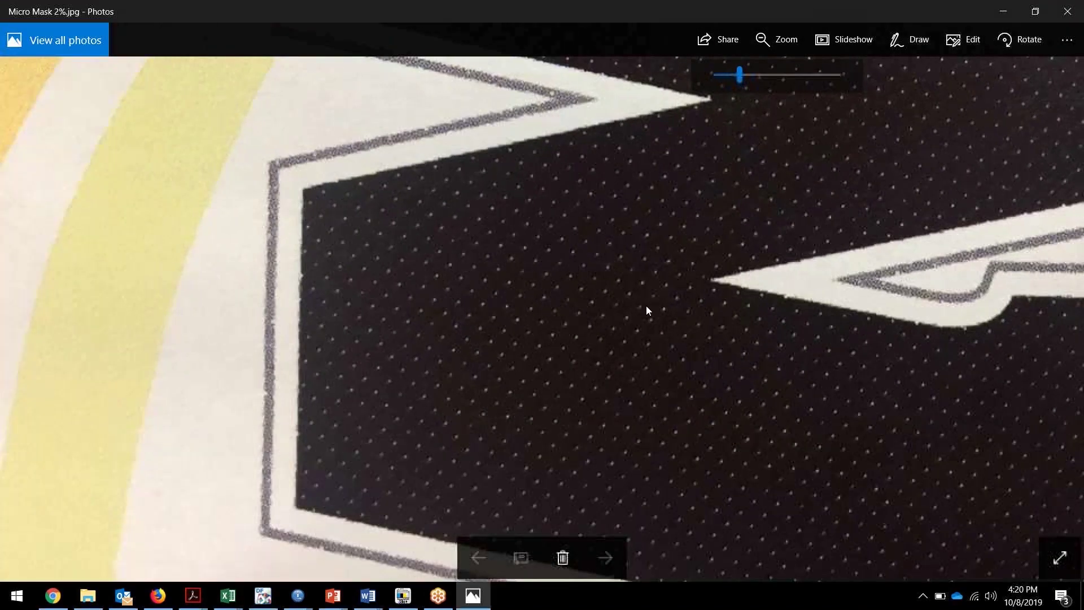
pyautogui.hscroll(7, 801, 53)
pyautogui.scroll(6, 680, 401)
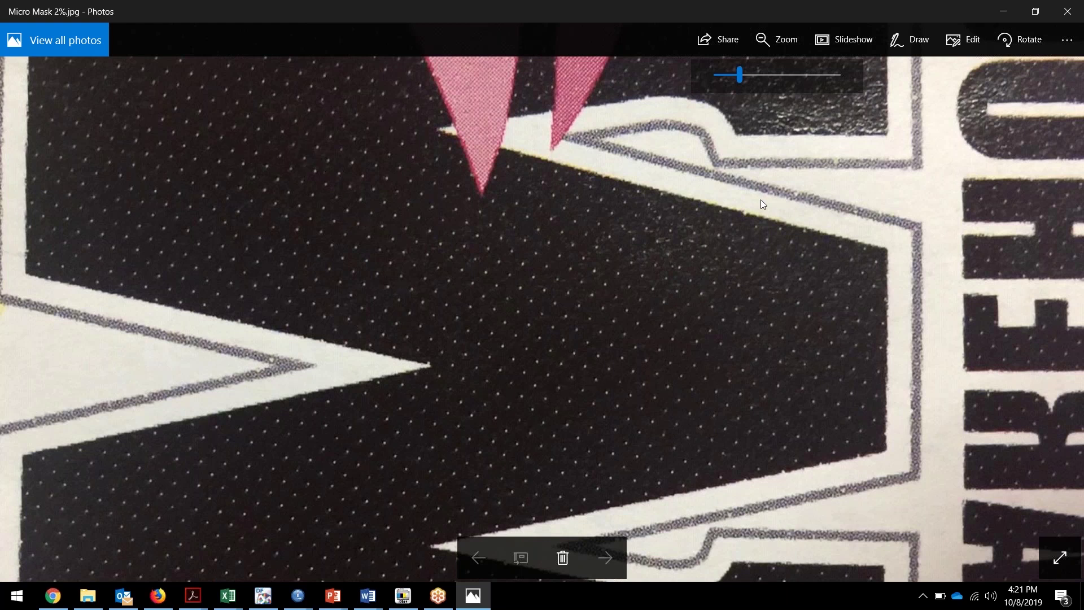
pyautogui.click(1067, 11)
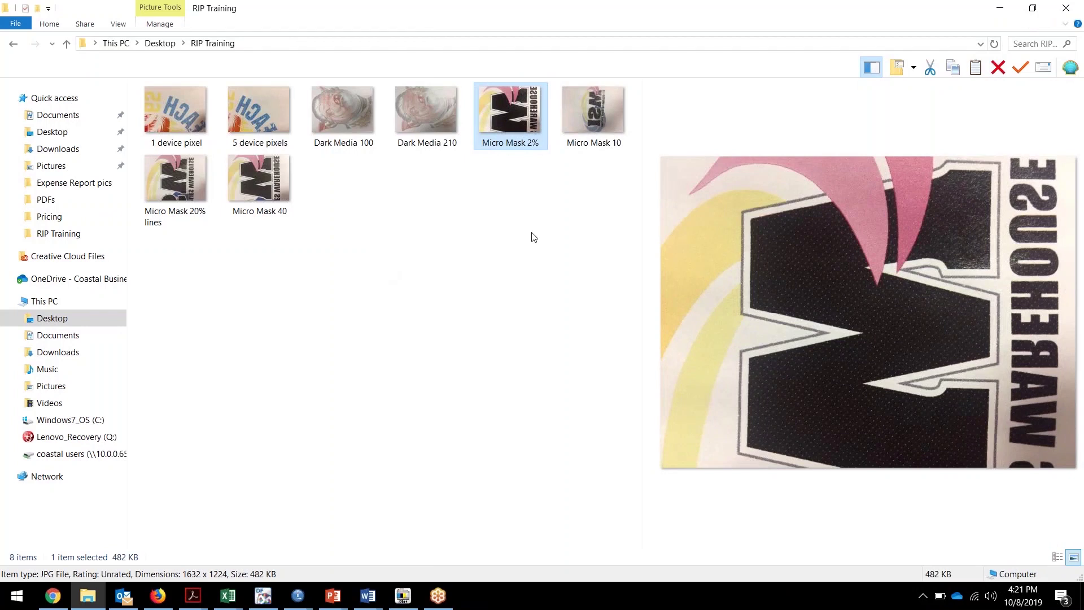
# Examine the line pattern in the Micro Mask 20% lines photo up close, and open the Micro Mask 10 photo.
pyautogui.doubleClick(184, 191)
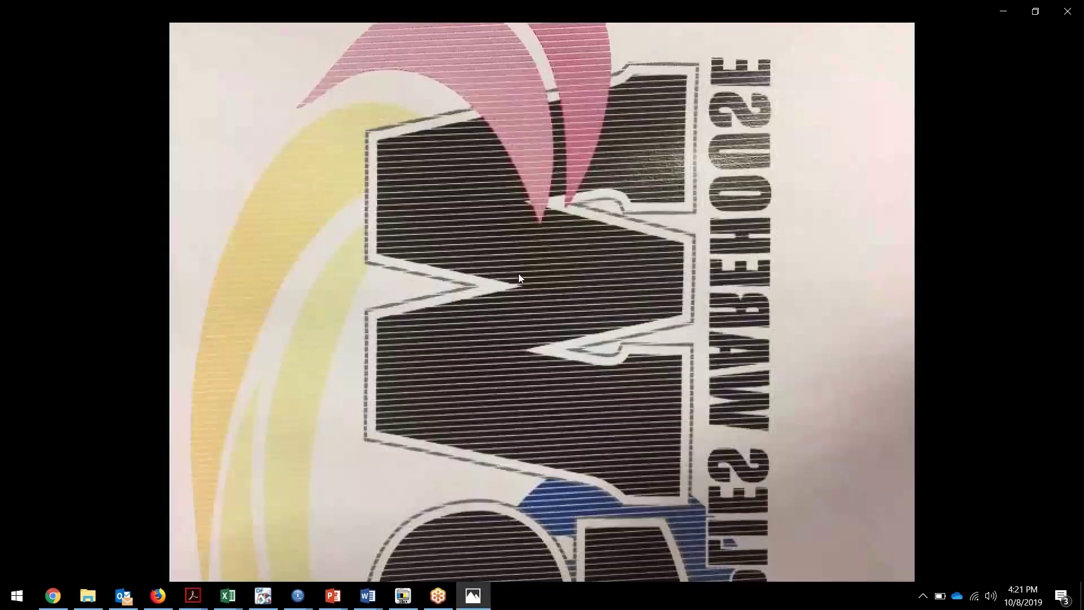
pyautogui.click(779, 39)
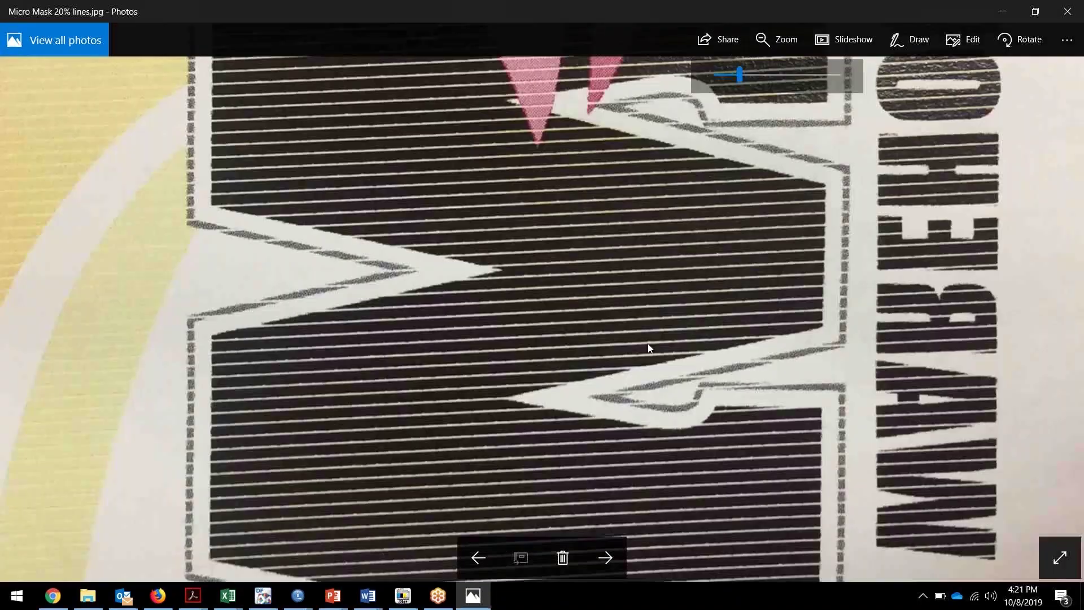
pyautogui.moveTo(455, 361); pyautogui.dragTo(503, 239)
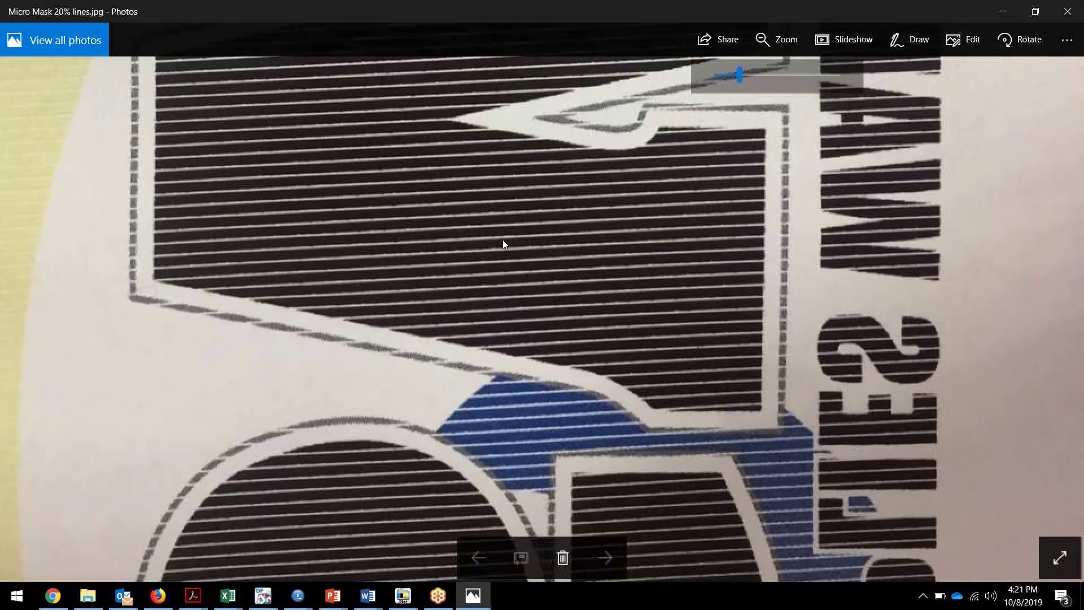
pyautogui.moveTo(561, 219); pyautogui.dragTo(553, 341)
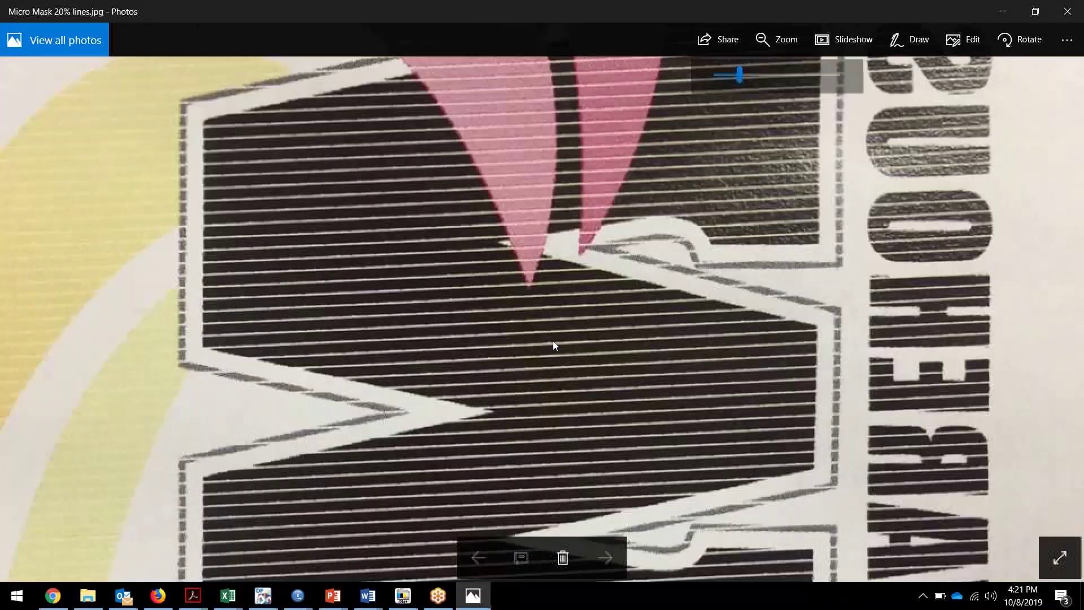
pyautogui.moveTo(473, 249); pyautogui.dragTo(469, 465)
pyautogui.moveTo(434, 286); pyautogui.dragTo(523, 26)
pyautogui.click(1077, 15)
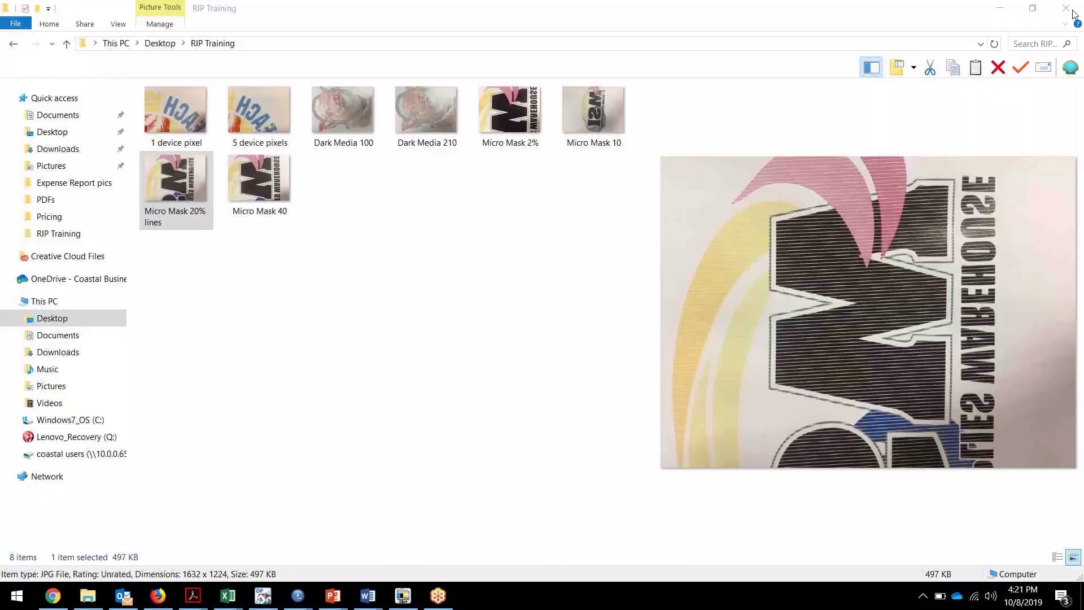
pyautogui.click(602, 112)
pyautogui.doubleClick(602, 112)
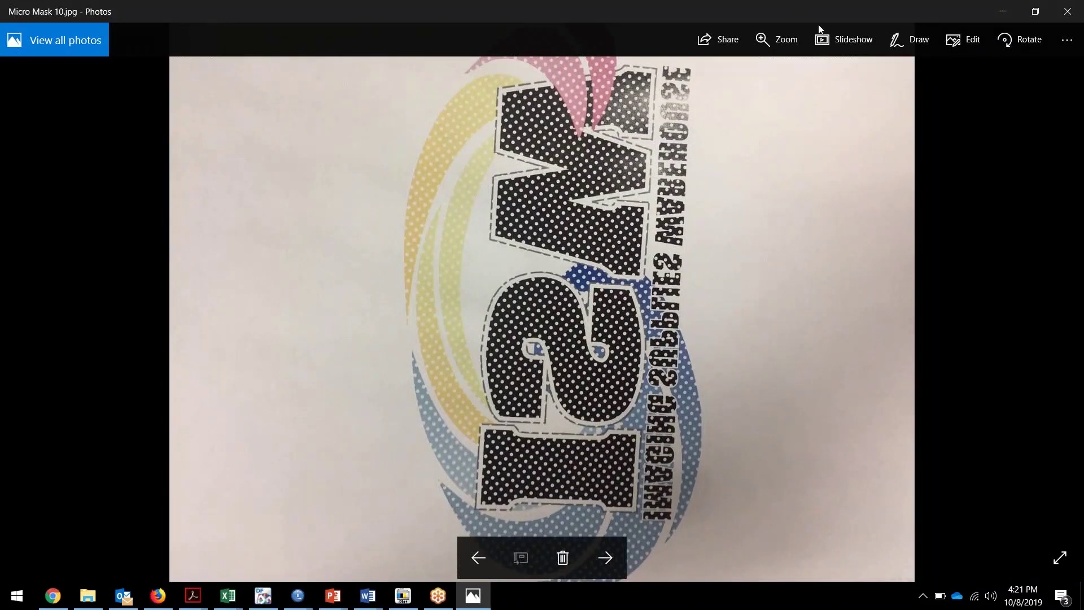
# Switch back to TransferRIP and set the Micro Mask Percentage to 20 % and the mask frequency to 10 lpi.
pyautogui.click(403, 595)
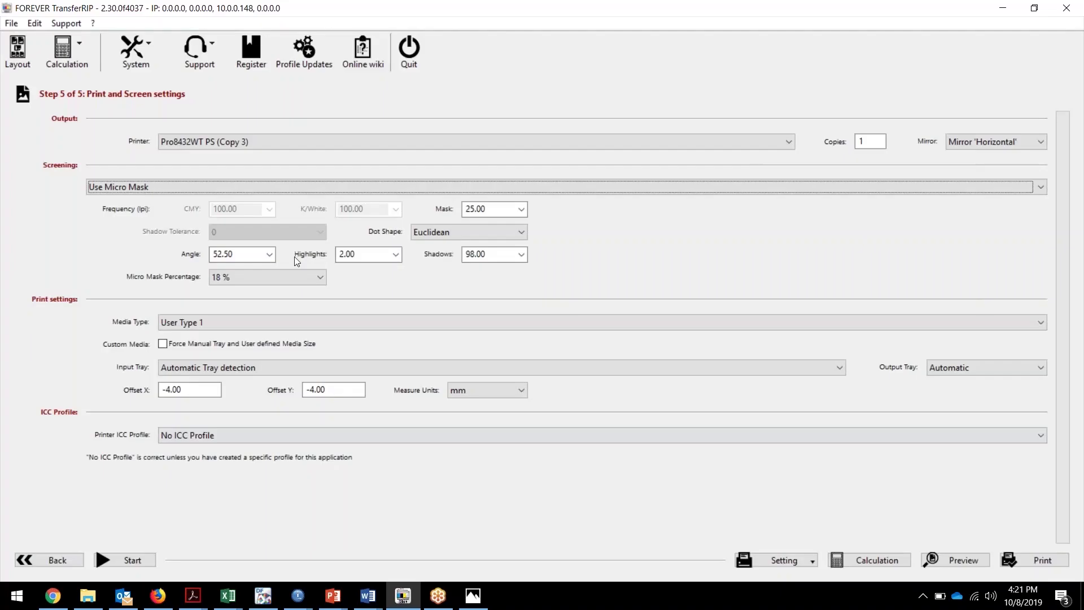
pyautogui.click(238, 278)
pyautogui.click(263, 385)
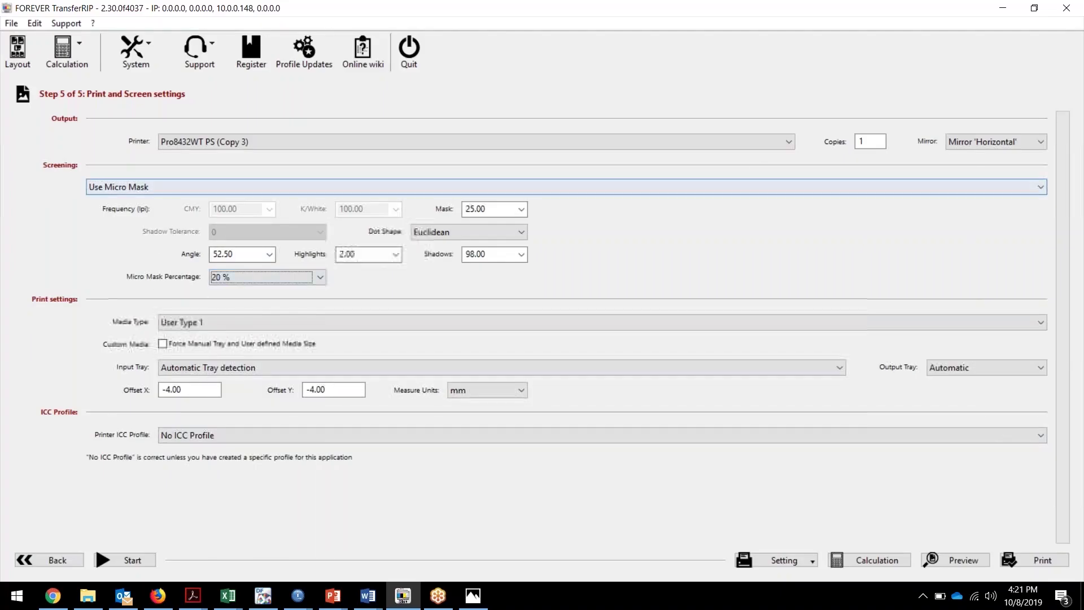
pyautogui.click(521, 208)
pyautogui.click(484, 223)
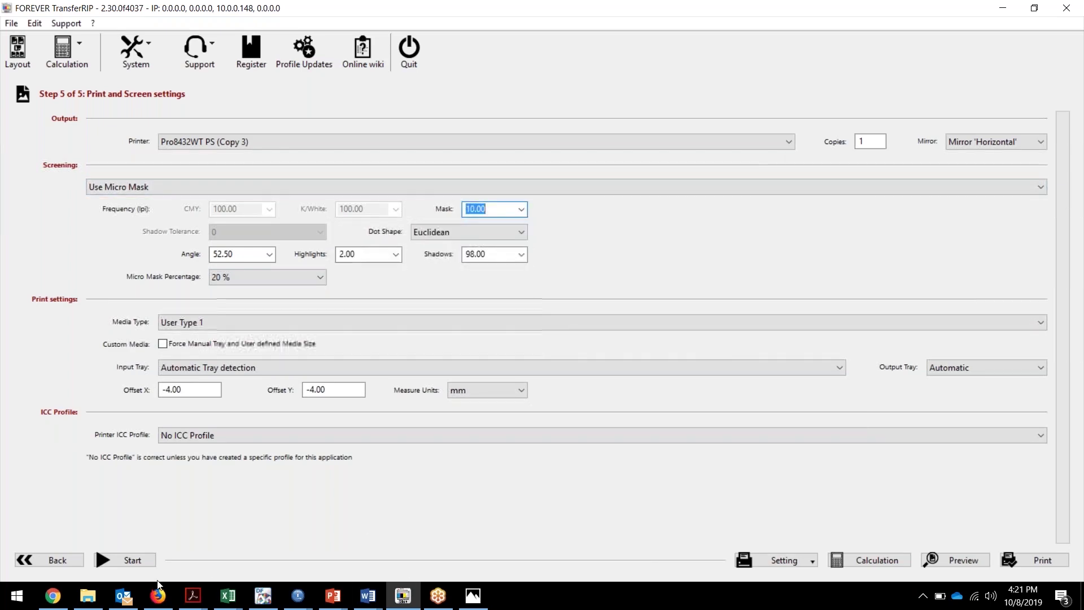
# Return to the RIP Training folder, examine the large dots in the Micro Mask 10 photo up close, and close it.
pyautogui.click(88, 596)
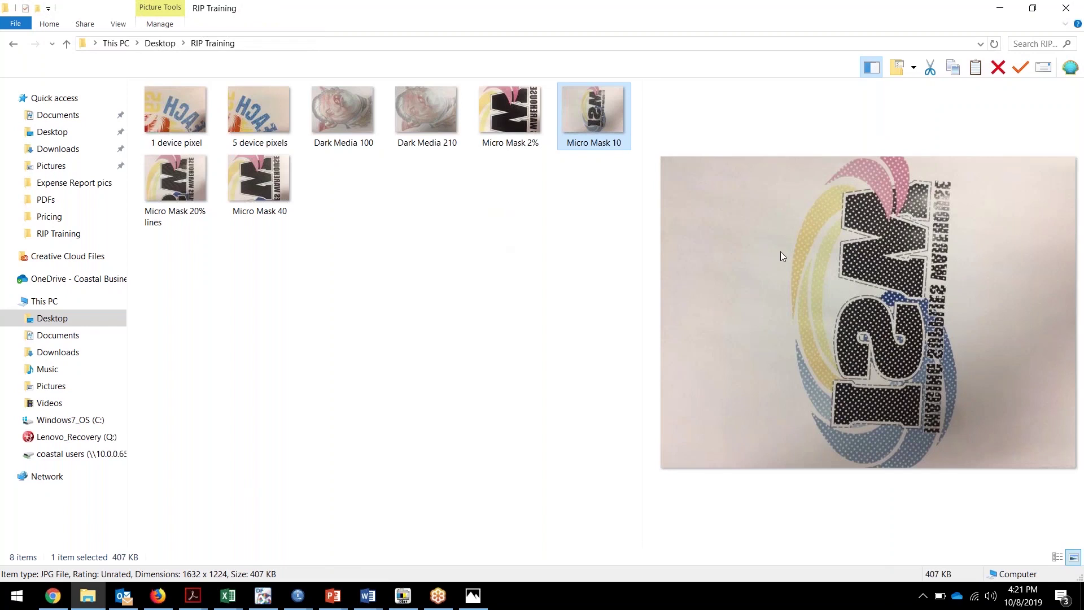
pyautogui.doubleClick(589, 111)
pyautogui.click(770, 38)
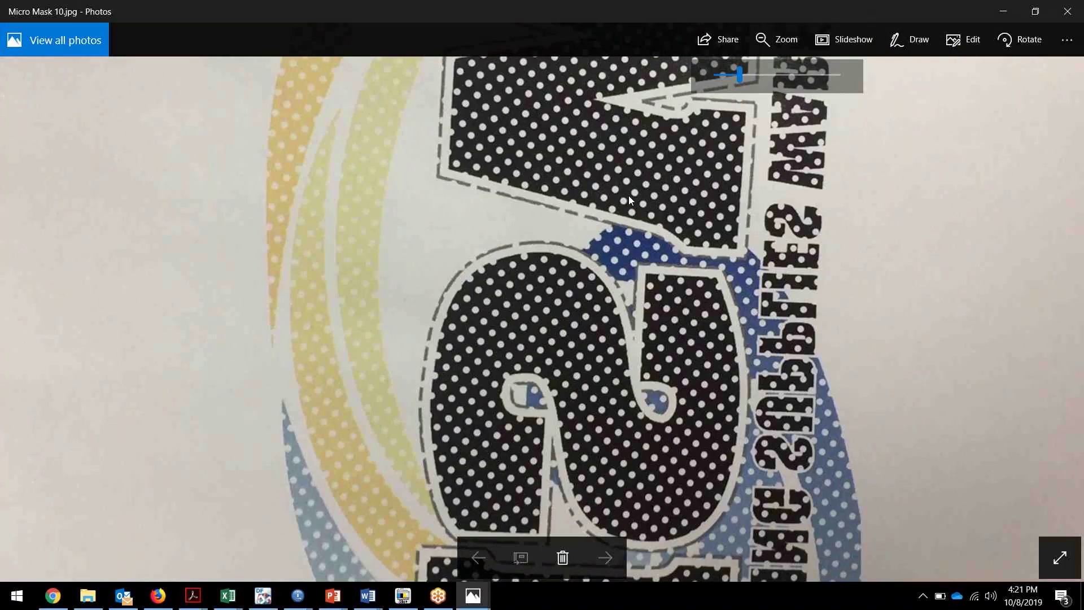
pyautogui.moveTo(628, 186); pyautogui.dragTo(562, 368)
pyautogui.moveTo(587, 223); pyautogui.dragTo(539, 318)
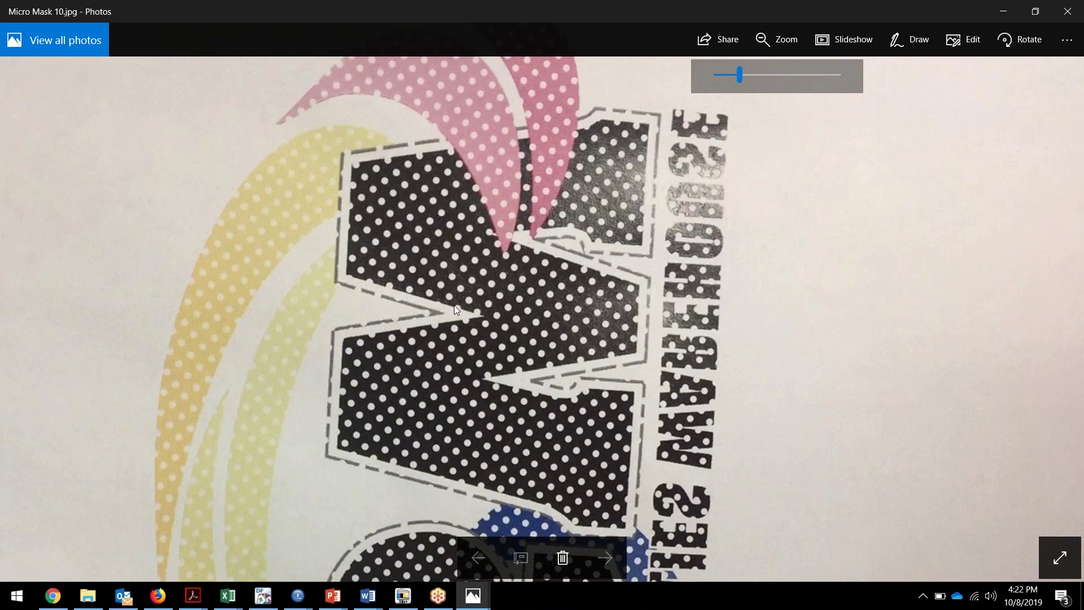
pyautogui.click(1067, 12)
# Open the Micro Mask 40 photo and examine its finer dot pattern up close across the black lettering.
pyautogui.doubleClick(280, 196)
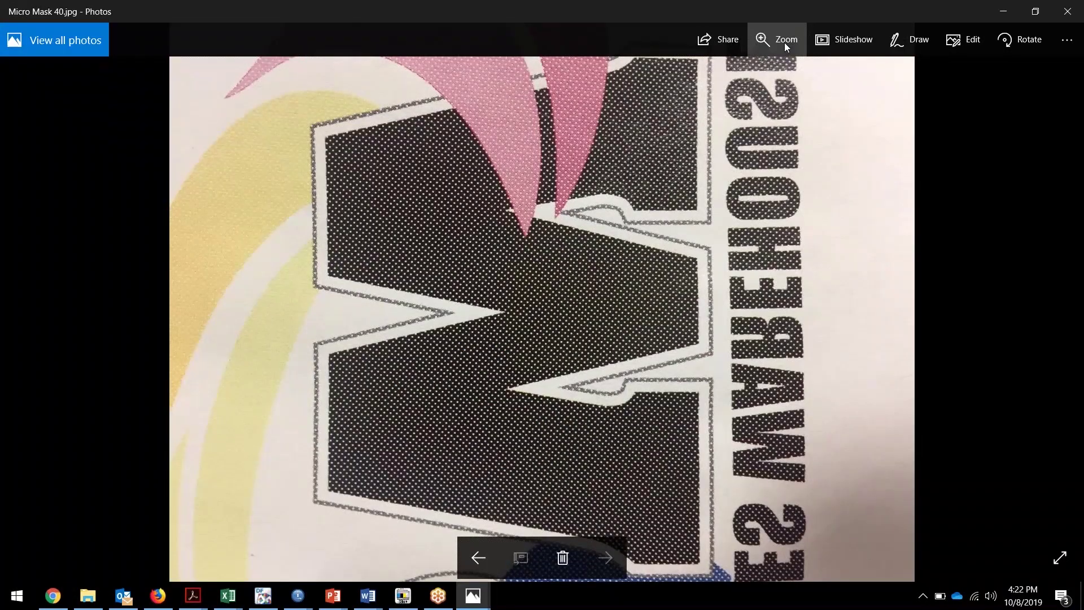
pyautogui.click(781, 41)
pyautogui.moveTo(370, 445); pyautogui.dragTo(360, 313)
pyautogui.moveTo(585, 328); pyautogui.dragTo(566, 538)
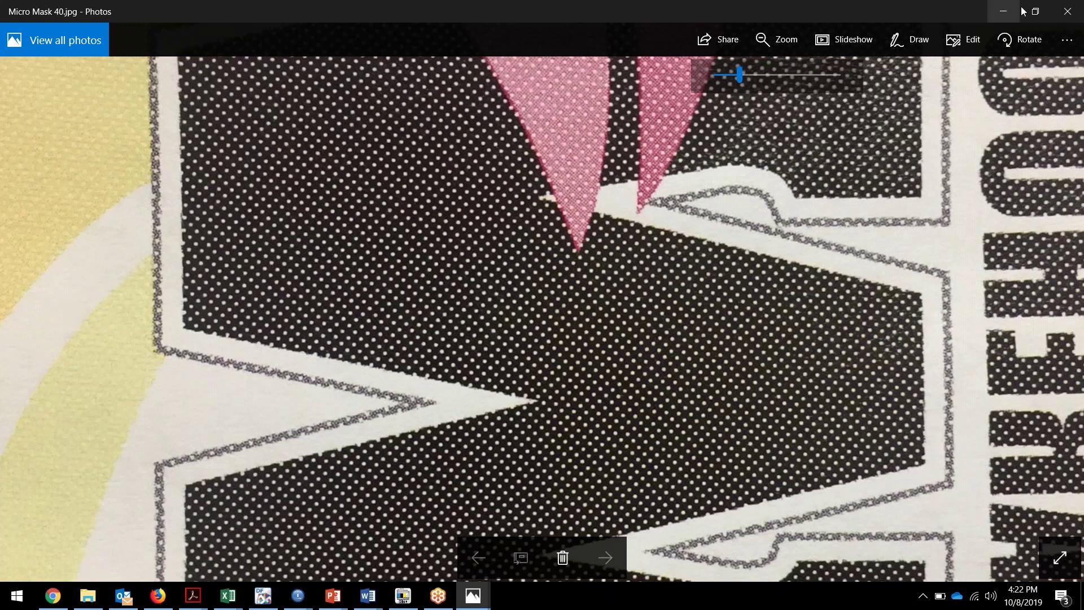
# Close the Micro Mask 40 photo, switch back to TransferRIP and set the mask frequency to 25 lpi.
pyautogui.click(1067, 11)
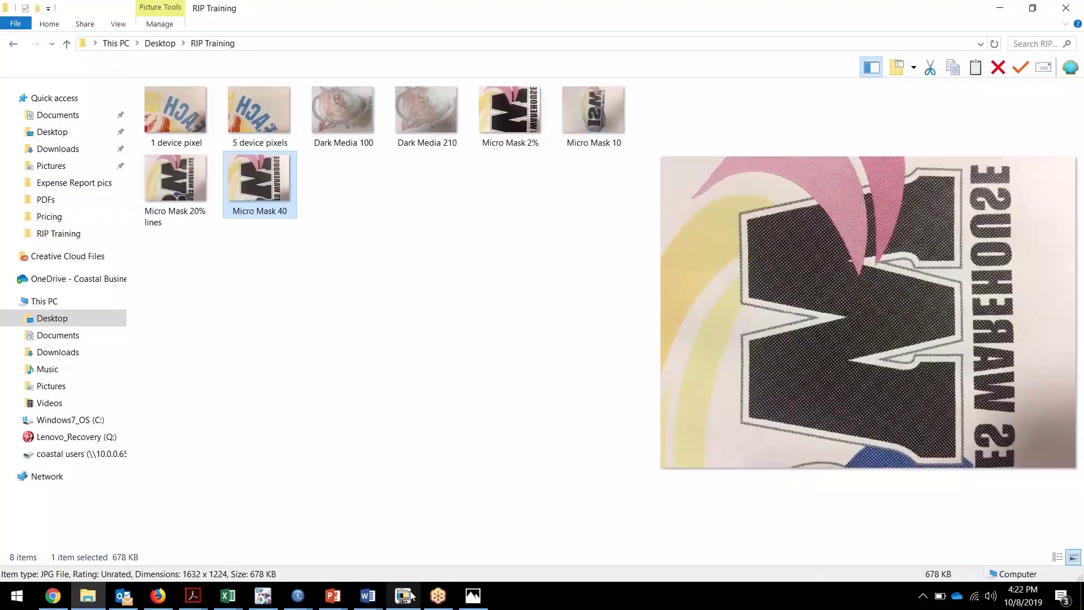
pyautogui.click(403, 595)
pyautogui.click(521, 209)
pyautogui.click(491, 253)
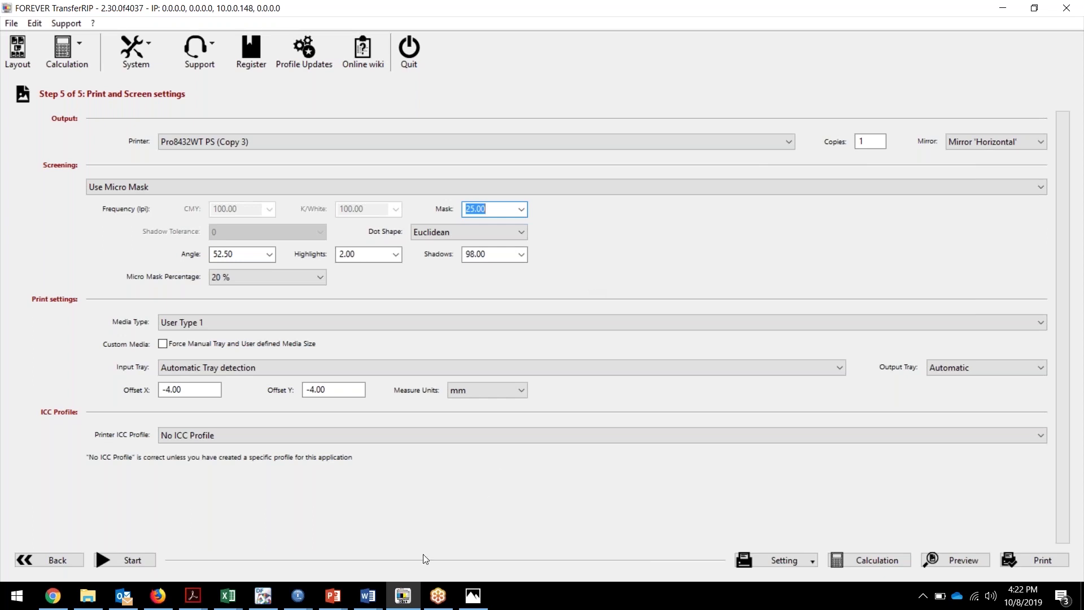
# Return to the RIP Training folder and compare the Micro Mask 2% and Micro Mask 20% lines photos, closing each.
pyautogui.click(98, 597)
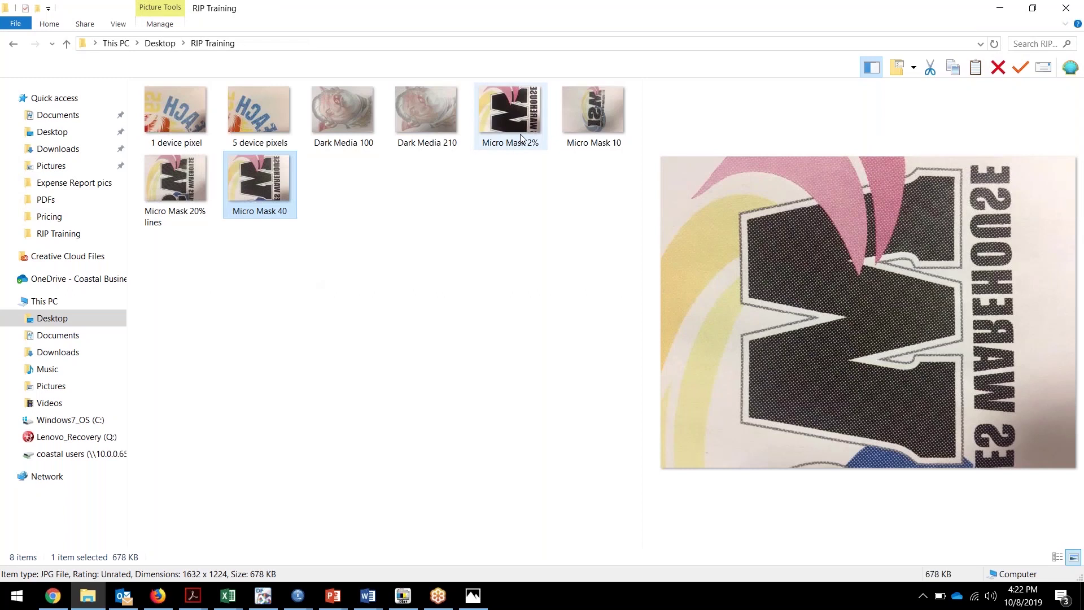
pyautogui.click(513, 110)
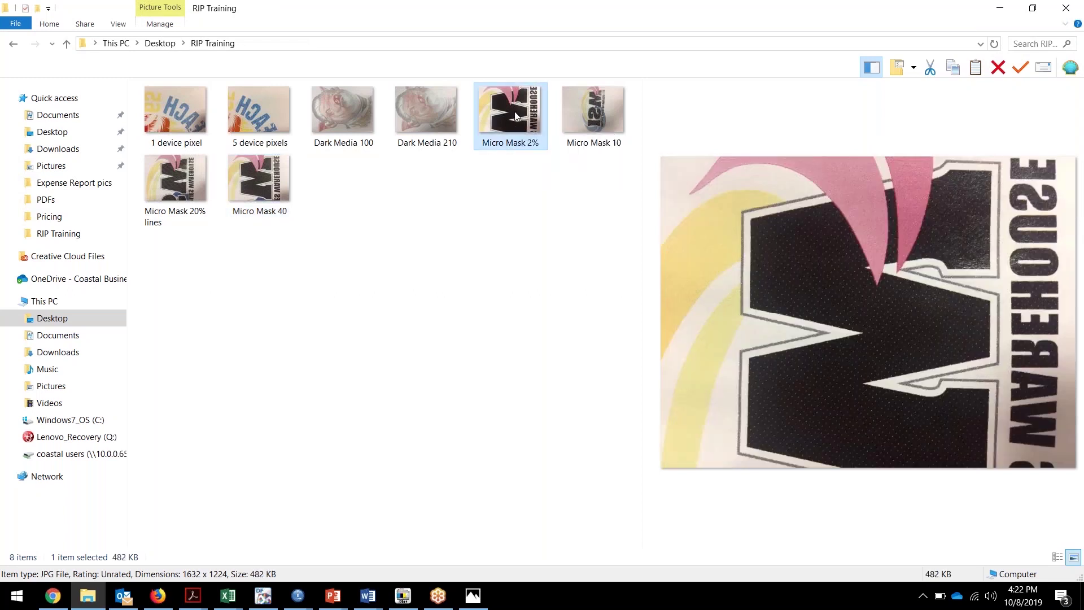
pyautogui.doubleClick(515, 116)
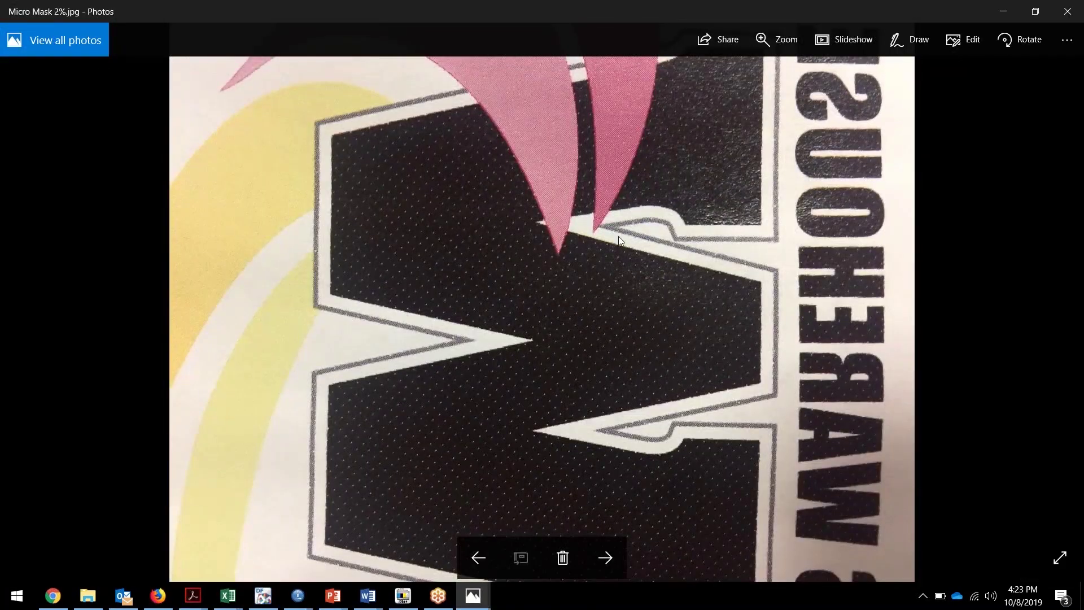
pyautogui.click(1067, 11)
pyautogui.doubleClick(191, 196)
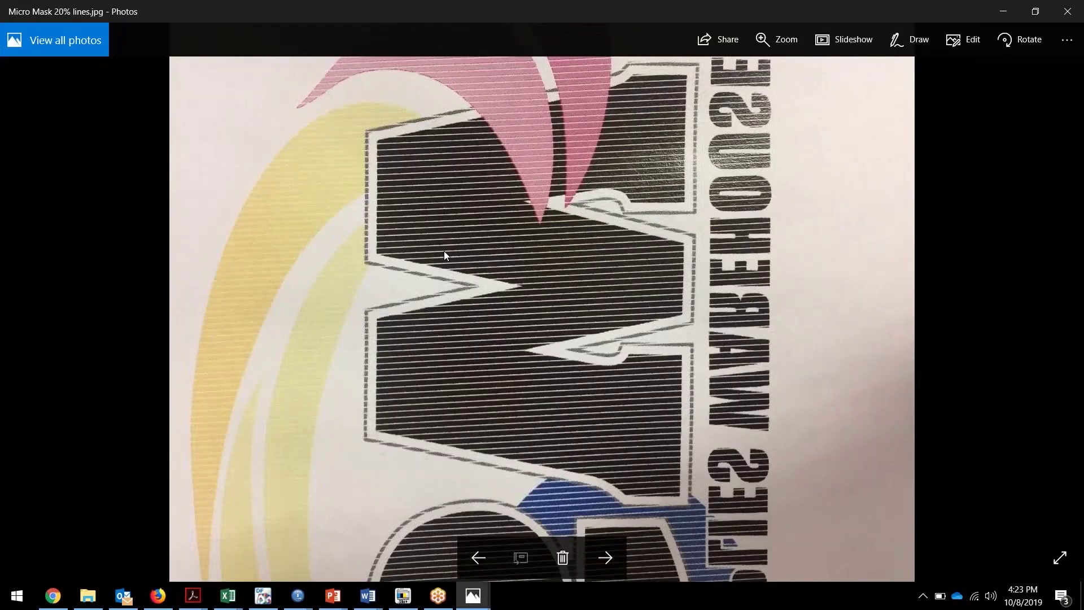
pyautogui.click(1071, 11)
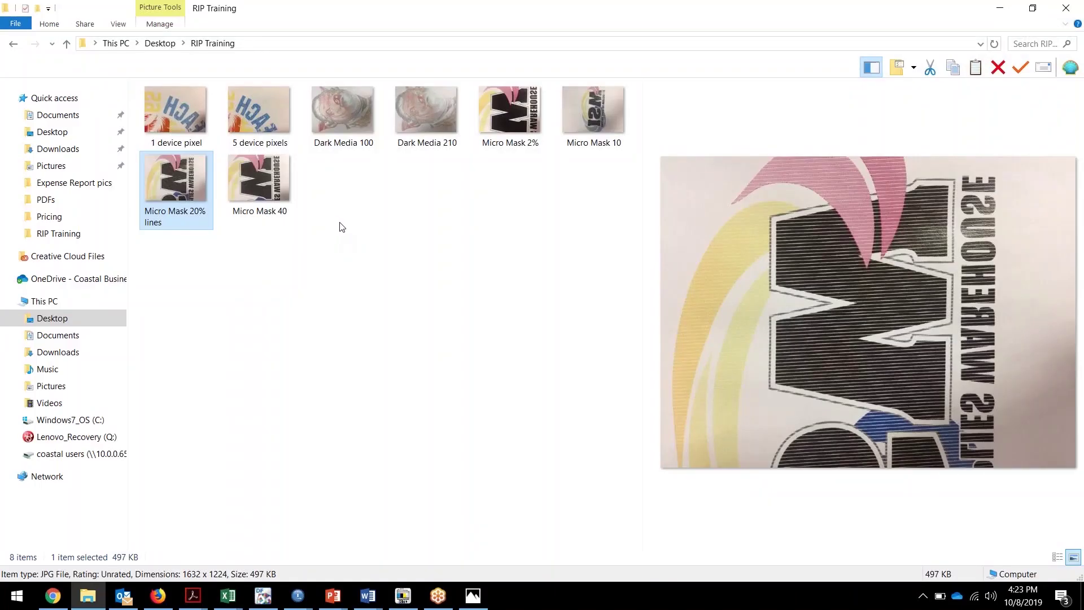
# In TransferRIP, set the Micro Mask Percentage to 10 % and the mask frequency to 15 lpi, and print the job.
pyautogui.click(402, 595)
pyautogui.click(250, 276)
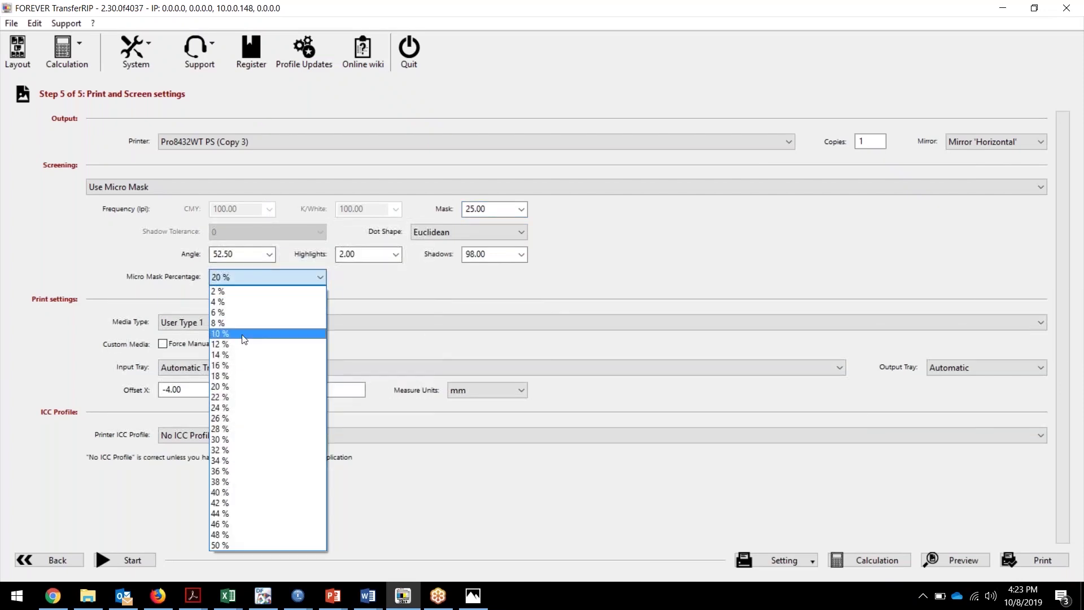
pyautogui.click(242, 329)
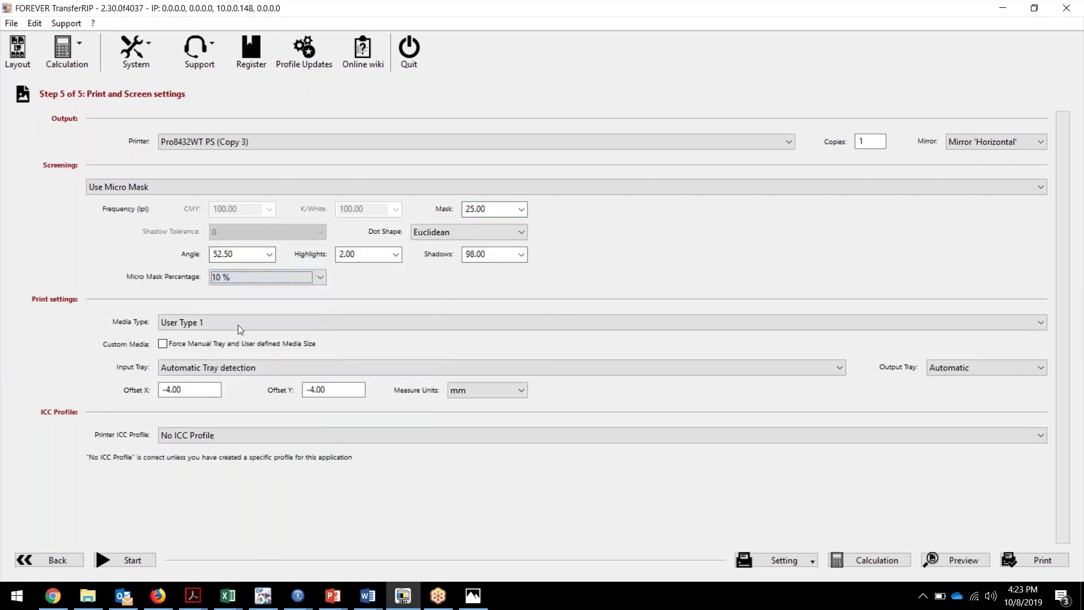
pyautogui.click(514, 217)
pyautogui.click(479, 236)
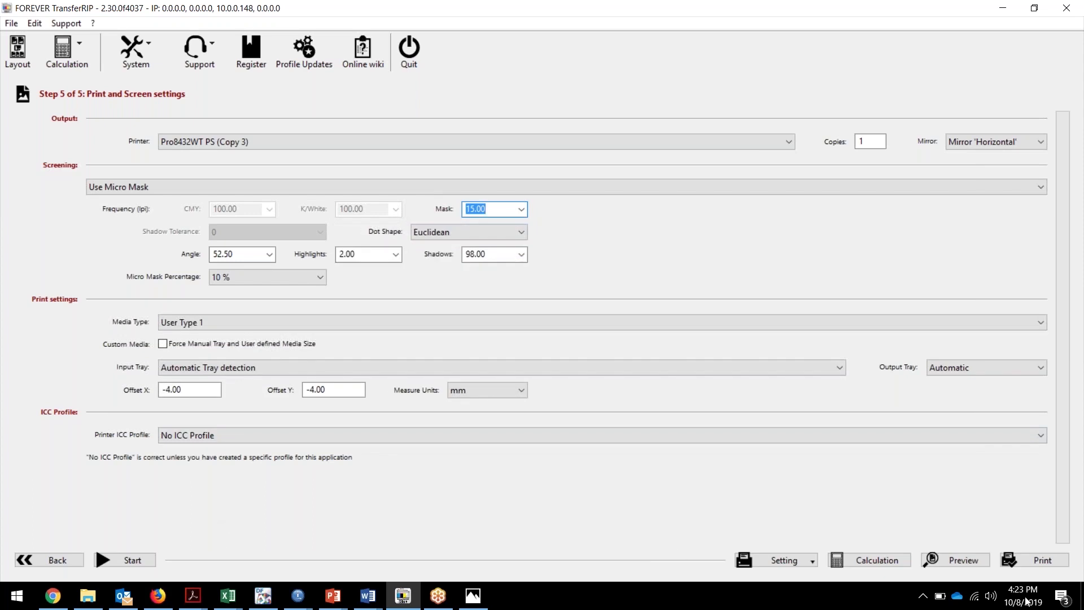
pyautogui.click(1028, 560)
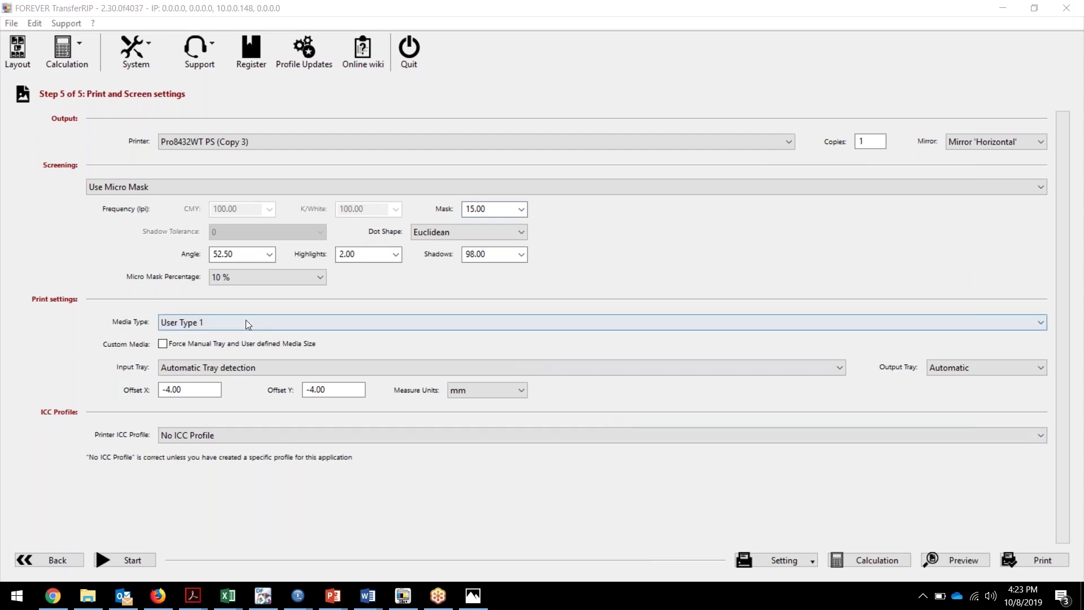
# Choose the mask screening recommended for bright media and set its Shadow Tolerance to 100, which removes less dark colors.
pyautogui.click(141, 187)
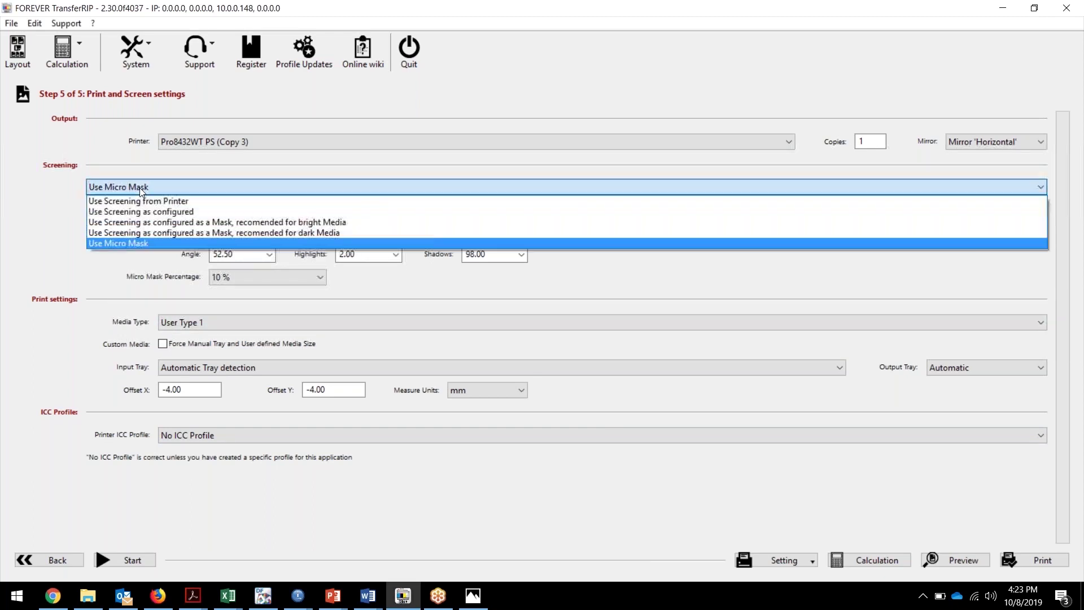
pyautogui.click(261, 222)
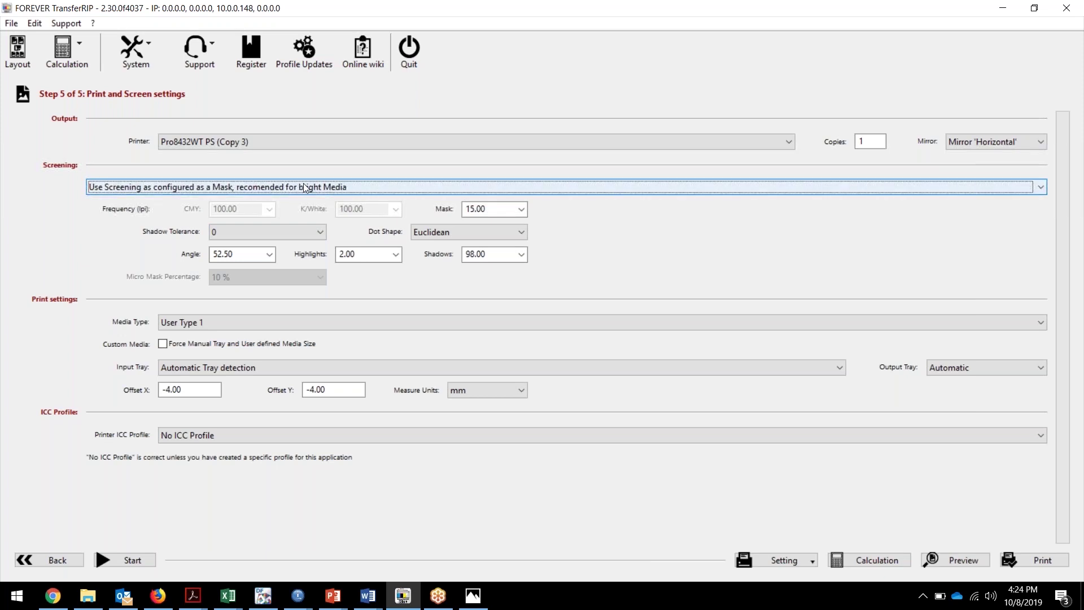
pyautogui.click(321, 232)
pyautogui.scroll(-6, 272, 382)
pyautogui.scroll(2, 273, 381)
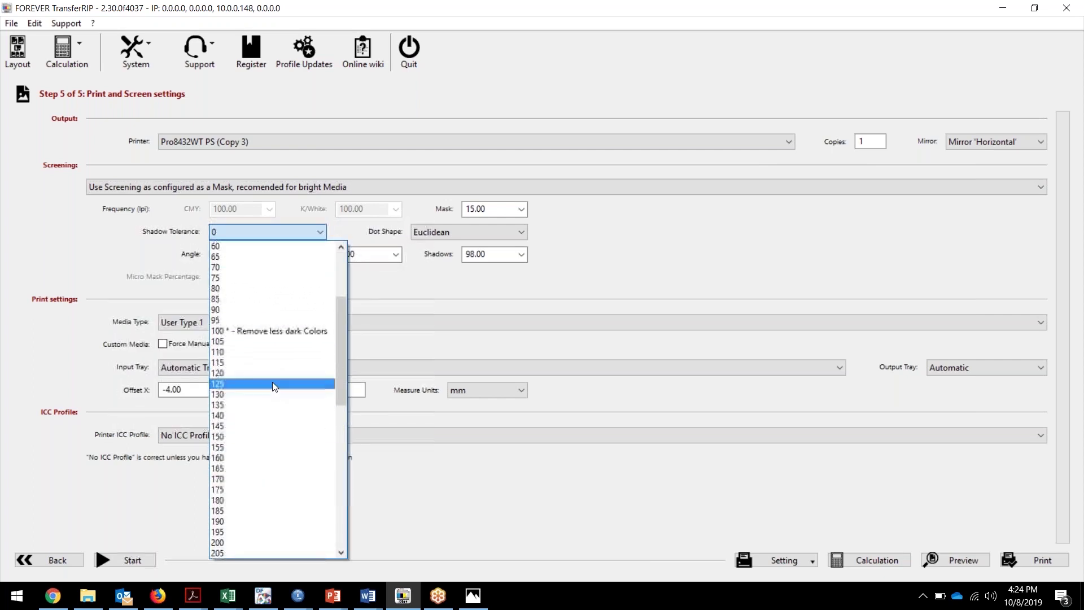
pyautogui.click(255, 335)
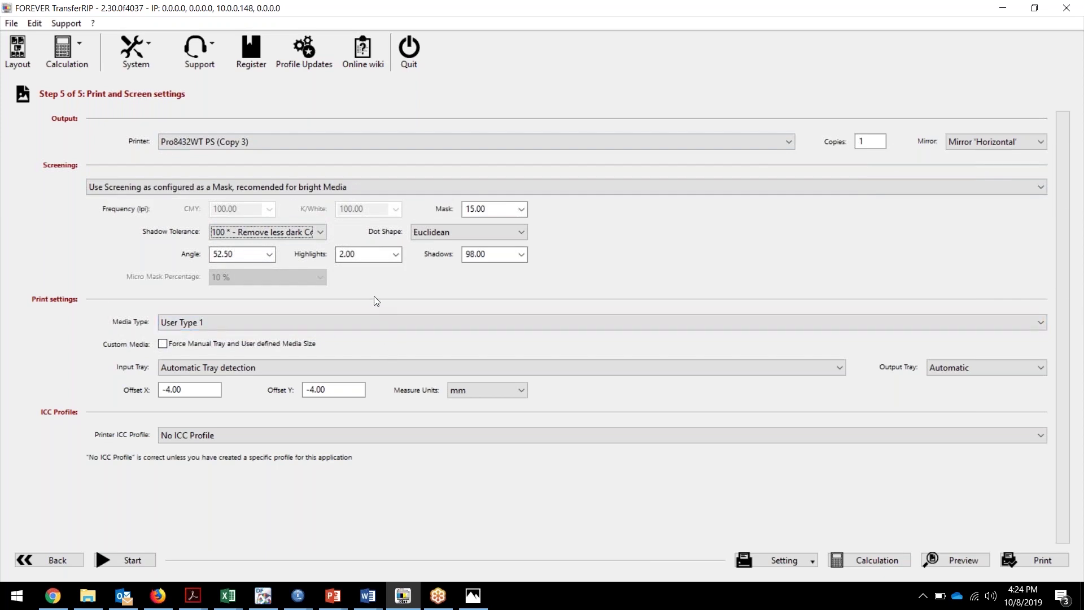
# Set the Shadow Tolerance to 300 to remove more dark colors.
pyautogui.click(325, 234)
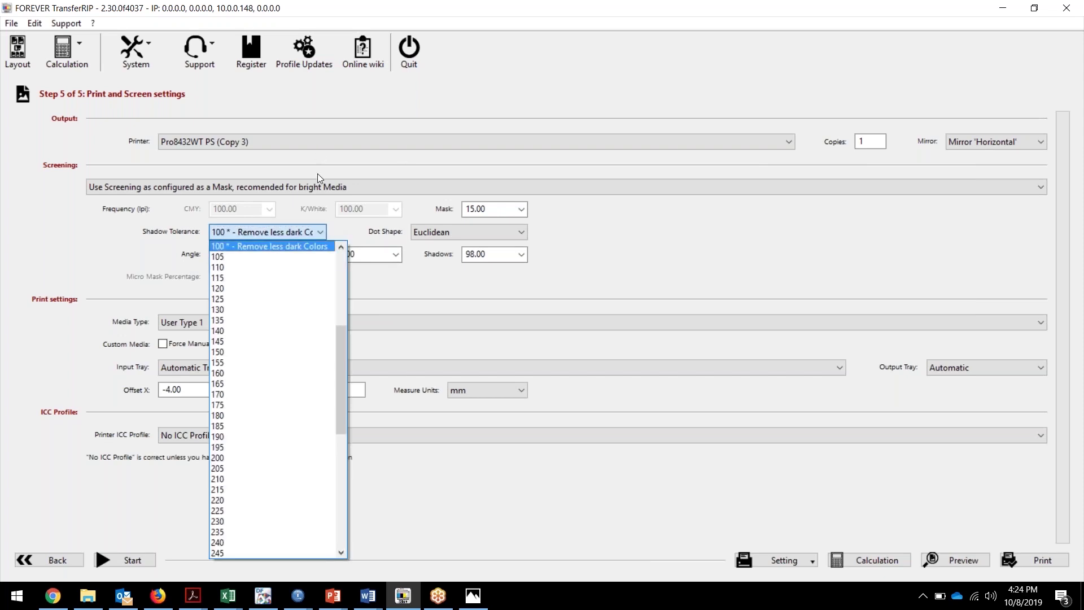
pyautogui.moveTo(339, 365); pyautogui.dragTo(344, 517)
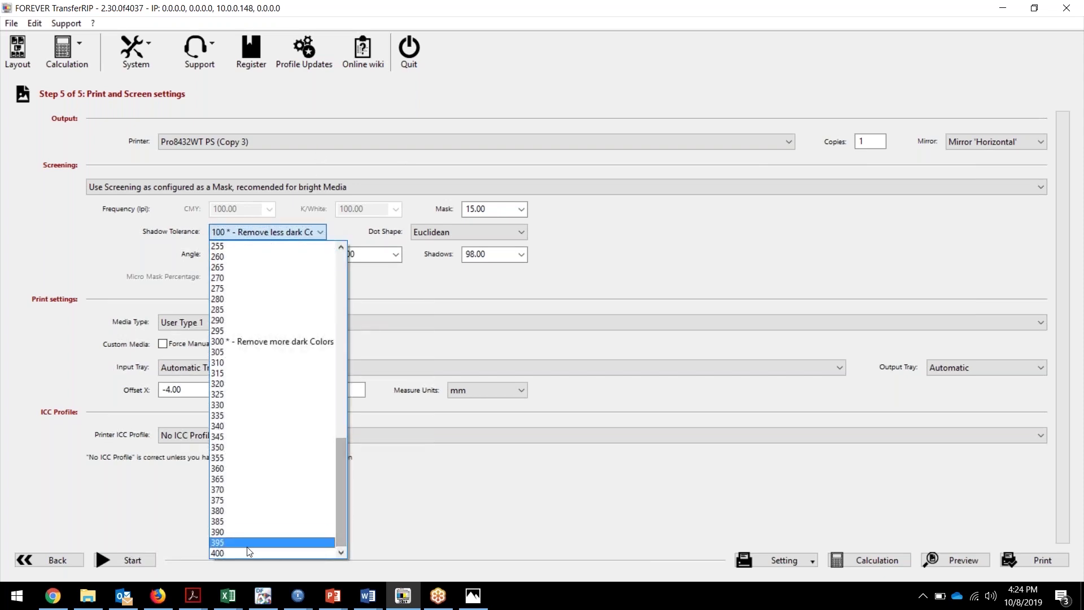
pyautogui.click(252, 342)
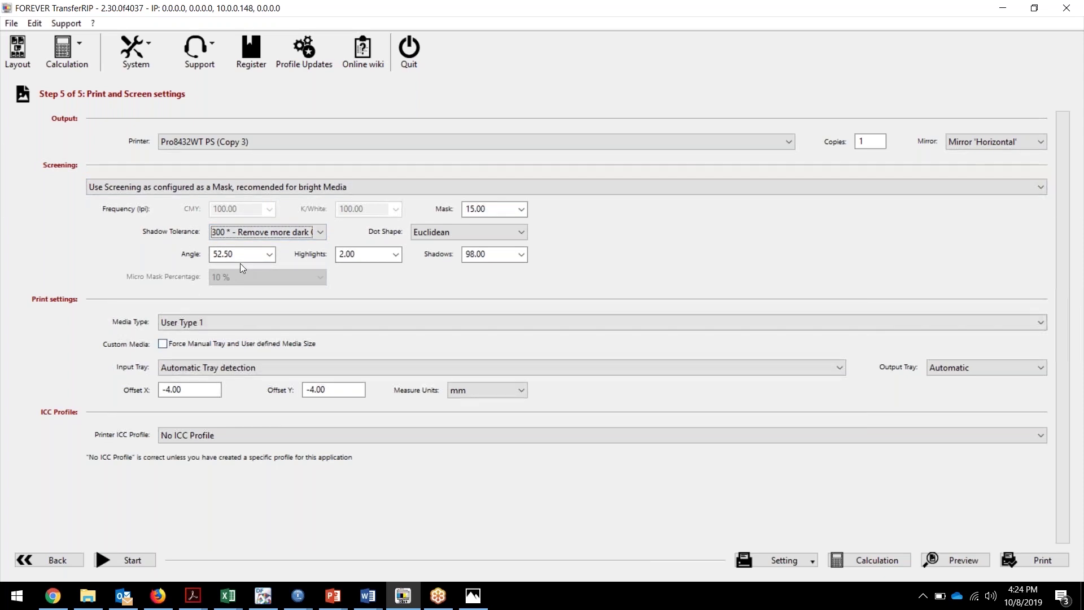
# Set the Shadow Tolerance to 170 and change the screening mode to the screening from the printer.
pyautogui.click(315, 236)
pyautogui.scroll(7, 249, 317)
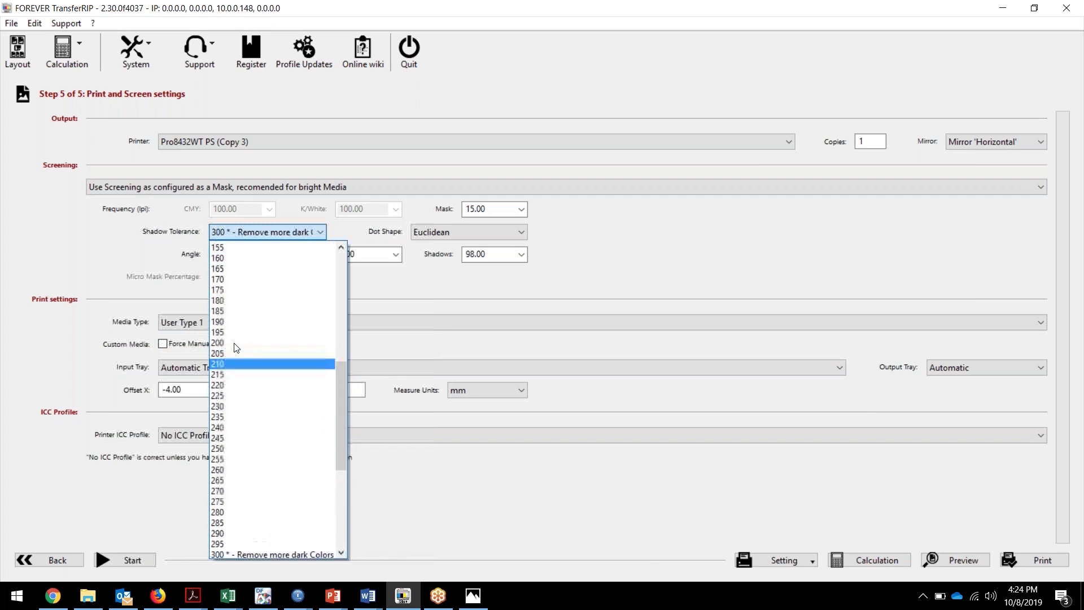
pyautogui.scroll(2, 240, 339)
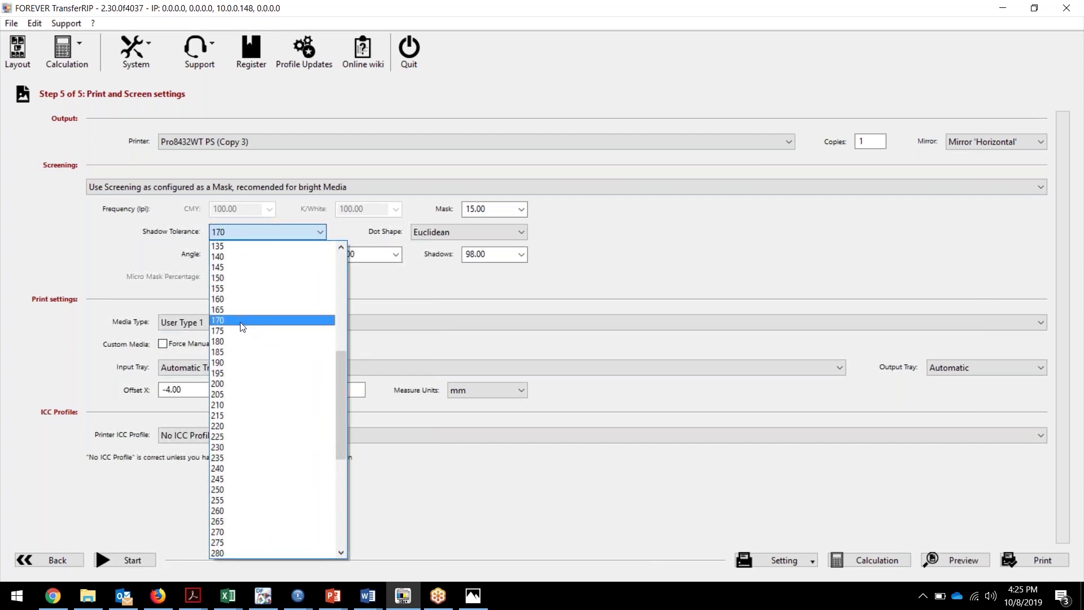
pyautogui.click(242, 326)
pyautogui.click(178, 187)
pyautogui.click(139, 202)
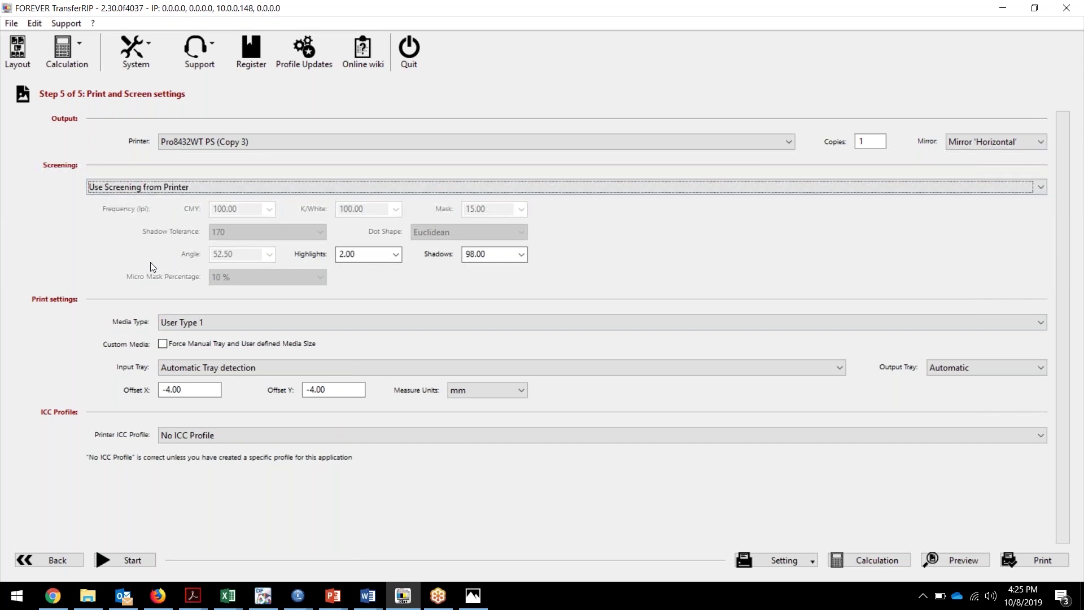
# Choose the mask screening recommended for dark media and set the mask frequency to 25 lpi.
pyautogui.click(171, 186)
pyautogui.click(328, 233)
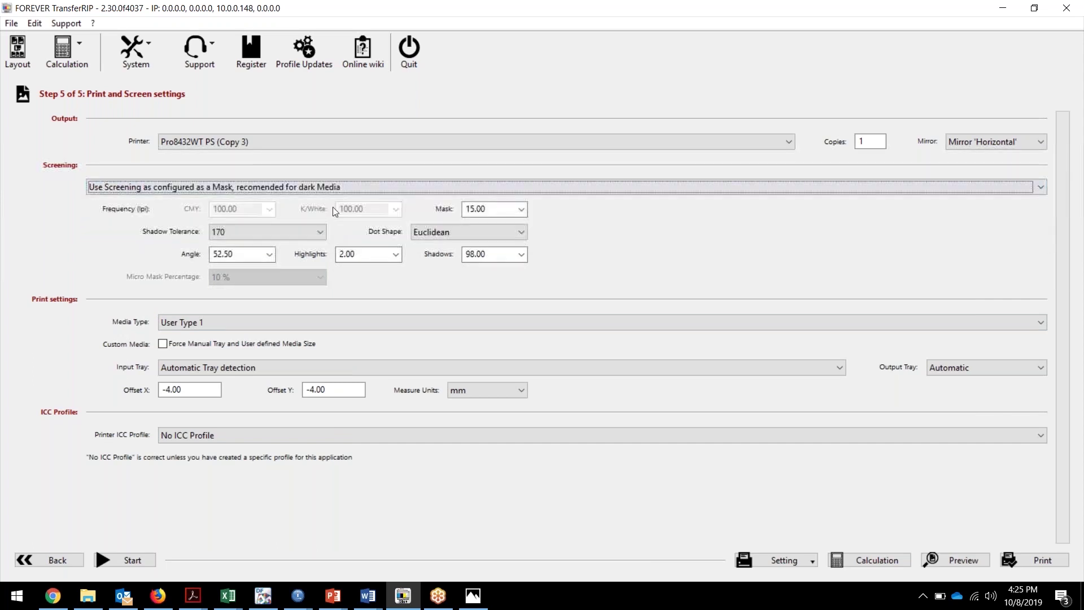
pyautogui.click(520, 209)
pyautogui.click(515, 258)
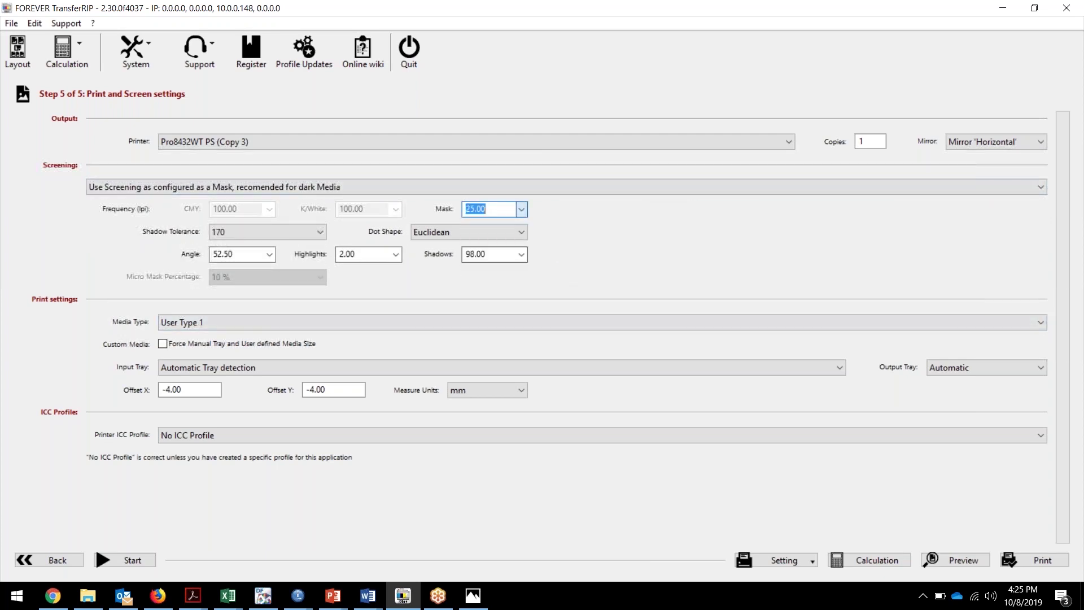
# Set the dark media screening's Shadow Tolerance to 200 and print the job.
pyautogui.click(318, 230)
pyautogui.scroll(3, 265, 367)
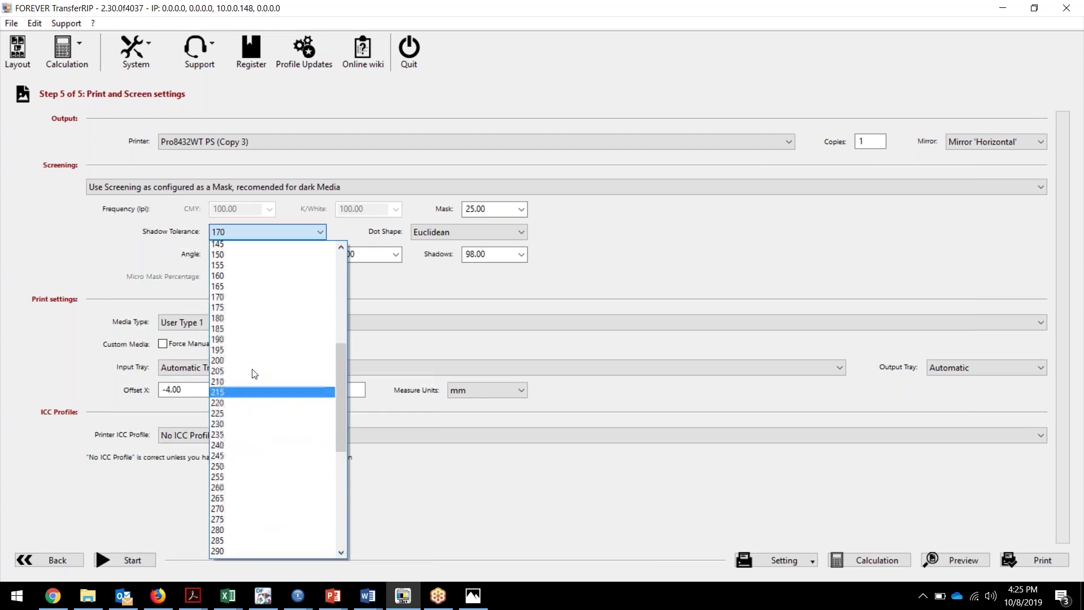
pyautogui.click(247, 400)
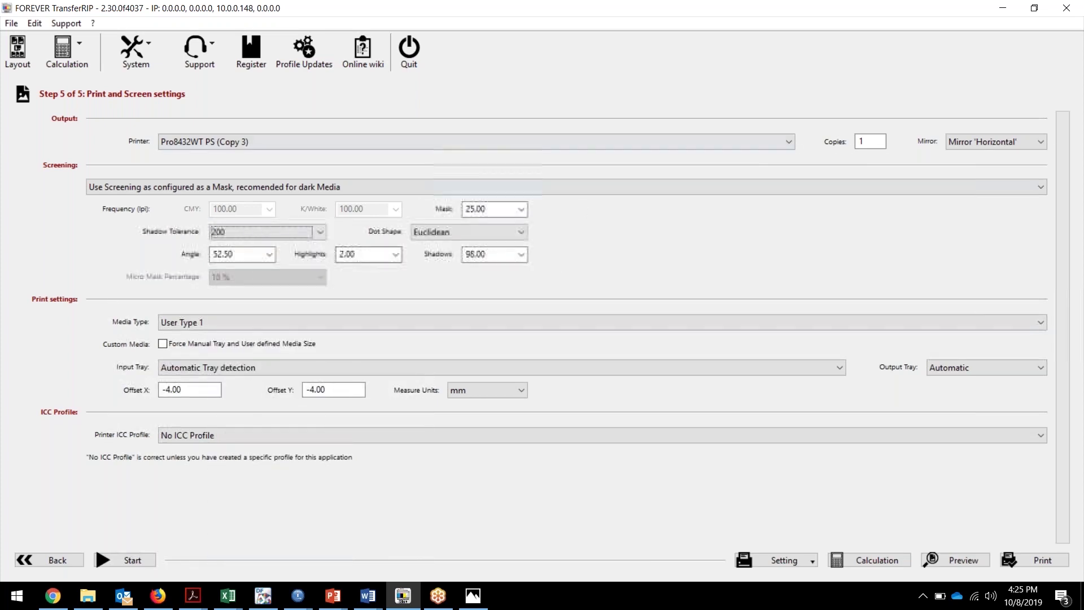
pyautogui.click(1040, 561)
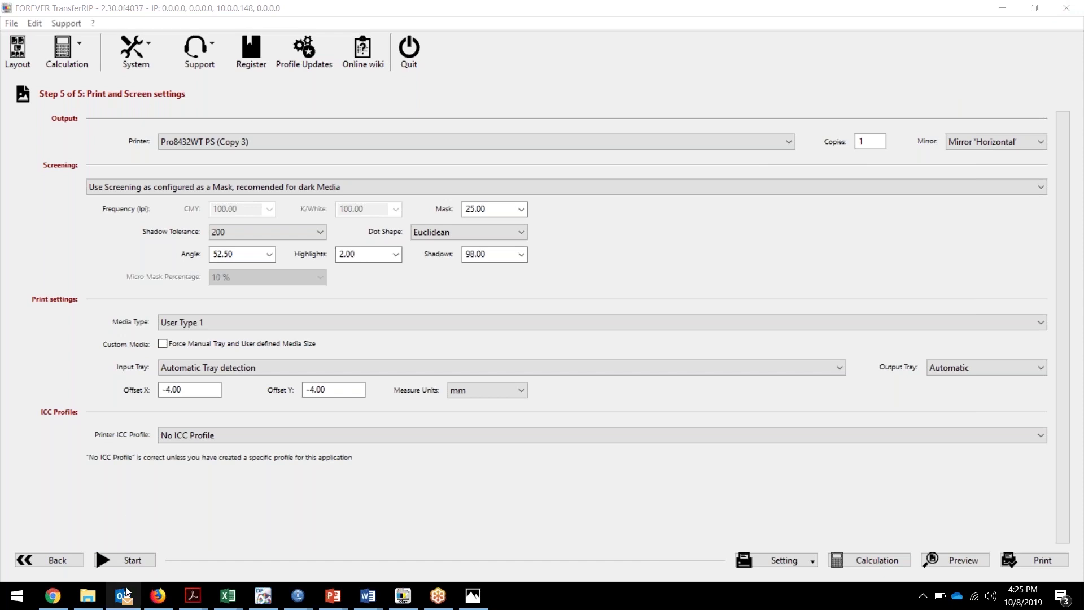
# Go back to job selection and load the LDNC_Pirates-_EN_A3.psd artwork into Color Management.
pyautogui.click(52, 560)
pyautogui.click(55, 558)
pyautogui.click(56, 559)
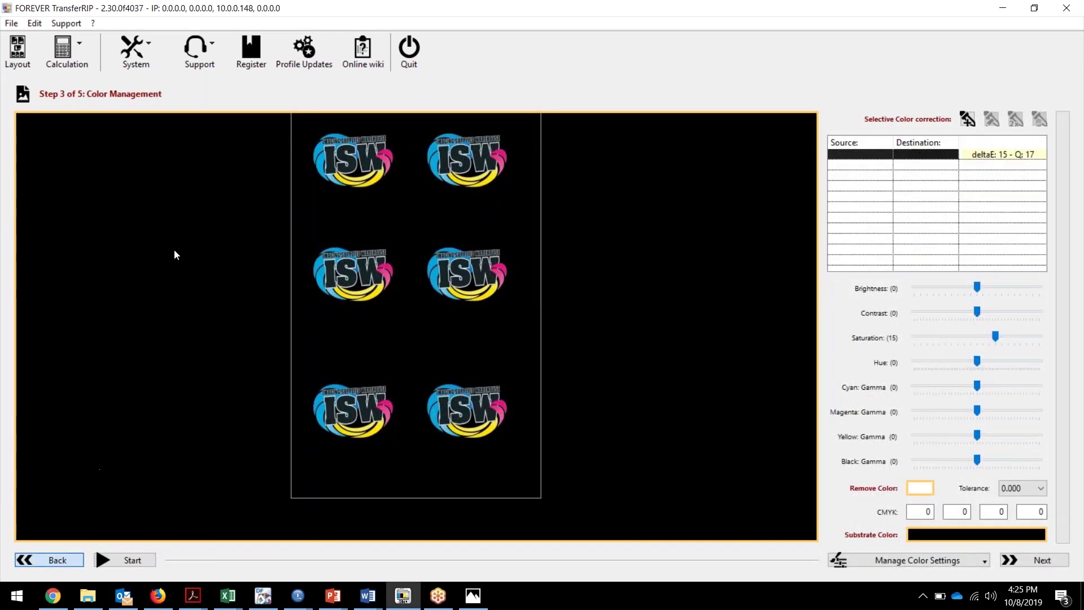
pyautogui.scroll(15, 206, 223)
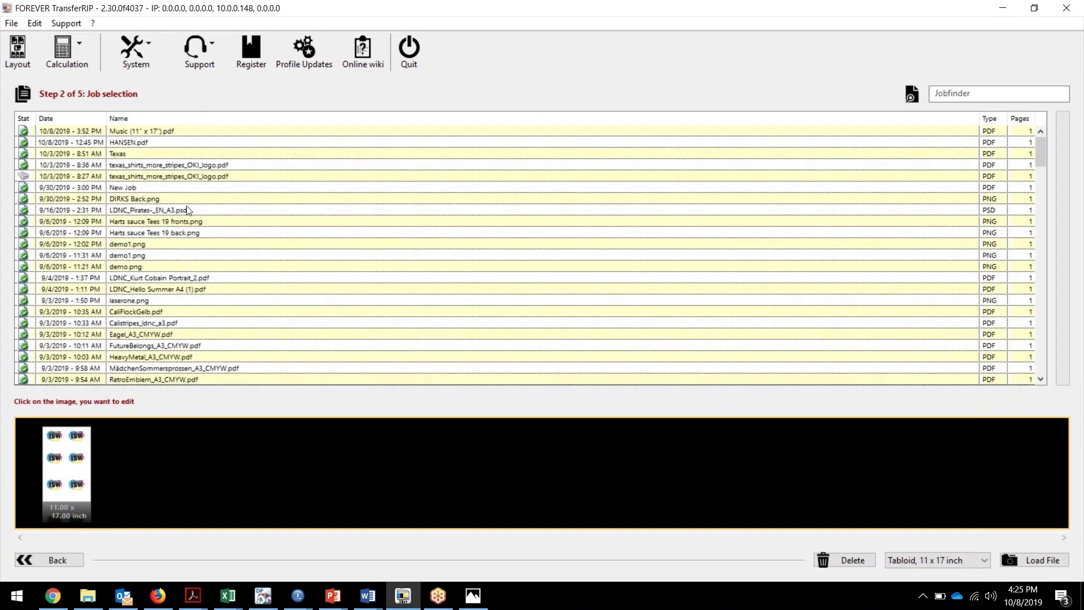
pyautogui.click(164, 211)
pyautogui.click(52, 486)
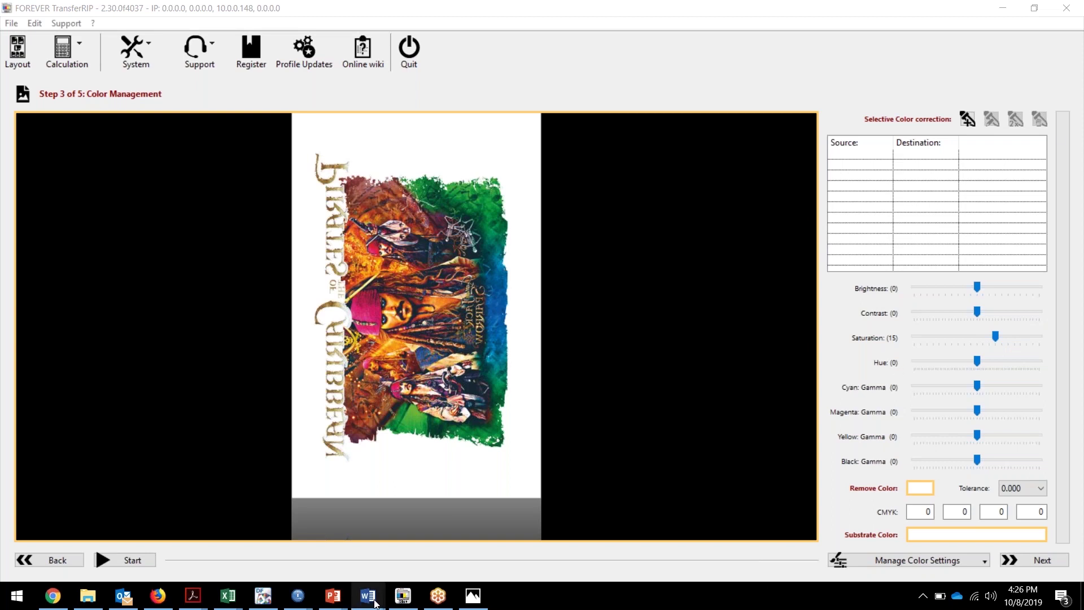
# Switch to TransferRIP Cheat Sheet.pdf in Adobe Acrobat and go back to its opening section on profile selection.
pyautogui.moveTo(197, 599)
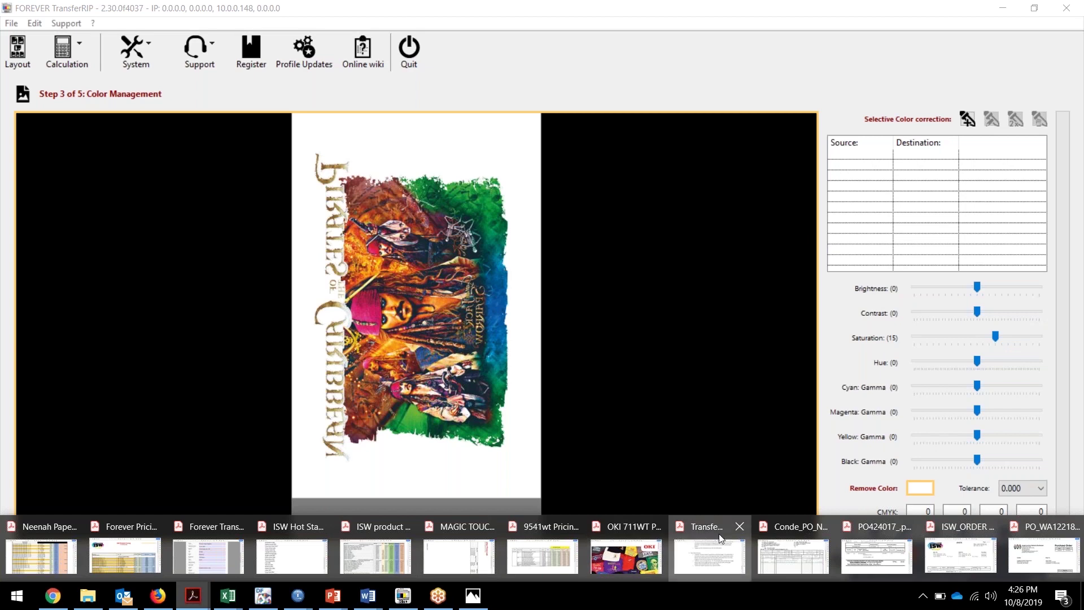
pyautogui.click(701, 542)
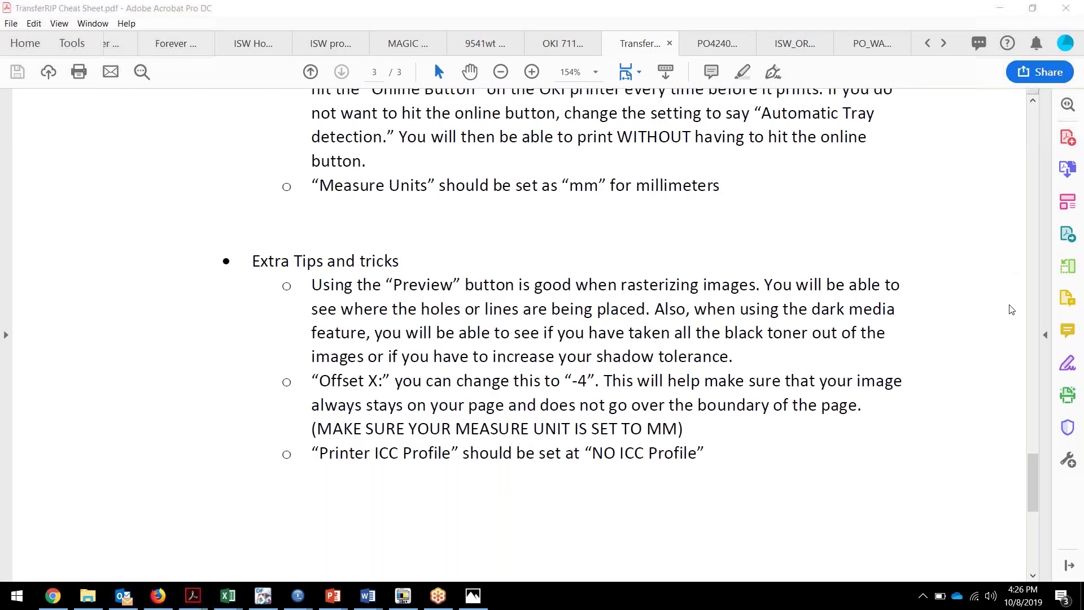
pyautogui.scroll(10, 1015, 451)
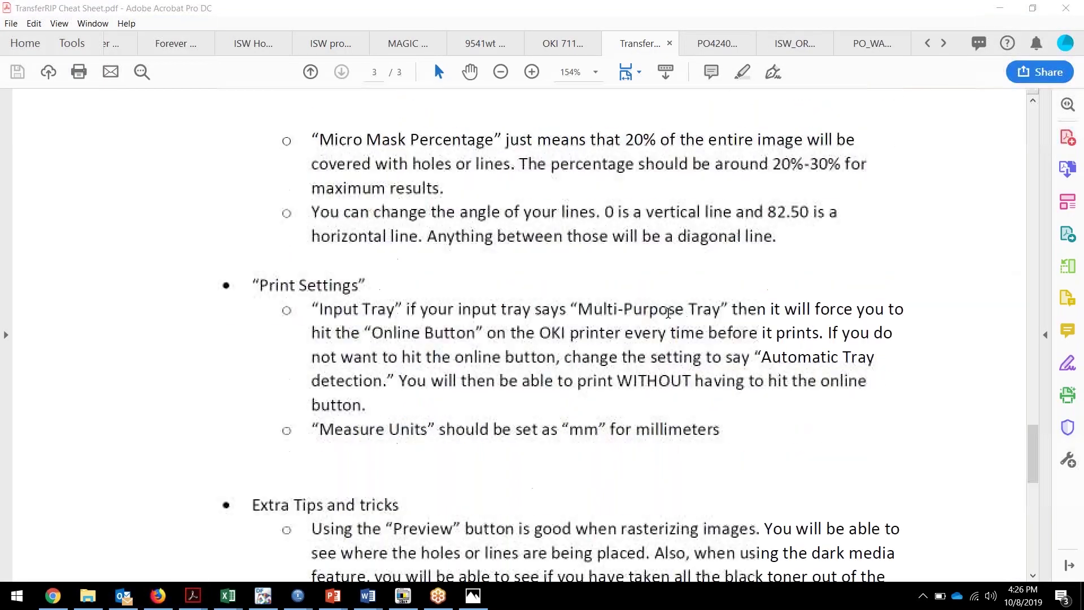
pyautogui.scroll(15, 595, 224)
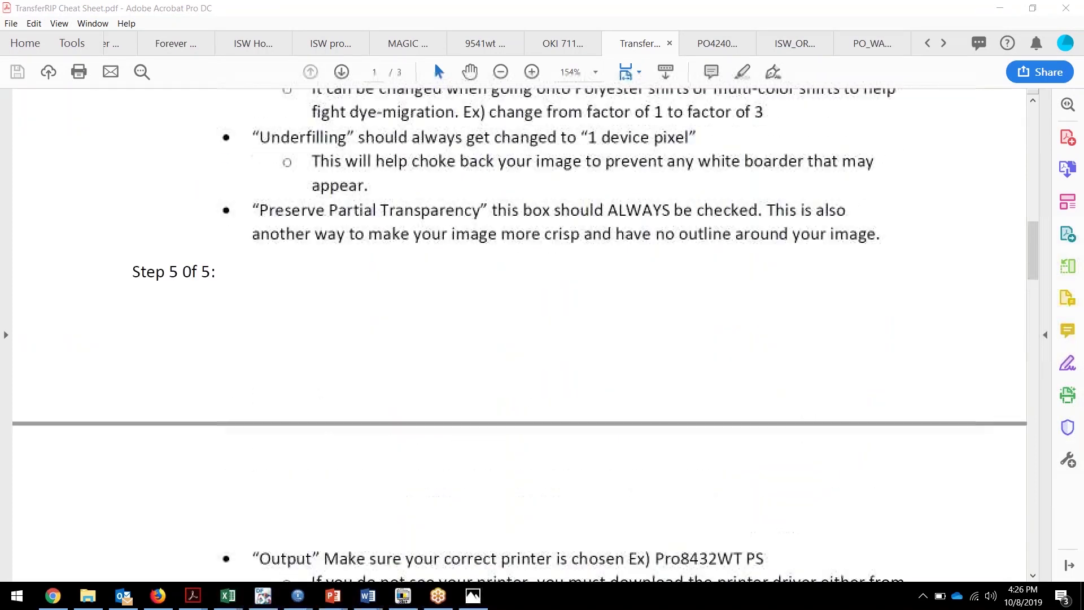
pyautogui.scroll(5, 596, 224)
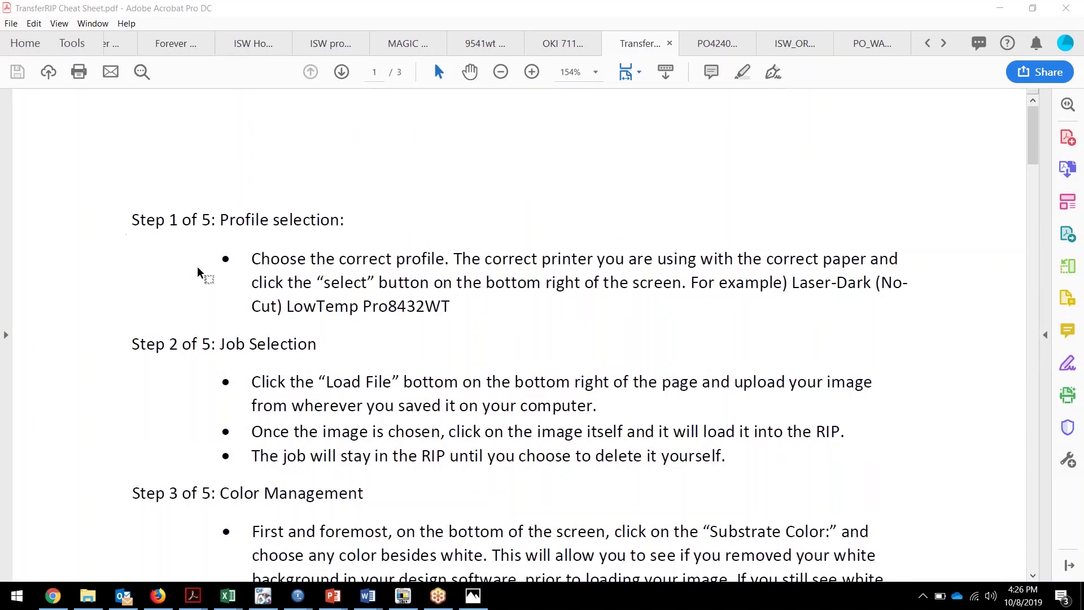
# Review the cheat sheet's guidance on color management, spot channel, screening, Micro Mask, print settings and extra tips.
pyautogui.scroll(-5, 225, 226)
pyautogui.scroll(-14, 221, 218)
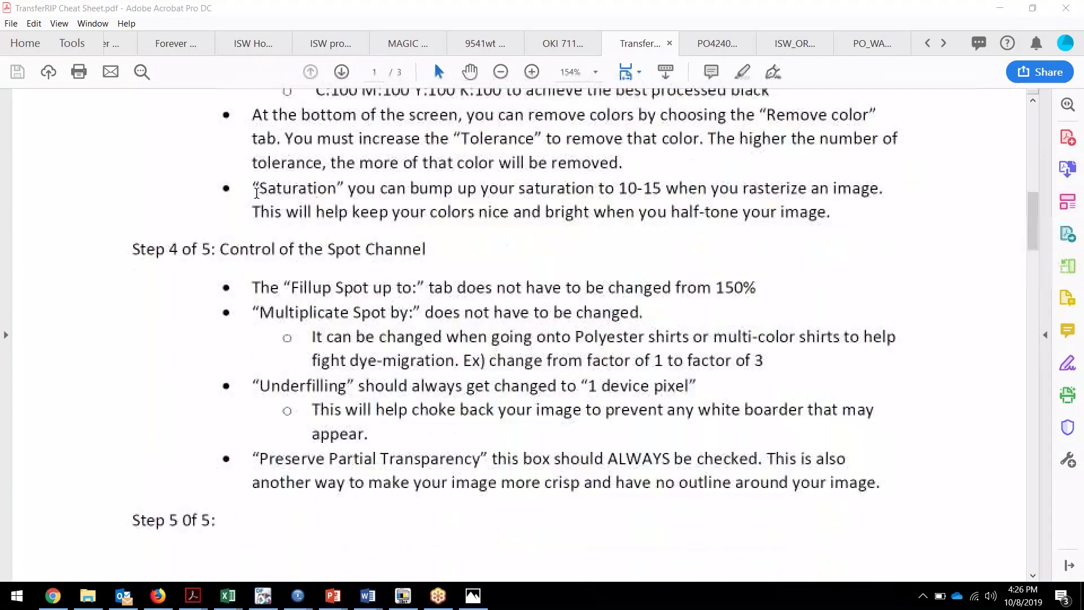
pyautogui.scroll(-8, 365, 280)
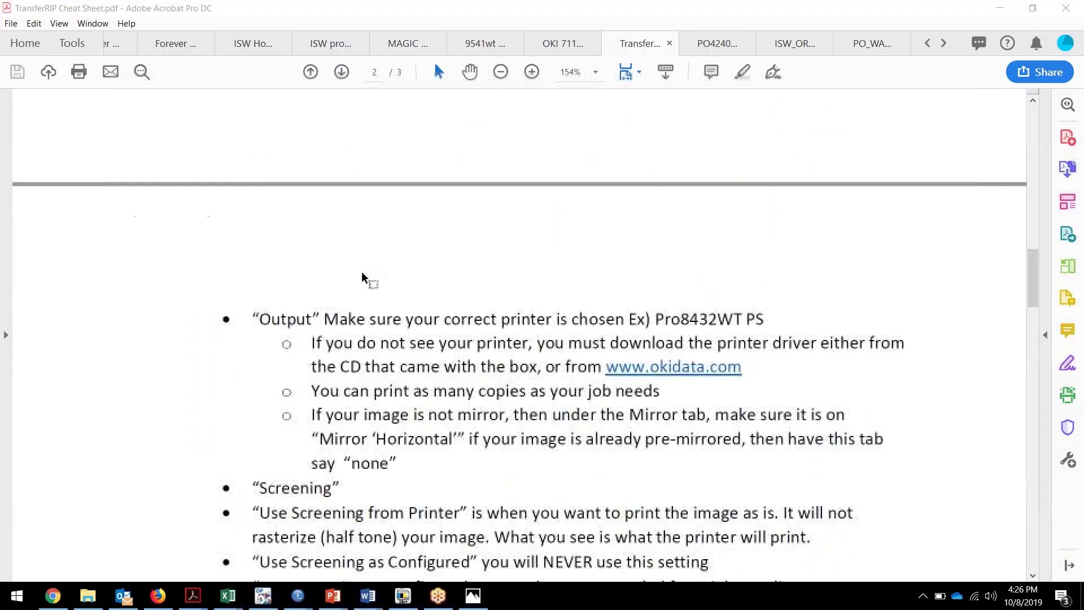
pyautogui.scroll(-15, 516, 285)
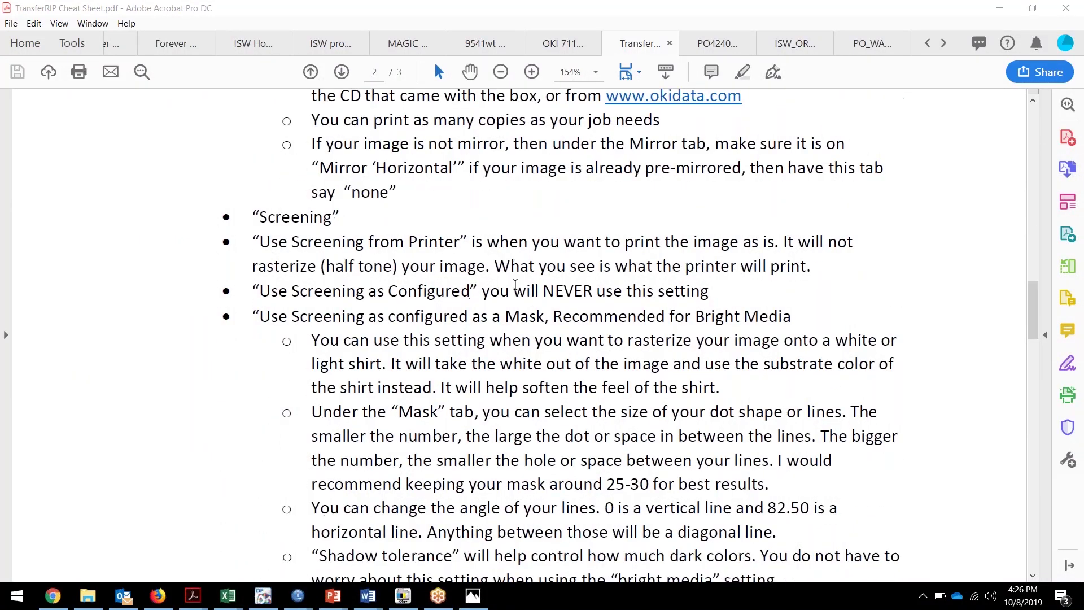
pyautogui.scroll(-15, 567, 329)
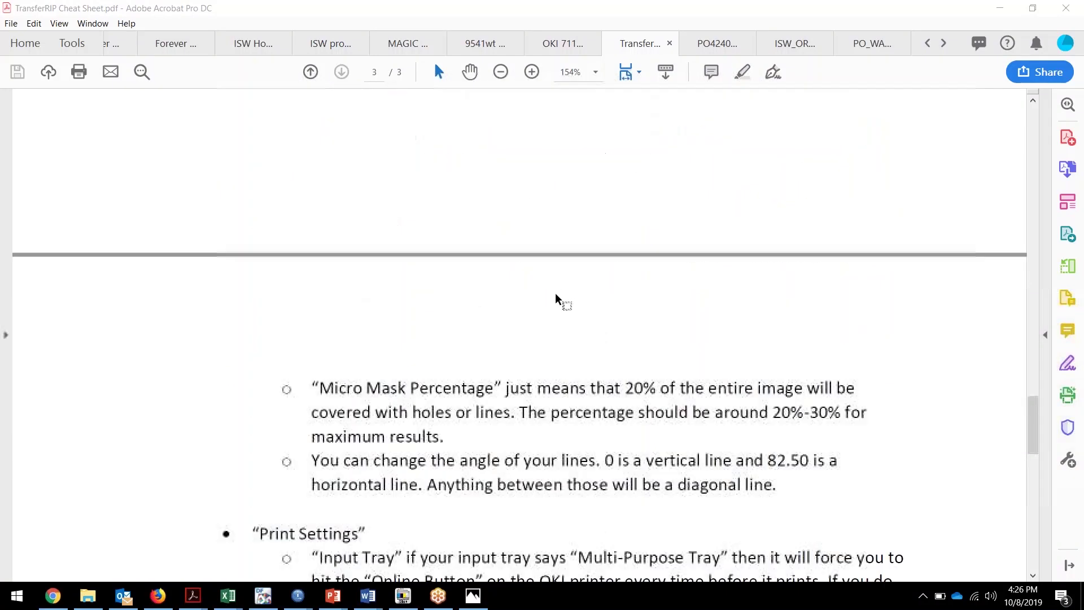
pyautogui.scroll(-10, 562, 305)
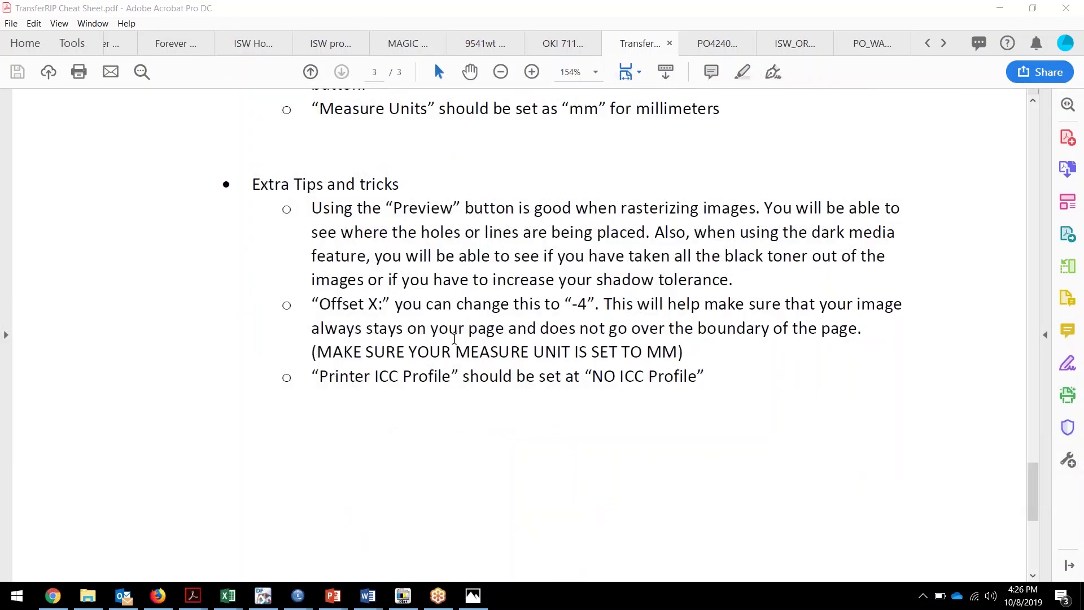
pyautogui.scroll(3, 456, 339)
pyautogui.scroll(8, 456, 338)
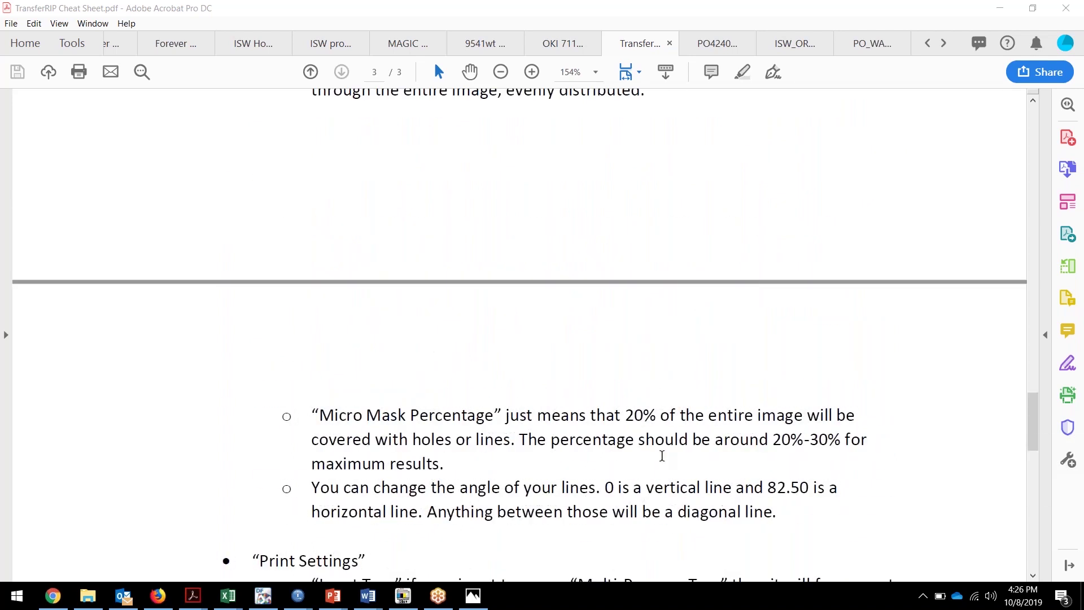
pyautogui.scroll(8, 675, 265)
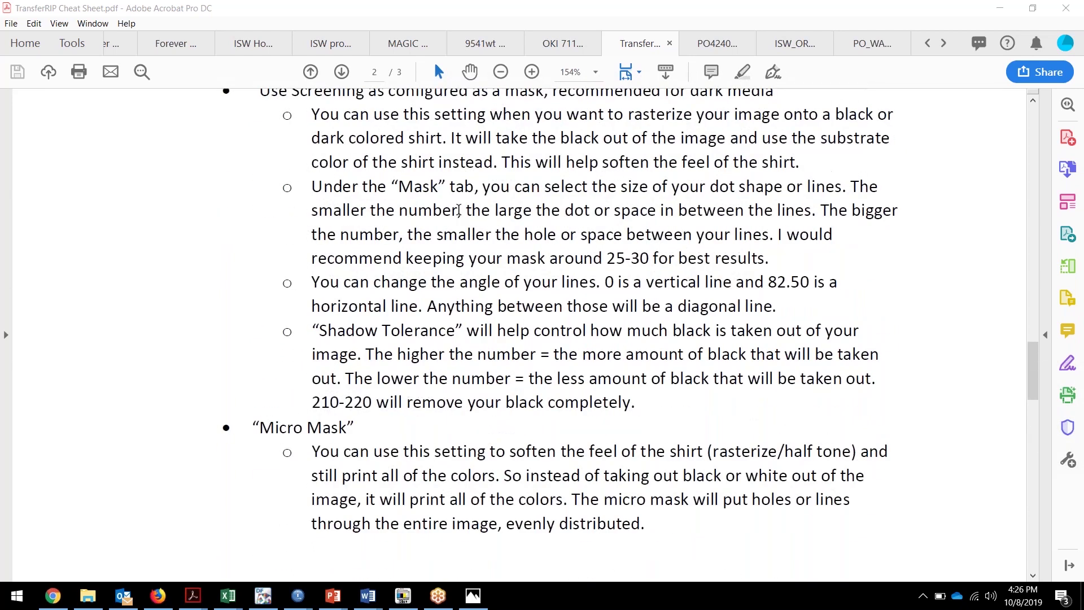